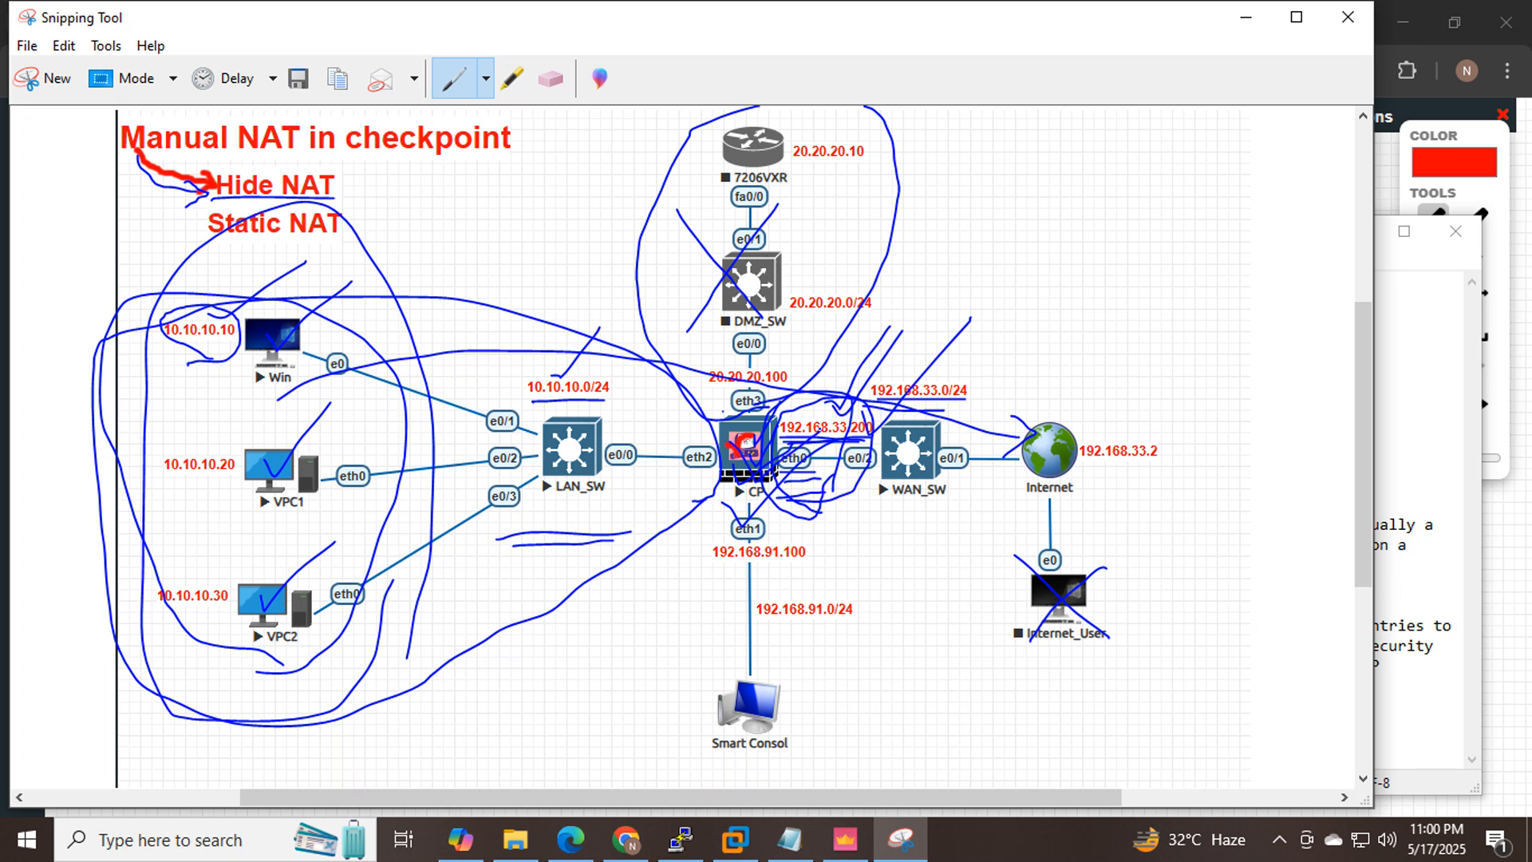
Check-mark 192.168.33.200 on the diagram and circle CP's outside interface and 192.168.33.0/24.
{"action": "left_click", "coordinate": [789, 839]}
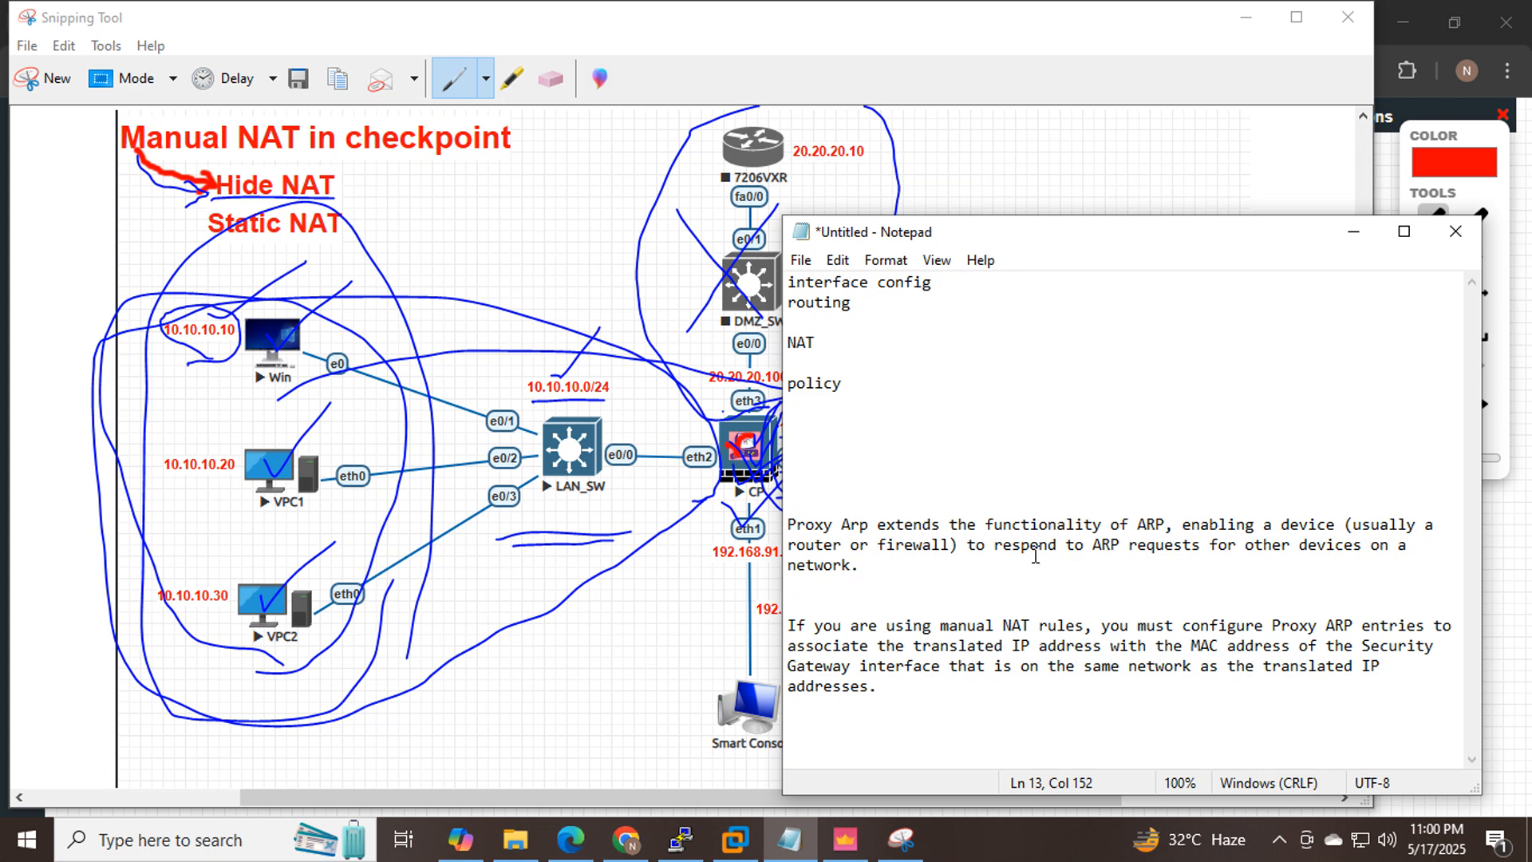
{"action": "left_click", "coordinate": [1357, 233]}
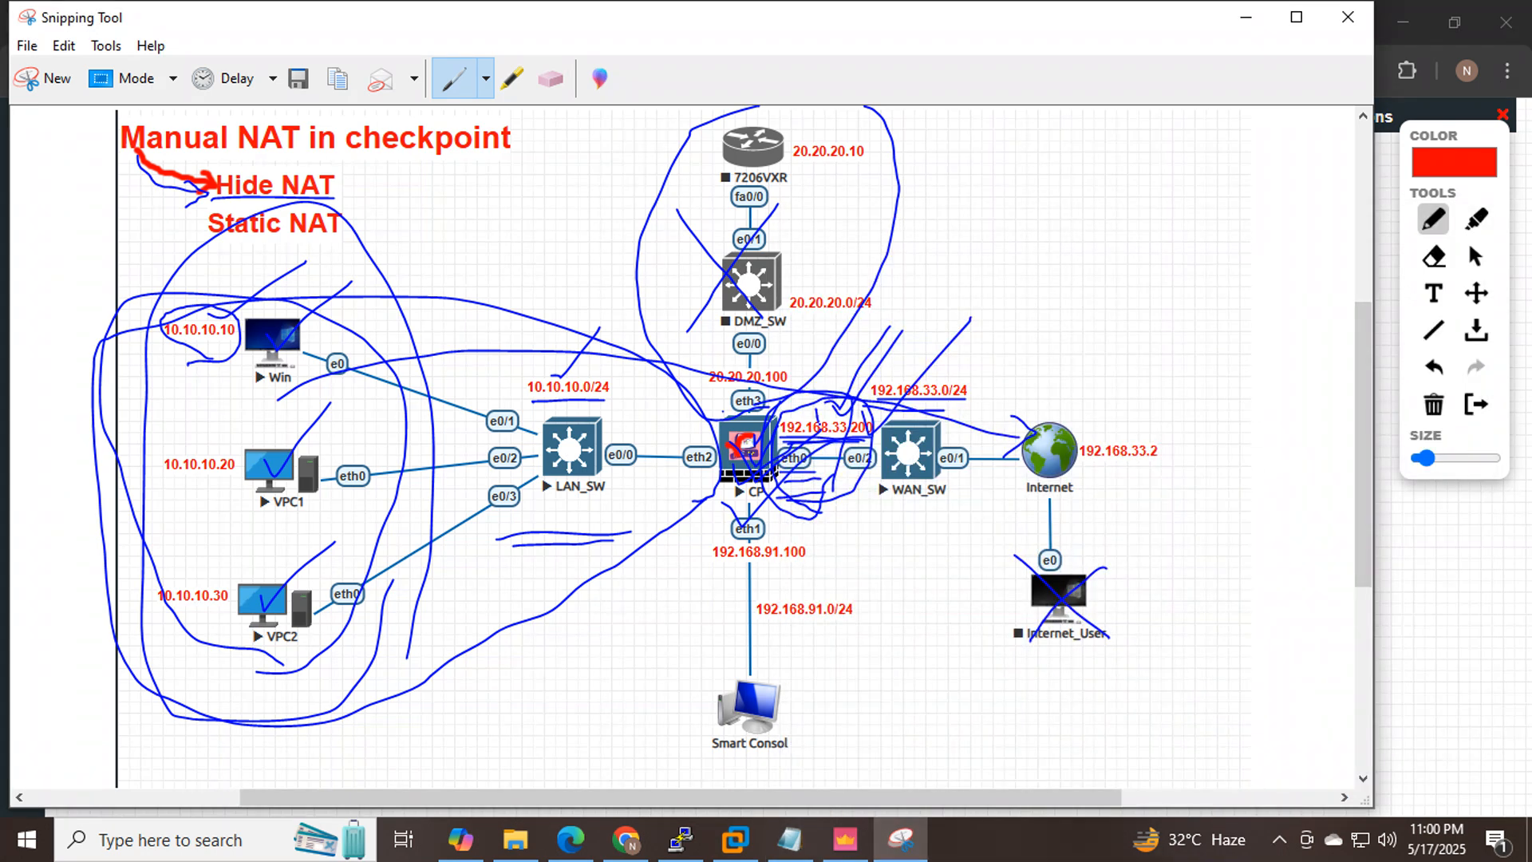
{"action": "left_click_drag", "start_coordinate": [819, 422], "coordinate": [912, 346]}
{"action": "mouse_move", "coordinate": [820, 520]}
{"action": "left_mouse_down"}
{"action": "mouse_move", "coordinate": [928, 460]}
{"action": "mouse_move", "coordinate": [840, 343]}
{"action": "mouse_move", "coordinate": [763, 431]}
{"action": "mouse_move", "coordinate": [851, 528]}
{"action": "left_mouse_up"}
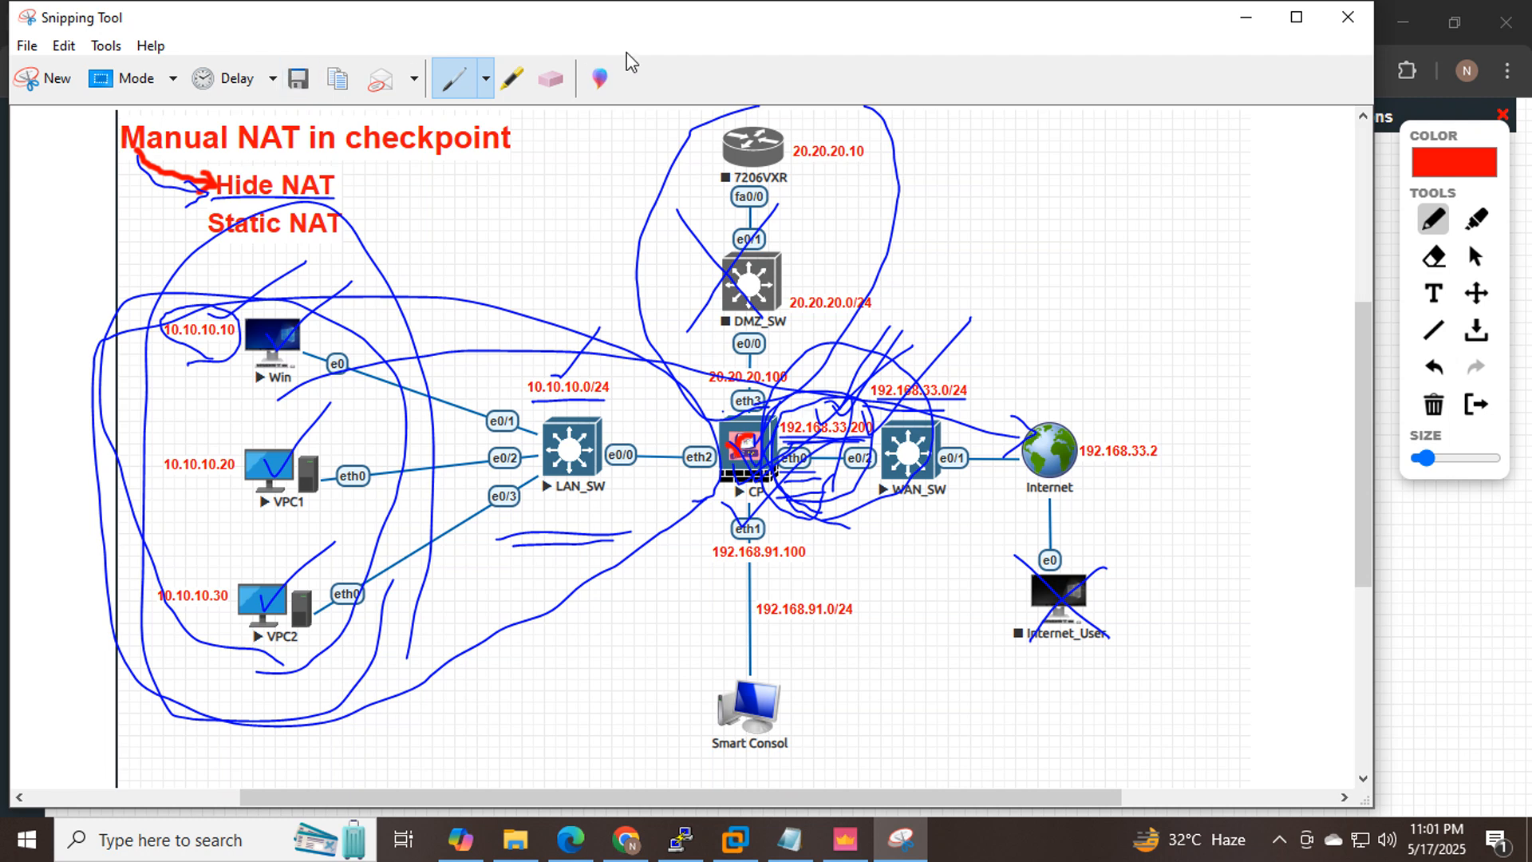
Erase the old pen strokes, then circle the Win, VPC1 and VPC2 hosts and LAN_SW up to CP.
{"action": "left_click", "coordinate": [551, 78]}
{"action": "mouse_move", "coordinate": [431, 158]}
{"action": "left_mouse_down"}
{"action": "mouse_move", "coordinate": [239, 261]}
{"action": "mouse_move", "coordinate": [315, 199]}
{"action": "mouse_move", "coordinate": [231, 240]}
{"action": "mouse_move", "coordinate": [321, 623]}
{"action": "mouse_move", "coordinate": [347, 431]}
{"action": "mouse_move", "coordinate": [316, 370]}
{"action": "mouse_move", "coordinate": [917, 708]}
{"action": "mouse_move", "coordinate": [898, 489]}
{"action": "mouse_move", "coordinate": [725, 211]}
{"action": "mouse_move", "coordinate": [814, 351]}
{"action": "mouse_move", "coordinate": [874, 361]}
{"action": "mouse_move", "coordinate": [752, 265]}
{"action": "left_mouse_up"}
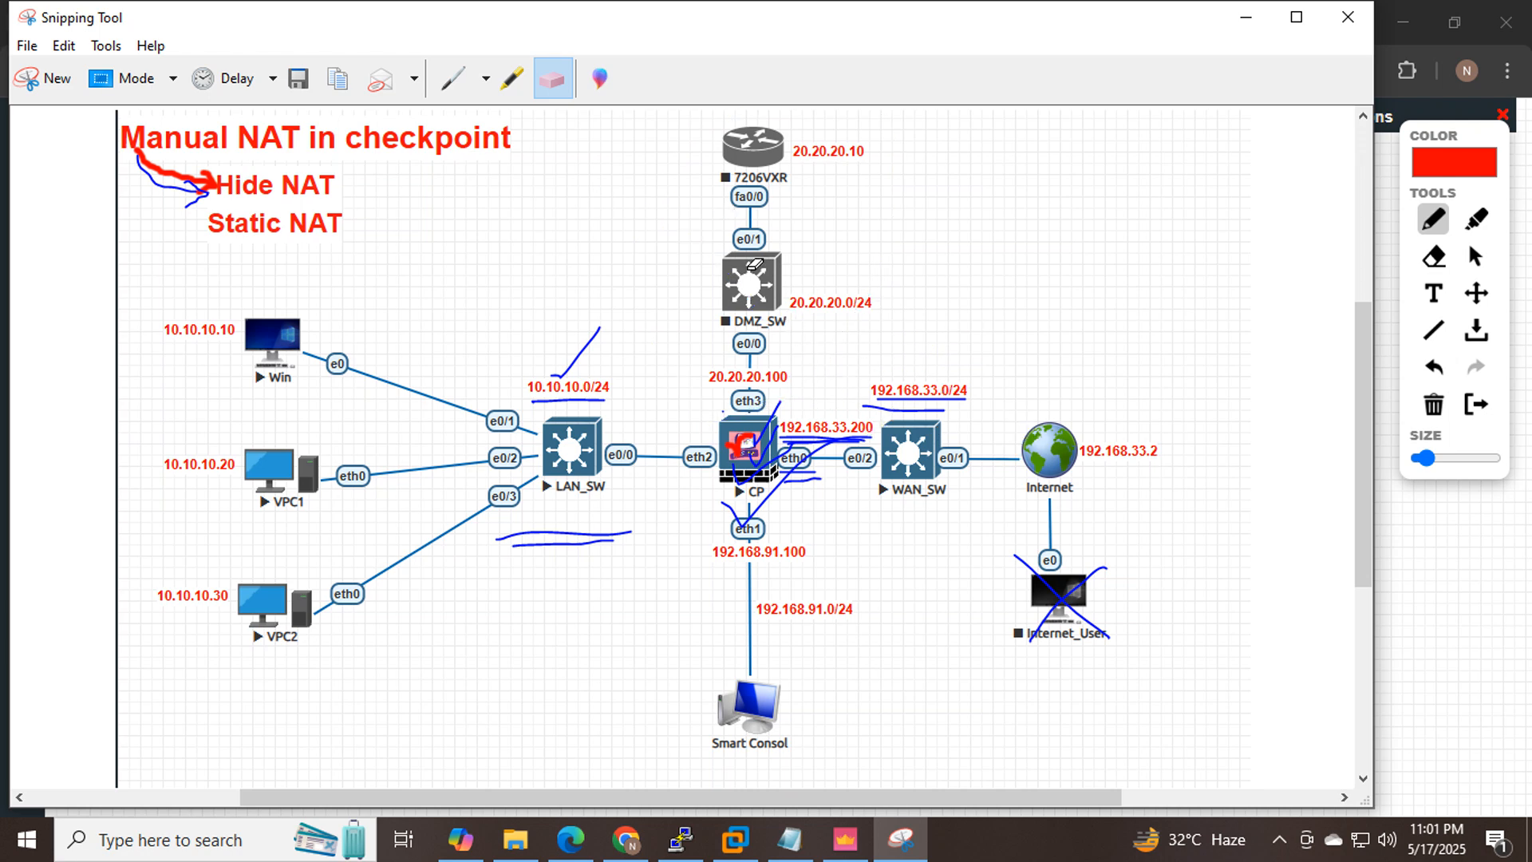
{"action": "left_click", "coordinate": [454, 78]}
{"action": "mouse_move", "coordinate": [390, 632]}
{"action": "left_mouse_down"}
{"action": "mouse_move", "coordinate": [419, 345]}
{"action": "mouse_move", "coordinate": [160, 312]}
{"action": "mouse_move", "coordinate": [140, 650]}
{"action": "mouse_move", "coordinate": [351, 661]}
{"action": "mouse_move", "coordinate": [414, 589]}
{"action": "left_mouse_up"}
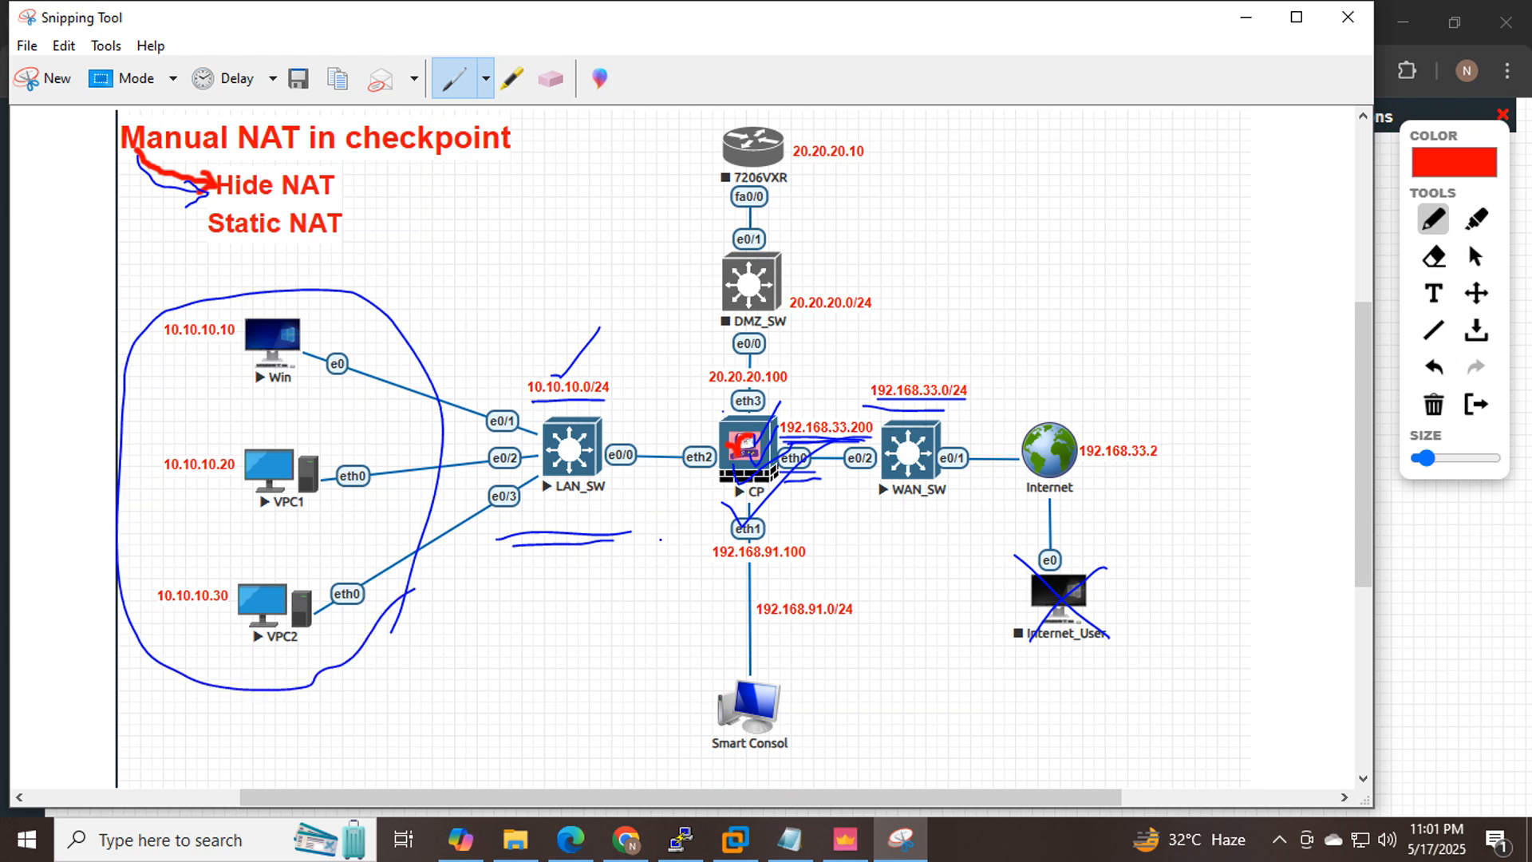
{"action": "mouse_move", "coordinate": [660, 539]}
{"action": "left_mouse_down"}
{"action": "mouse_move", "coordinate": [706, 500]}
{"action": "mouse_move", "coordinate": [646, 315]}
{"action": "mouse_move", "coordinate": [400, 288]}
{"action": "mouse_move", "coordinate": [17, 477]}
{"action": "mouse_move", "coordinate": [351, 722]}
{"action": "mouse_move", "coordinate": [595, 606]}
{"action": "mouse_move", "coordinate": [674, 524]}
{"action": "left_mouse_up"}
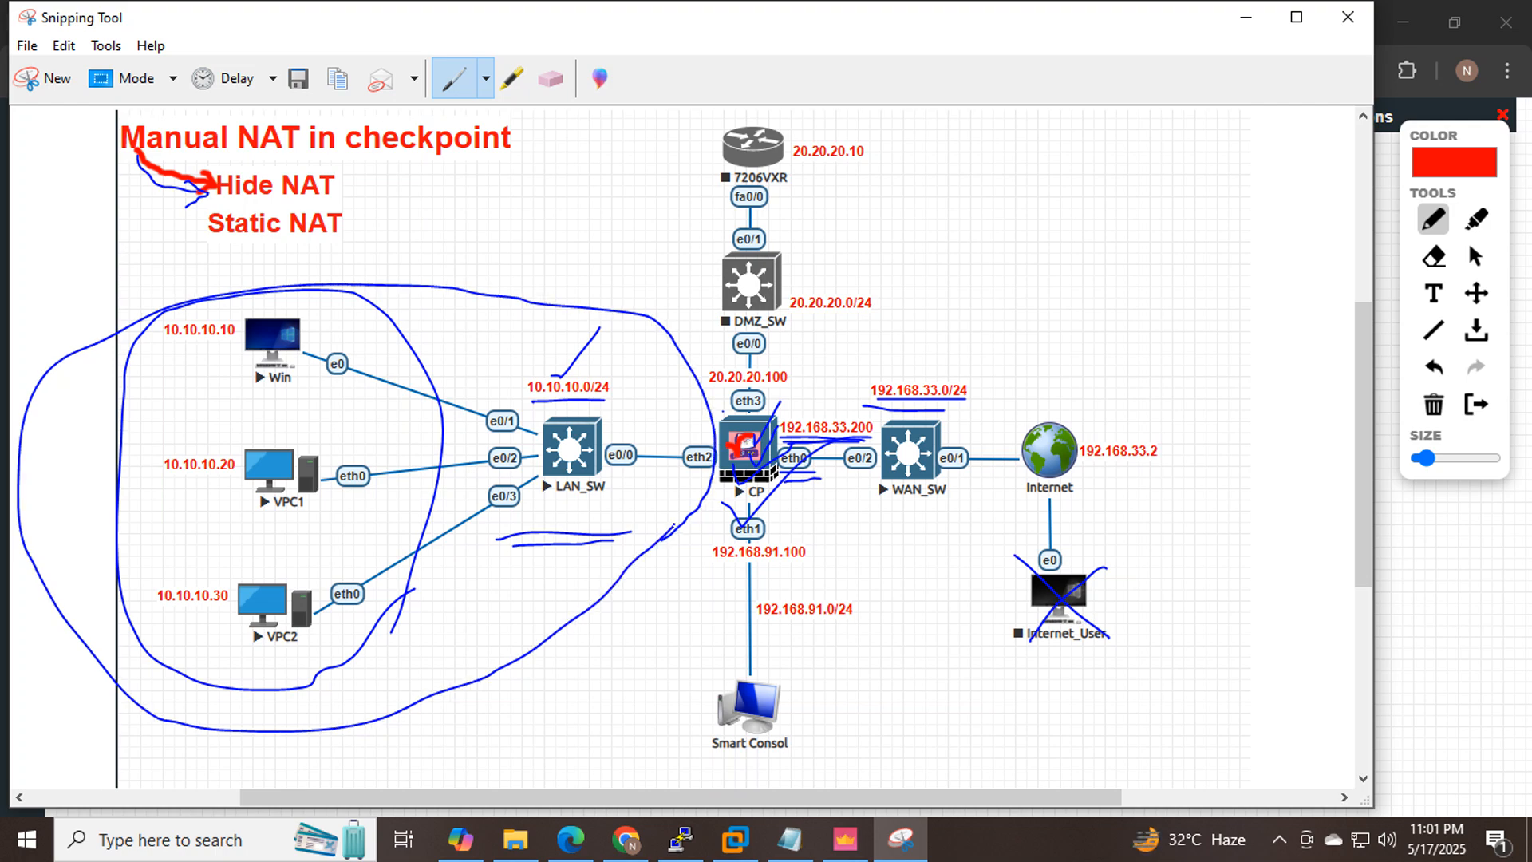
{"action": "left_click", "coordinate": [845, 840]}
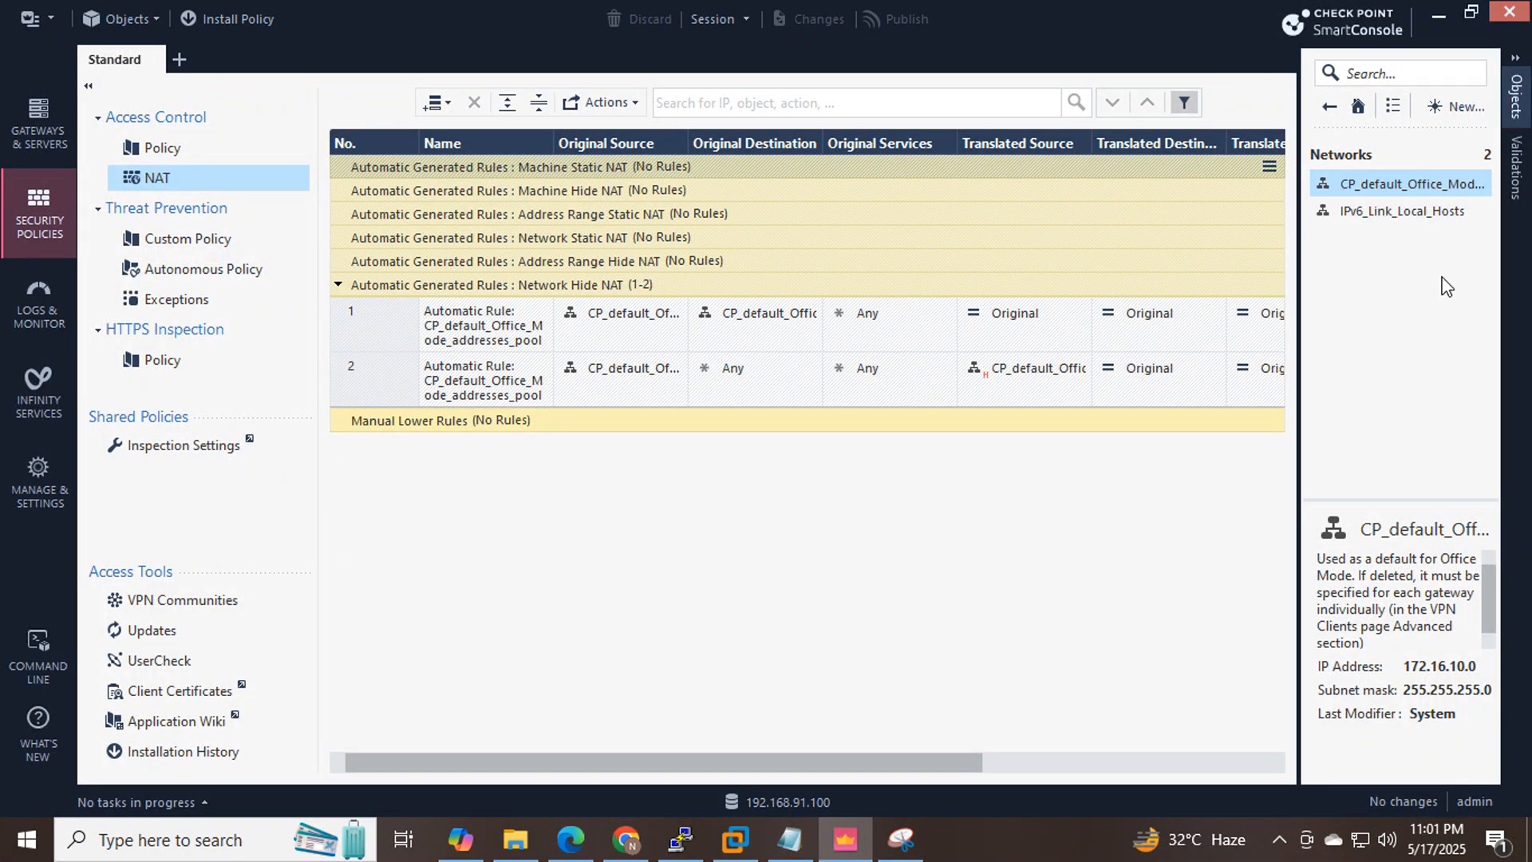
Start a new network object named LAN_10.10.10.0 with the comment LAN.
{"action": "left_click", "coordinate": [1466, 106]}
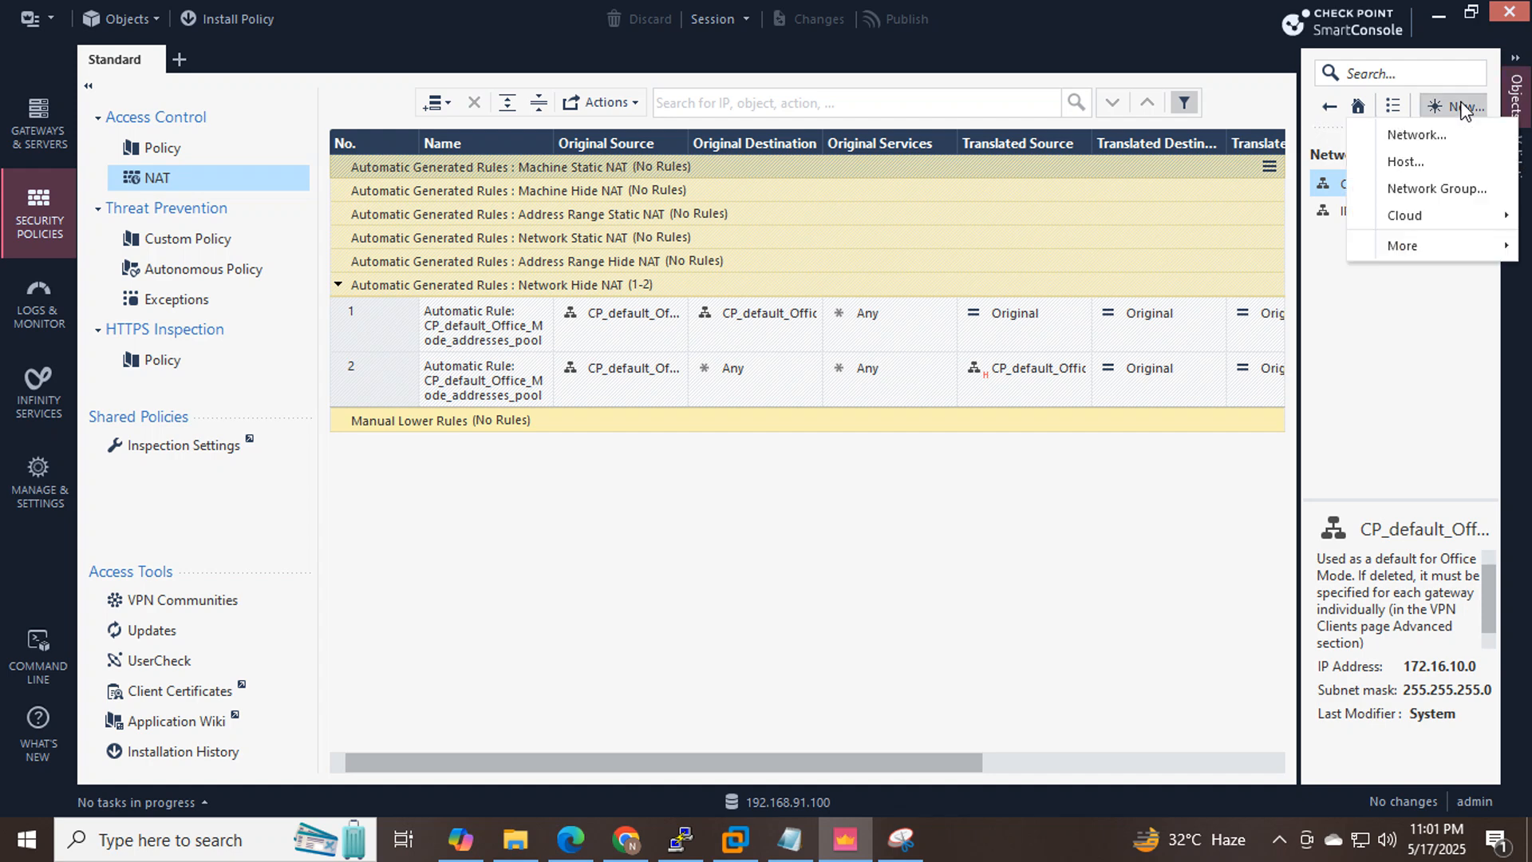
{"action": "left_click", "coordinate": [1417, 134]}
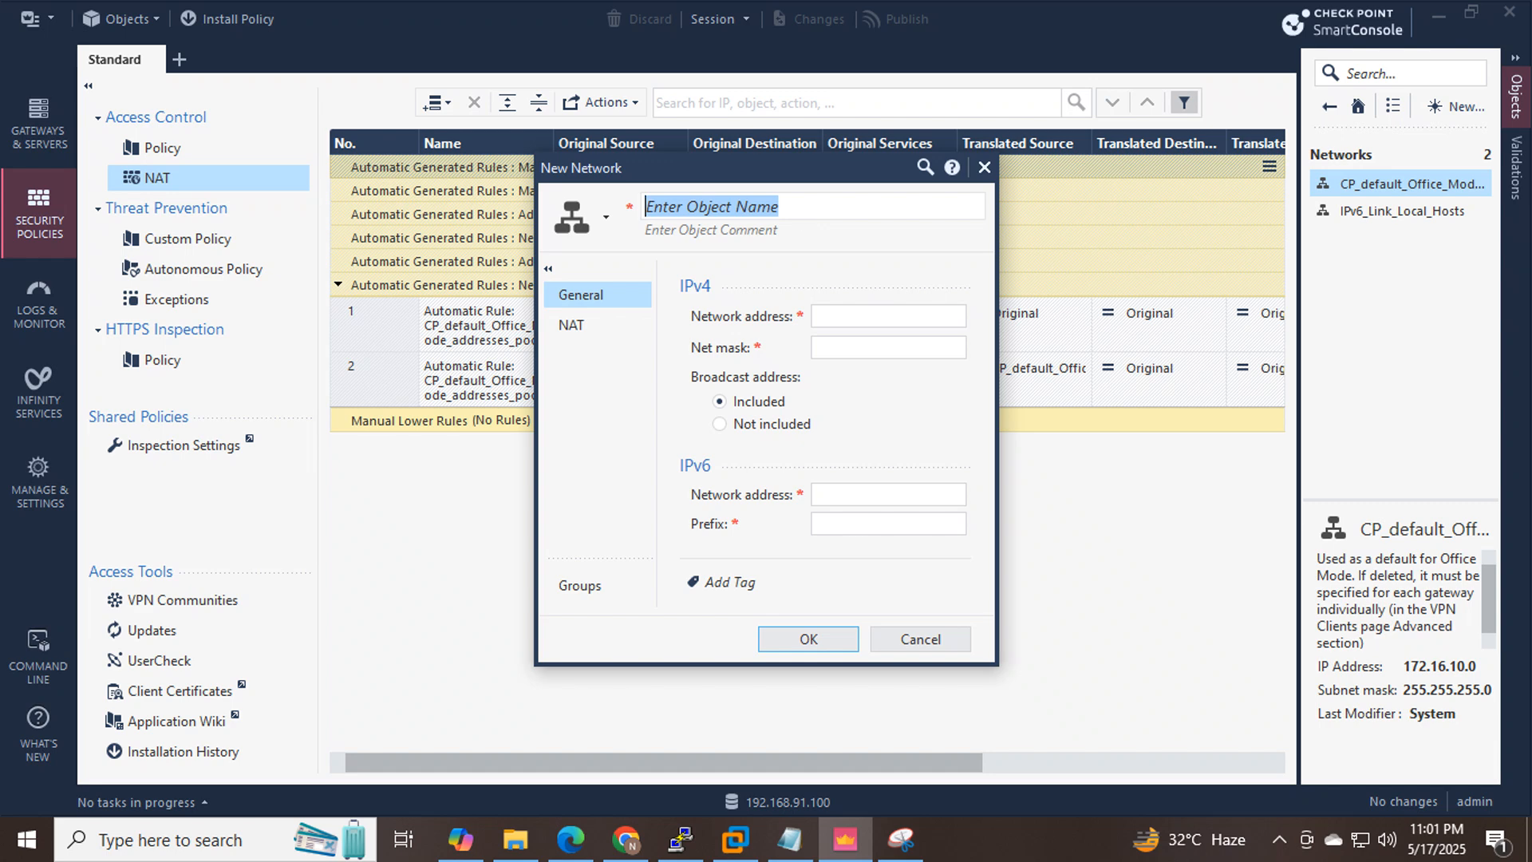
{"action": "type", "text": "LAN_"}
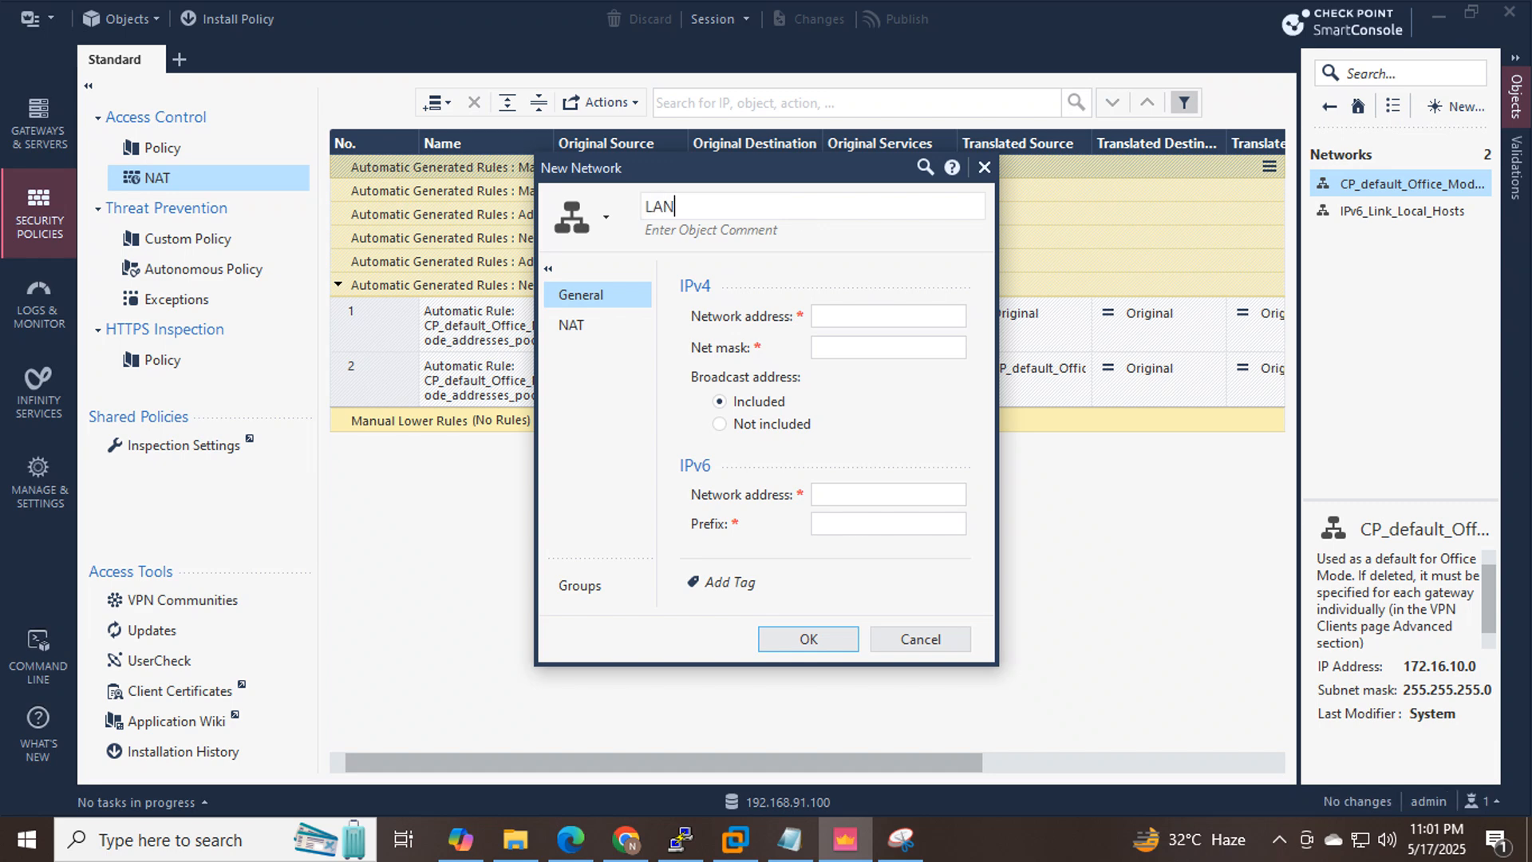
{"action": "type", "text": "10.10"}
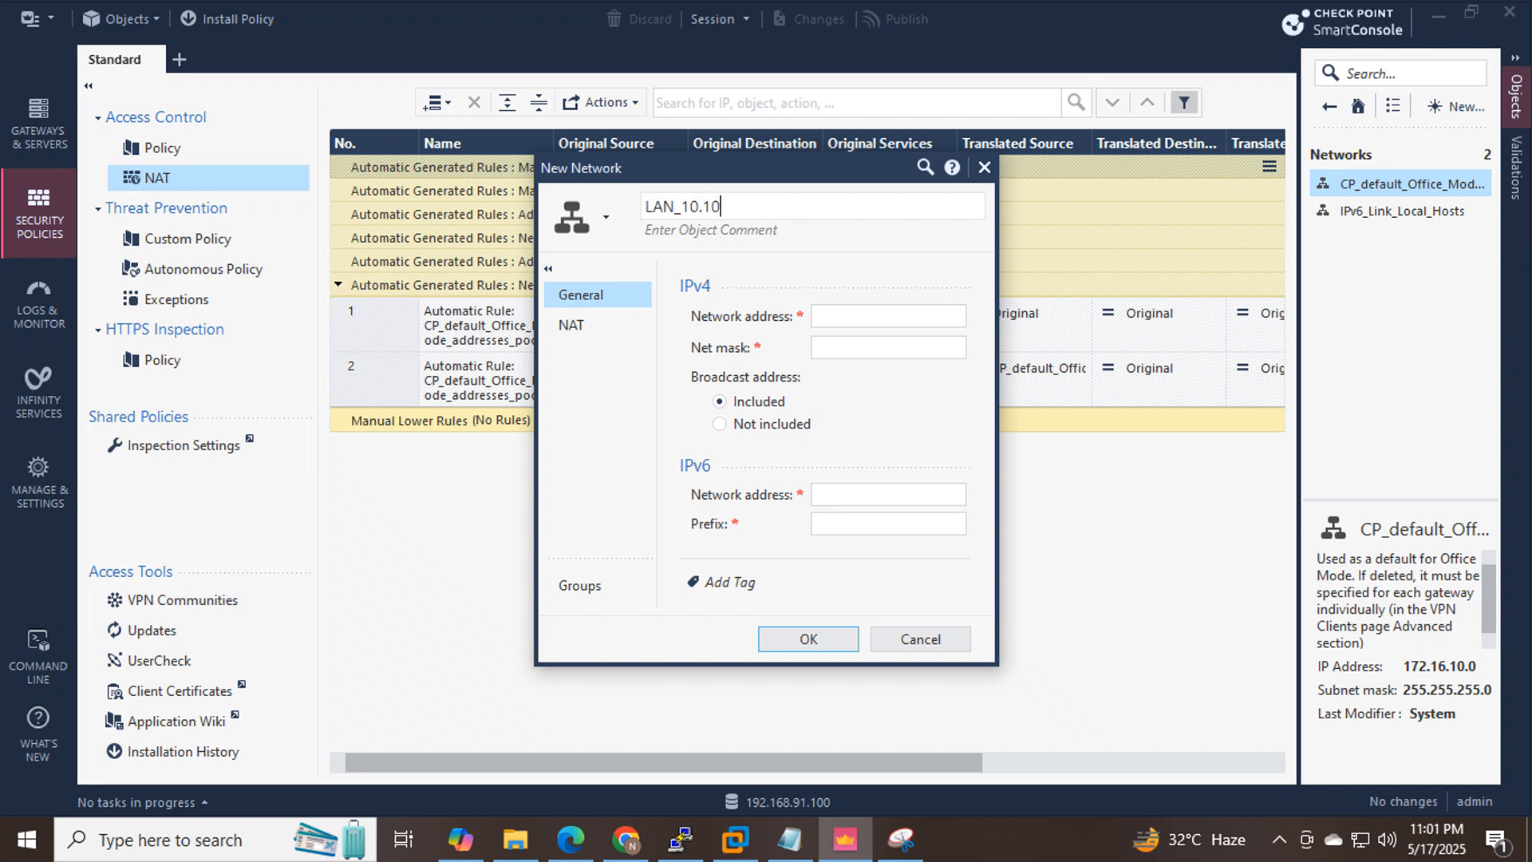
{"action": "type", "text": ".10.0"}
{"action": "key", "text": "shift+Left"}
{"action": "key", "text": "shift+Left"}
{"action": "key", "text": "shift+Left"}
{"action": "key", "text": "shift+Left"}
{"action": "key", "text": "shift+Left"}
{"action": "key", "text": "shift+Left"}
{"action": "key", "text": "shift+Left"}
{"action": "key", "text": "shift+Left"}
{"action": "key", "text": "shift+Left"}
{"action": "key", "text": "shift+Left"}
{"action": "key", "text": "ctrl+c"}
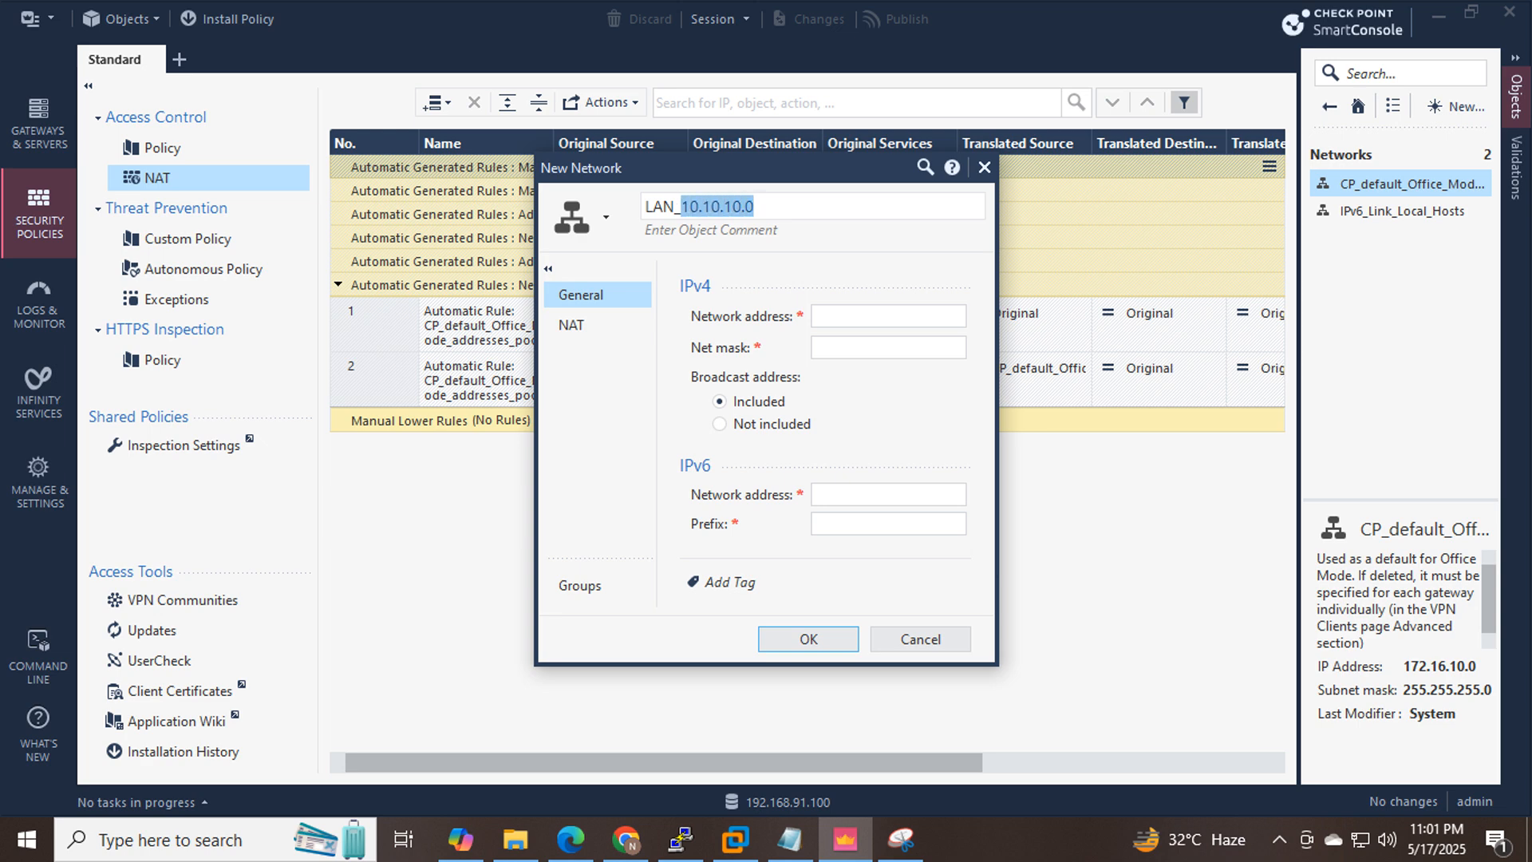
{"action": "key", "text": "Tab"}
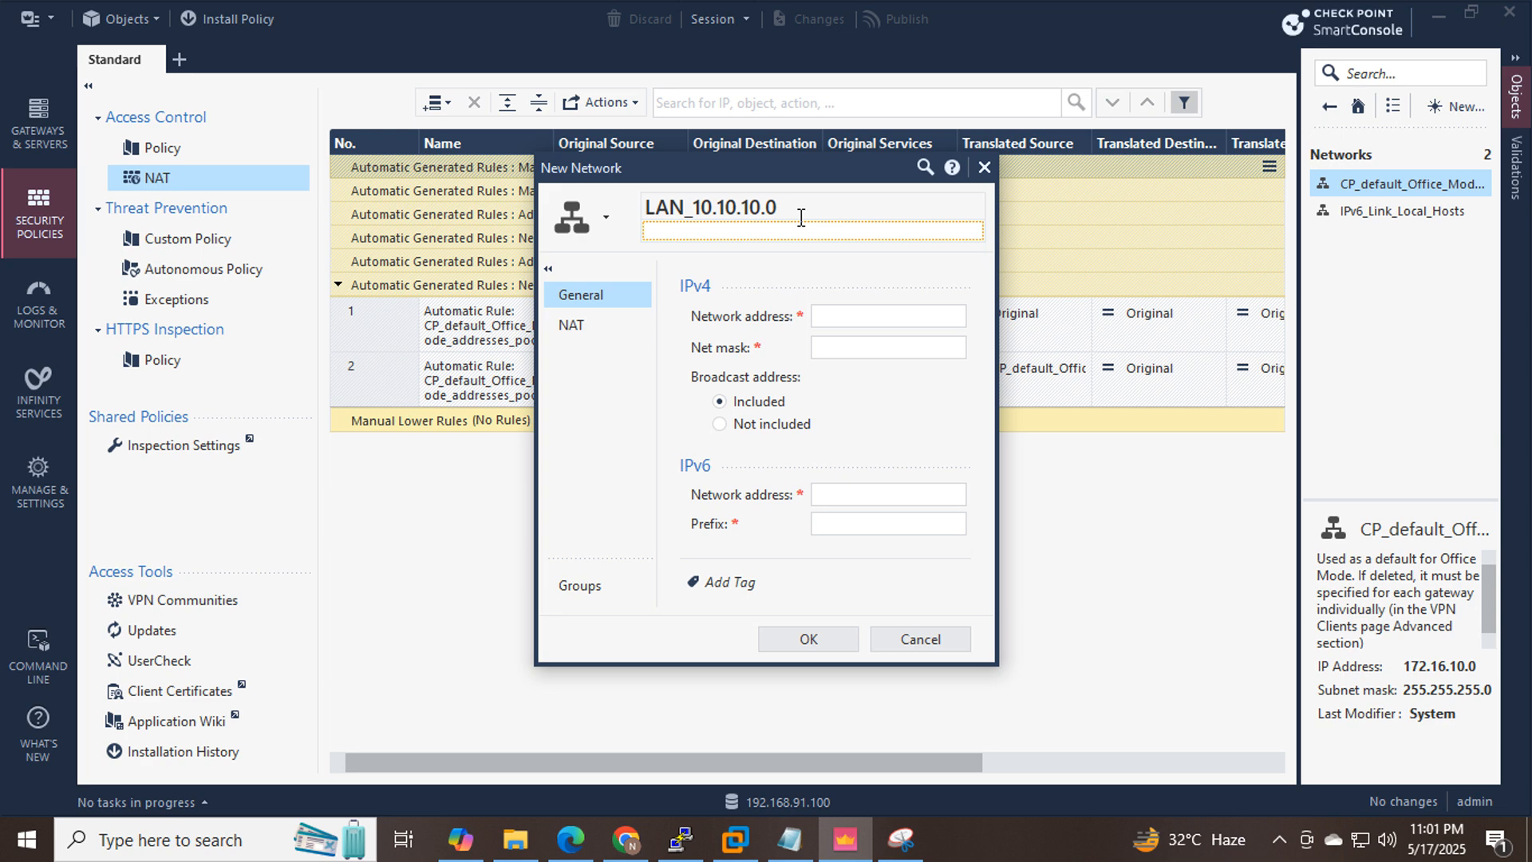
{"action": "type", "text": "LAN"}
Give the object network address 10.10.10.0 with mask 255.255.255.0 and save it.
{"action": "left_click", "coordinate": [877, 316]}
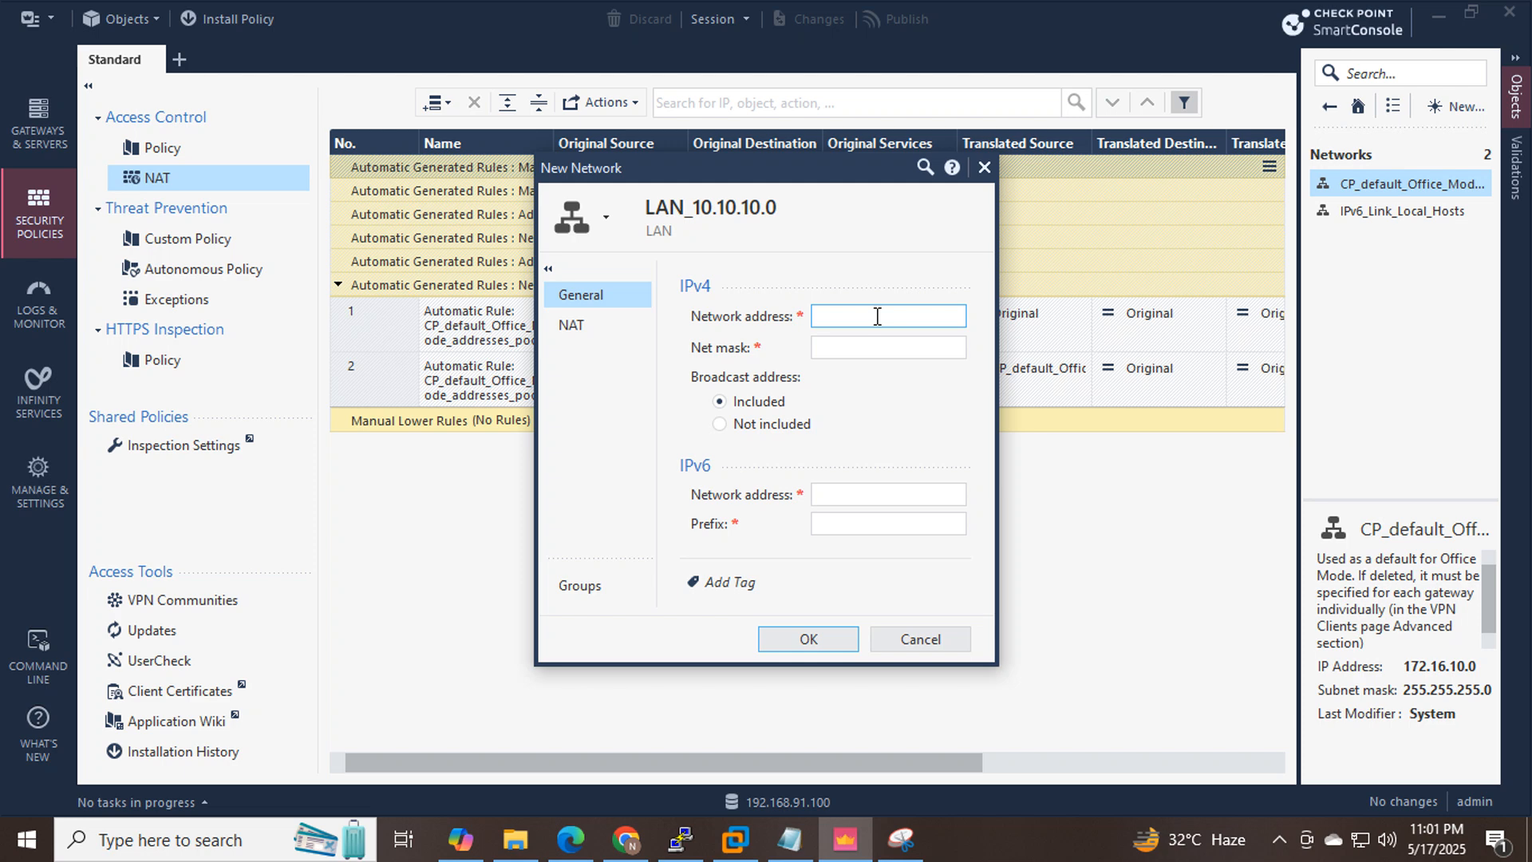
{"action": "key", "text": "ctrl+v"}
{"action": "left_click", "coordinate": [881, 344]}
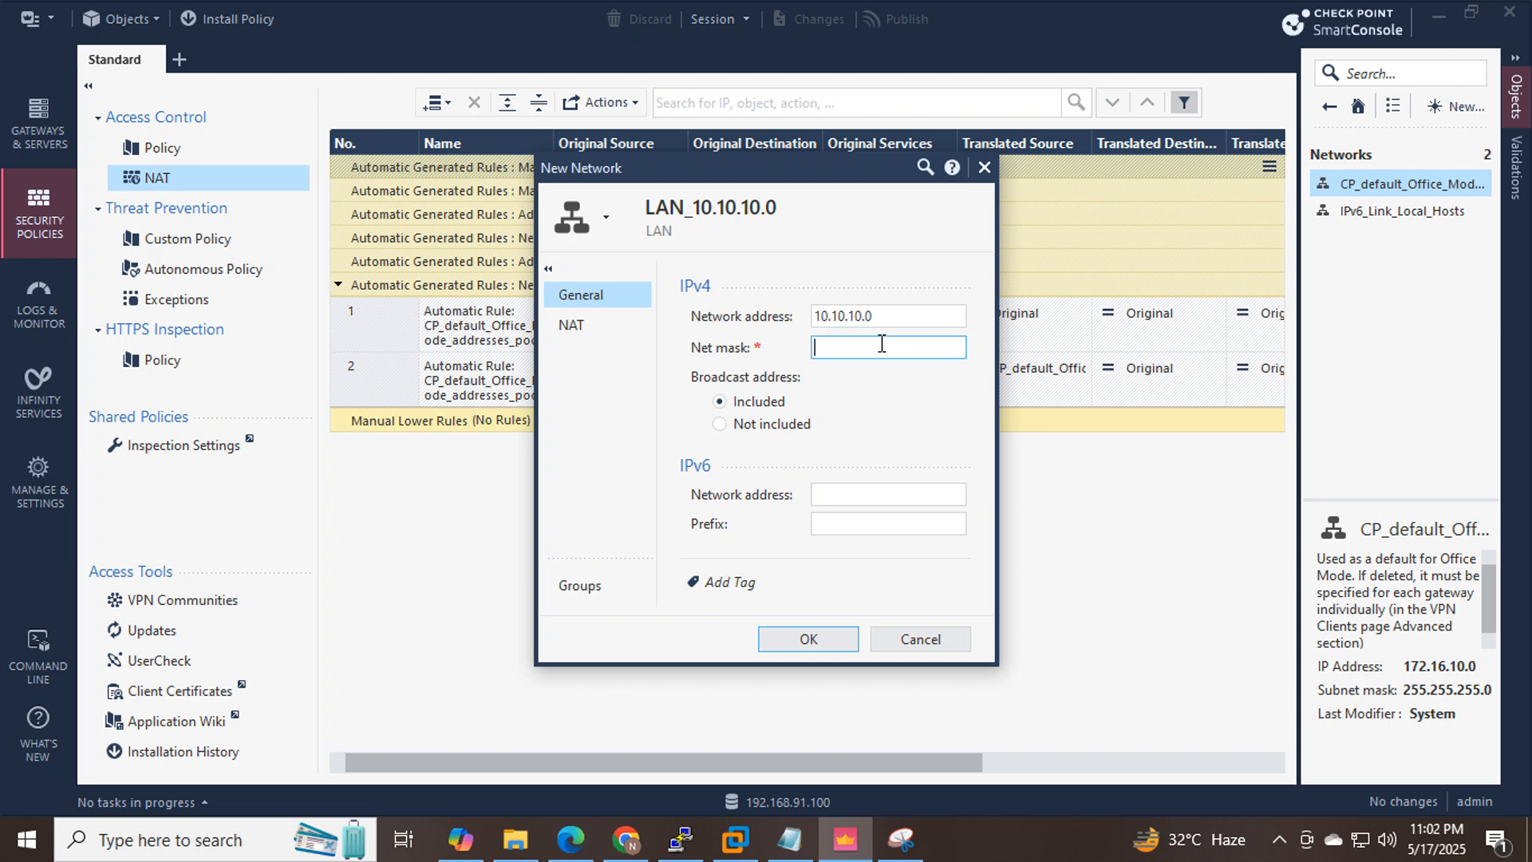
{"action": "type", "text": "255.255.255.0"}
{"action": "left_click", "coordinate": [572, 328]}
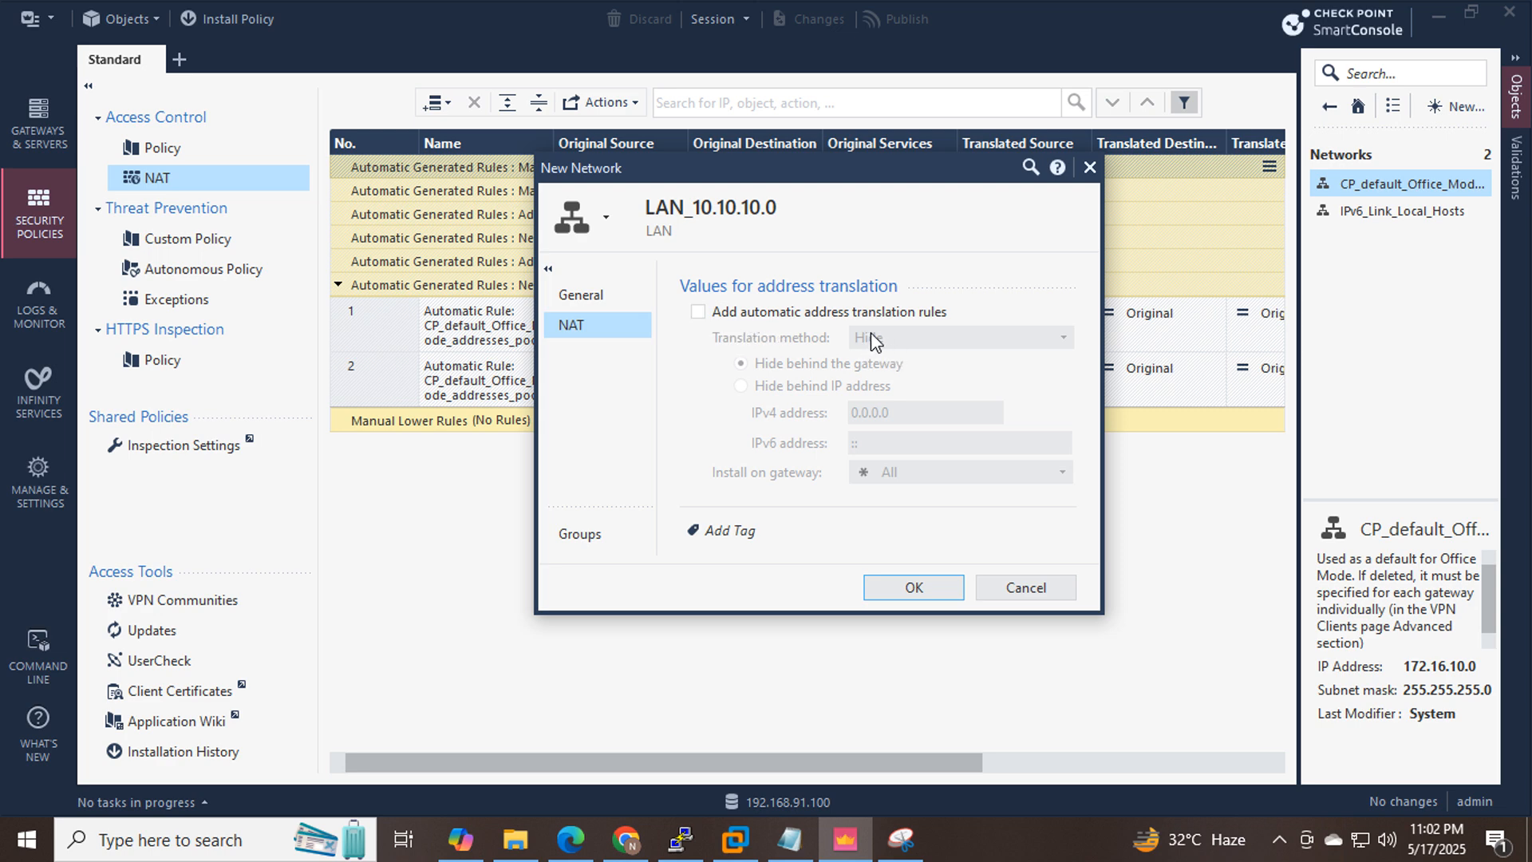
{"action": "left_click", "coordinate": [597, 294]}
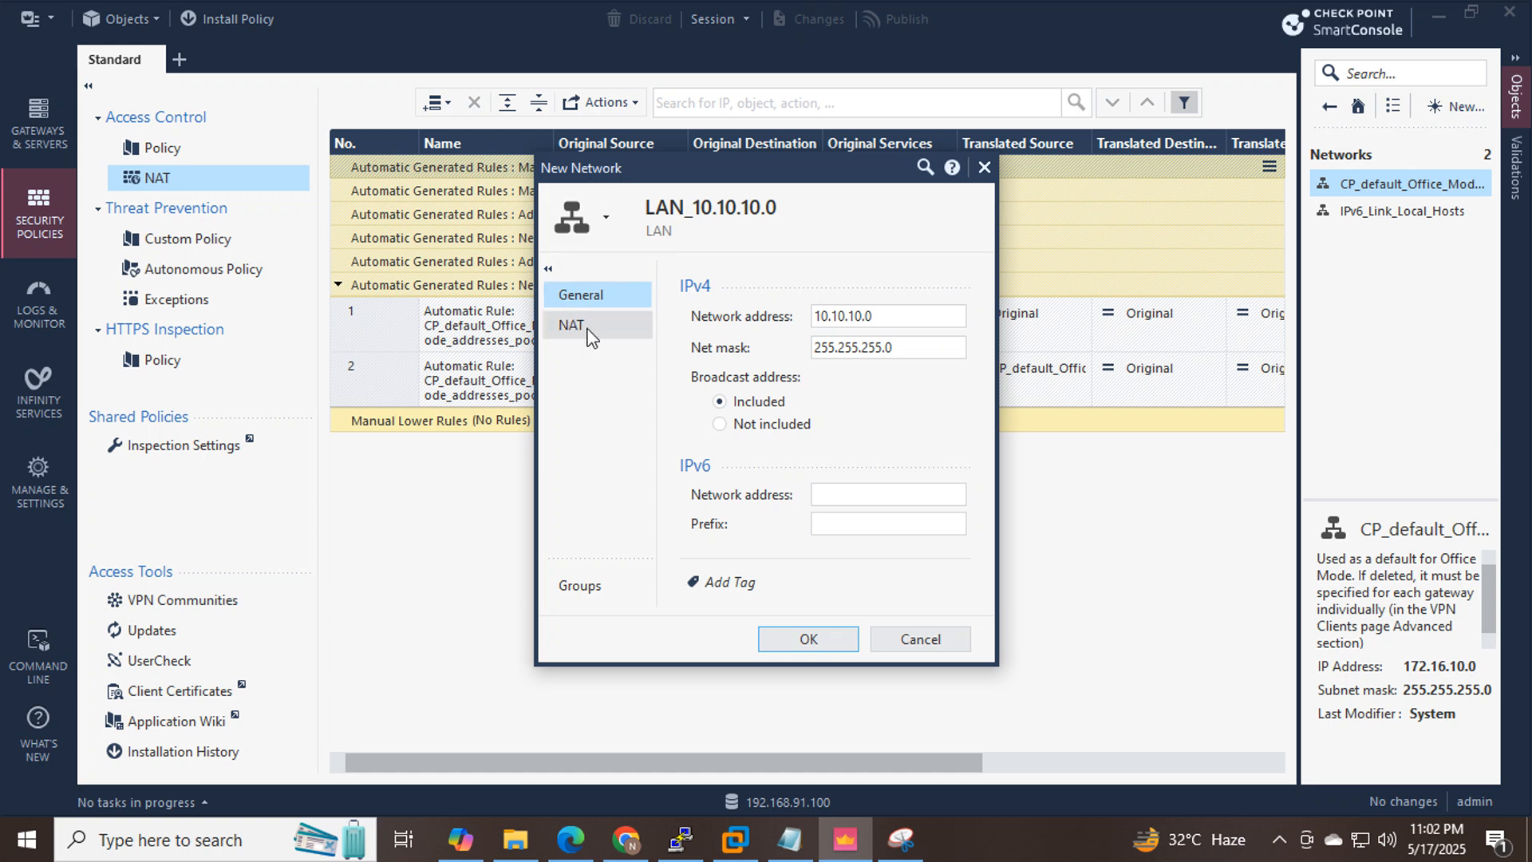
{"action": "left_click", "coordinate": [811, 645]}
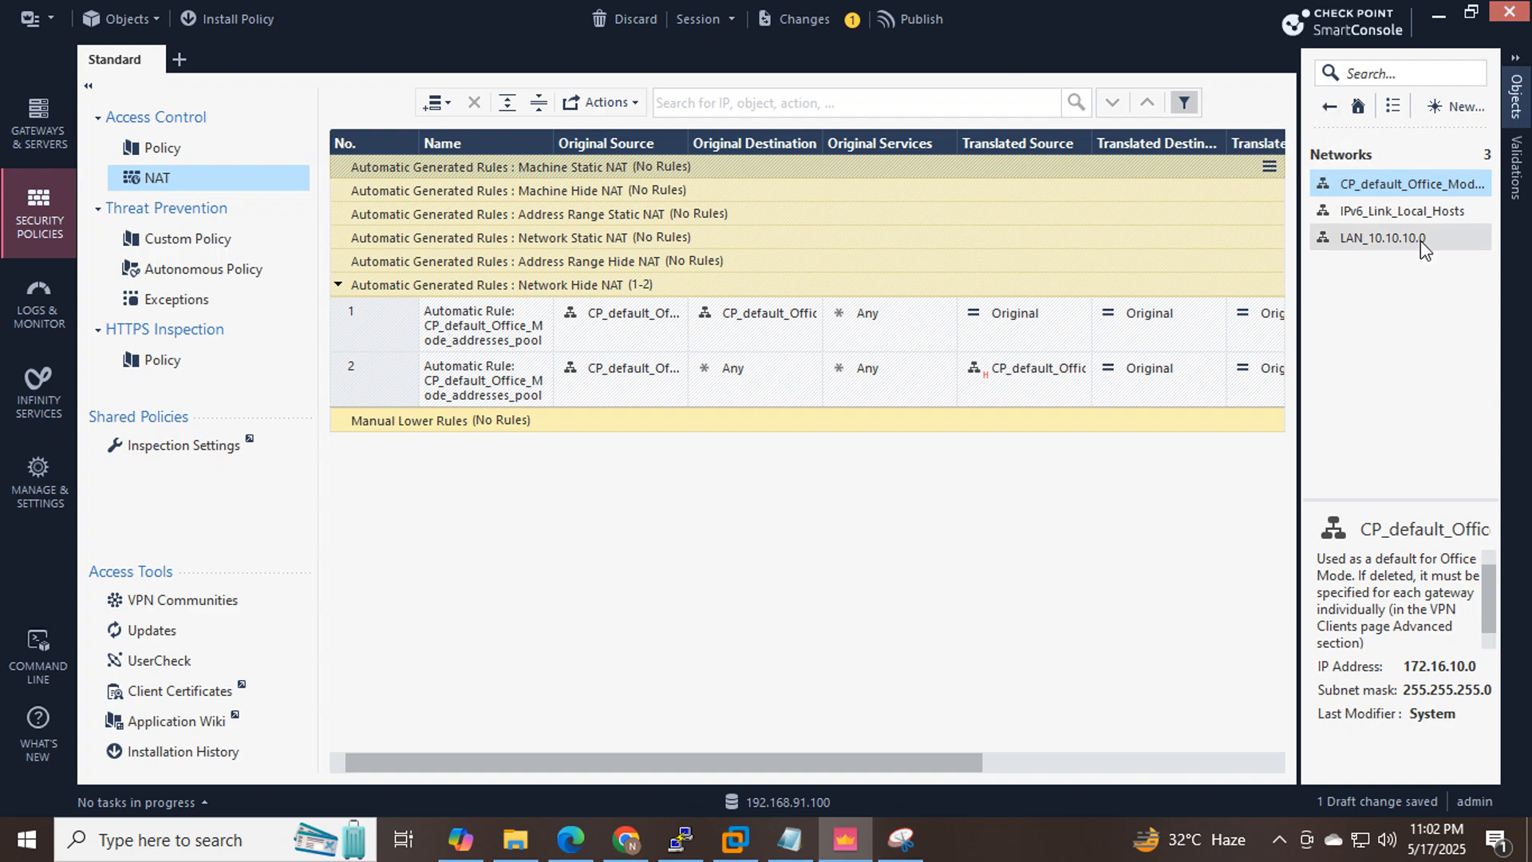
{"action": "mouse_move", "coordinate": [1422, 244]}
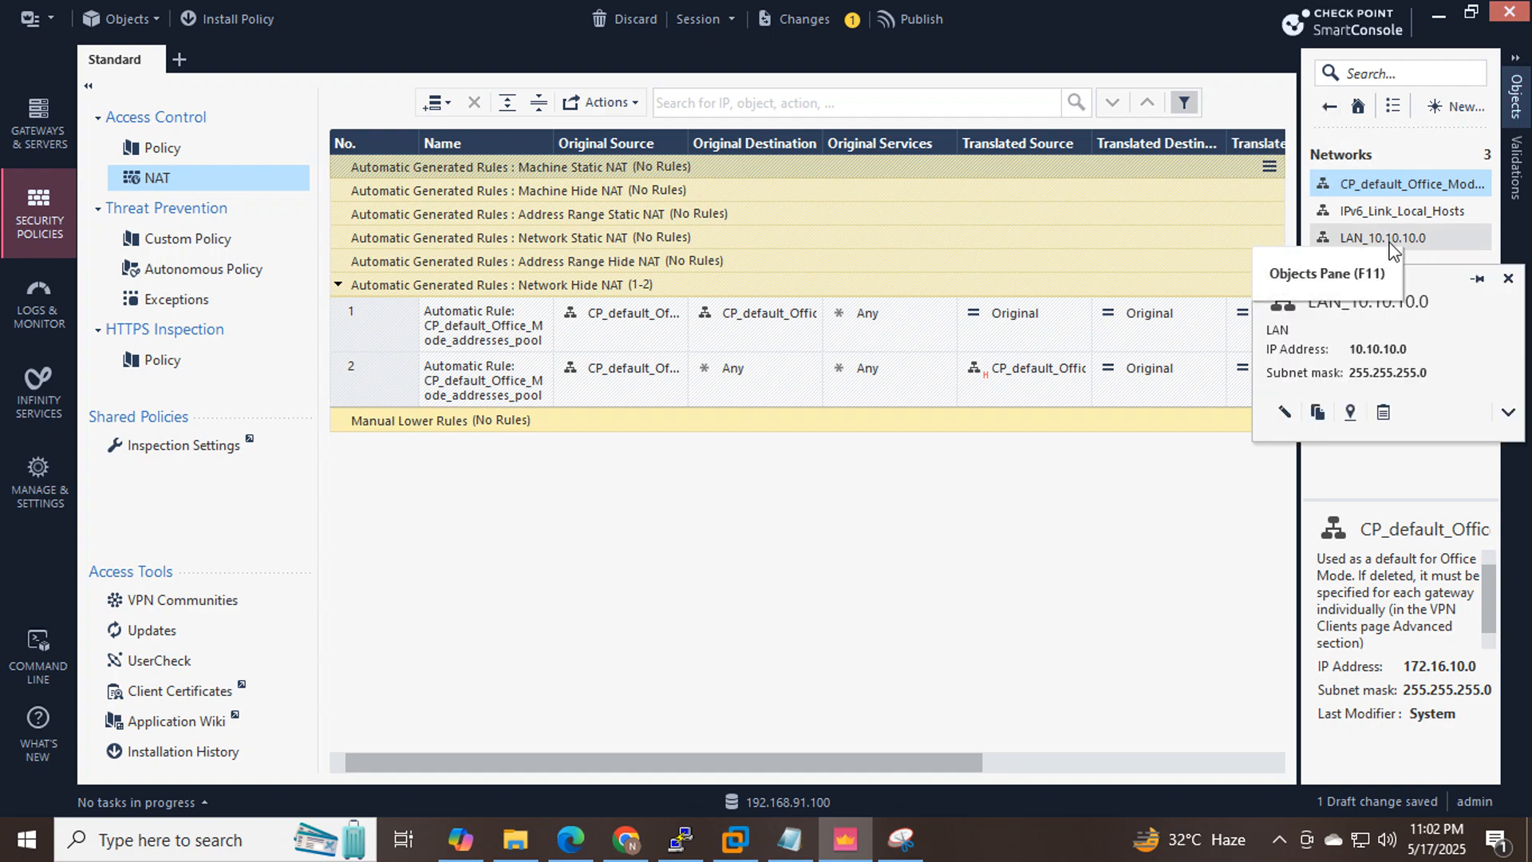
Duplicate the 192.168.33.200 label below the CP–WAN_SW link and change the copy to 192.168.33.100.
{"action": "left_click", "coordinate": [627, 840]}
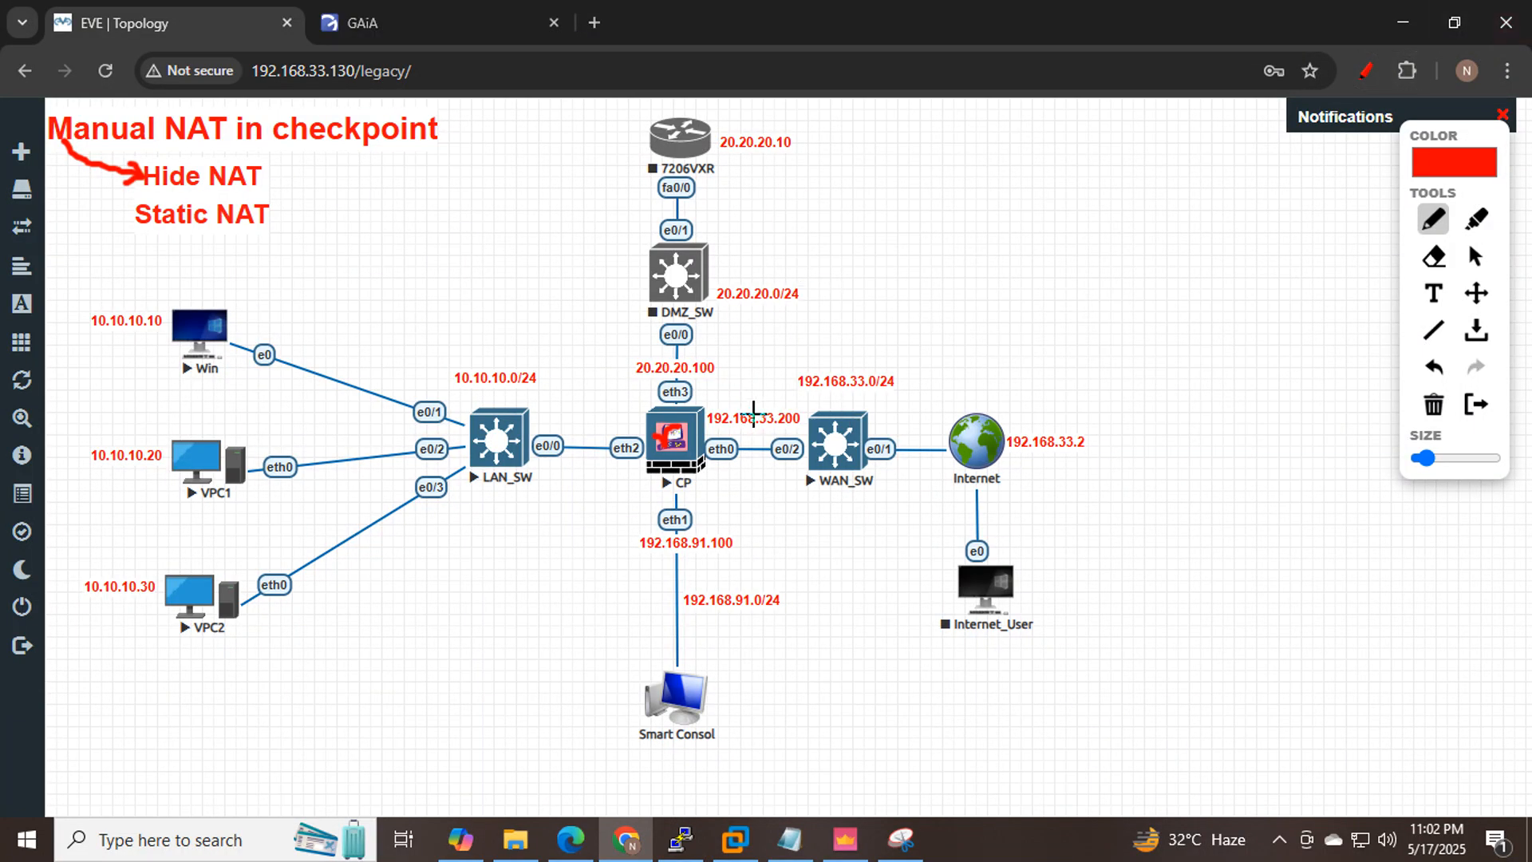
{"action": "left_click", "coordinate": [1366, 70]}
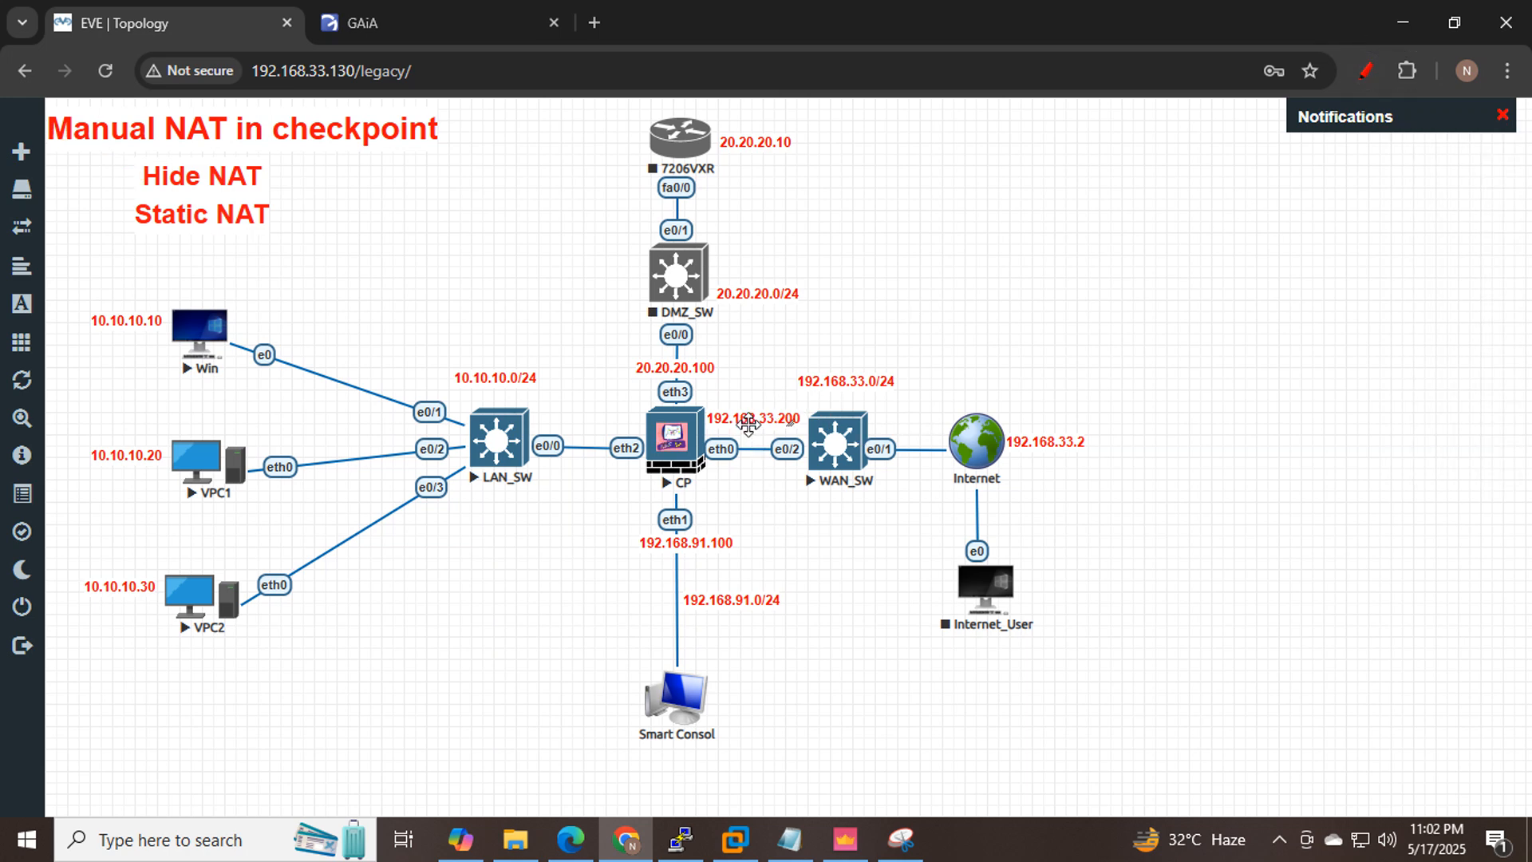
{"action": "right_click", "coordinate": [749, 429]}
{"action": "left_click", "coordinate": [812, 473]}
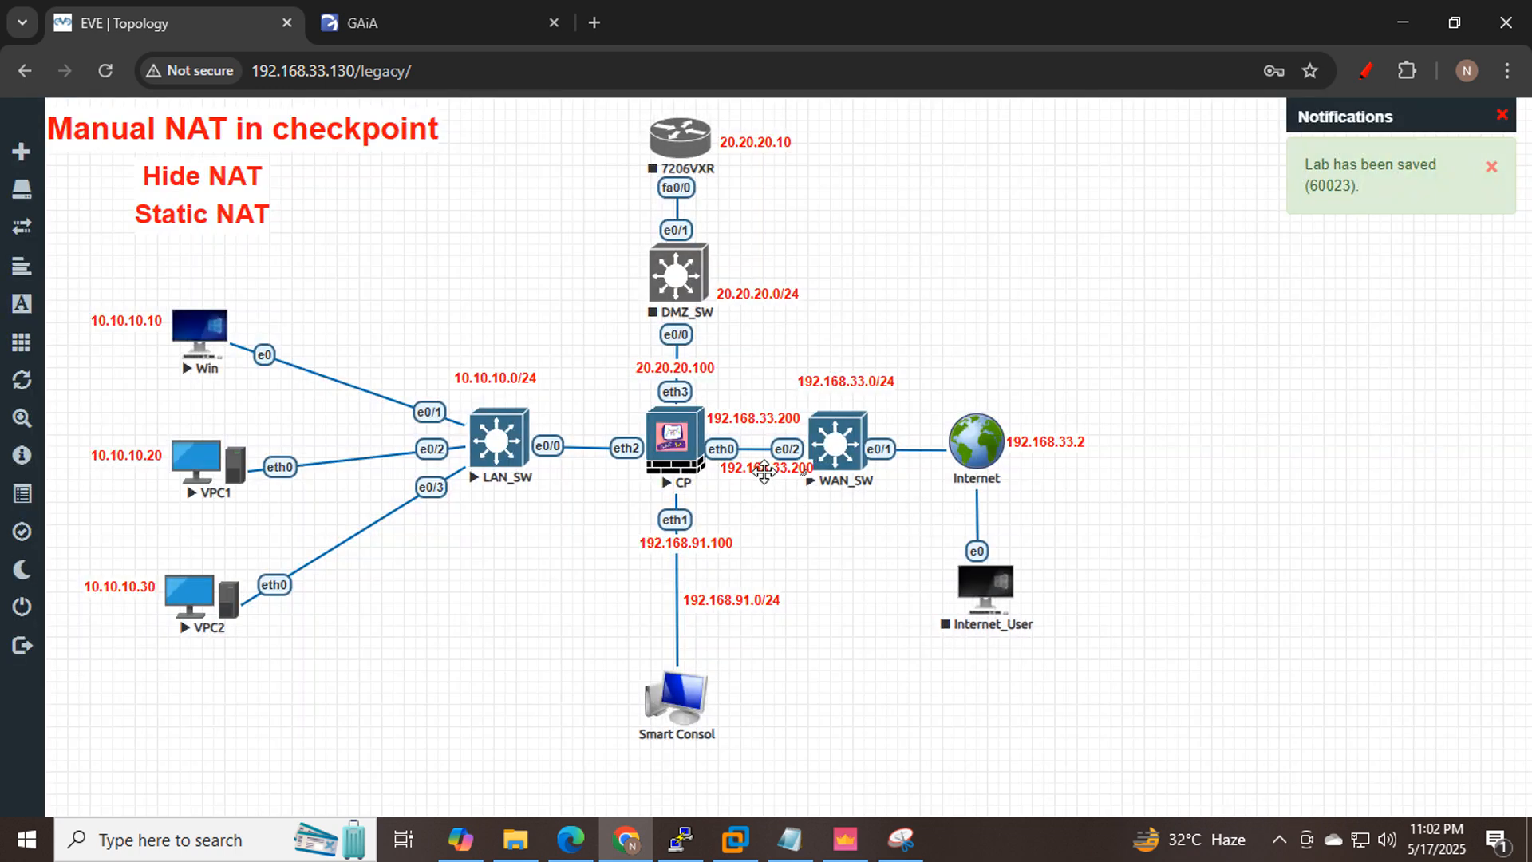
{"action": "left_click_drag", "start_coordinate": [764, 473], "coordinate": [755, 499]}
{"action": "double_click", "coordinate": [757, 499]}
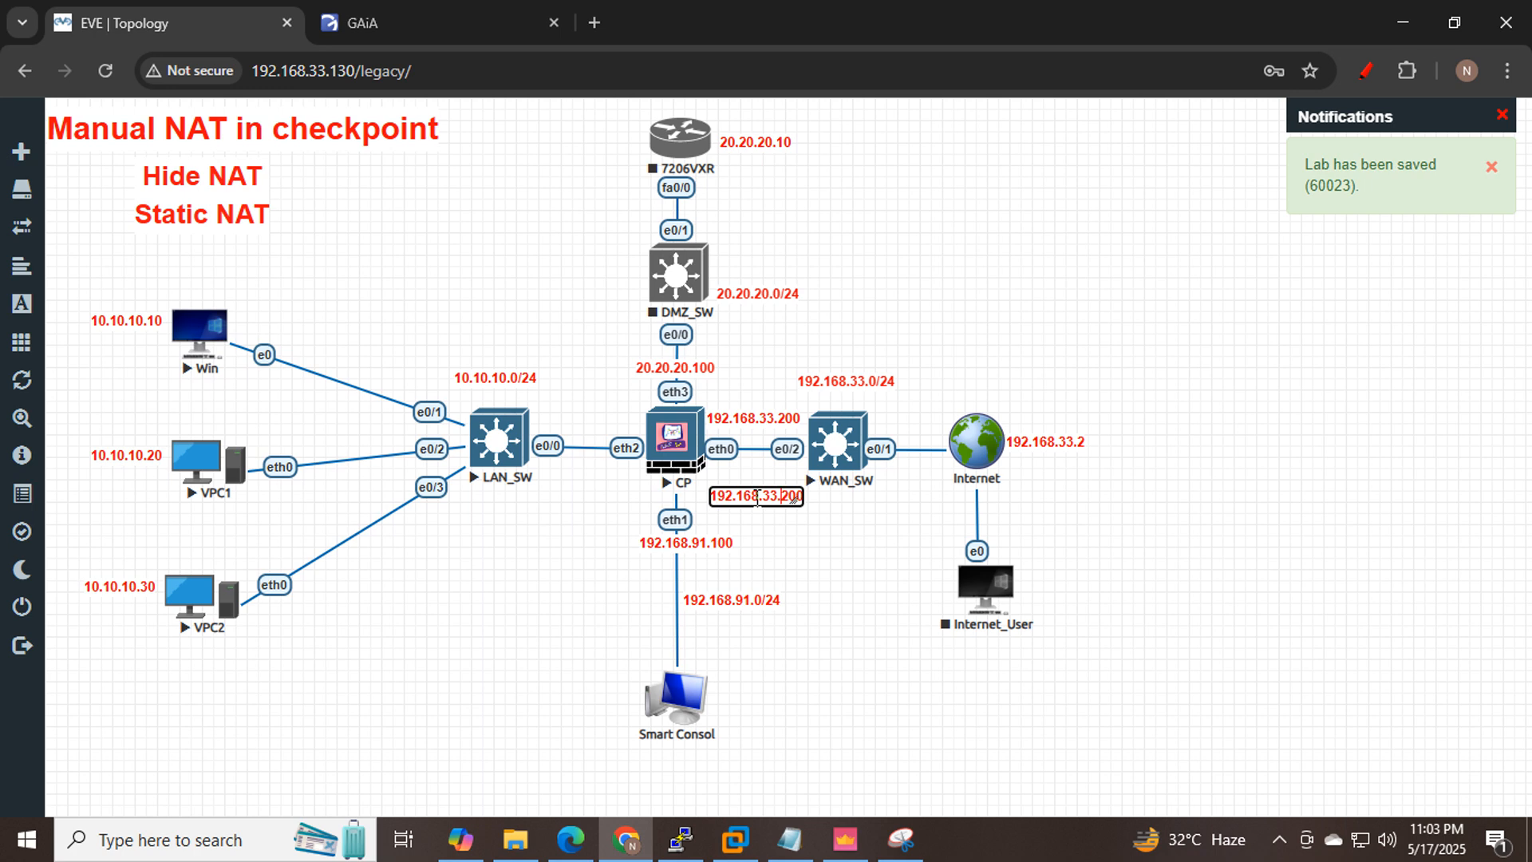
{"action": "key", "text": "BackSpace"}
{"action": "key", "text": "BackSpace"}
{"action": "key", "text": "BackSpace"}
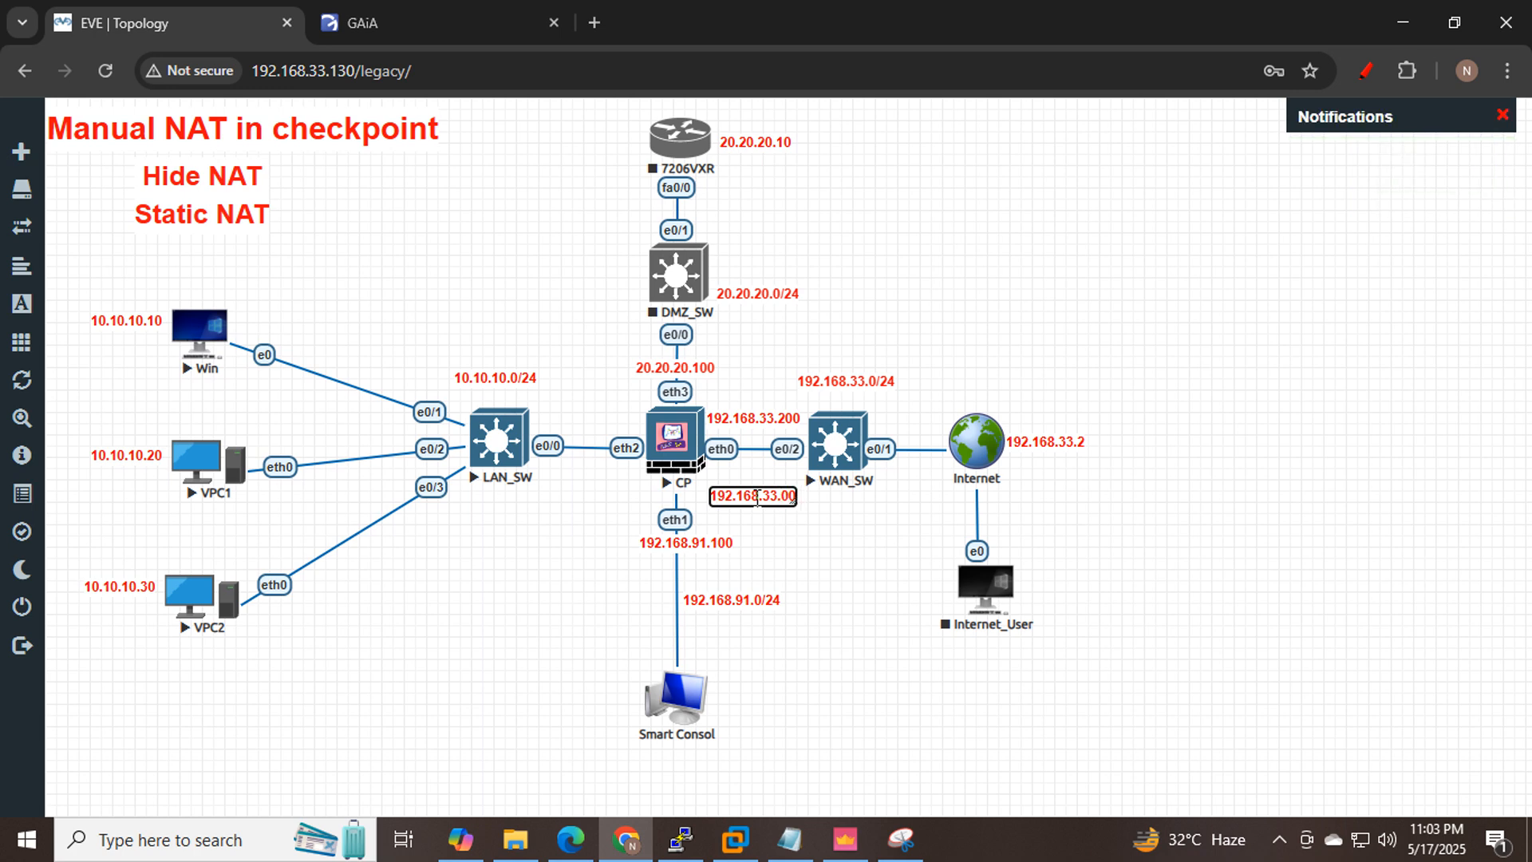
{"action": "type", "text": "100"}
{"action": "left_click", "coordinate": [854, 546]}
{"action": "left_click_drag", "start_coordinate": [778, 498], "coordinate": [774, 482]}
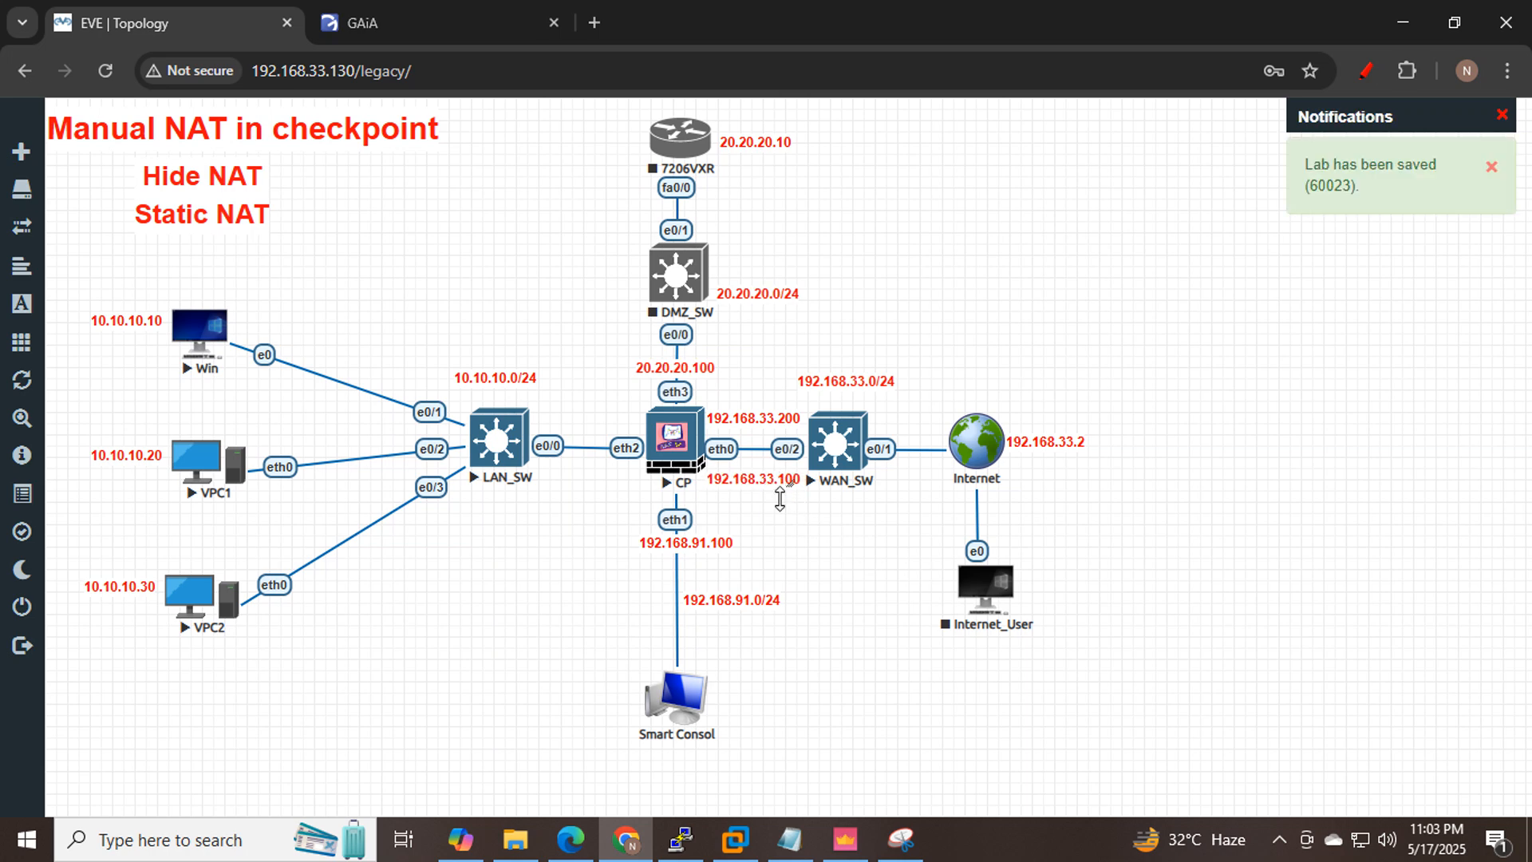
Log in to the Gaia Portal as admin with the account password.
{"action": "left_click", "coordinate": [425, 16]}
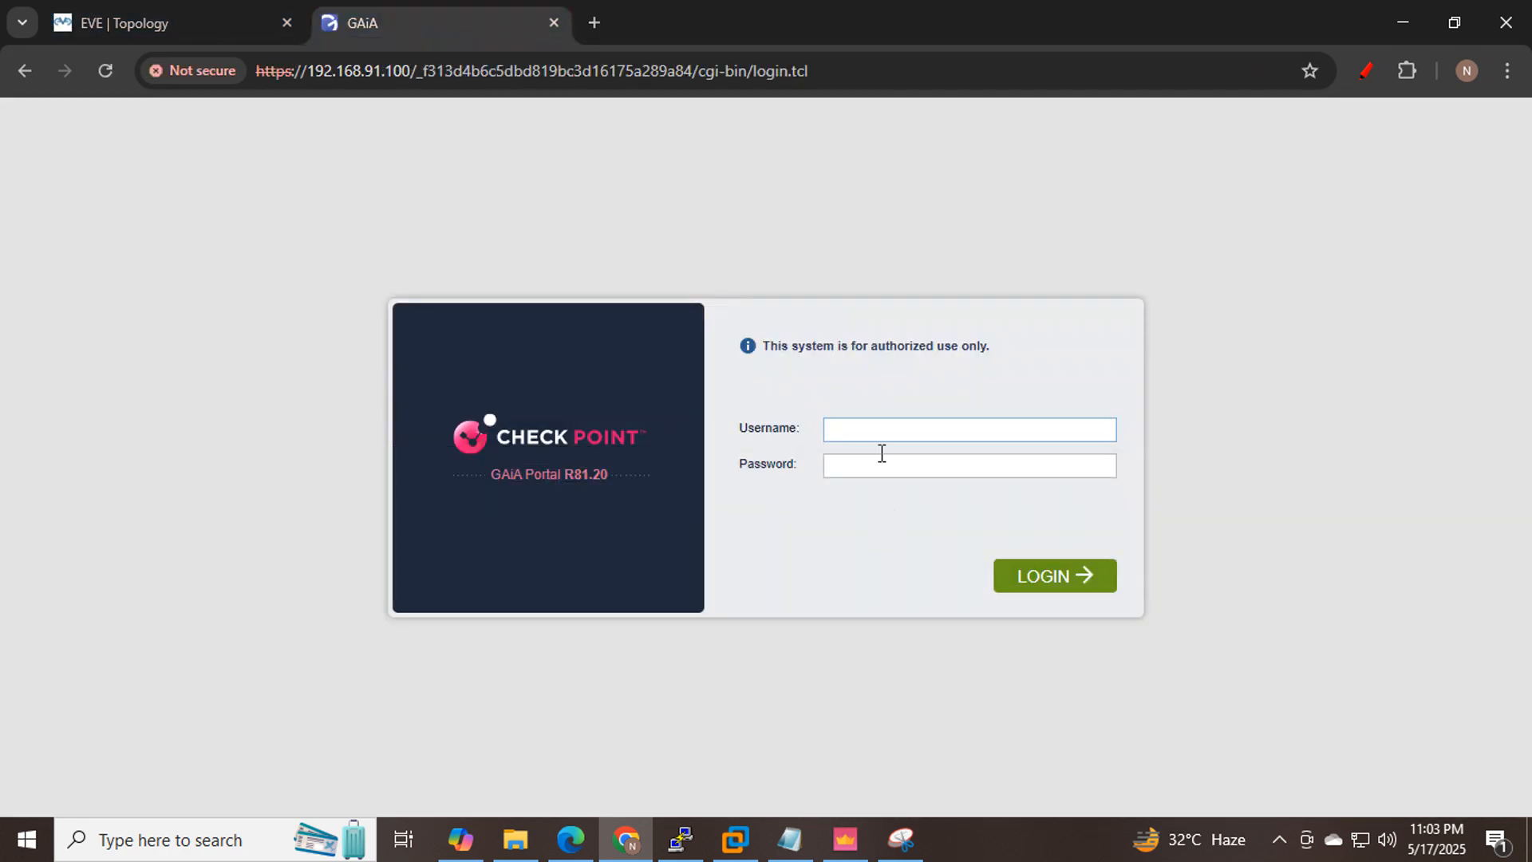
{"action": "left_click", "coordinate": [881, 428]}
{"action": "type", "text": "admin"}
{"action": "key", "text": "Tab"}
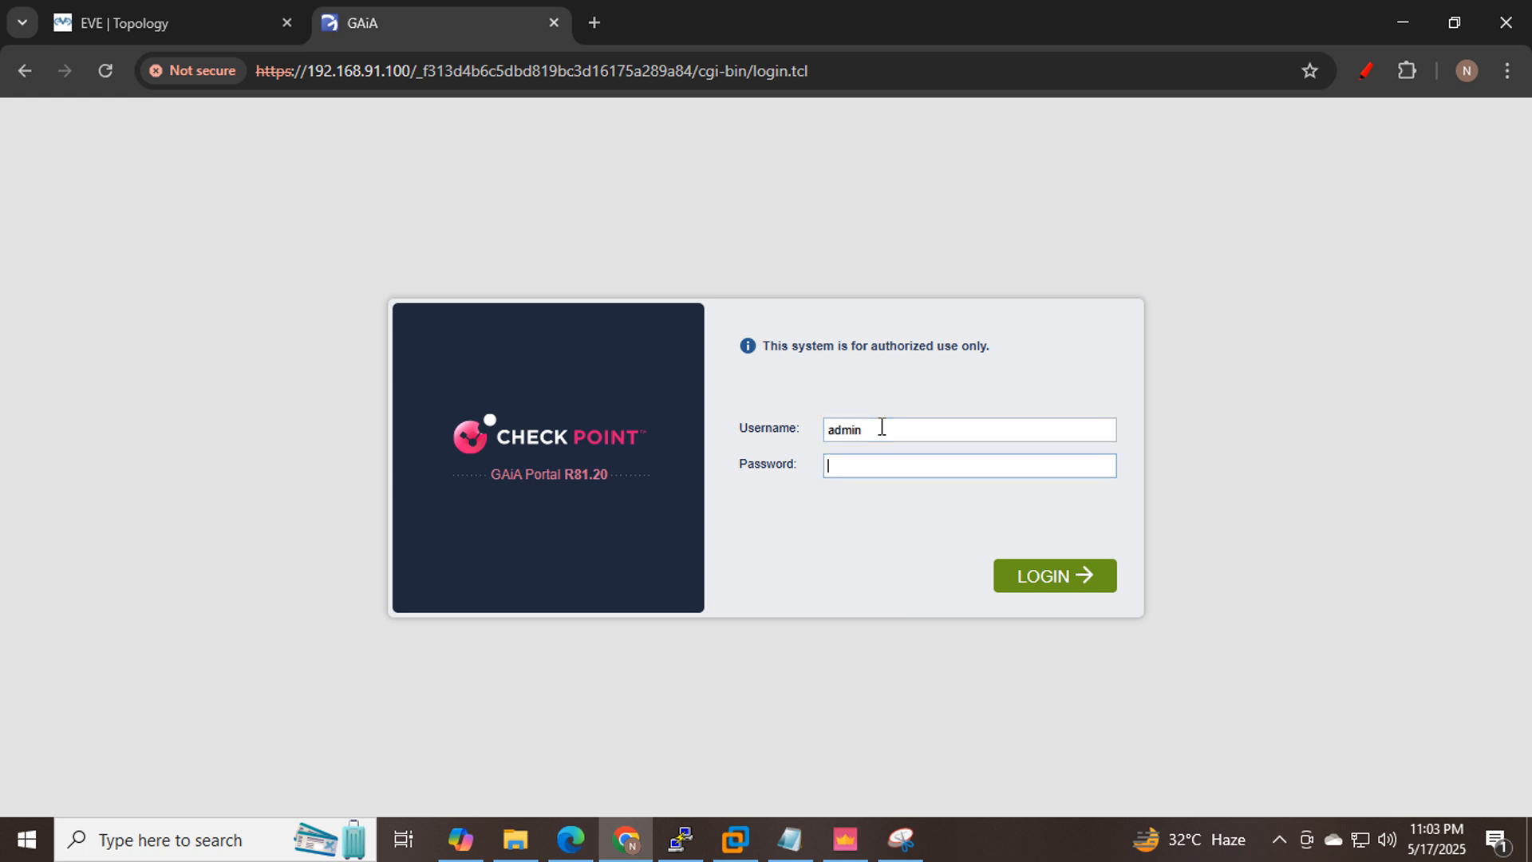
{"action": "type", "text": "•••••"}
{"action": "key", "text": "Return"}
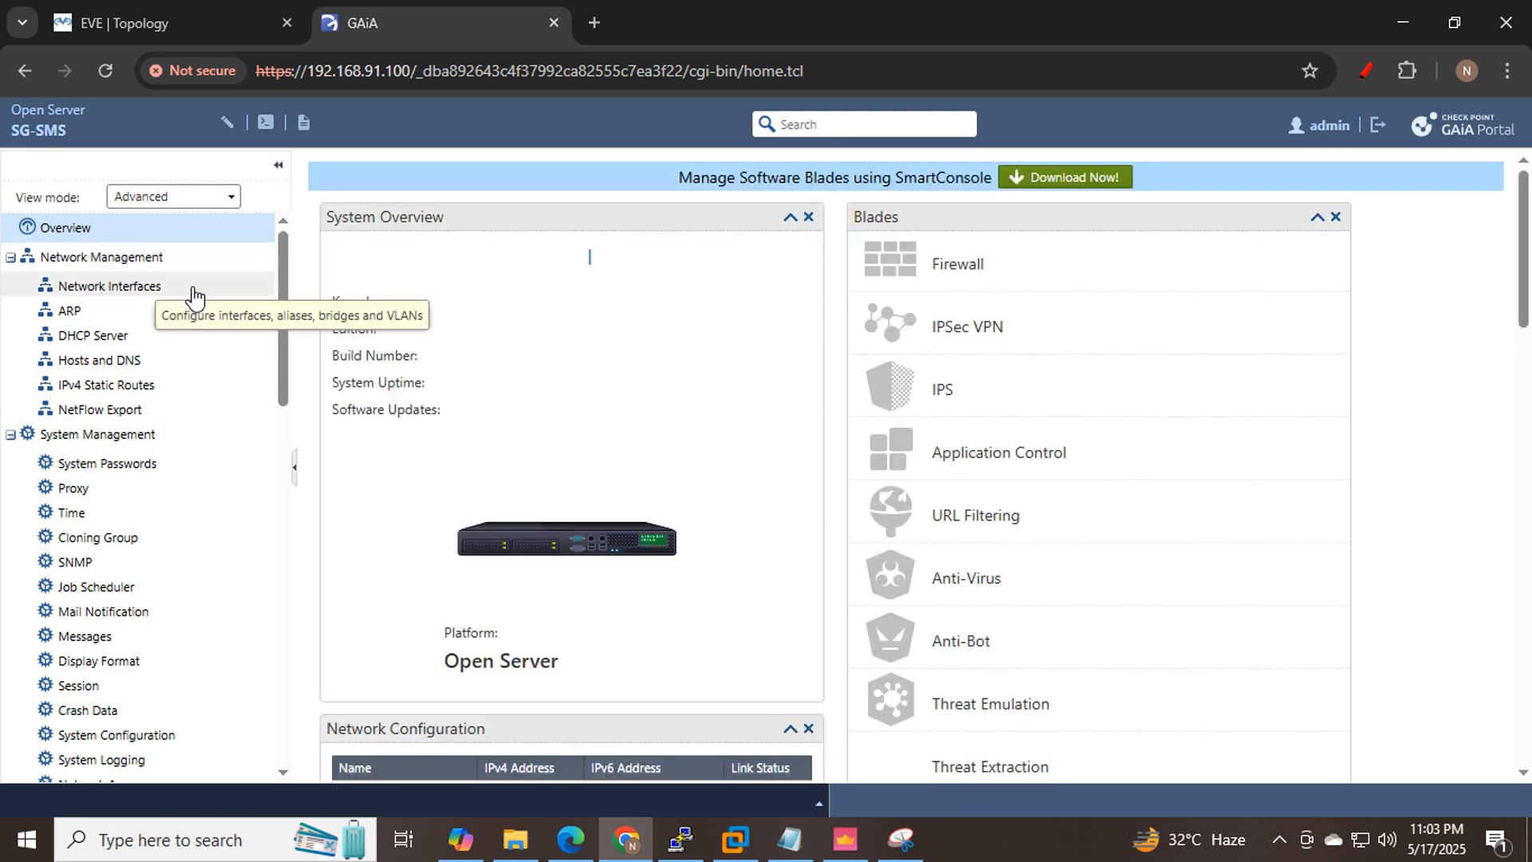
Check eth0's 192.168.33.200/24 address under Network Interfaces, then return to the EVE topology.
{"action": "left_click", "coordinate": [89, 295]}
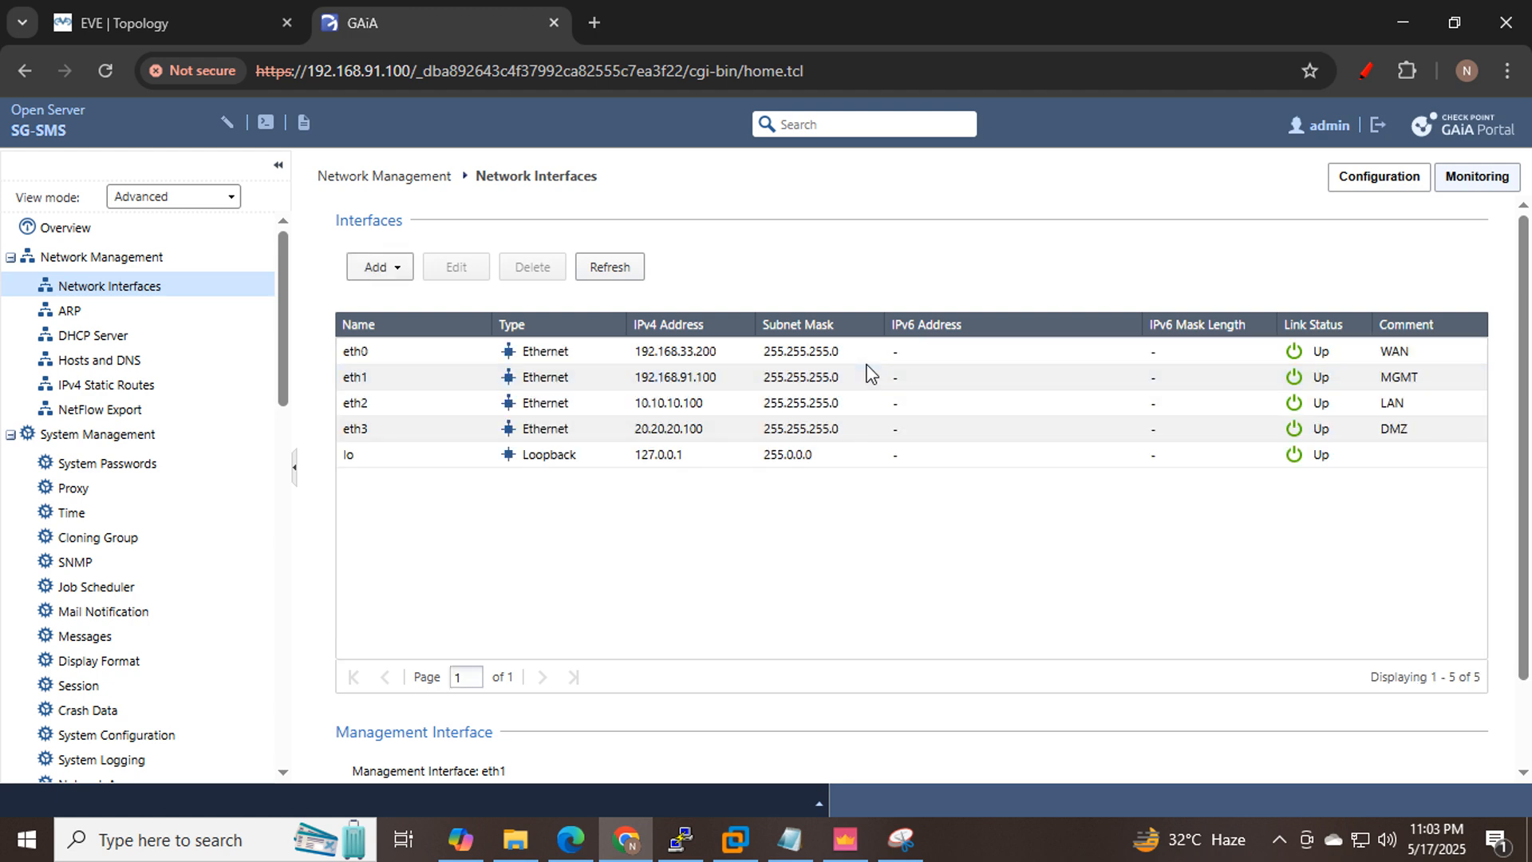
{"action": "left_click", "coordinate": [375, 357]}
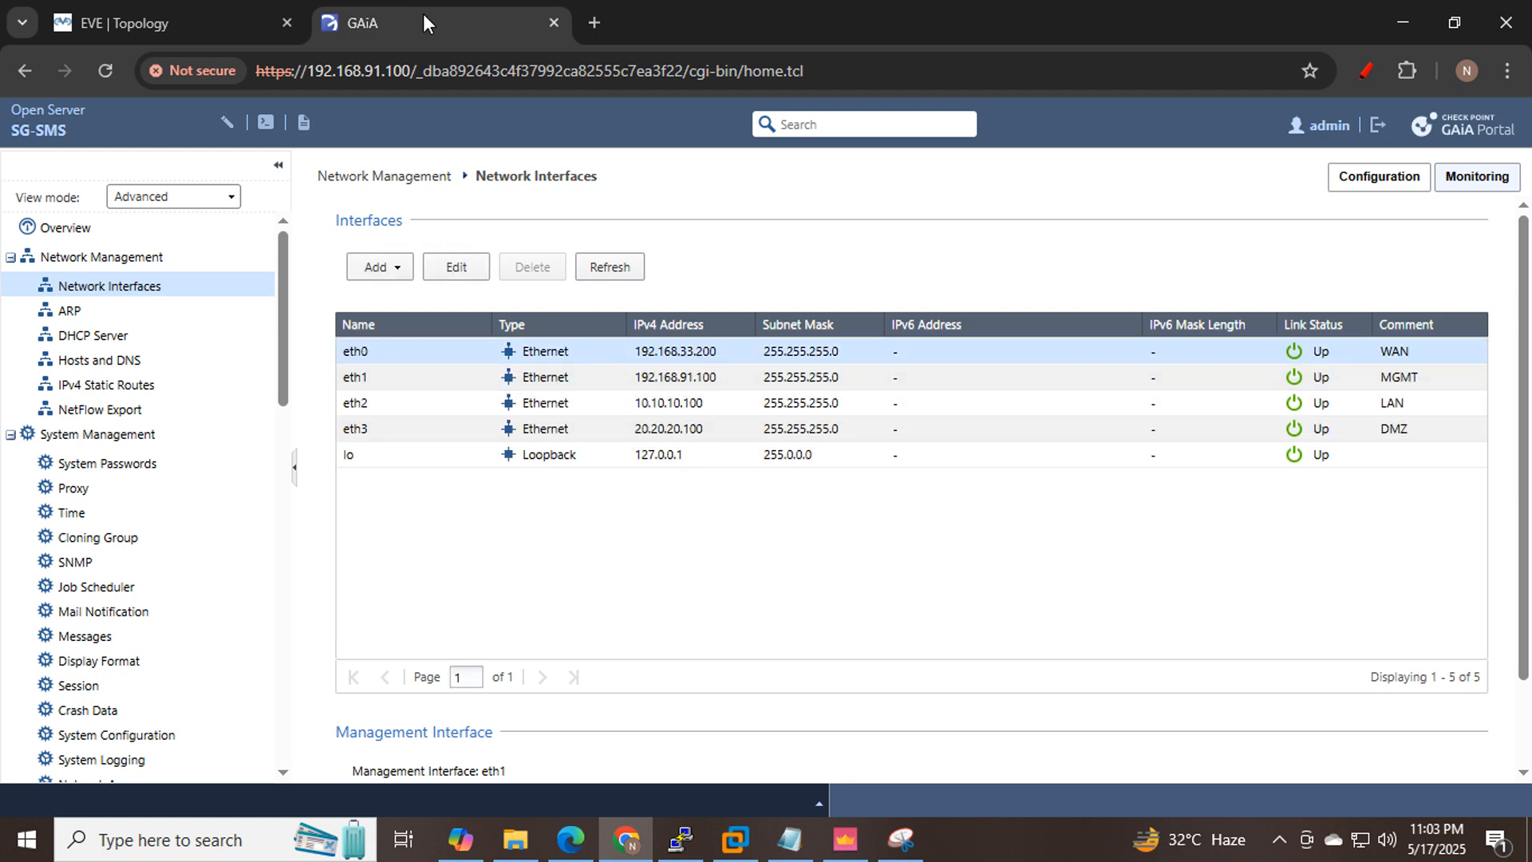
{"action": "left_click", "coordinate": [169, 29]}
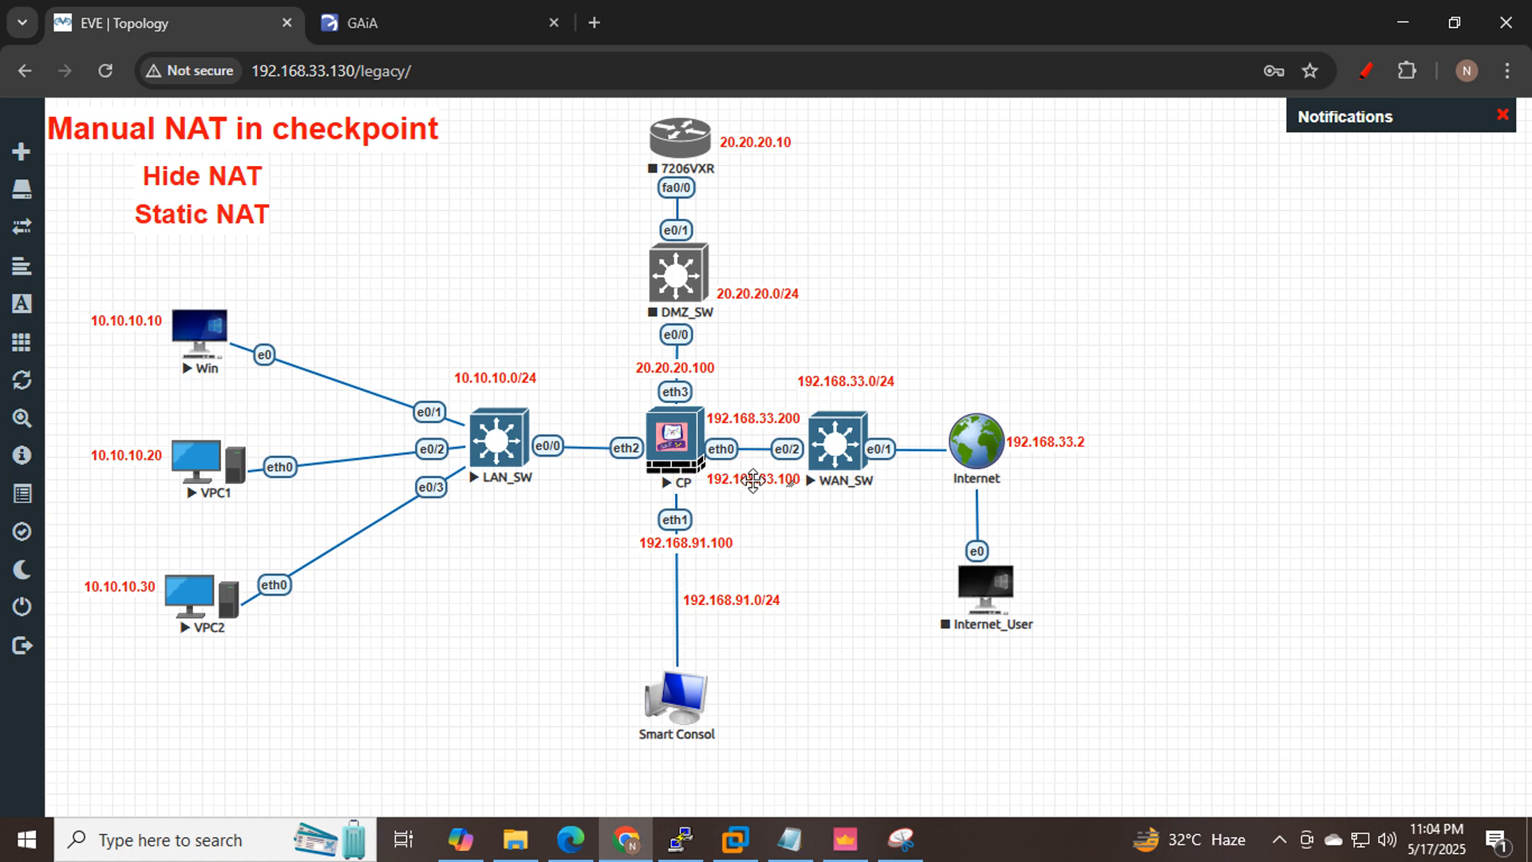
Create host WAN_192.168.33.100 with IPv4 address 192.168.33.100 and show the Hosts category.
{"action": "left_click", "coordinate": [845, 842]}
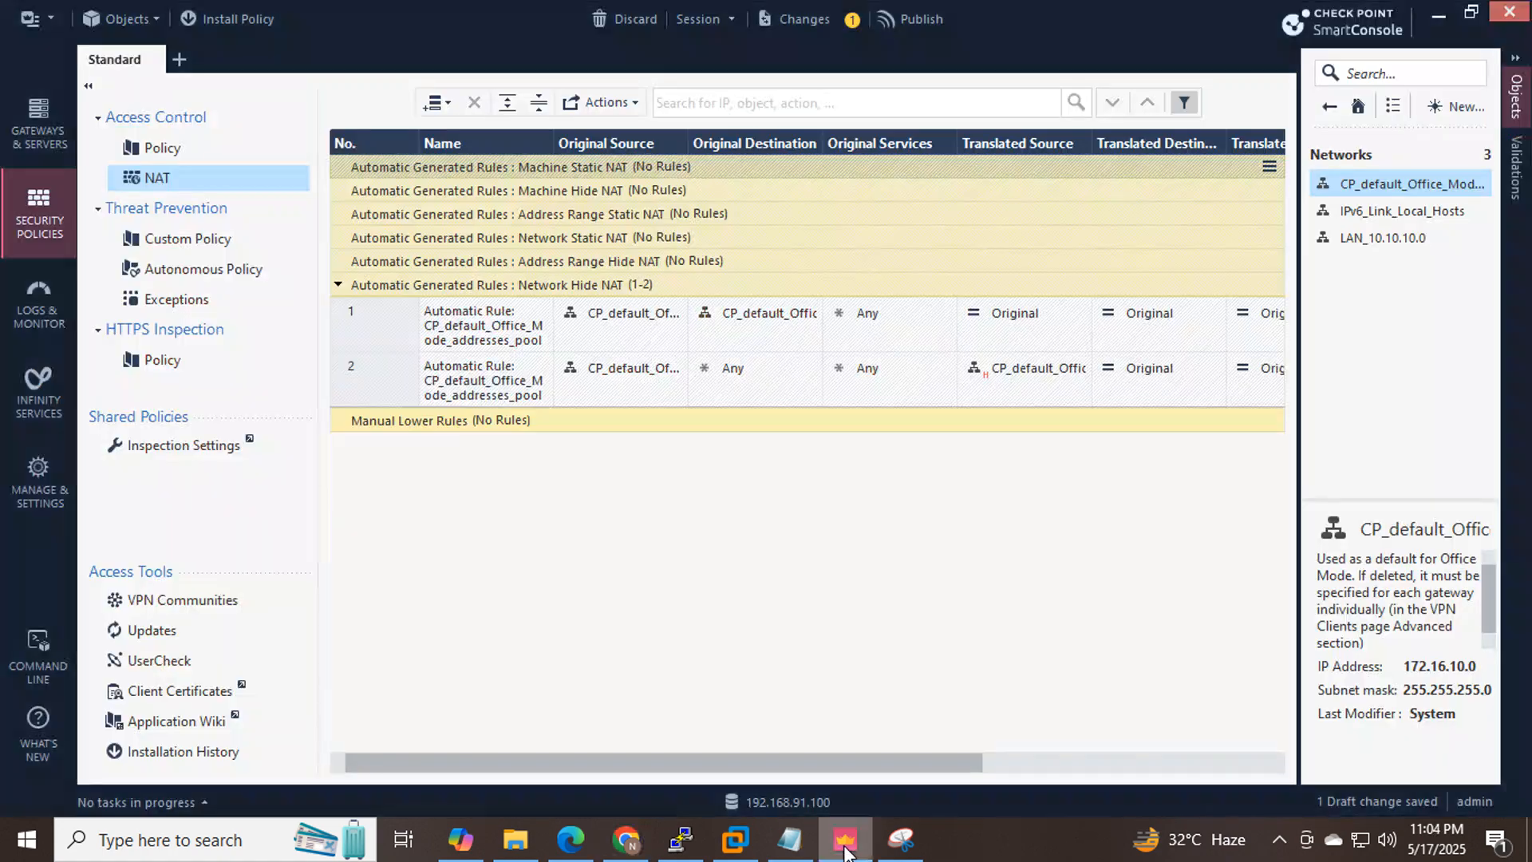
{"action": "left_click", "coordinate": [1458, 106]}
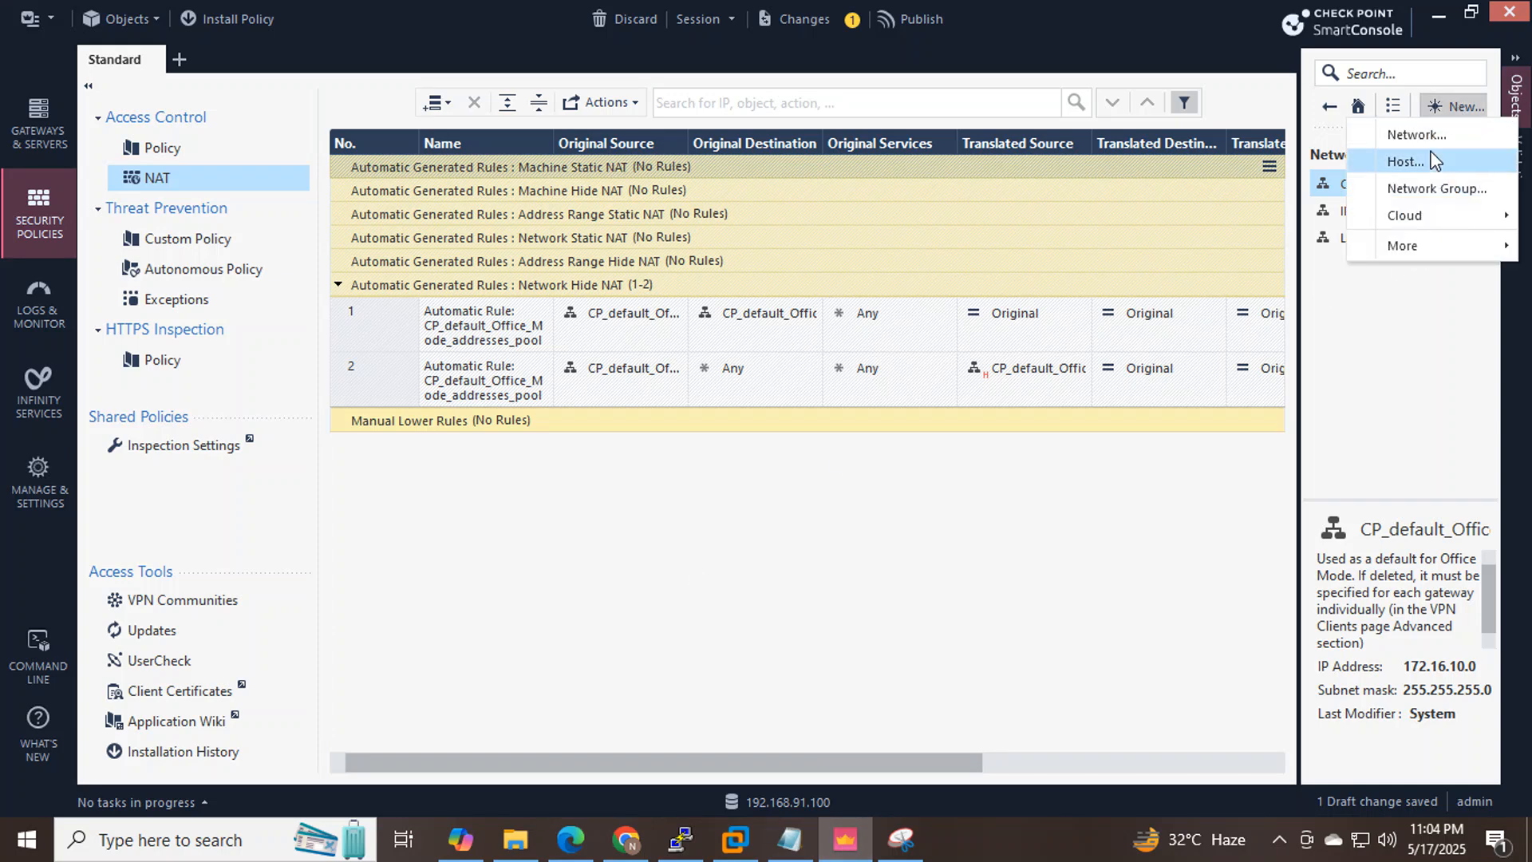
{"action": "left_click", "coordinate": [1428, 160]}
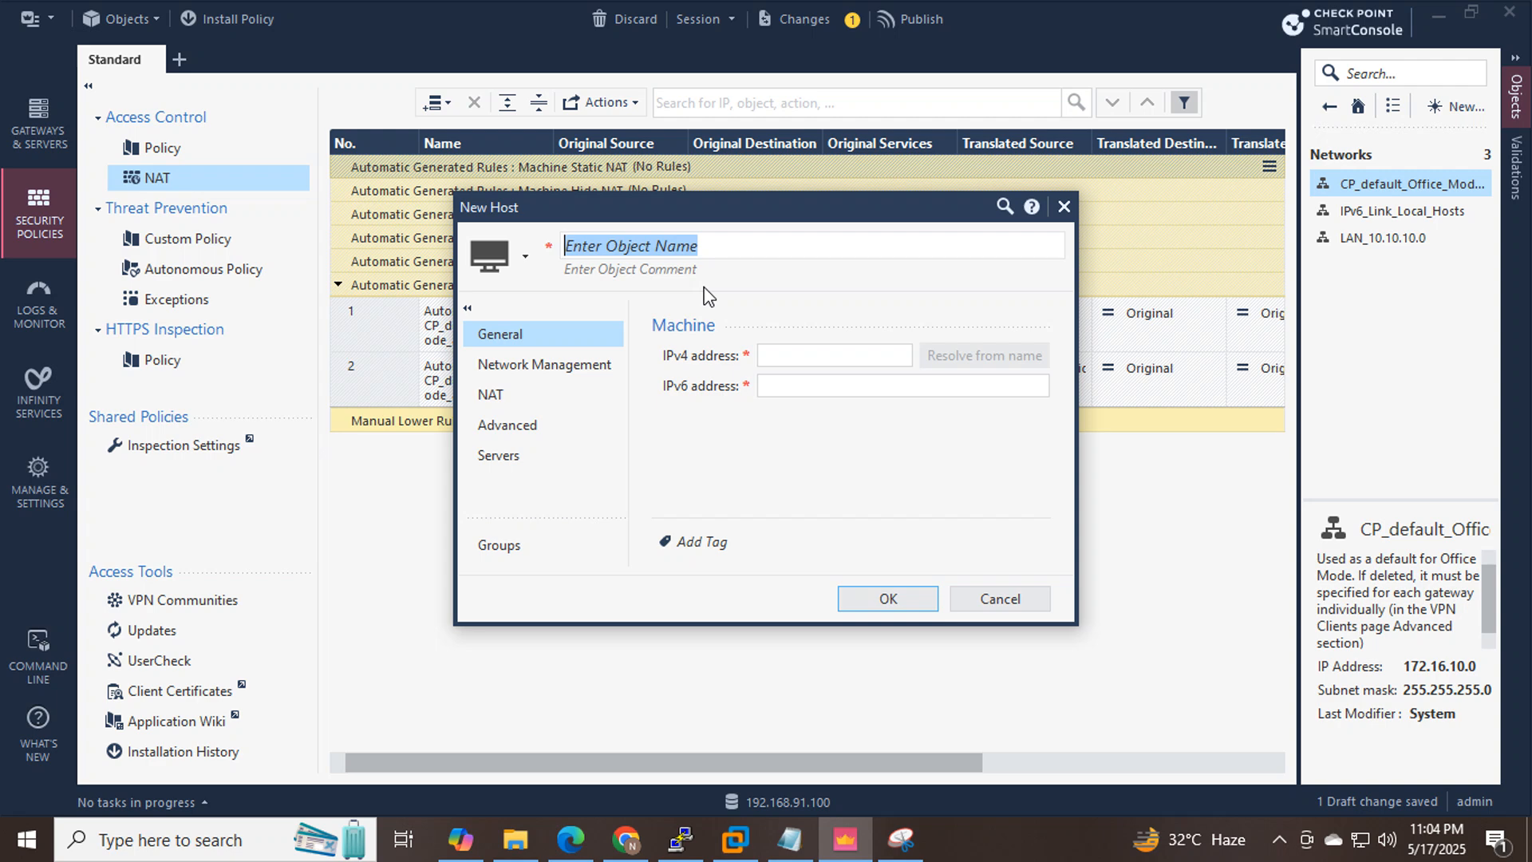
{"action": "type", "text": "WAN"}
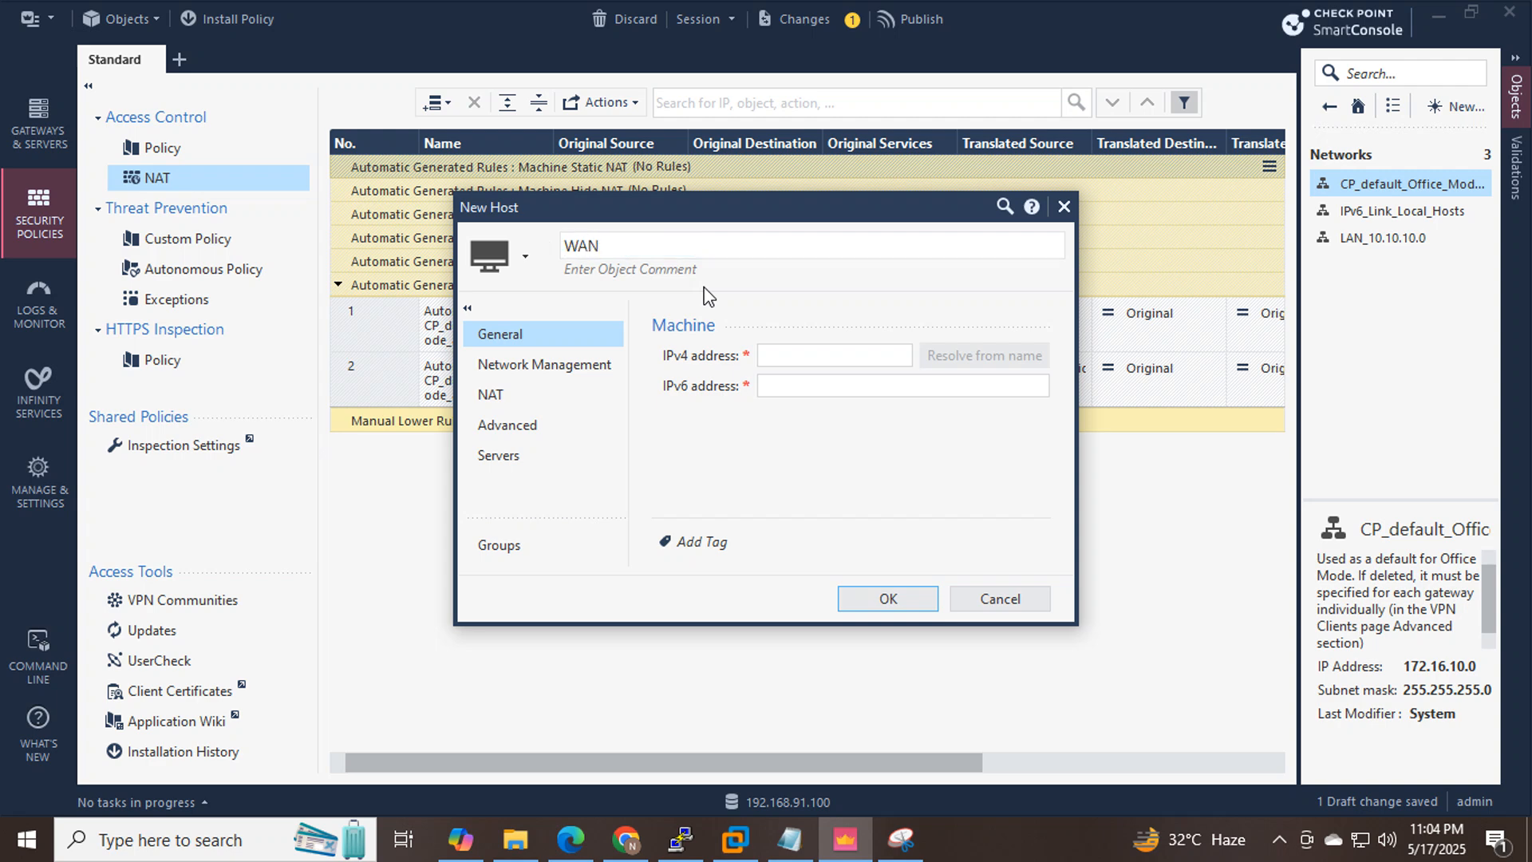
{"action": "type", "text": "_192.168.33.100"}
{"action": "left_click_drag", "start_coordinate": [721, 248], "coordinate": [608, 247]}
{"action": "key", "text": "ctrl+c"}
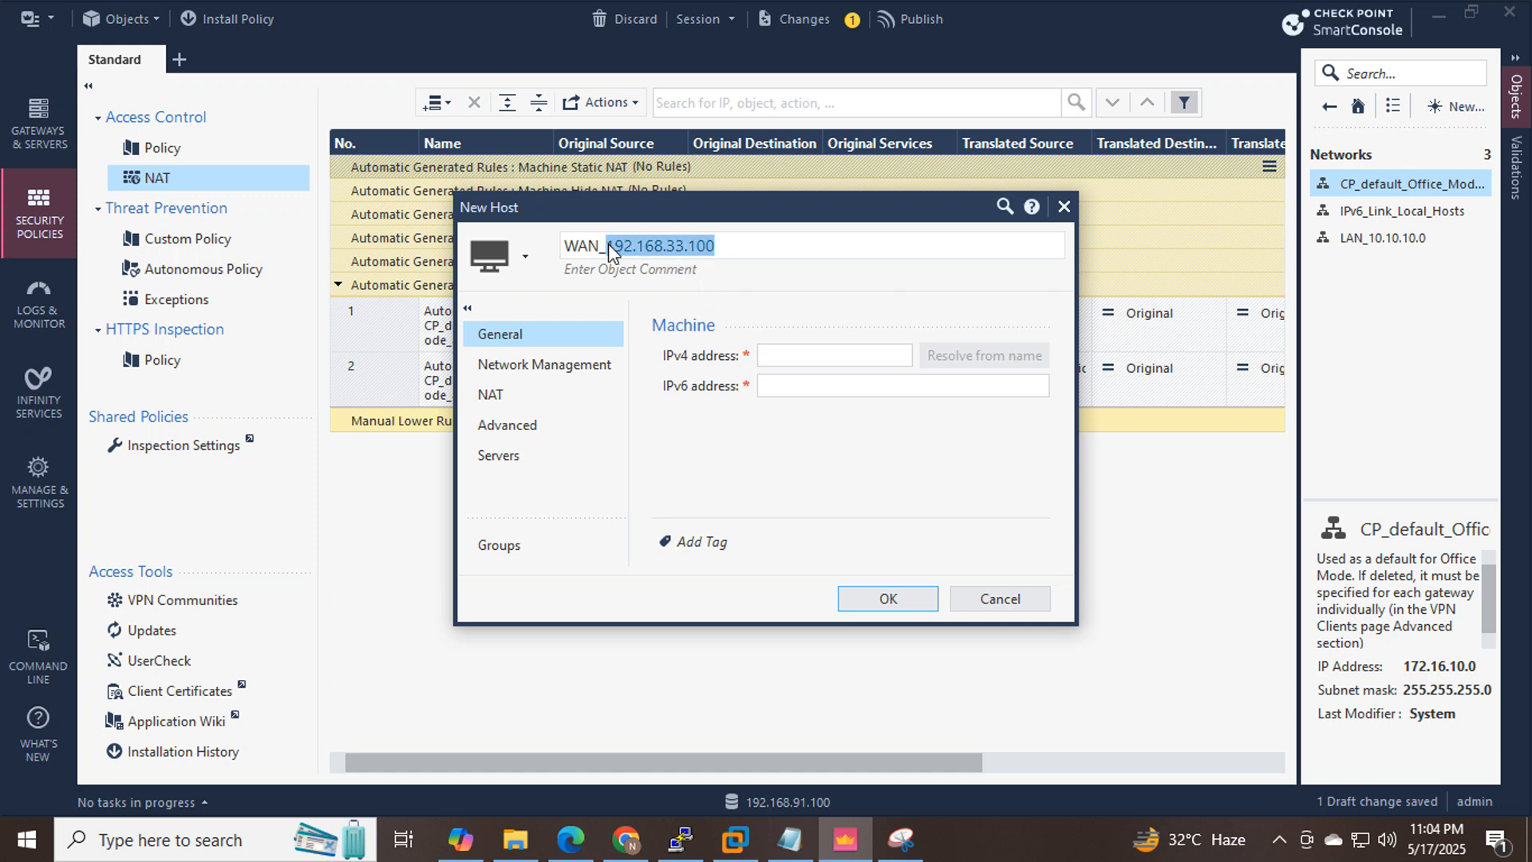
{"action": "left_click", "coordinate": [807, 351]}
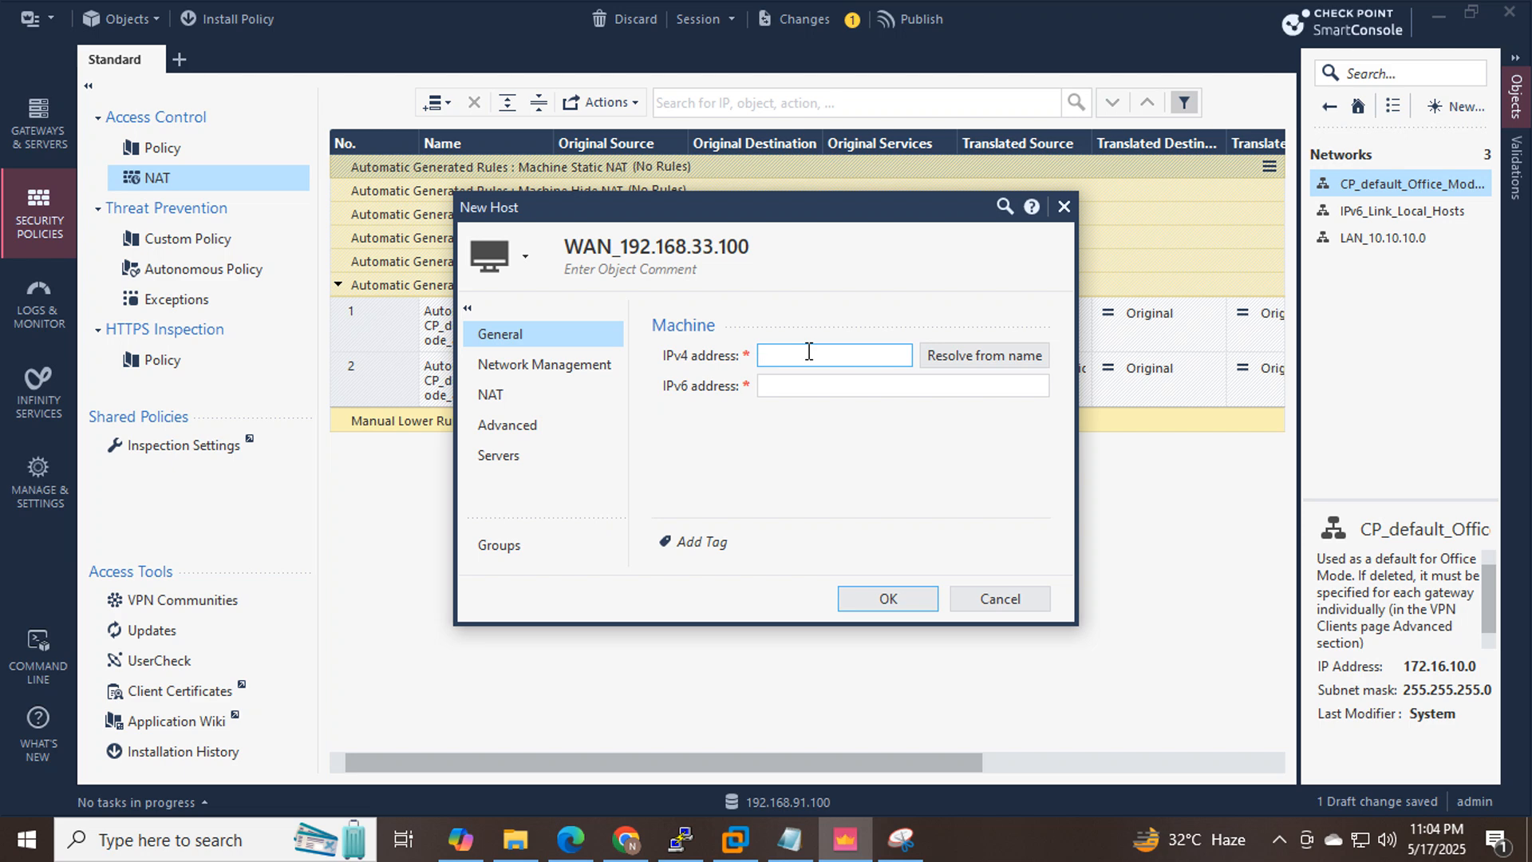
{"action": "key", "text": "ctrl+v"}
{"action": "left_click", "coordinate": [896, 609]}
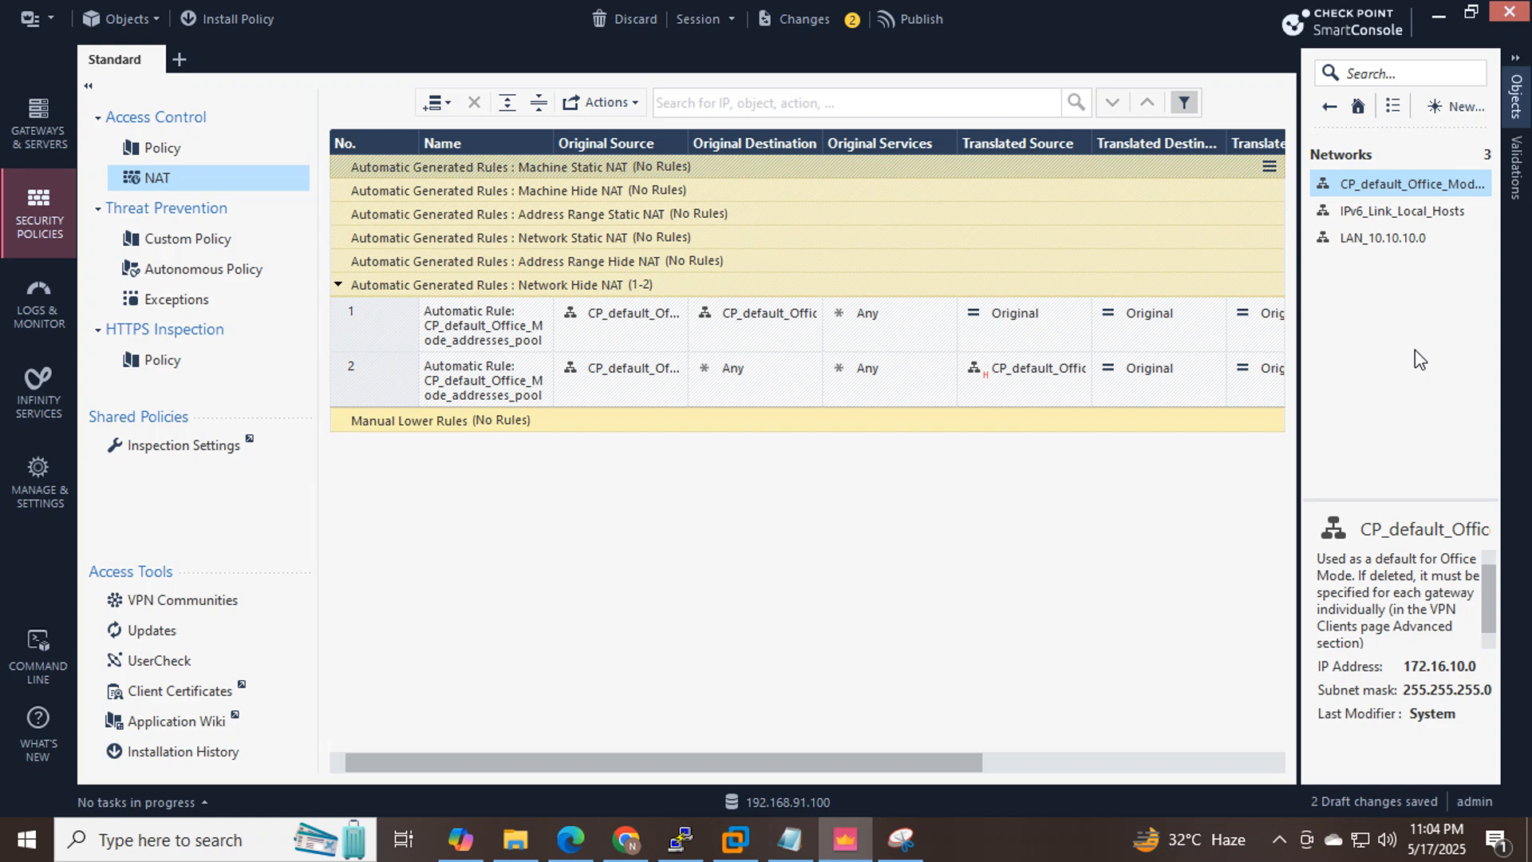
{"action": "left_click", "coordinate": [1330, 107]}
{"action": "left_click", "coordinate": [1432, 238]}
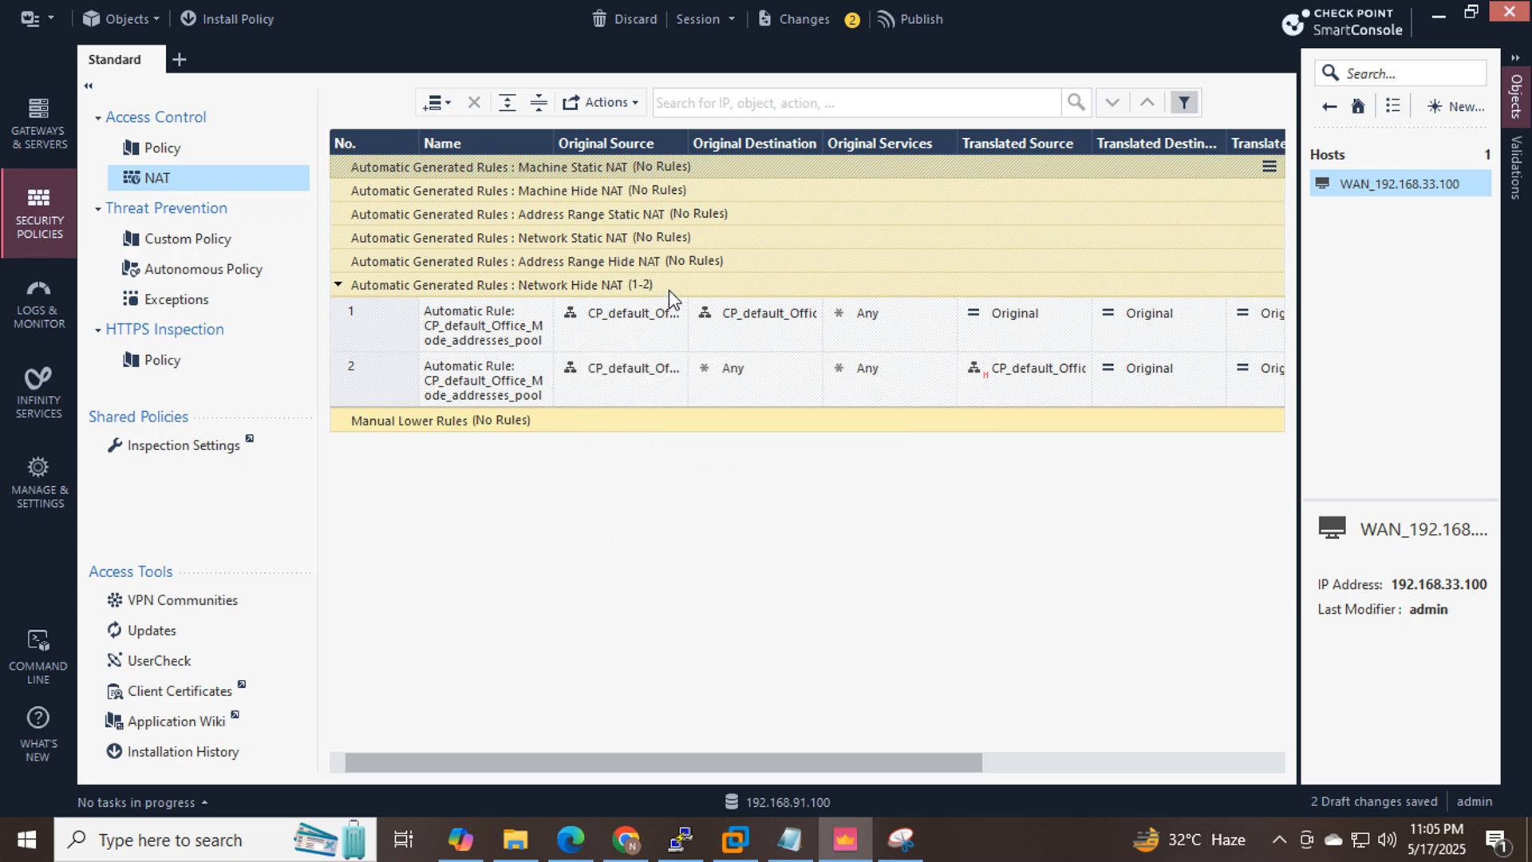
Insert a new manual NAT rule at the top and name it LAN_to_WAN.
{"action": "left_click", "coordinate": [438, 110]}
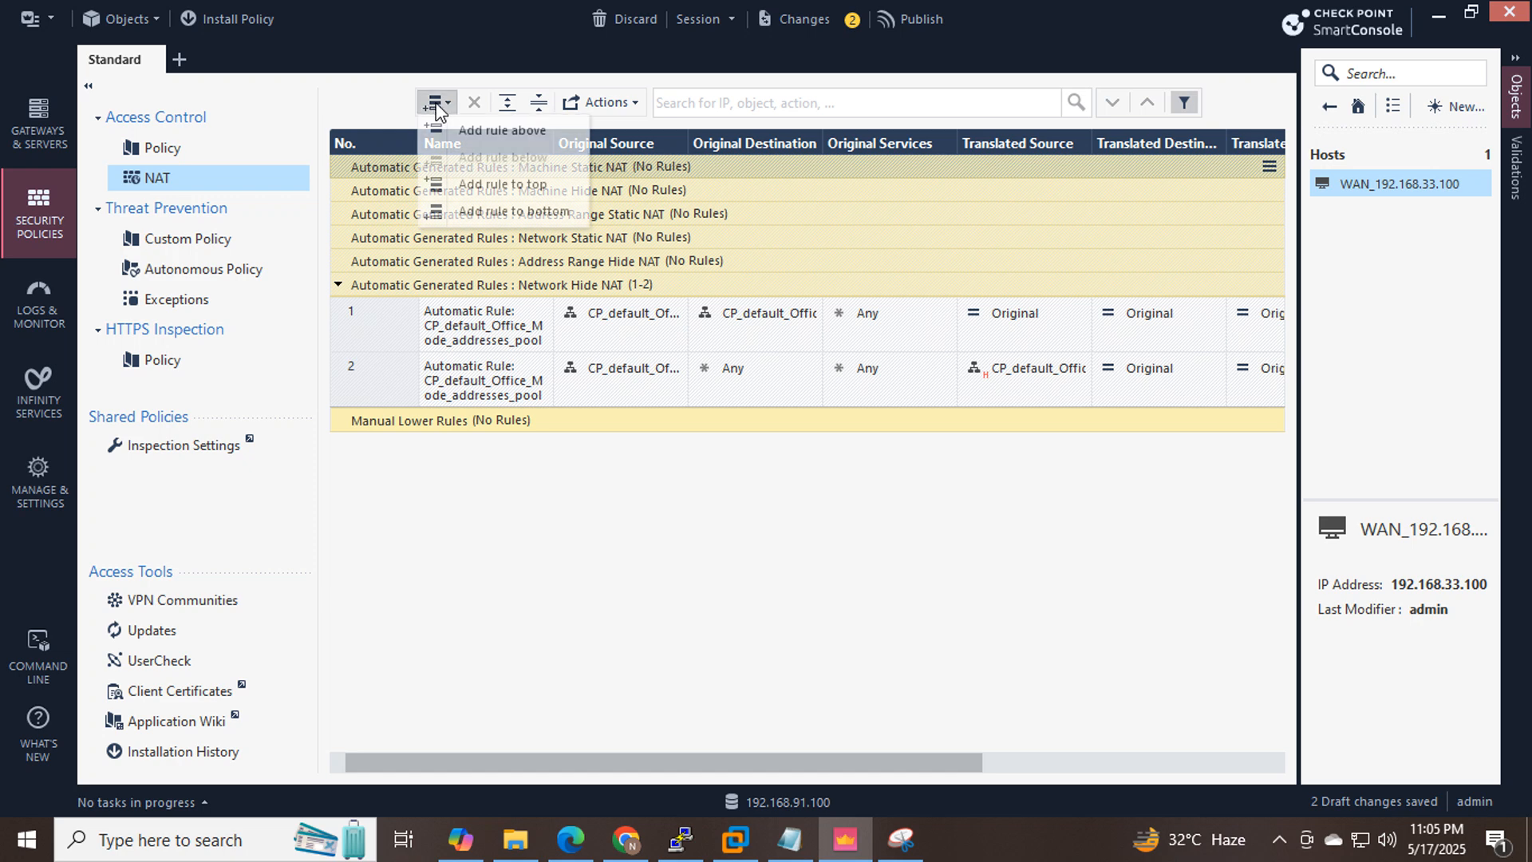
{"action": "left_click", "coordinate": [514, 133]}
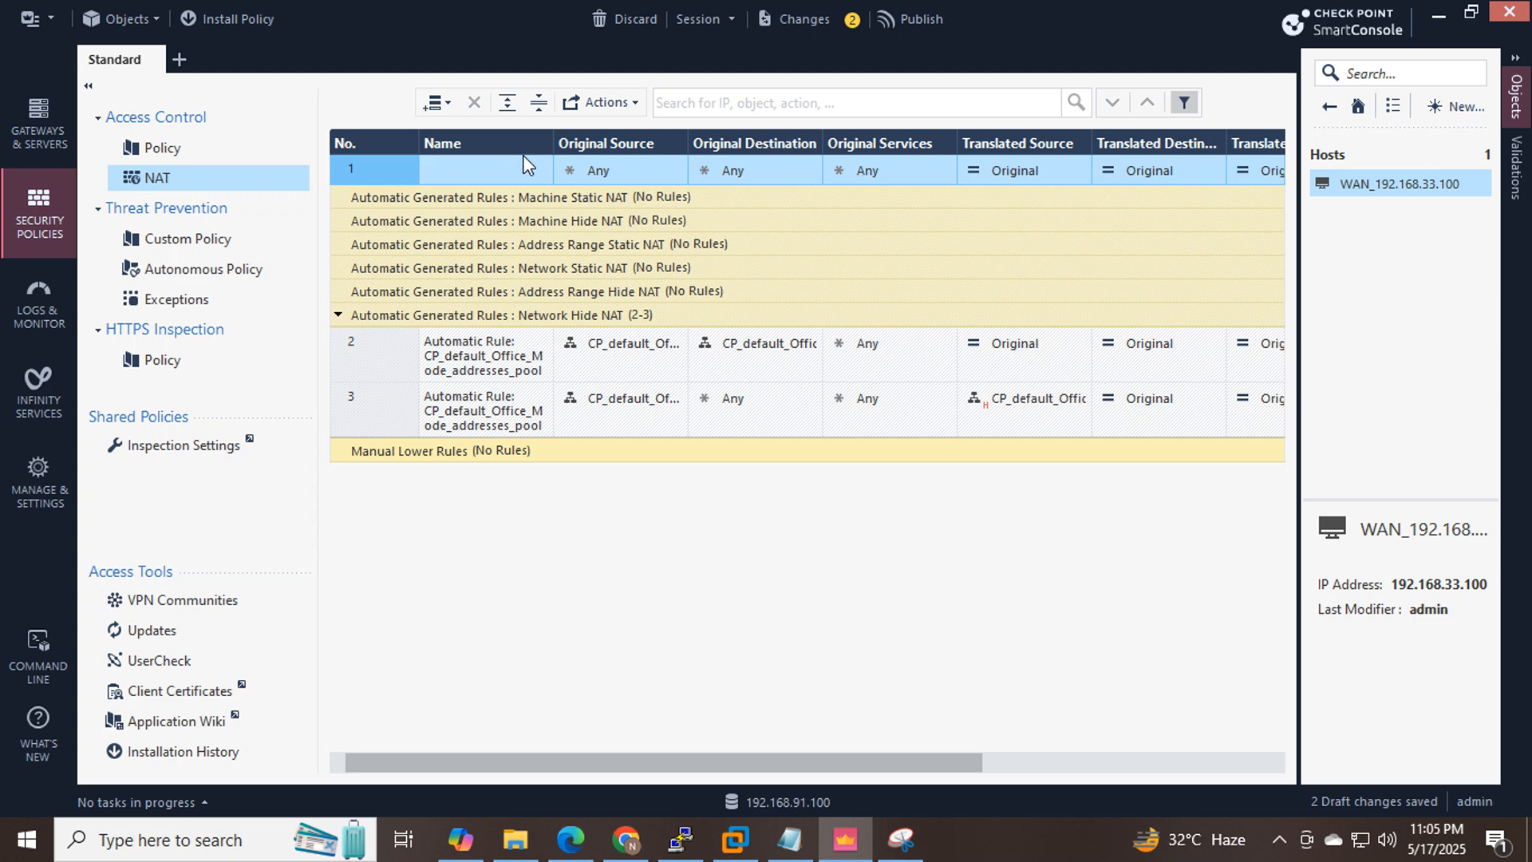
{"action": "double_click", "coordinate": [477, 171]}
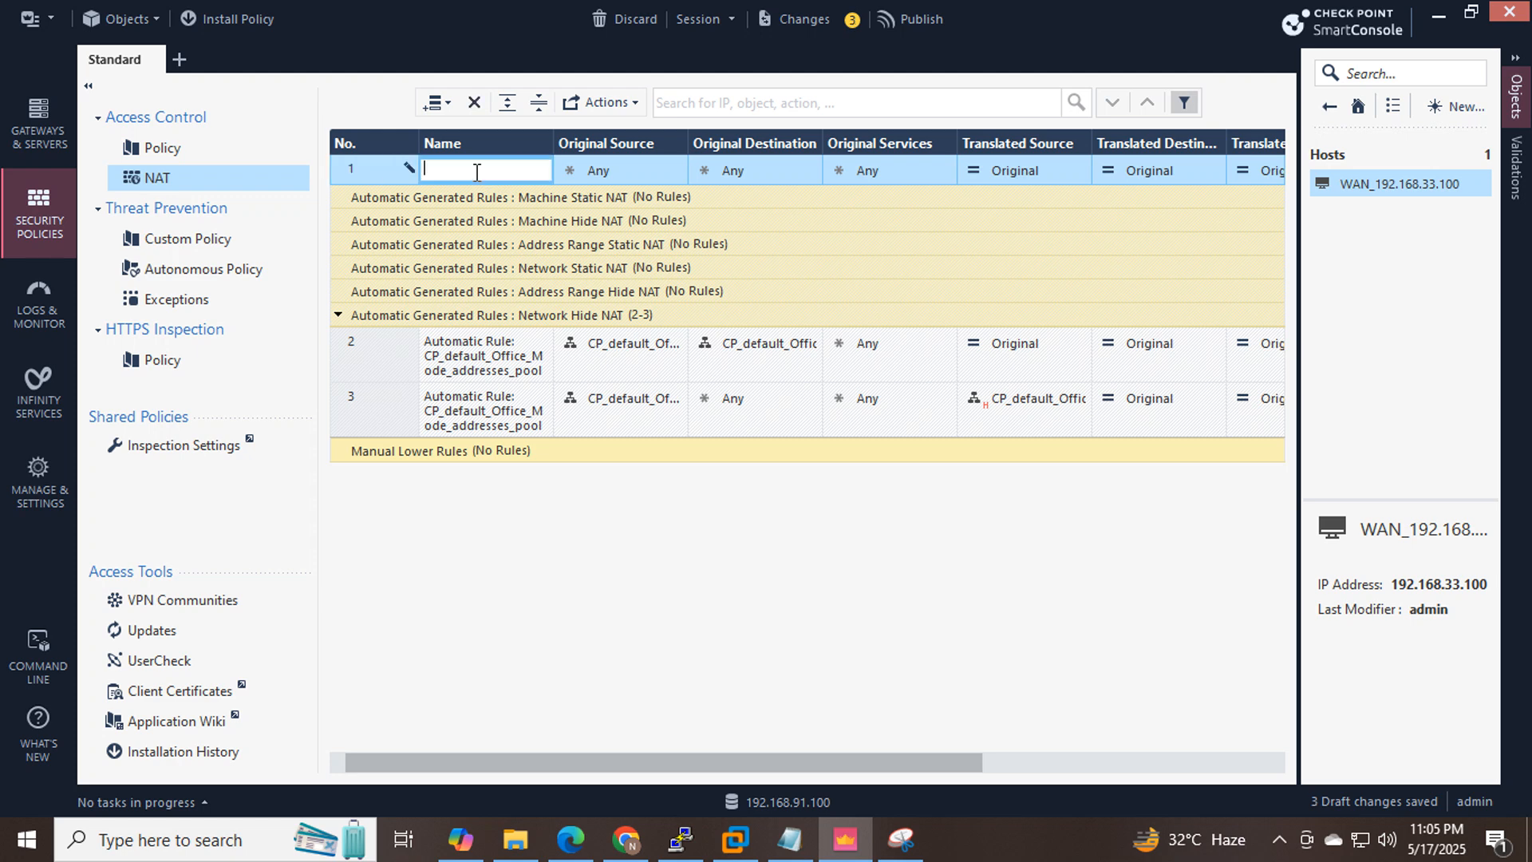
{"action": "type", "text": "LAN_to_WAN"}
{"action": "left_click_drag", "start_coordinate": [683, 758], "coordinate": [853, 768]}
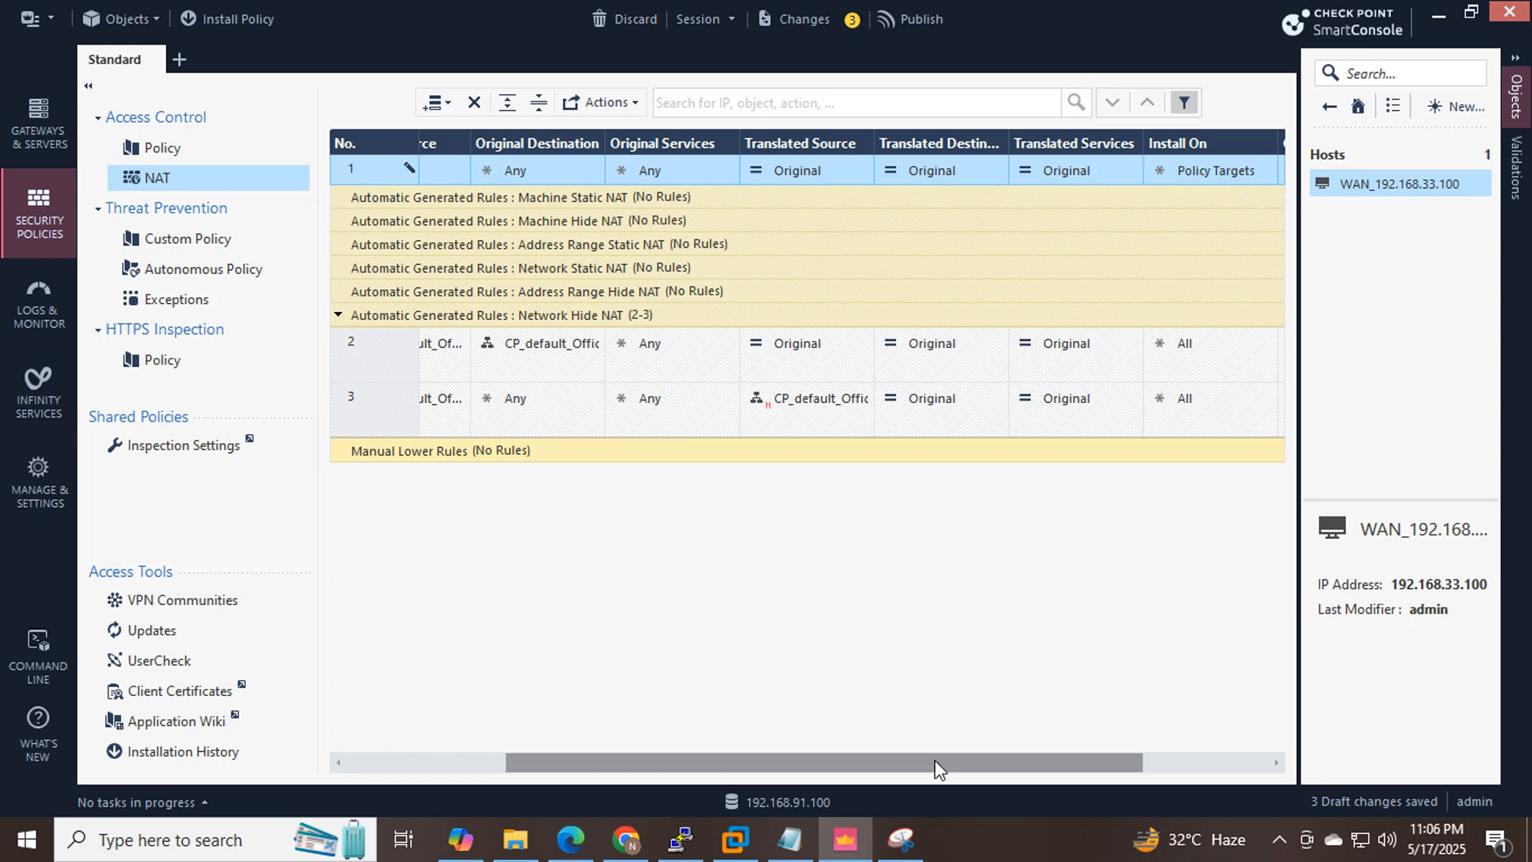
{"action": "left_click_drag", "start_coordinate": [935, 760], "coordinate": [652, 739]}
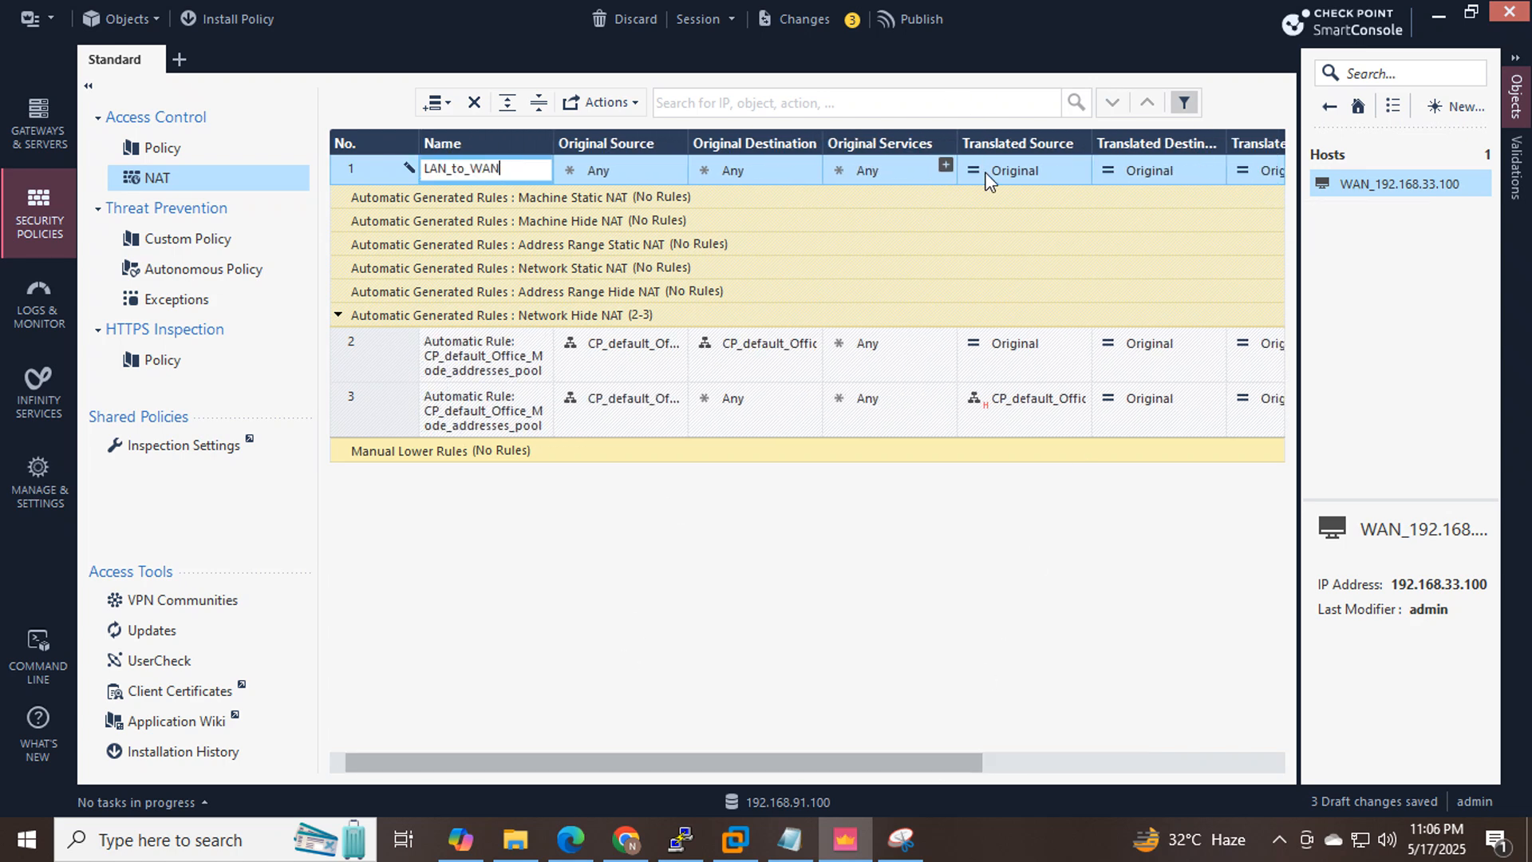
Commit the LAN_to_WAN name and set rule 1's Original Source to LAN_10.10.10.0.
{"action": "left_click", "coordinate": [477, 359]}
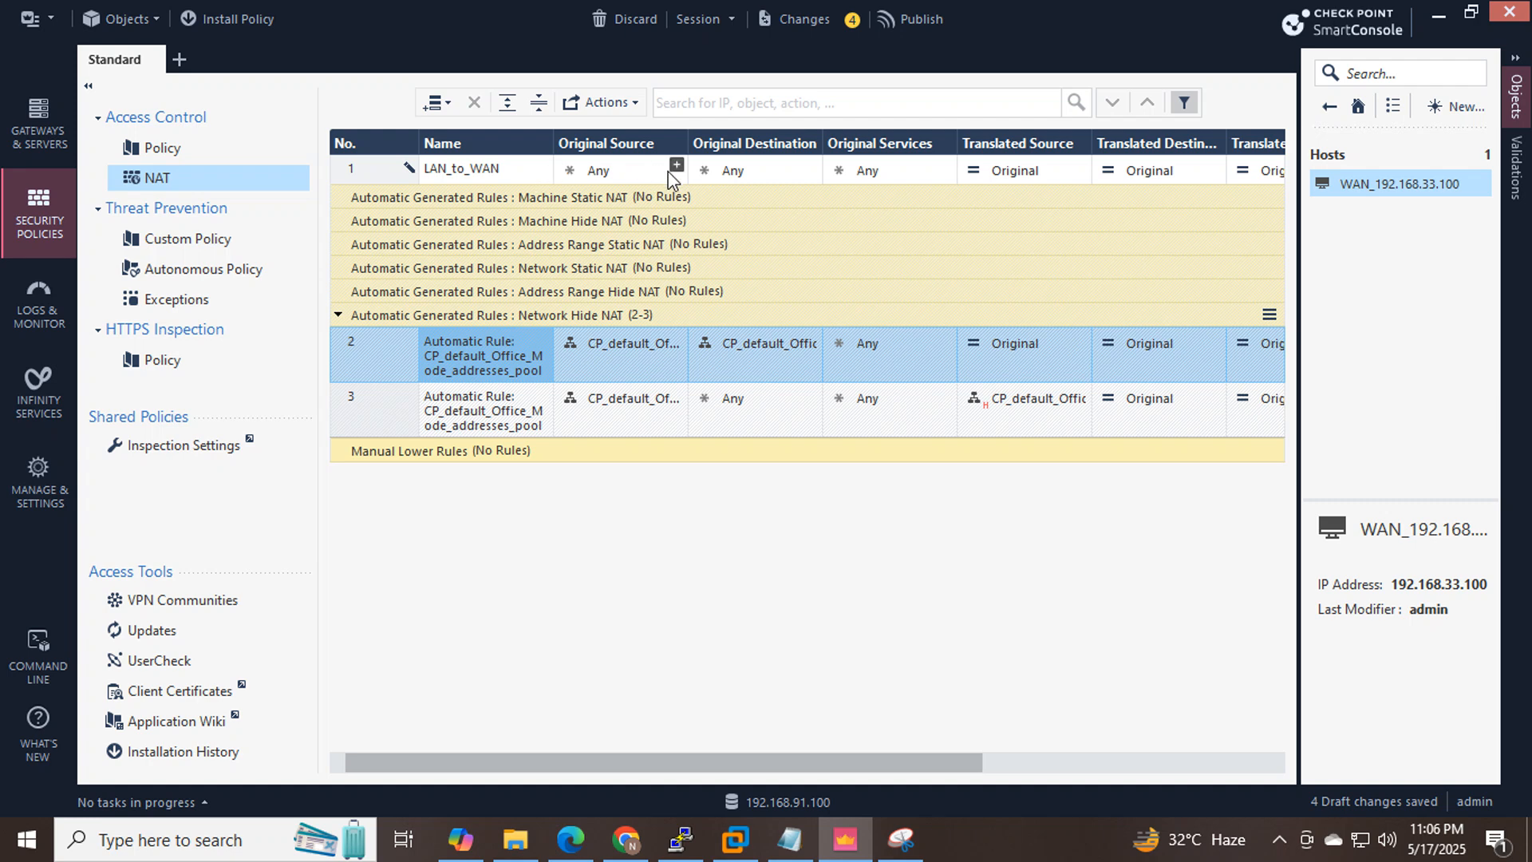
{"action": "left_click", "coordinate": [627, 838]}
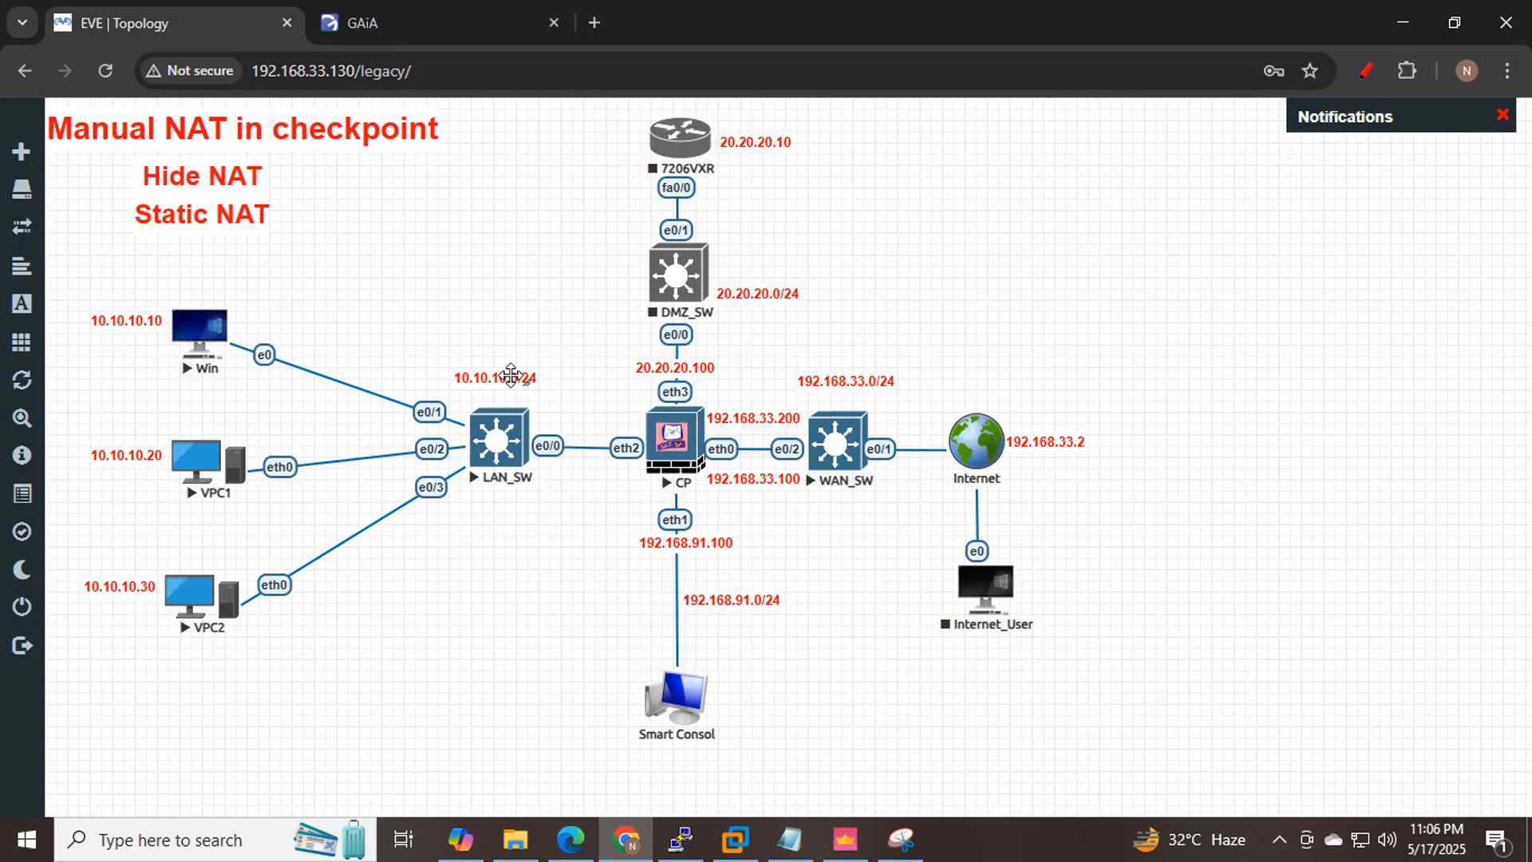
{"action": "left_click", "coordinate": [845, 838]}
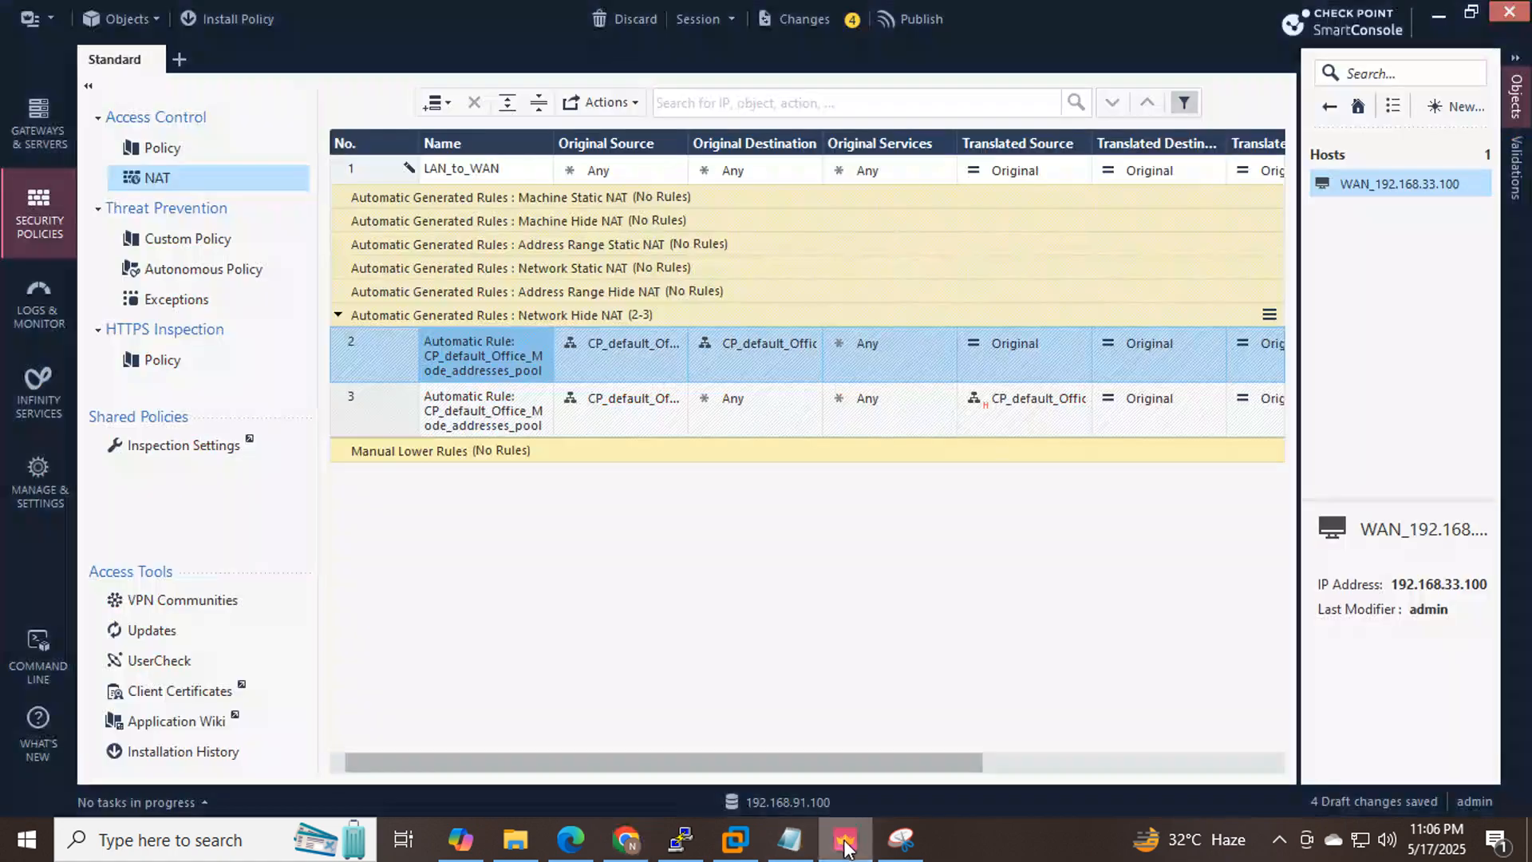
{"action": "left_click", "coordinate": [677, 167]}
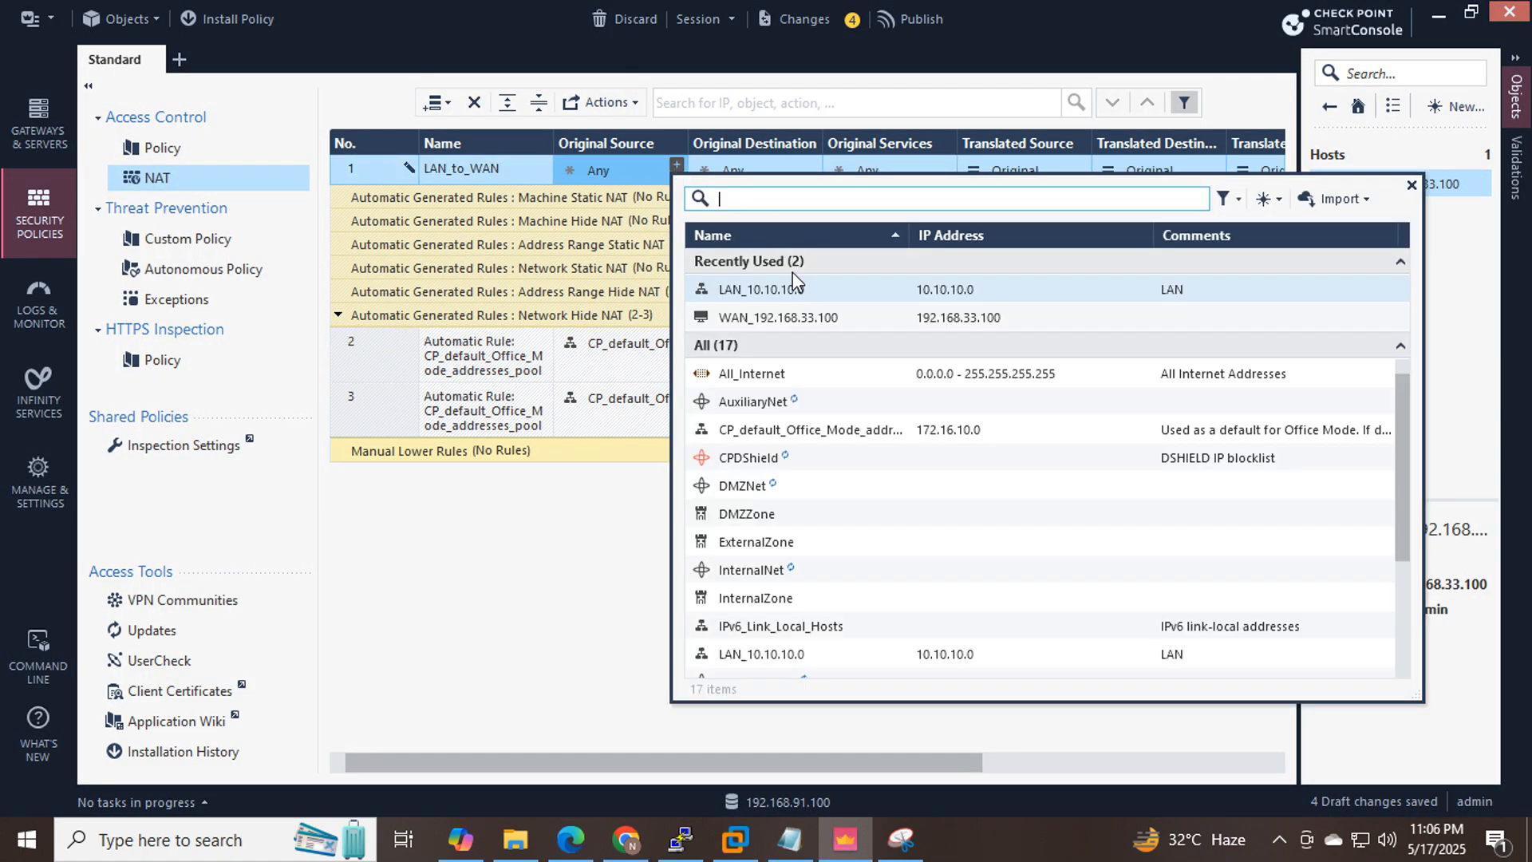
{"action": "mouse_move", "coordinate": [793, 291]}
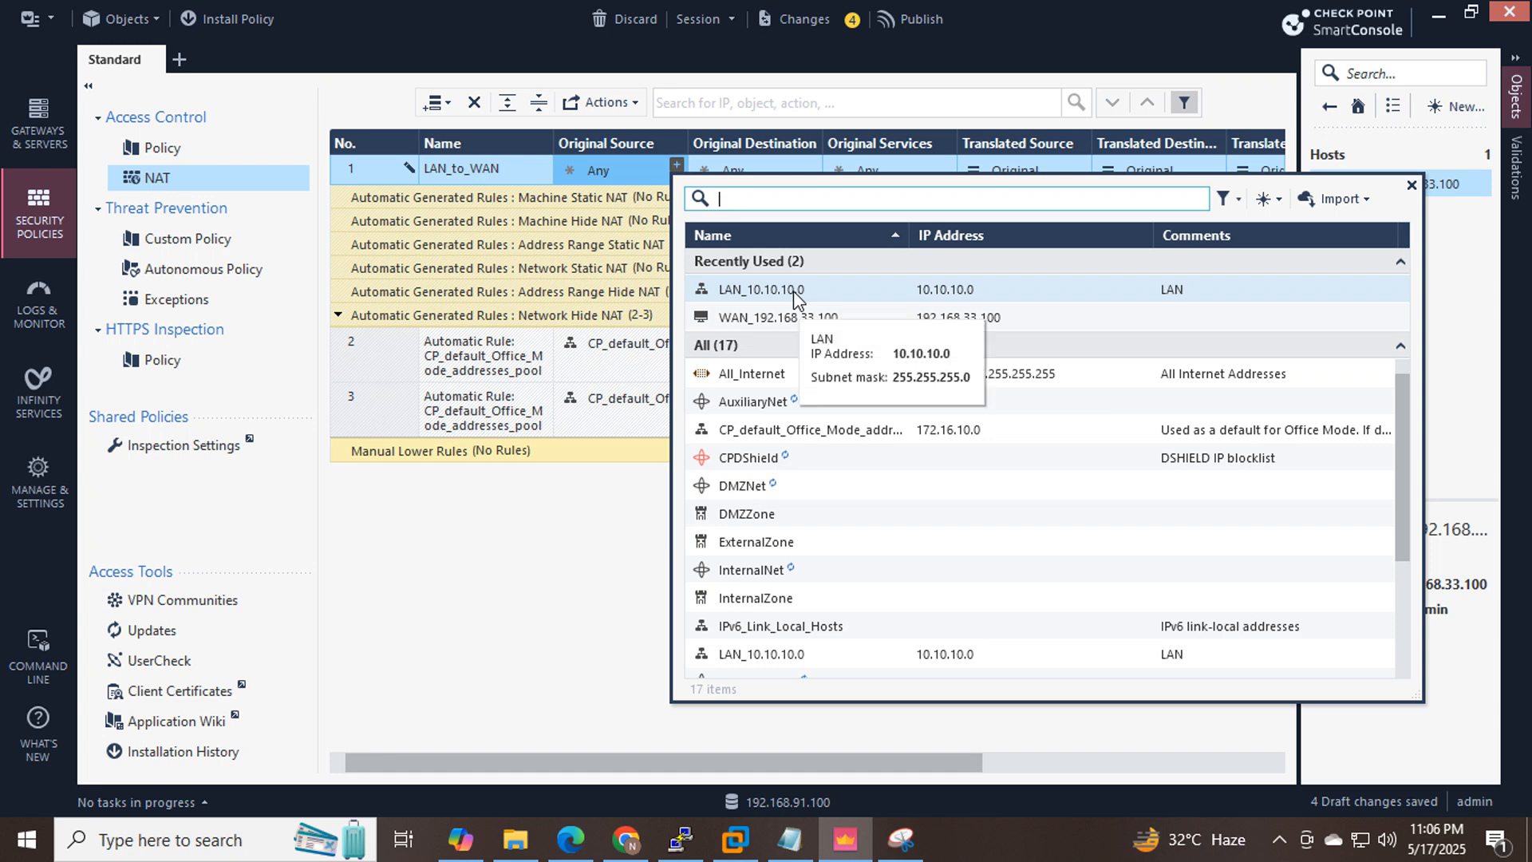
{"action": "left_click", "coordinate": [794, 290]}
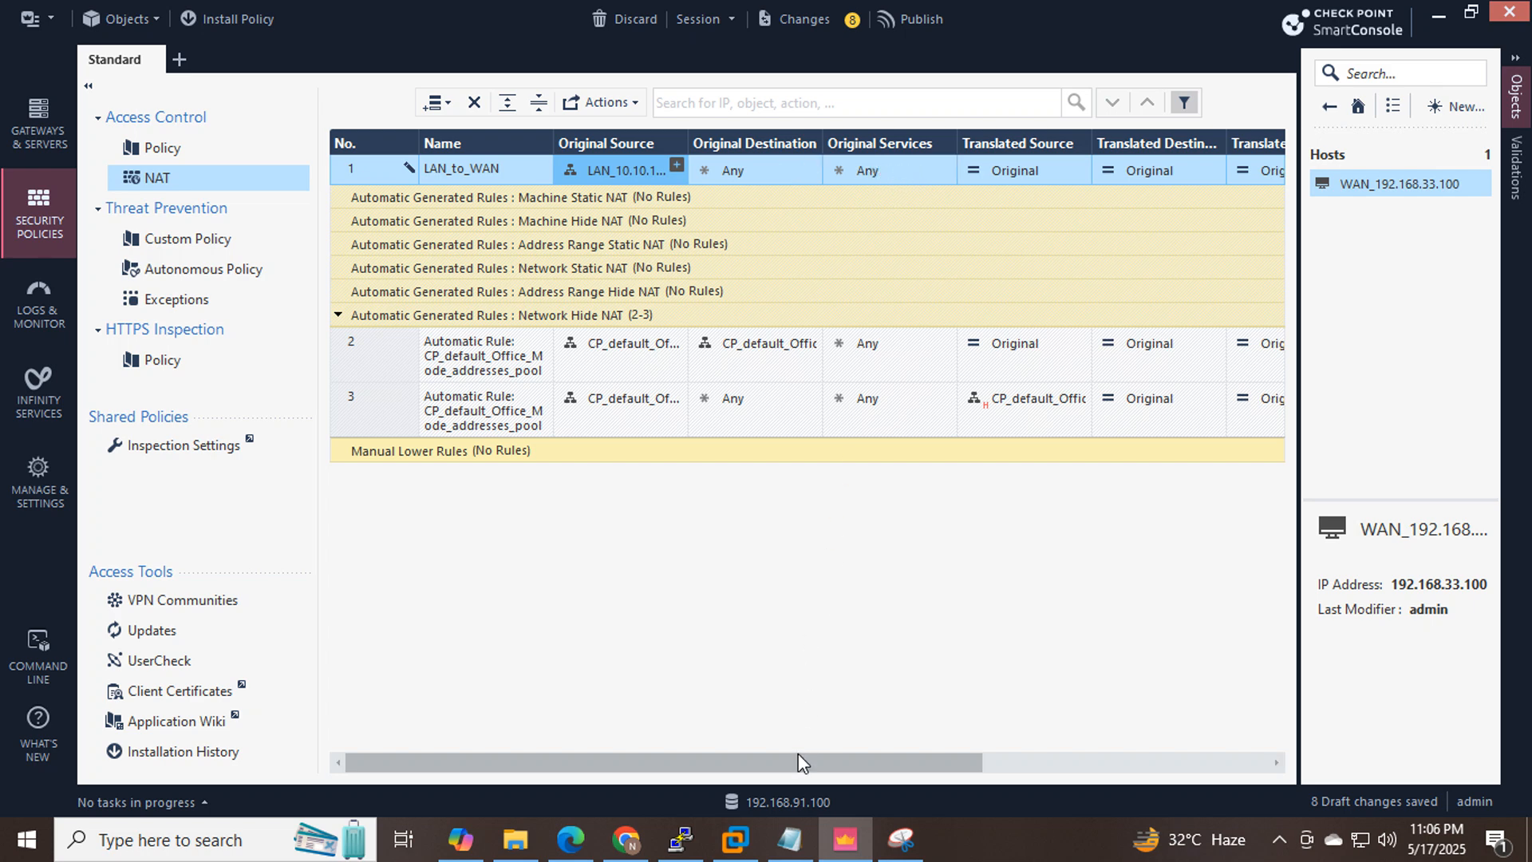
{"action": "left_click_drag", "start_coordinate": [802, 762], "coordinate": [952, 762]}
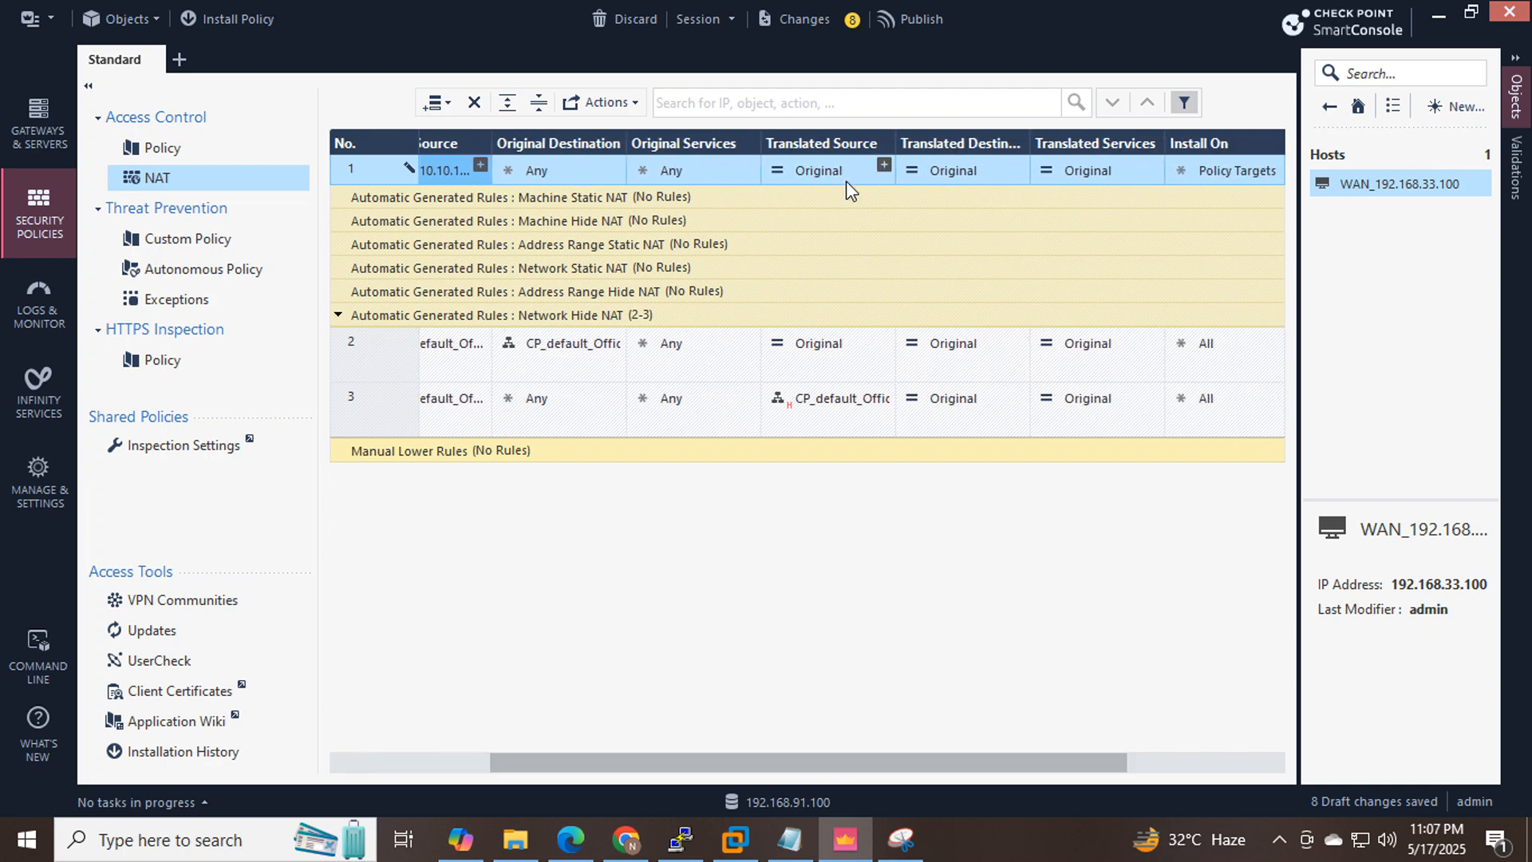
{"action": "left_click", "coordinate": [623, 851]}
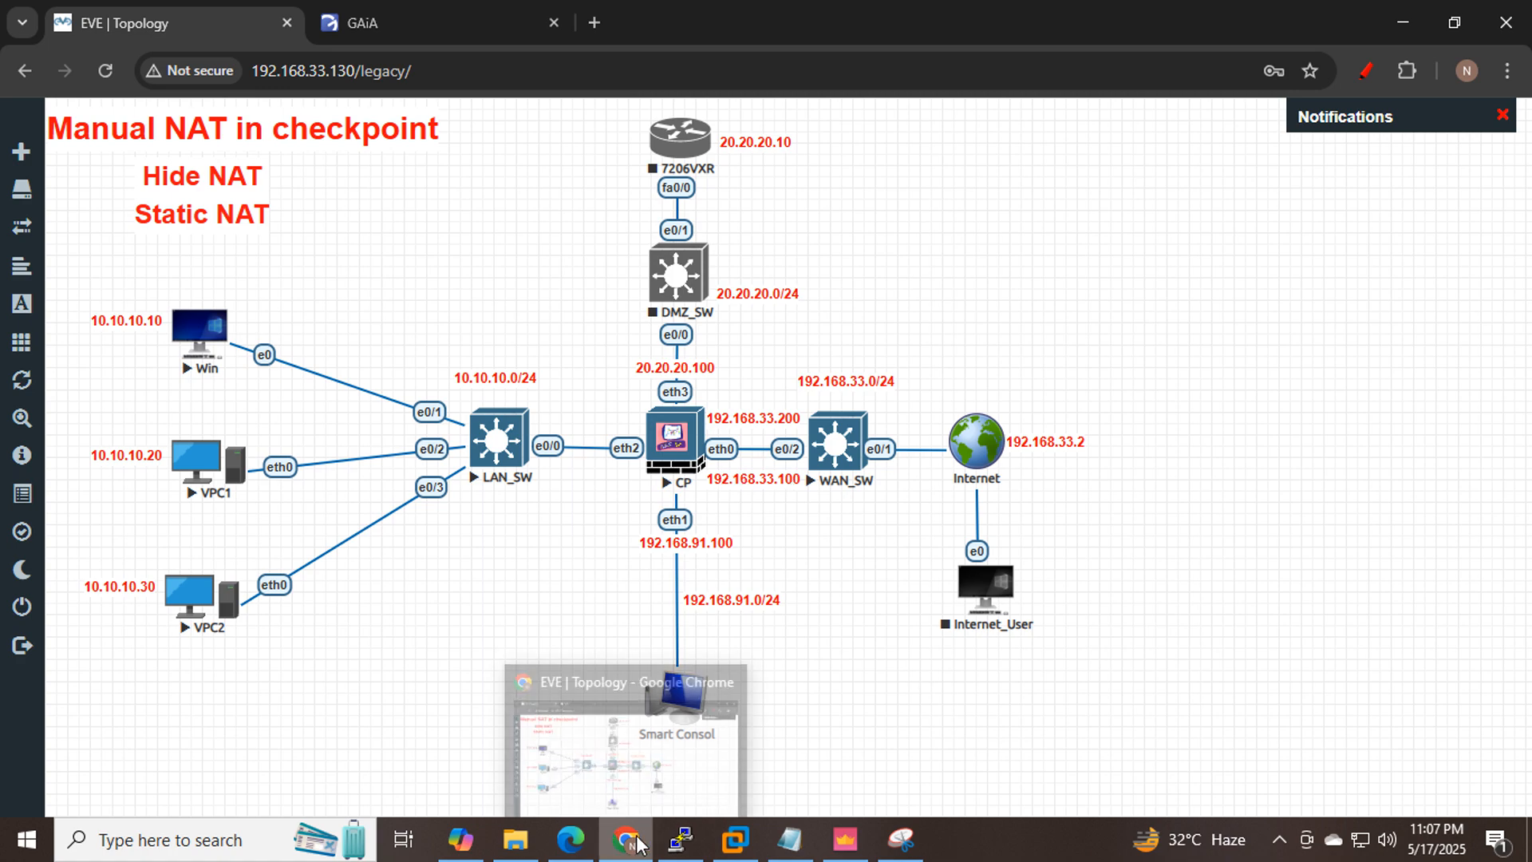
{"action": "left_click", "coordinate": [760, 796]}
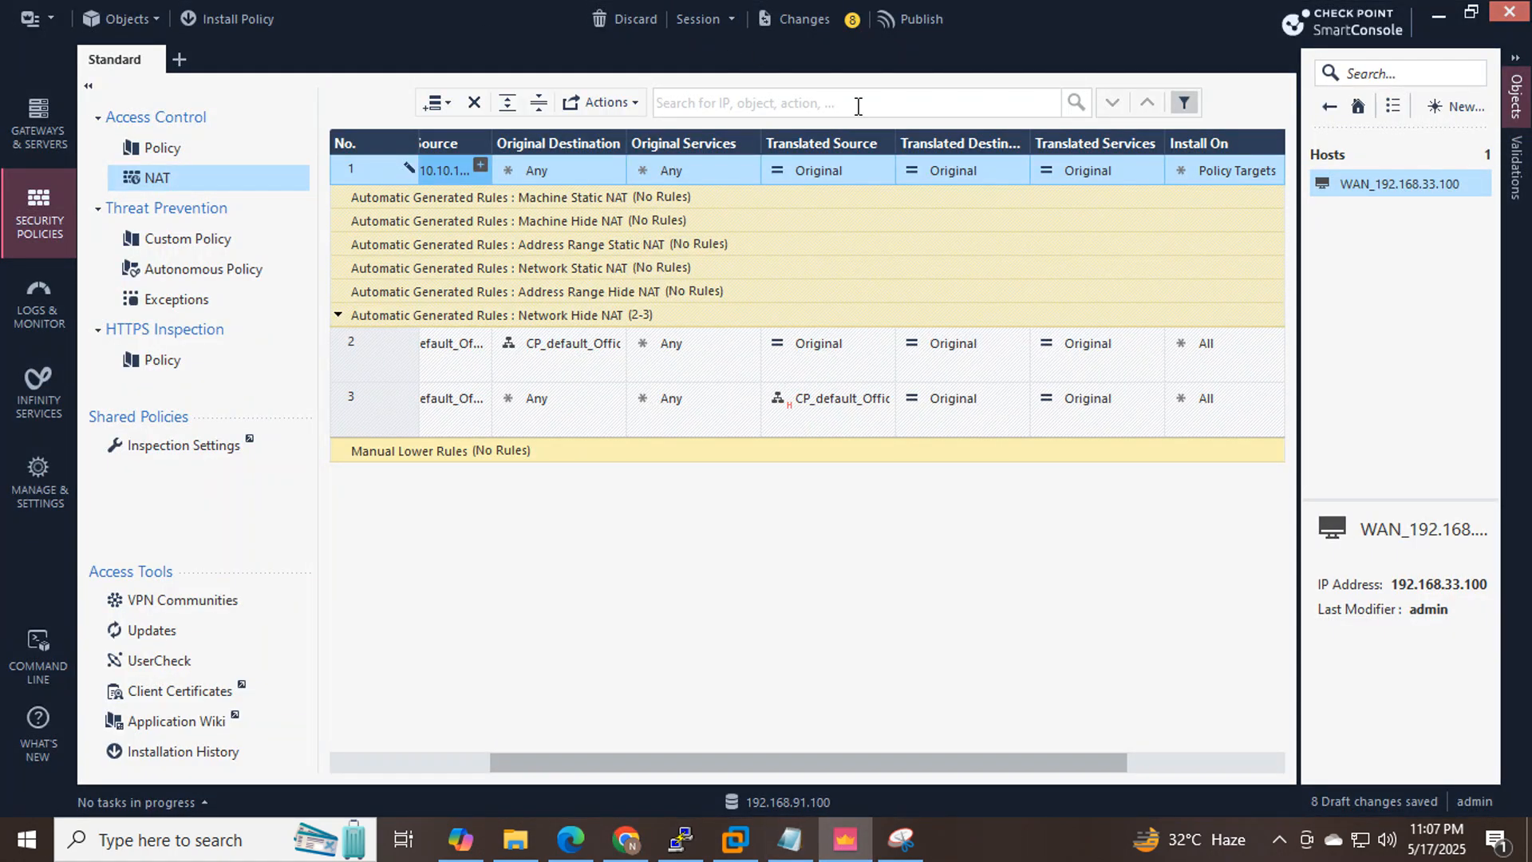
Set rule 1's Translated Source to the WAN_192.168.33.100 host.
{"action": "left_click", "coordinate": [877, 170]}
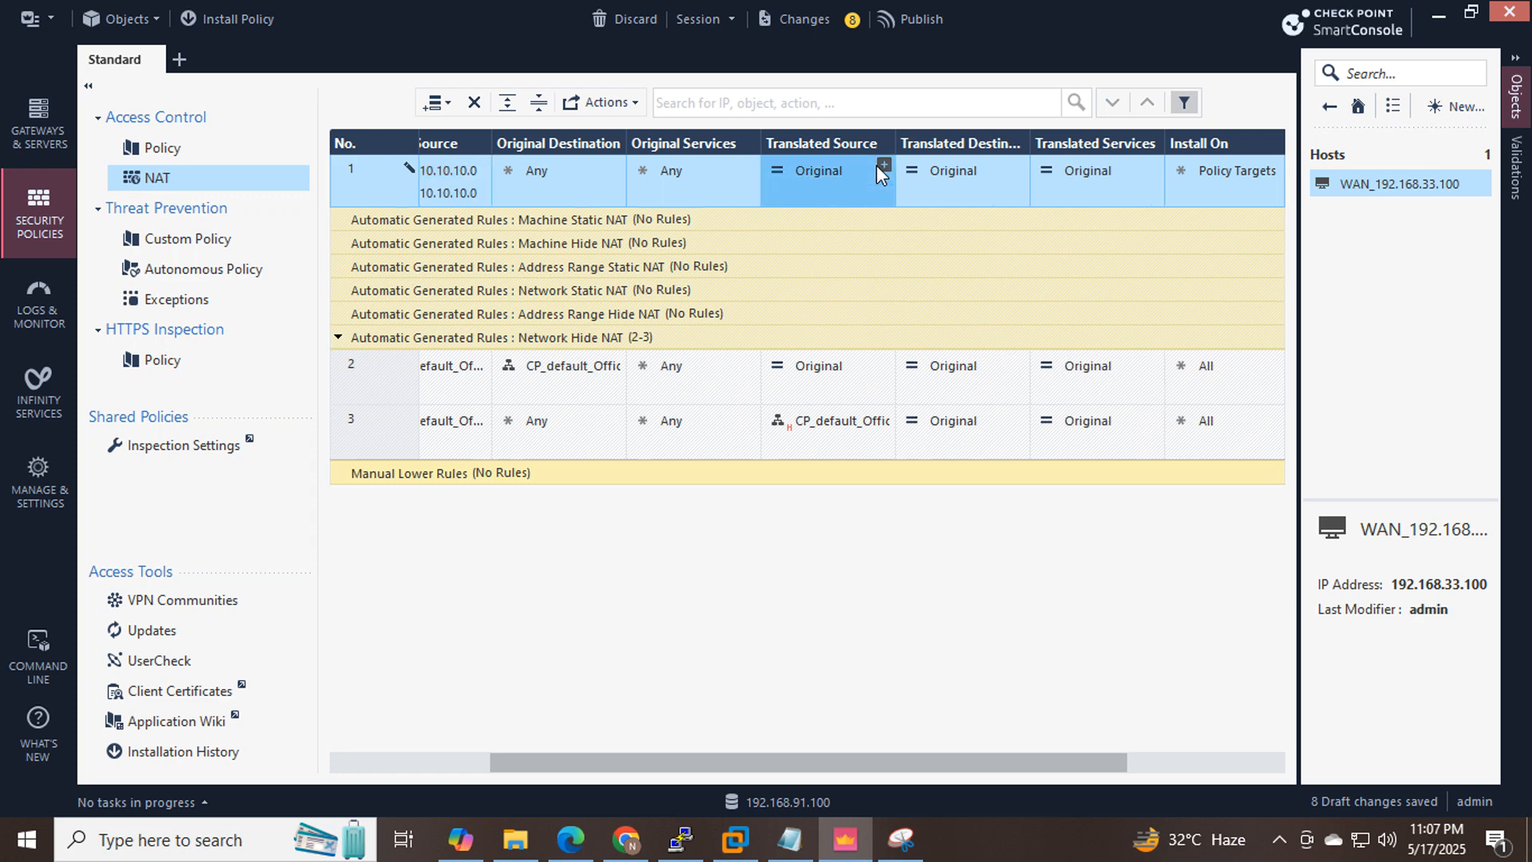
{"action": "left_click", "coordinate": [882, 165]}
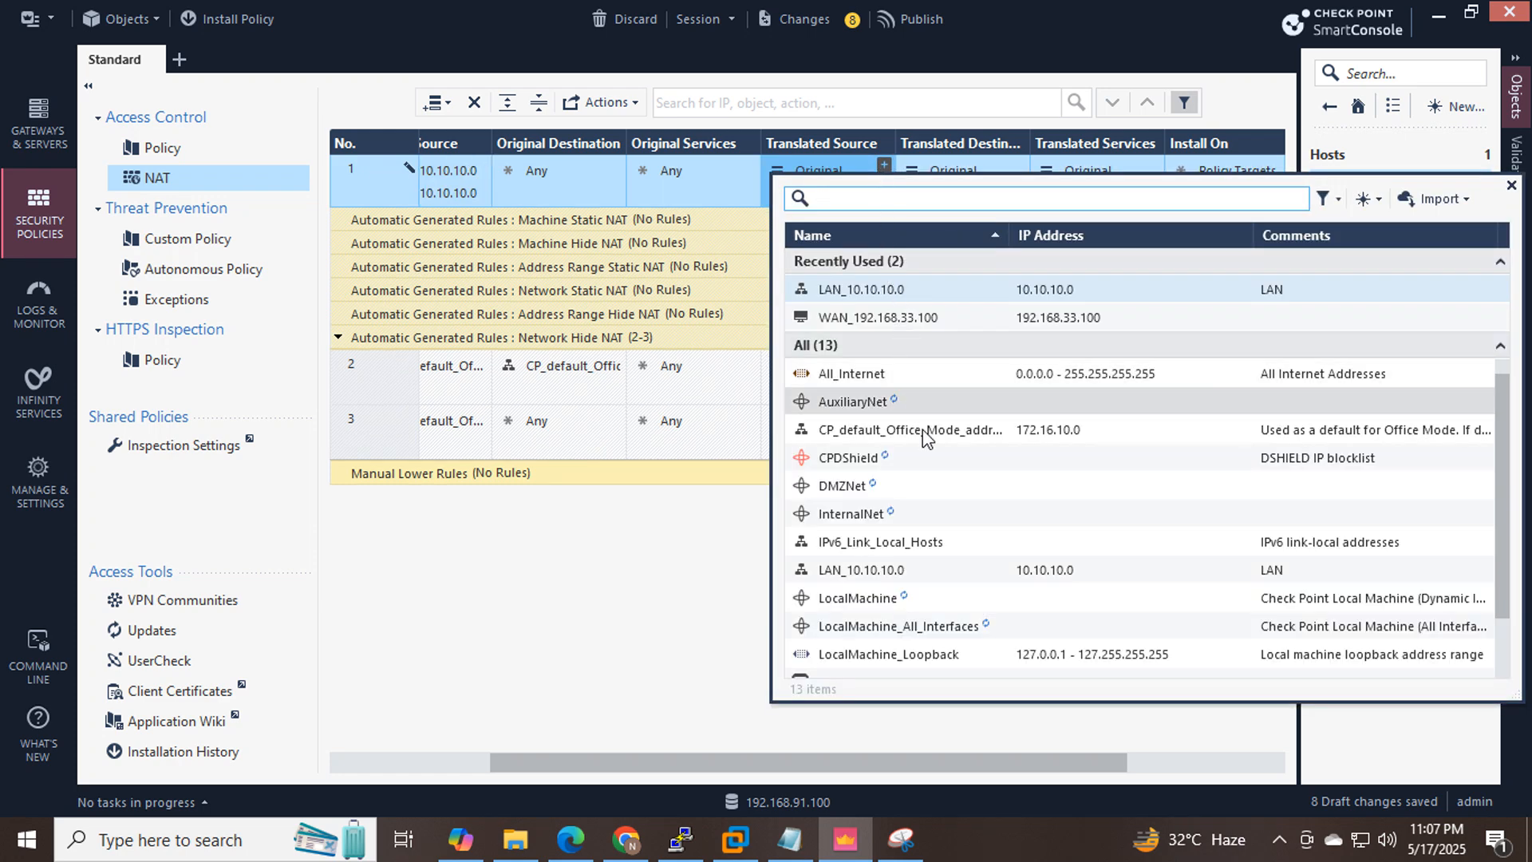
{"action": "mouse_move", "coordinate": [958, 577]}
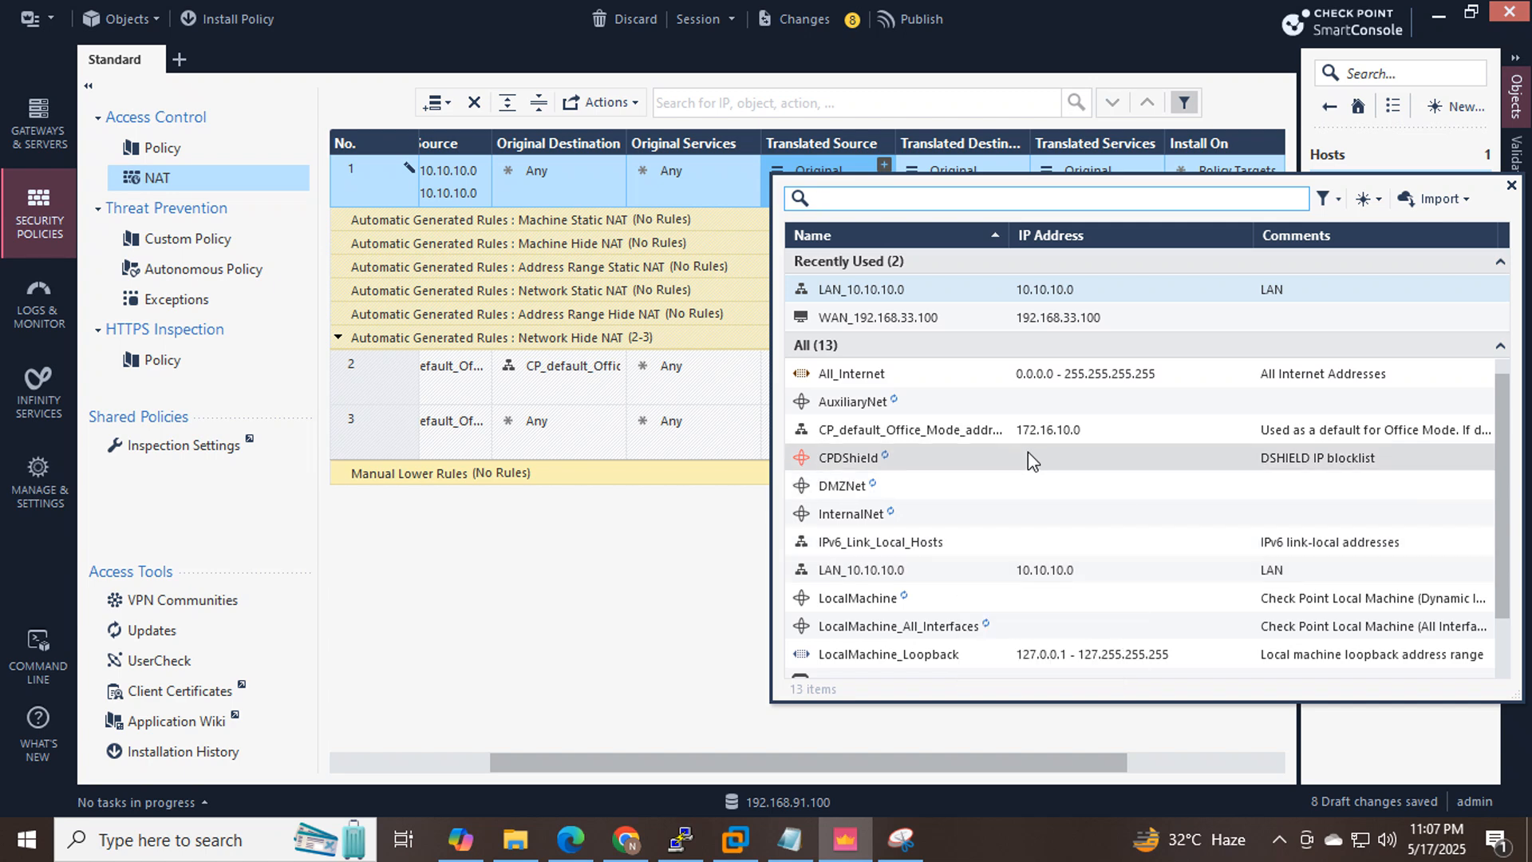
{"action": "scroll", "coordinate": [1030, 455], "scroll_direction": "down", "scroll_amount": 1}
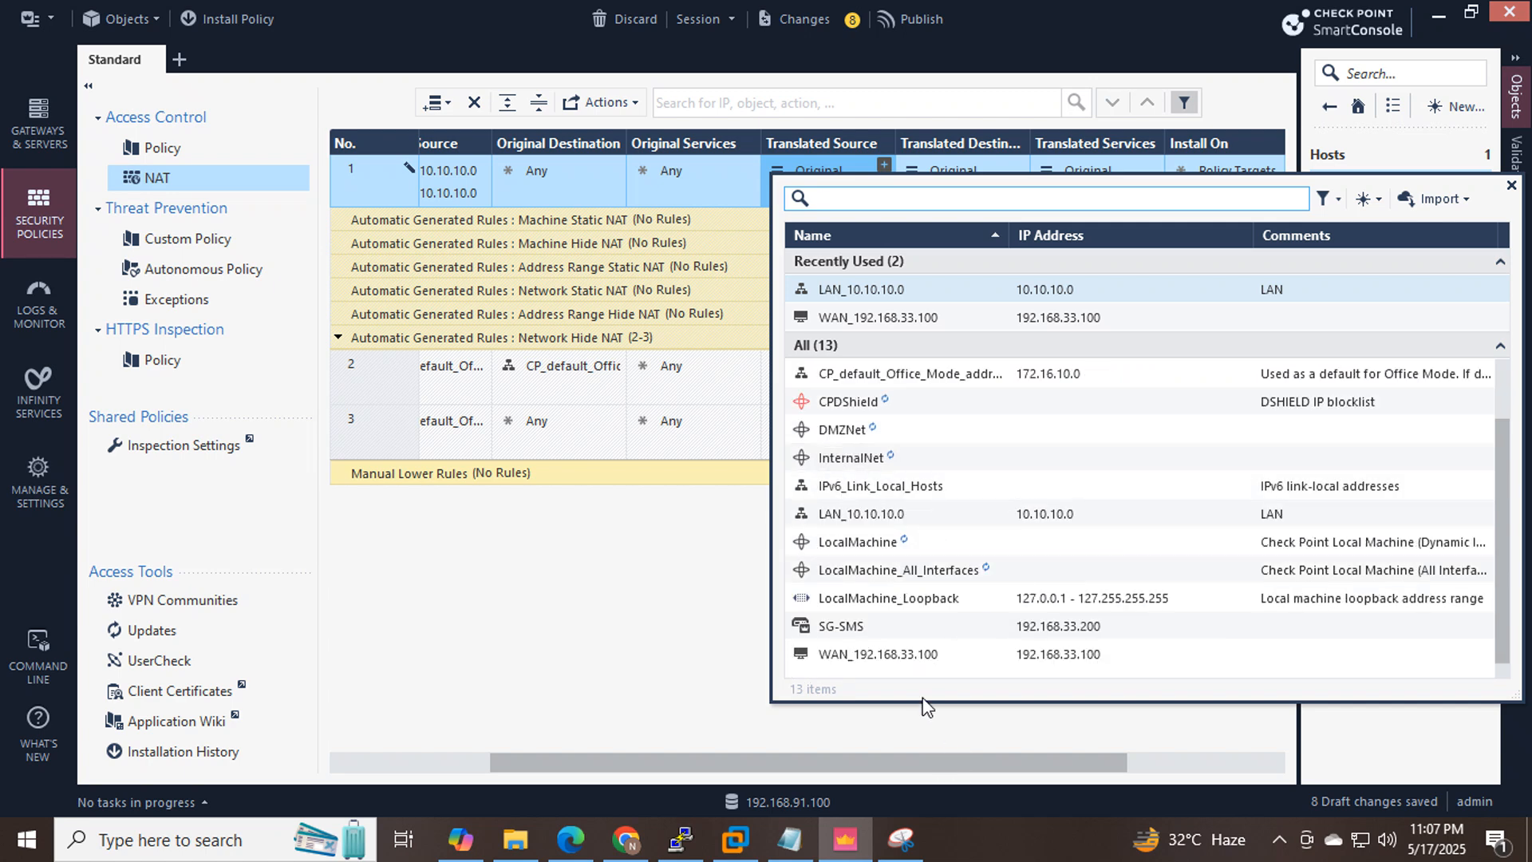
{"action": "left_click", "coordinate": [941, 653]}
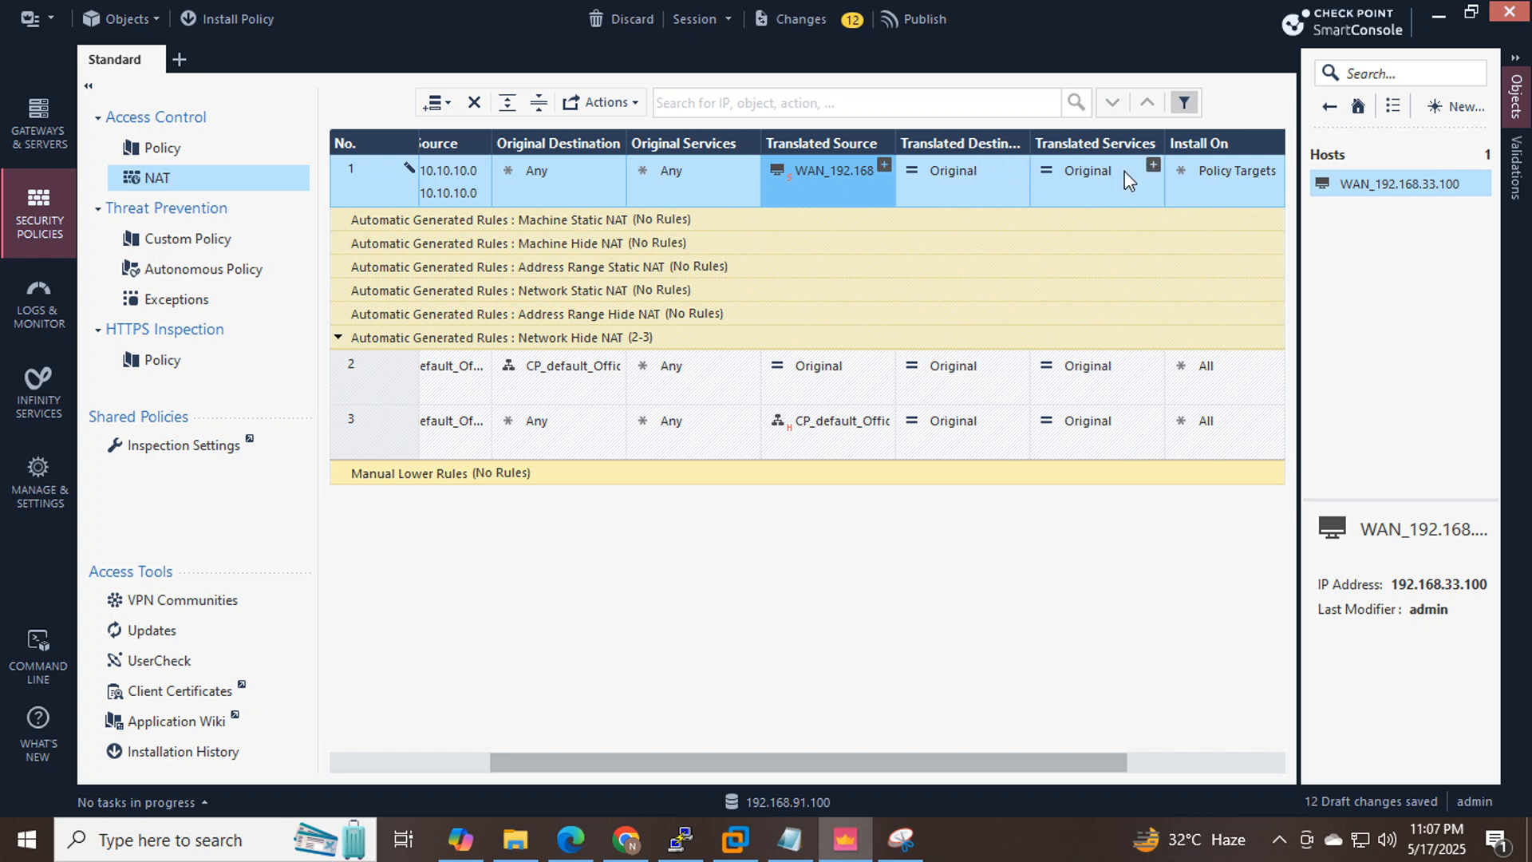
{"action": "left_click_drag", "start_coordinate": [840, 758], "coordinate": [975, 759]}
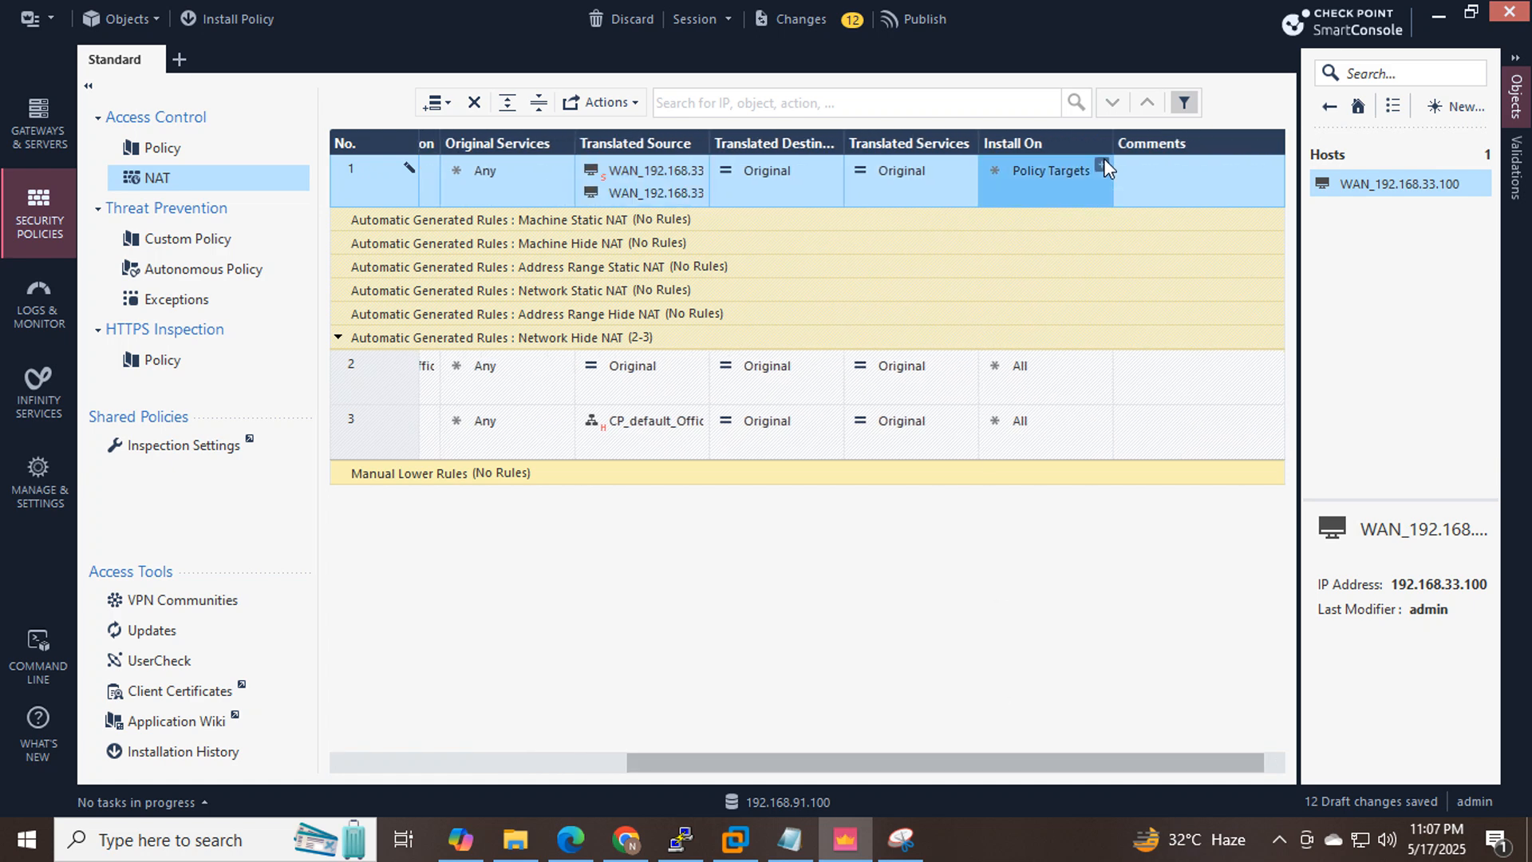
Install NAT rule 1 only on the SG-SMS gateway.
{"action": "left_click", "coordinate": [1102, 163]}
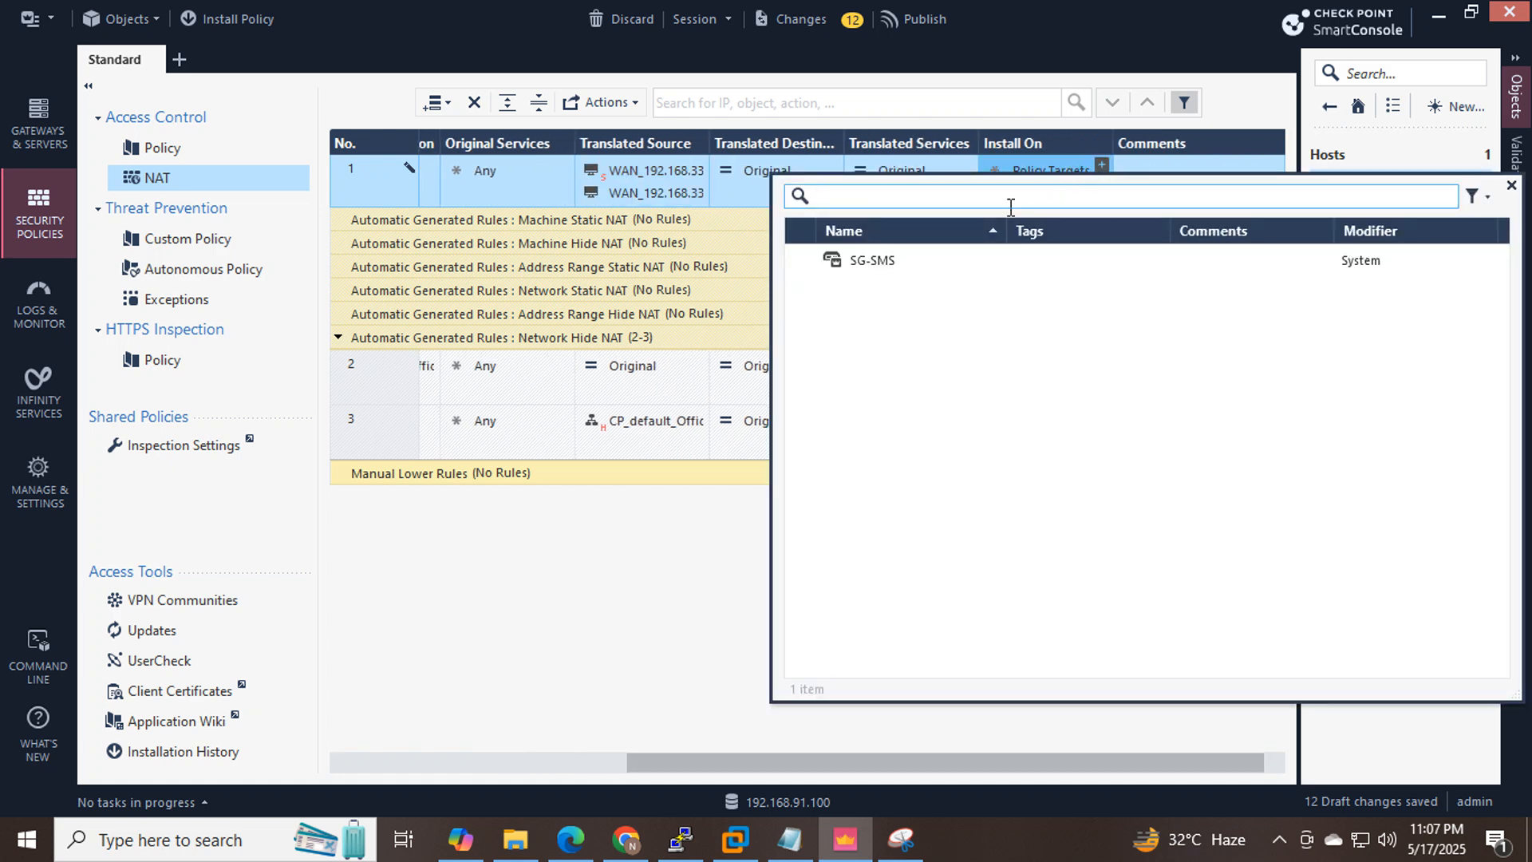
{"action": "double_click", "coordinate": [931, 271]}
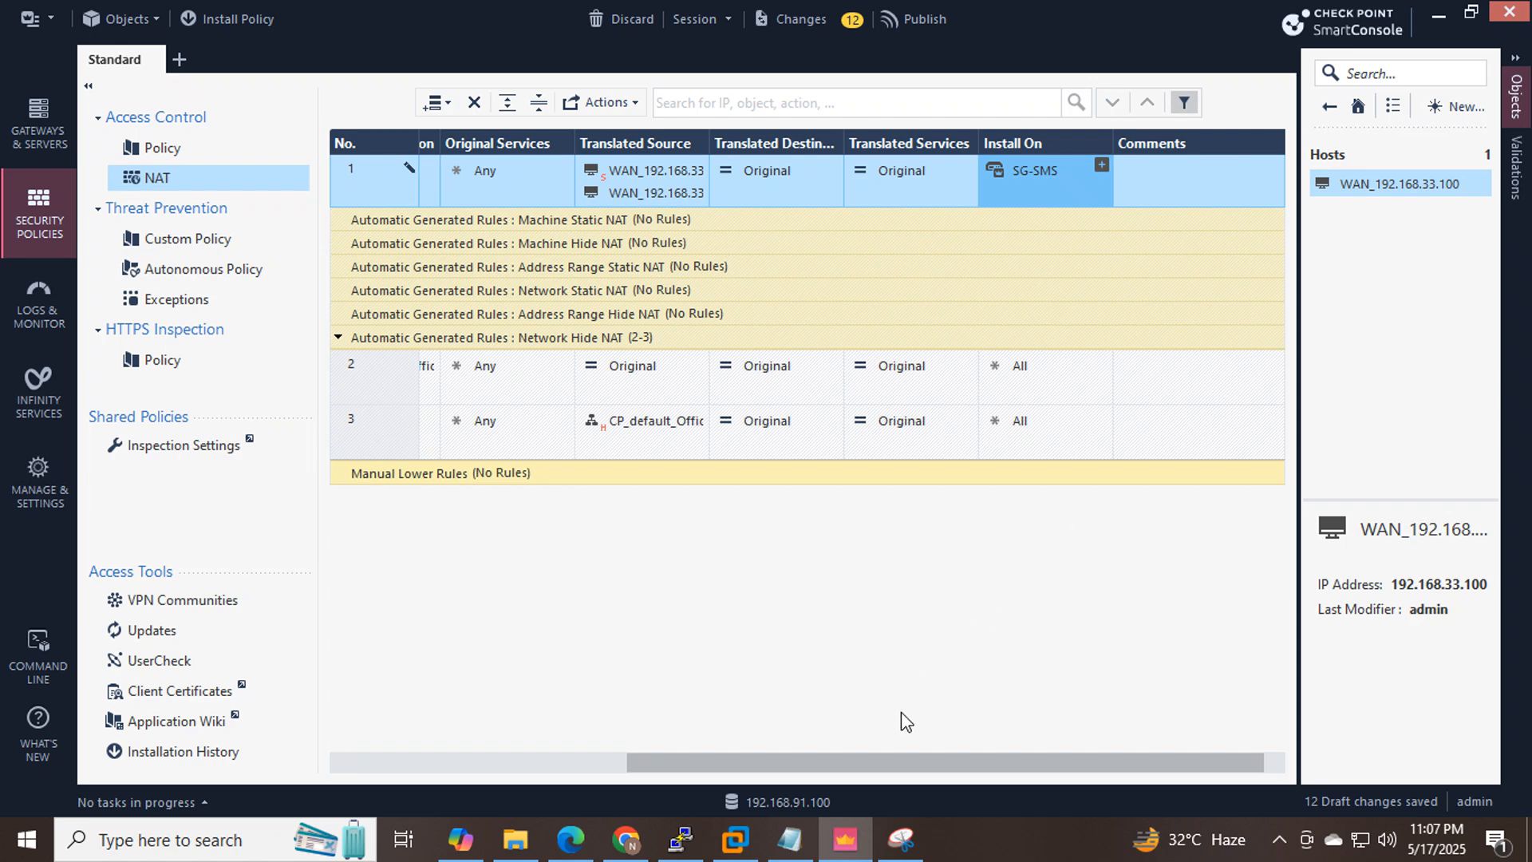
{"action": "left_click_drag", "start_coordinate": [887, 760], "coordinate": [699, 764]}
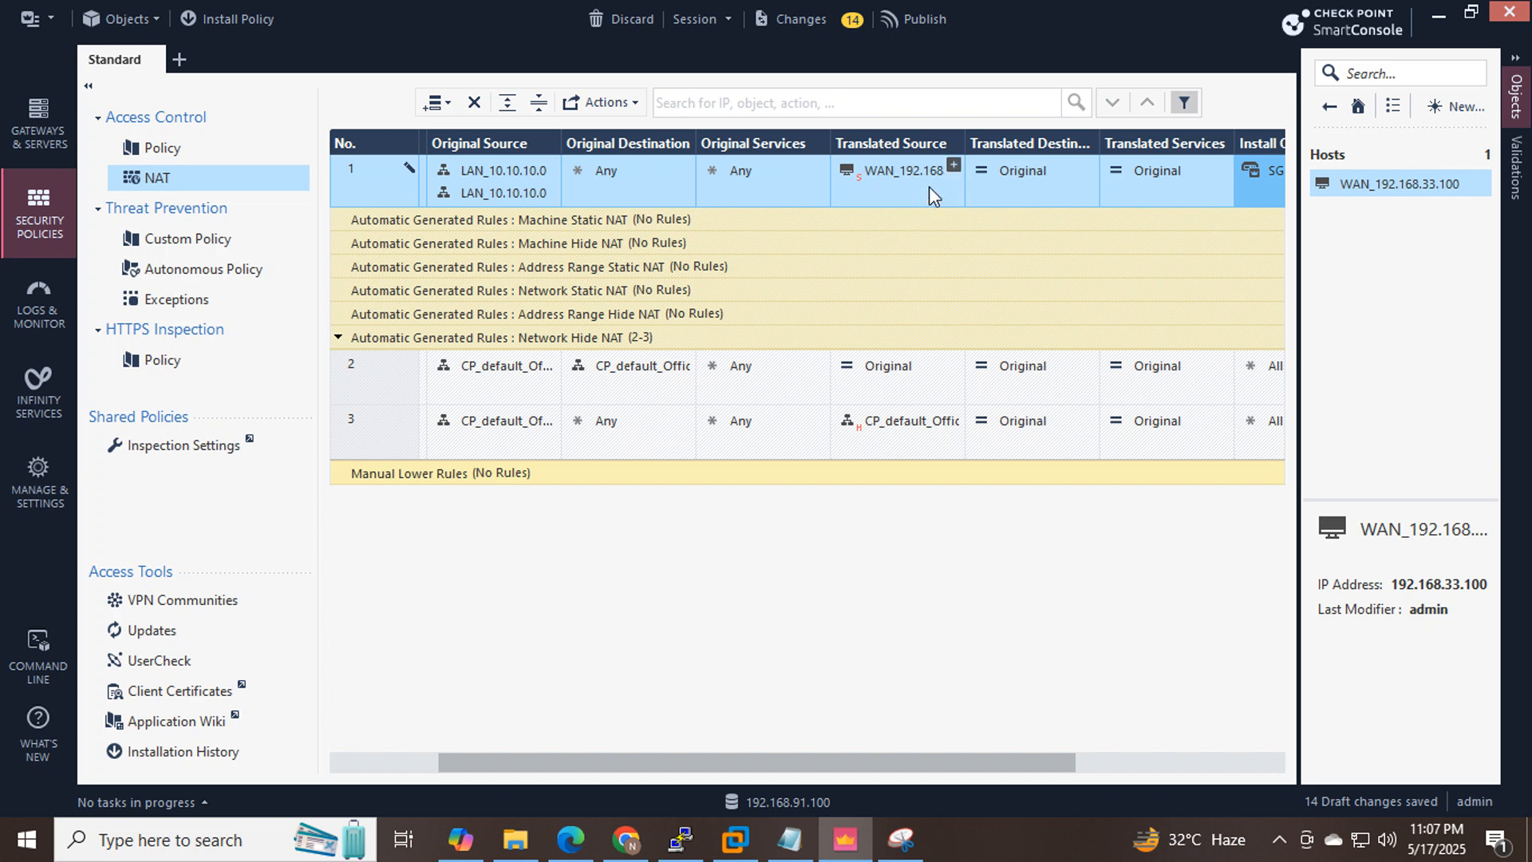
{"action": "mouse_move", "coordinate": [893, 171]}
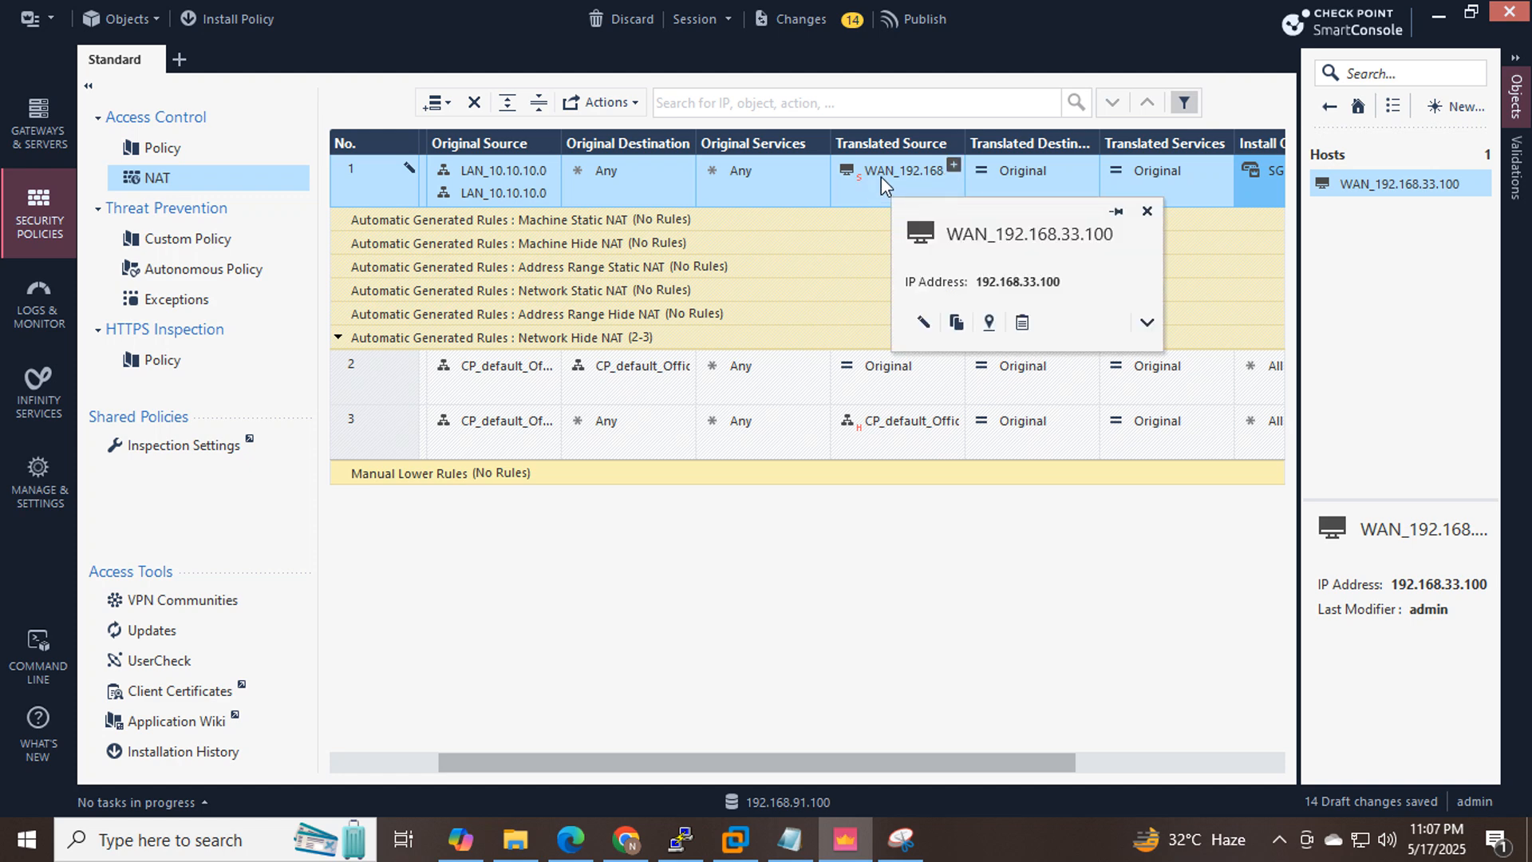
Switch rule 1's translated source NAT method from Static to Hide and review the whole rule.
{"action": "right_click", "coordinate": [881, 176]}
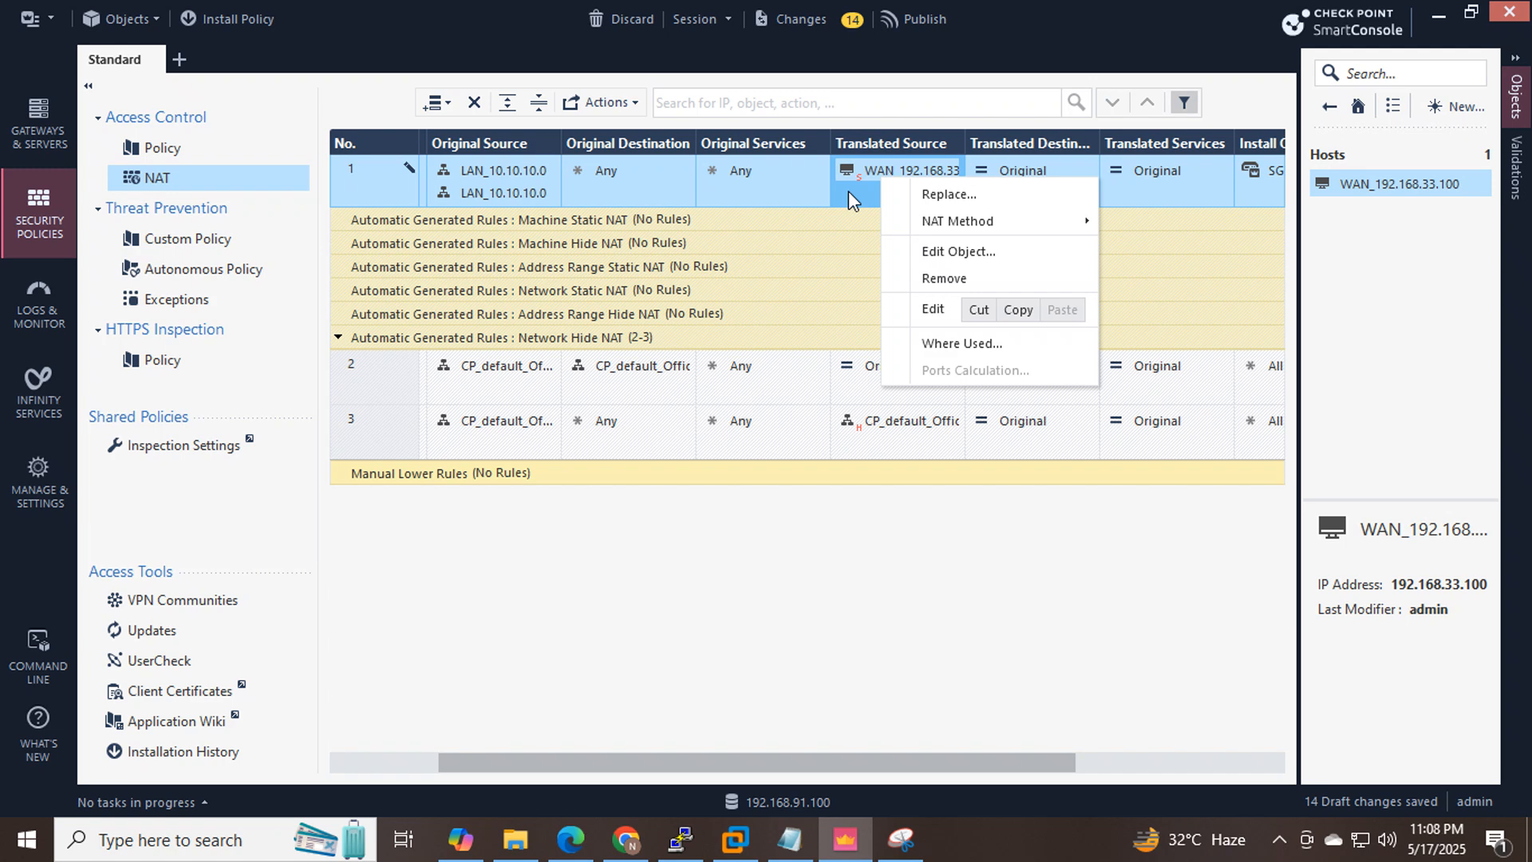
{"action": "right_click", "coordinate": [855, 188]}
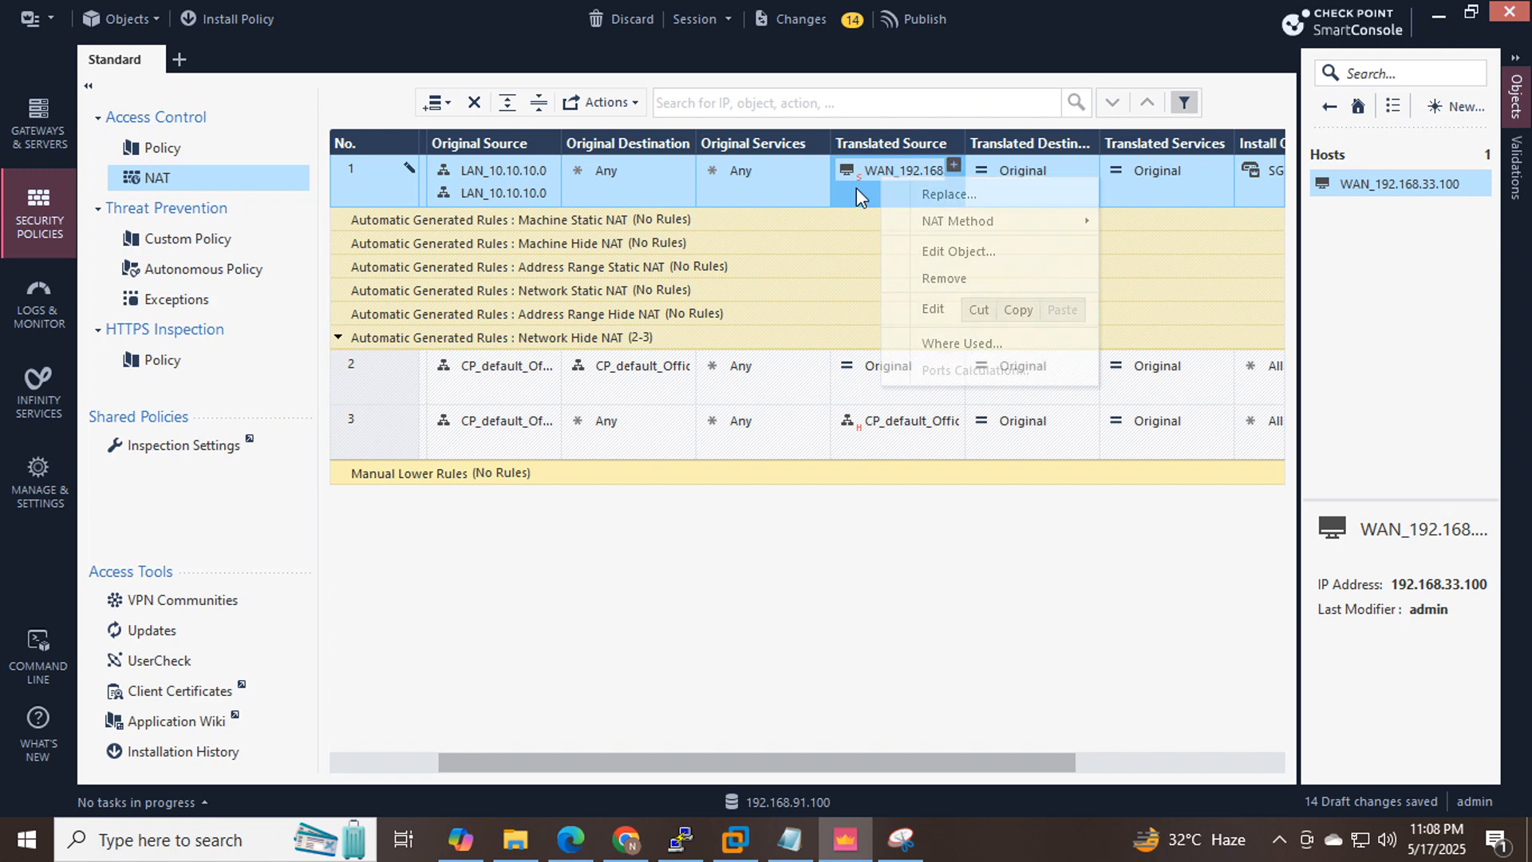
{"action": "right_click", "coordinate": [907, 171]}
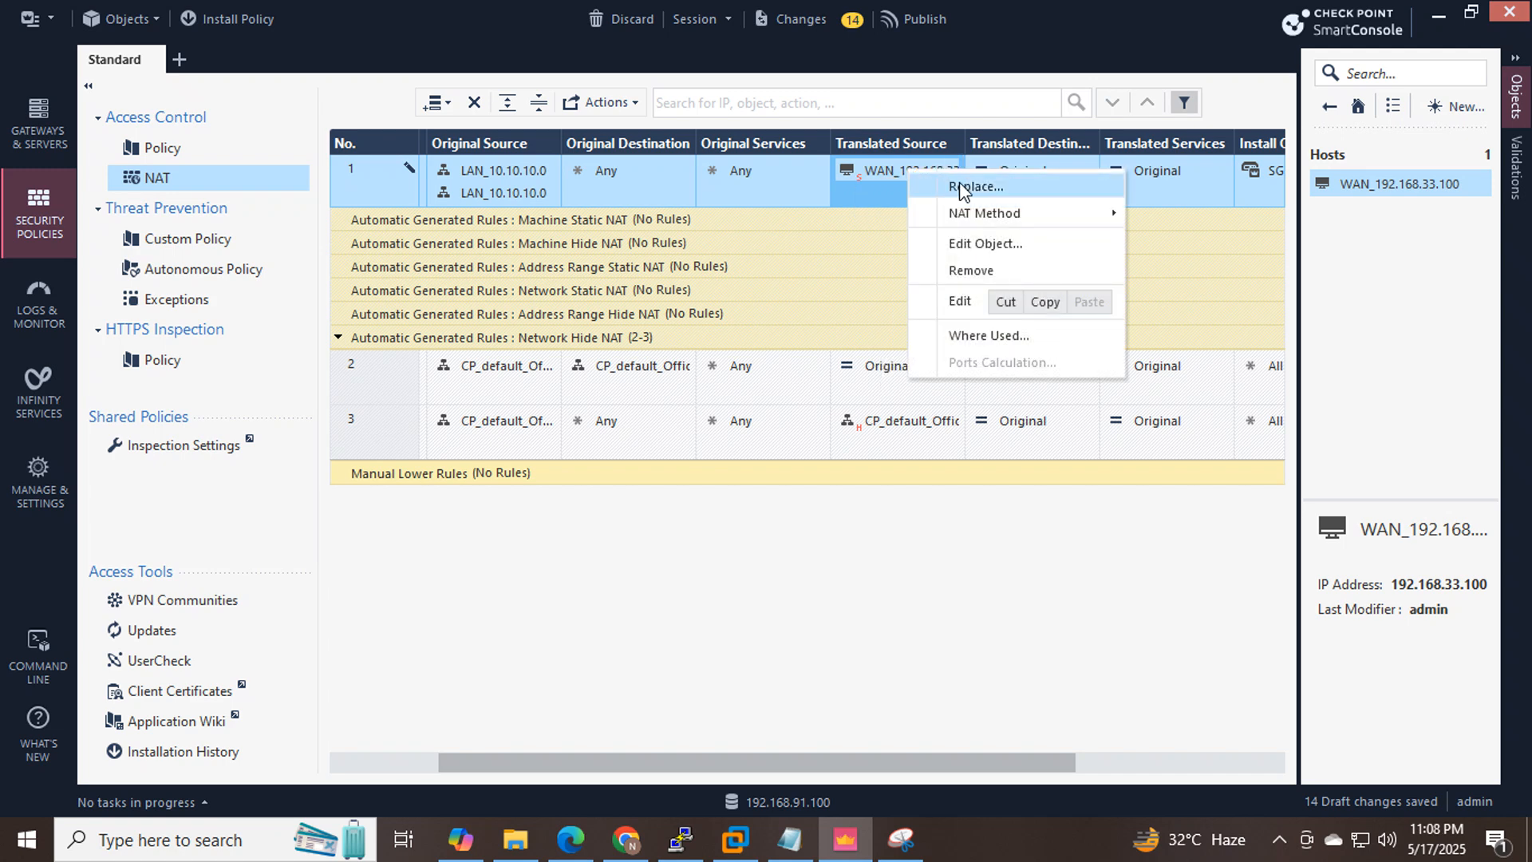
{"action": "mouse_move", "coordinate": [998, 215]}
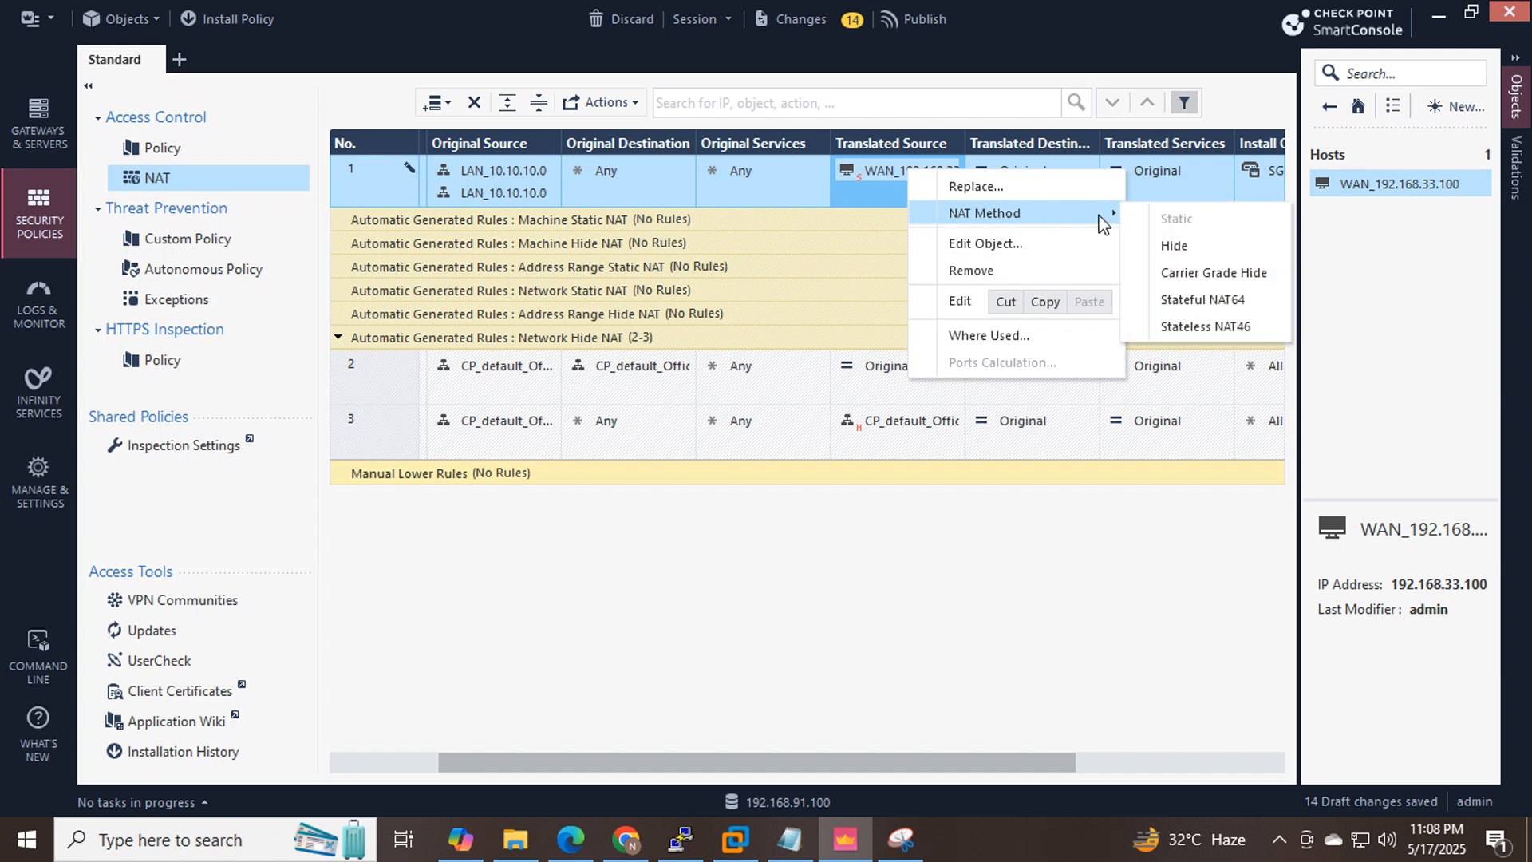
{"action": "left_click", "coordinate": [1189, 254]}
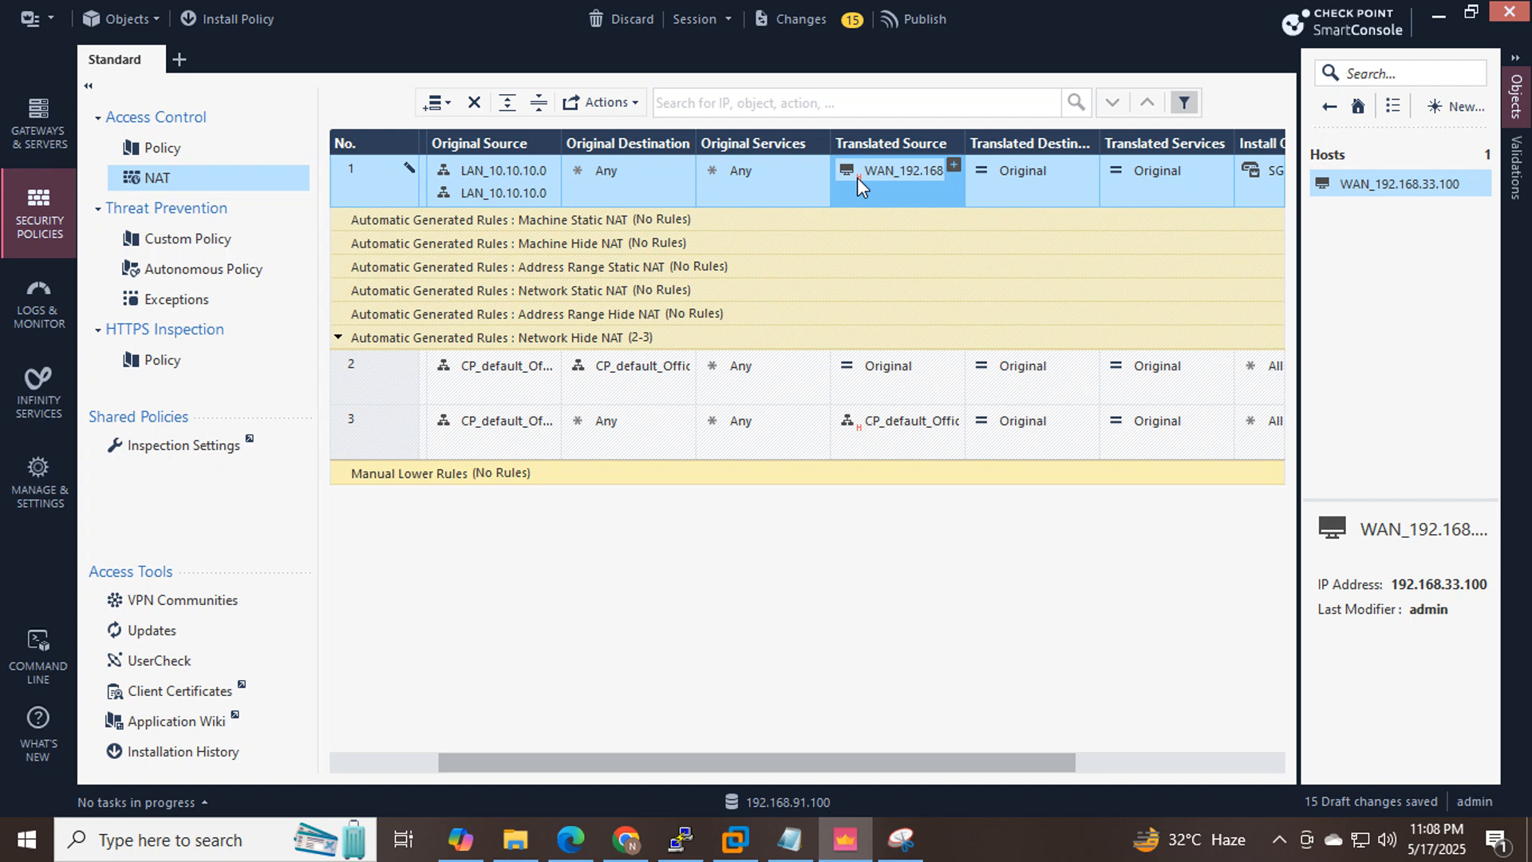
{"action": "left_click_drag", "start_coordinate": [737, 758], "coordinate": [537, 752]}
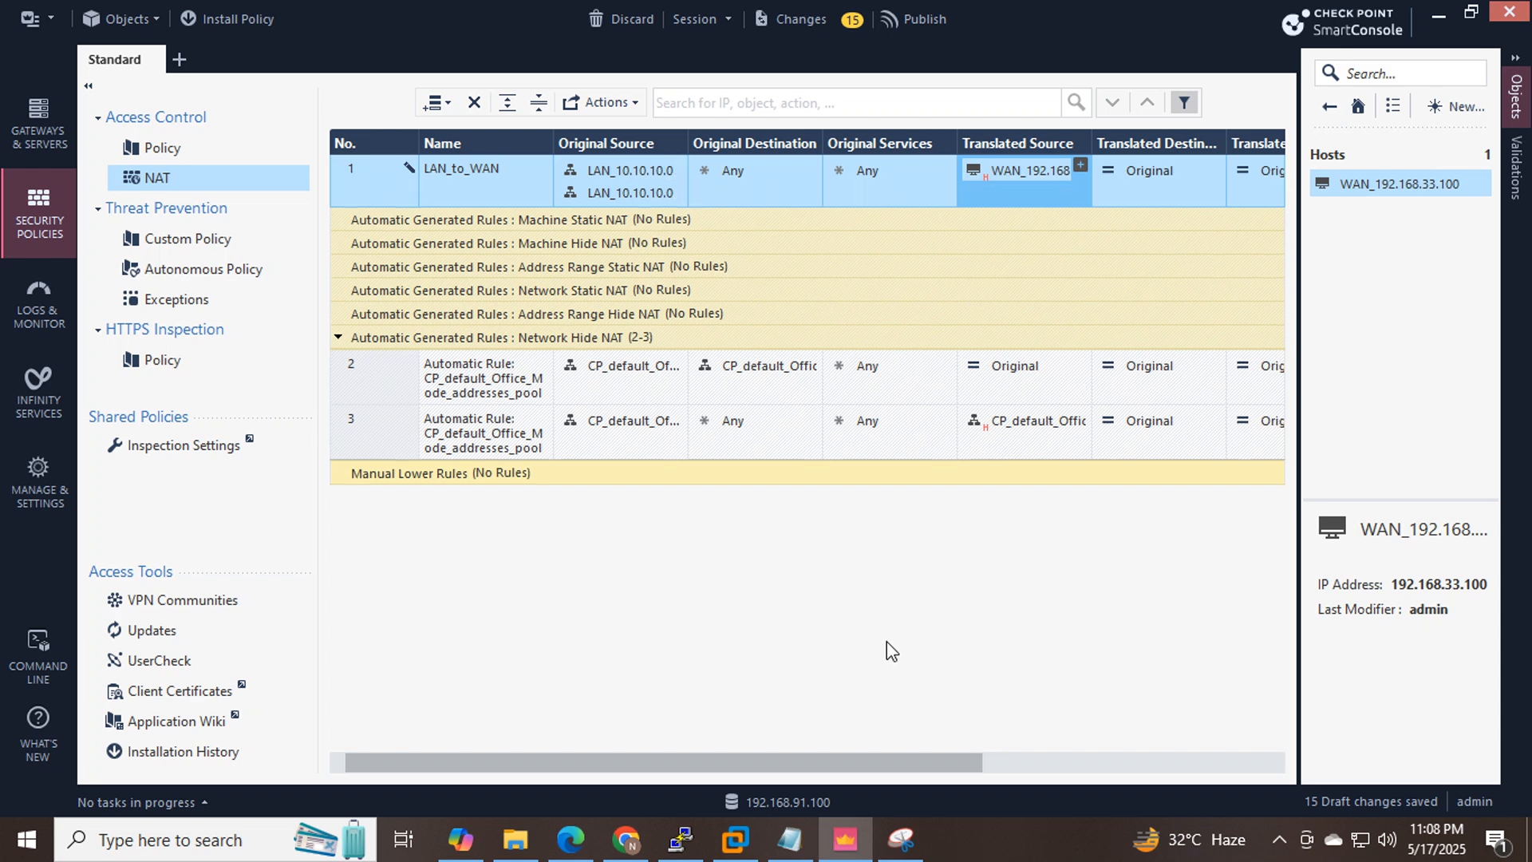
{"action": "mouse_move", "coordinate": [1062, 169]}
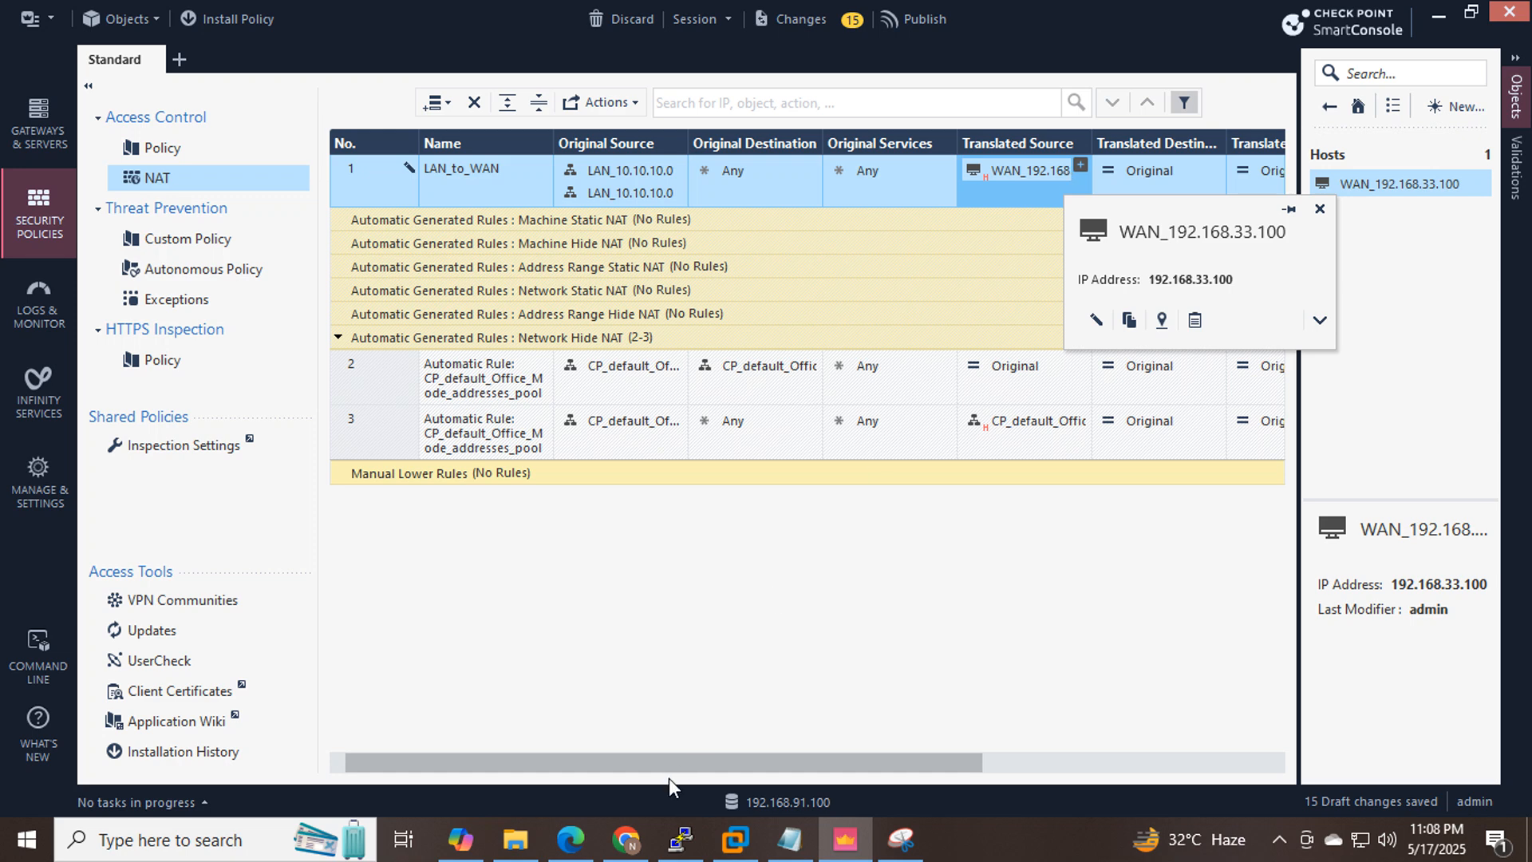
{"action": "left_click_drag", "start_coordinate": [668, 771], "coordinate": [838, 765]}
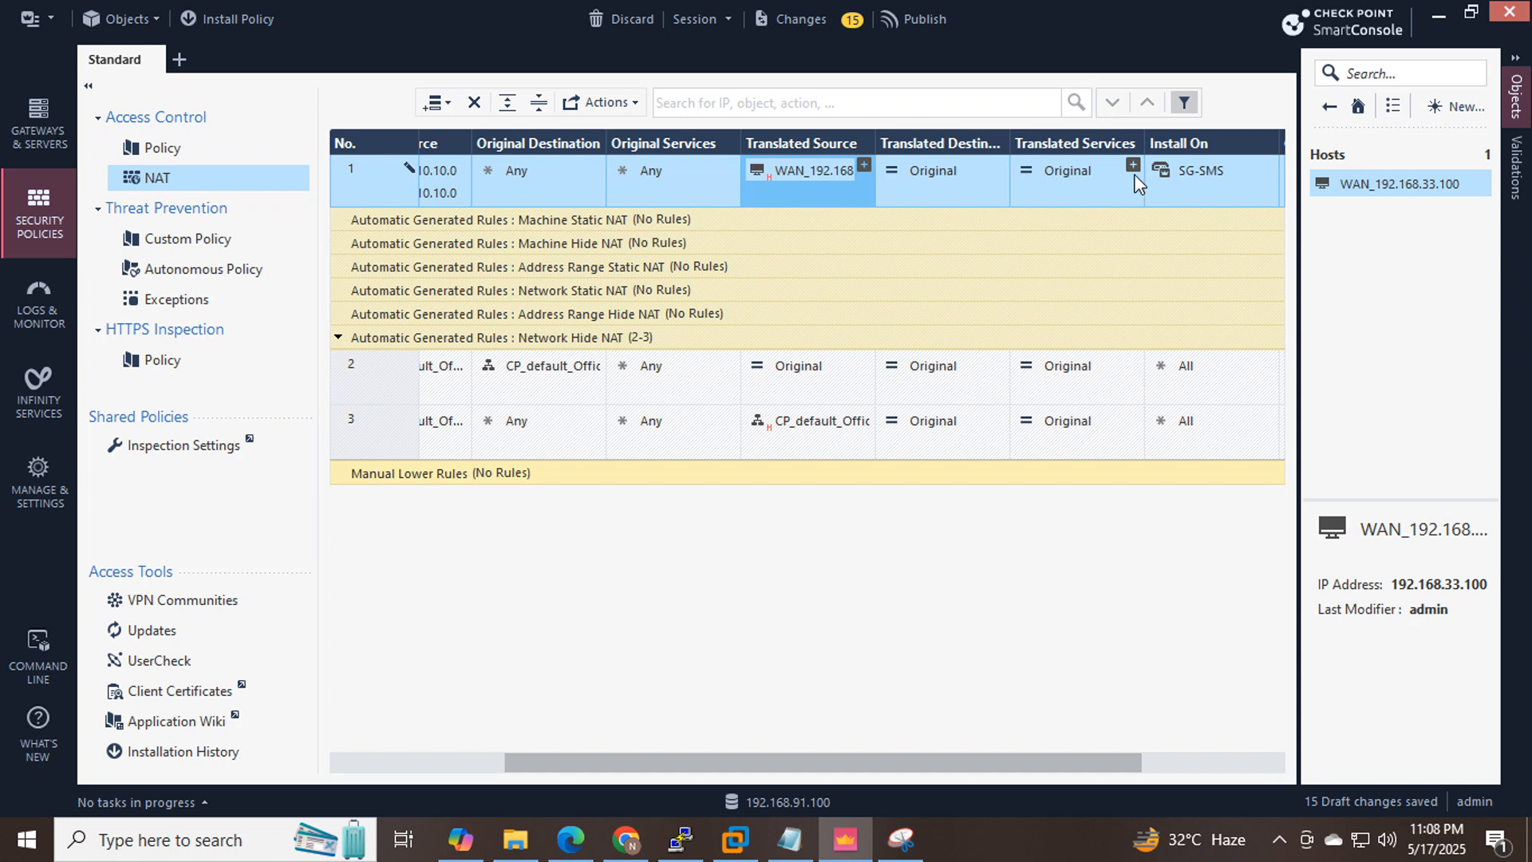
{"action": "mouse_move", "coordinate": [1219, 184]}
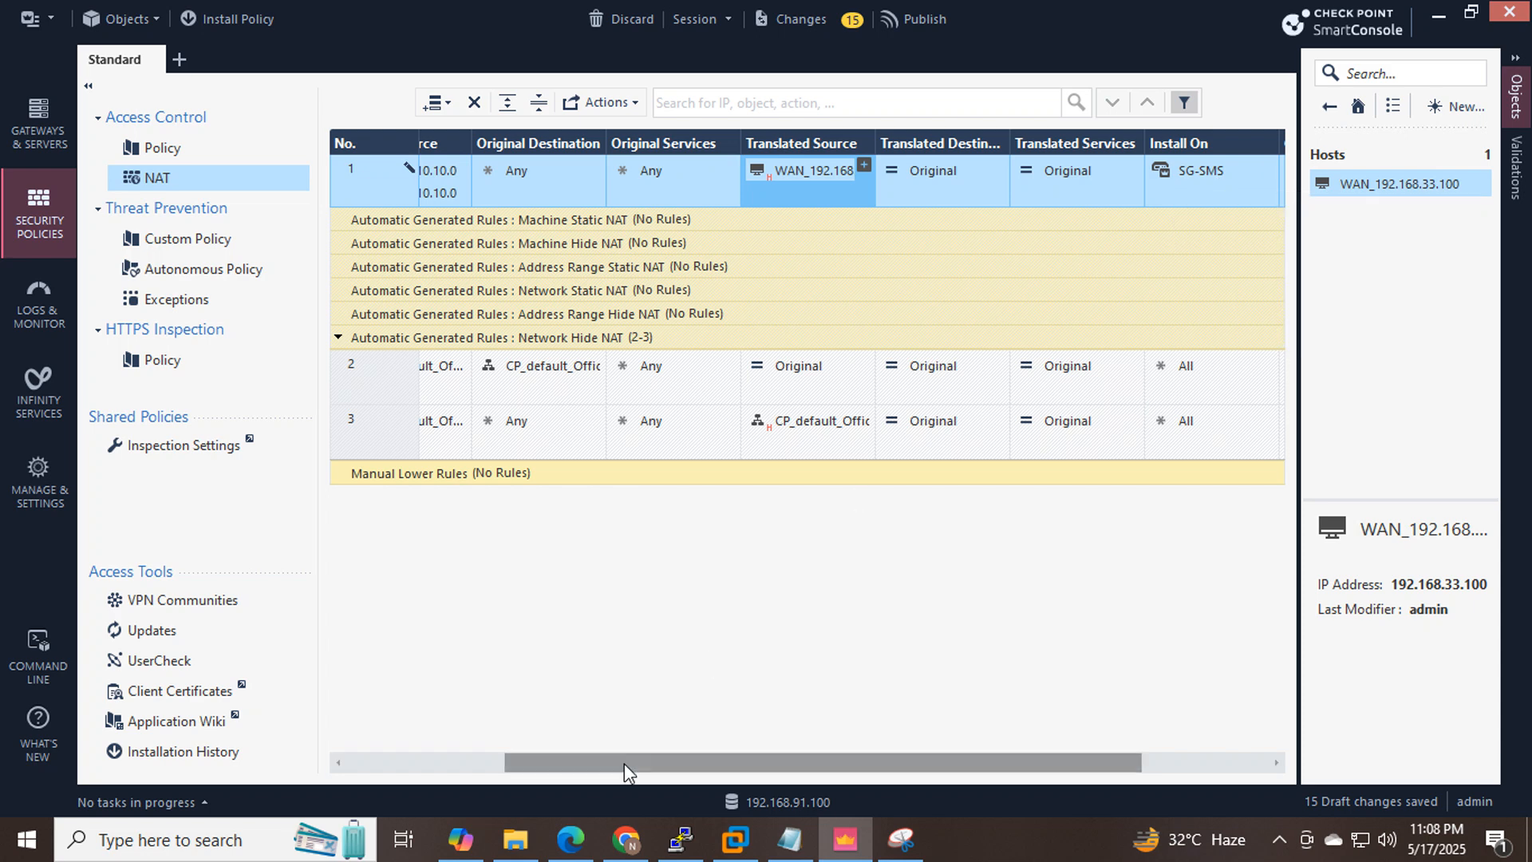
{"action": "left_click_drag", "start_coordinate": [615, 763], "coordinate": [351, 754]}
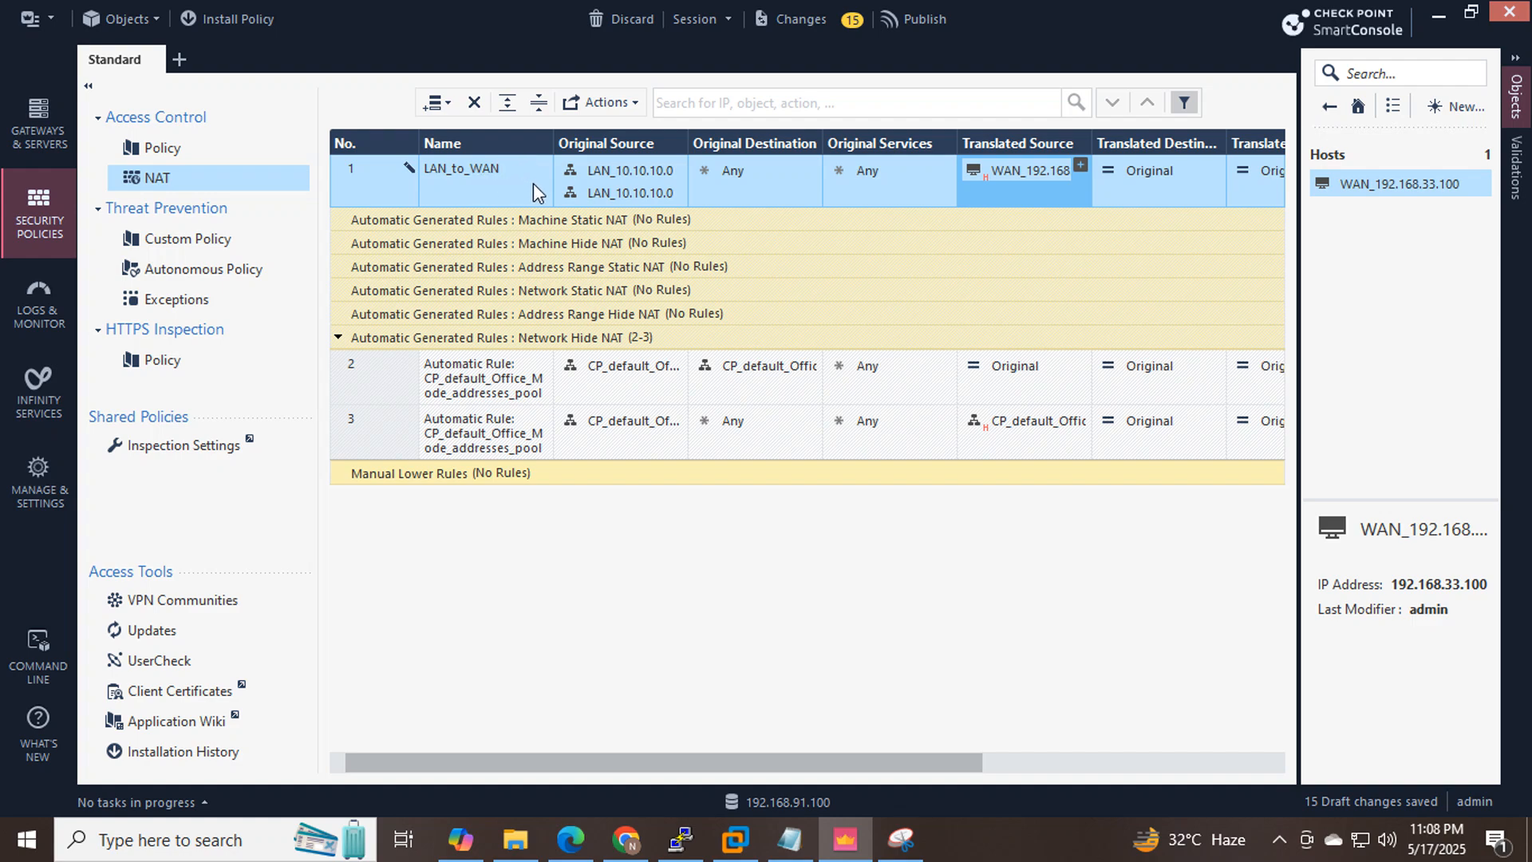
Mark the interface, routing, NAT and policy checklist lines, then open SmartConsole's Access Control policy.
{"action": "left_click", "coordinate": [789, 838]}
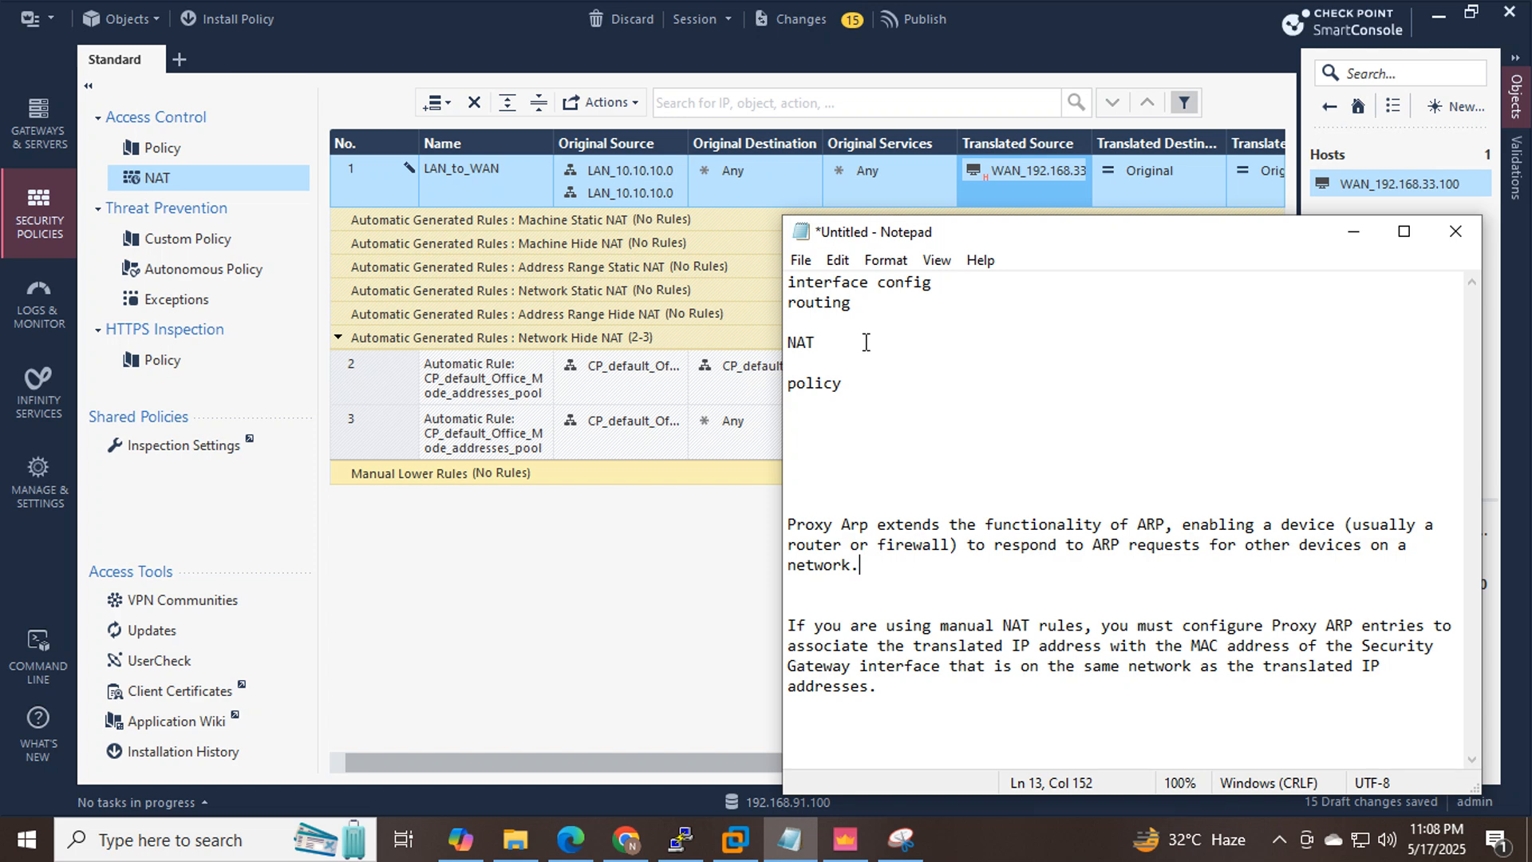
{"action": "left_click_drag", "start_coordinate": [978, 286], "coordinate": [786, 283]}
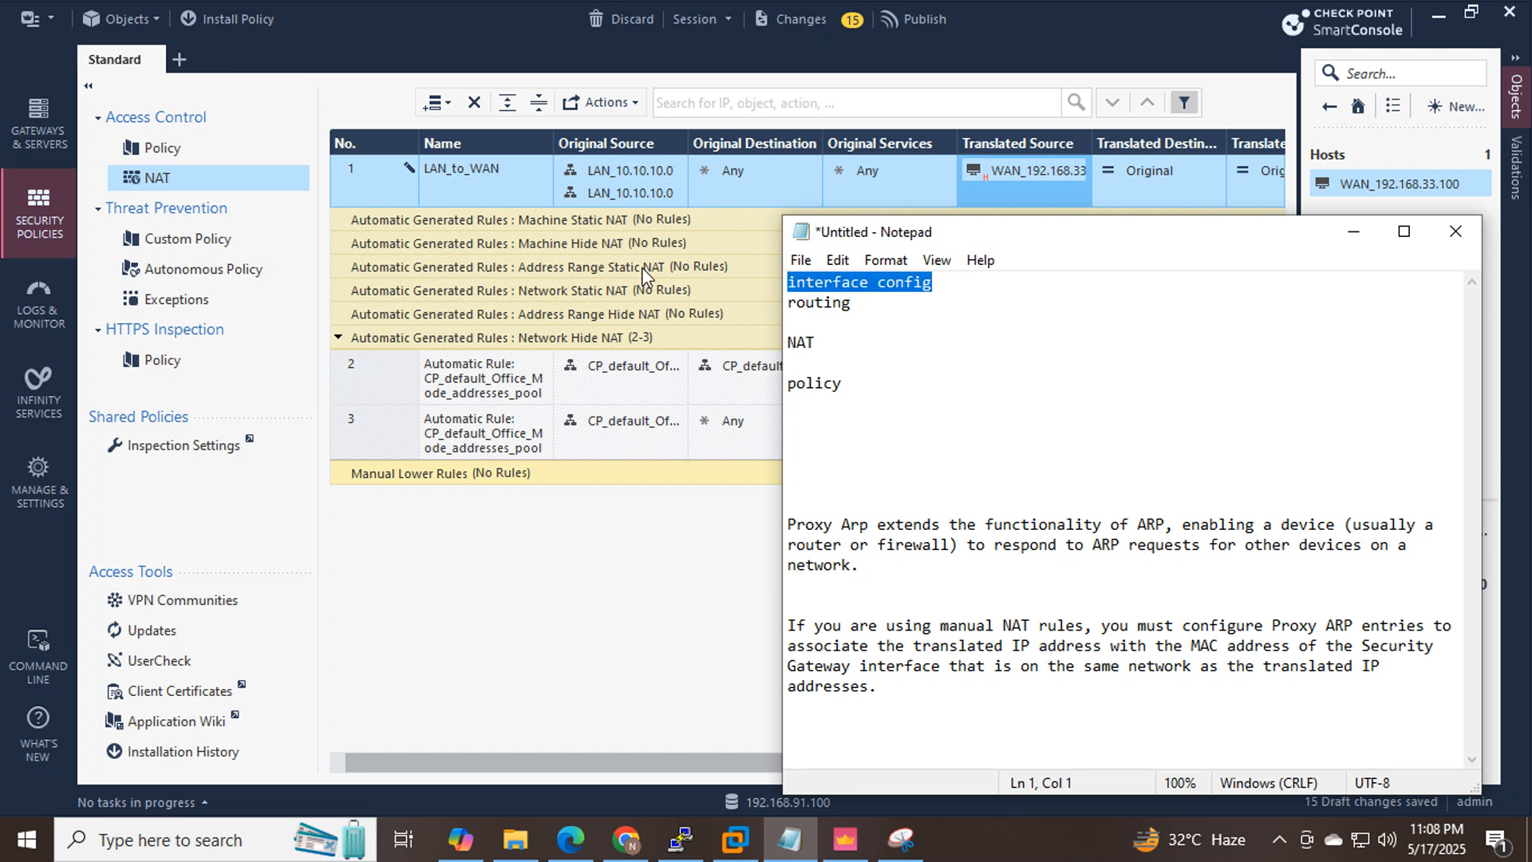
{"action": "left_click_drag", "start_coordinate": [888, 313], "coordinate": [742, 303]}
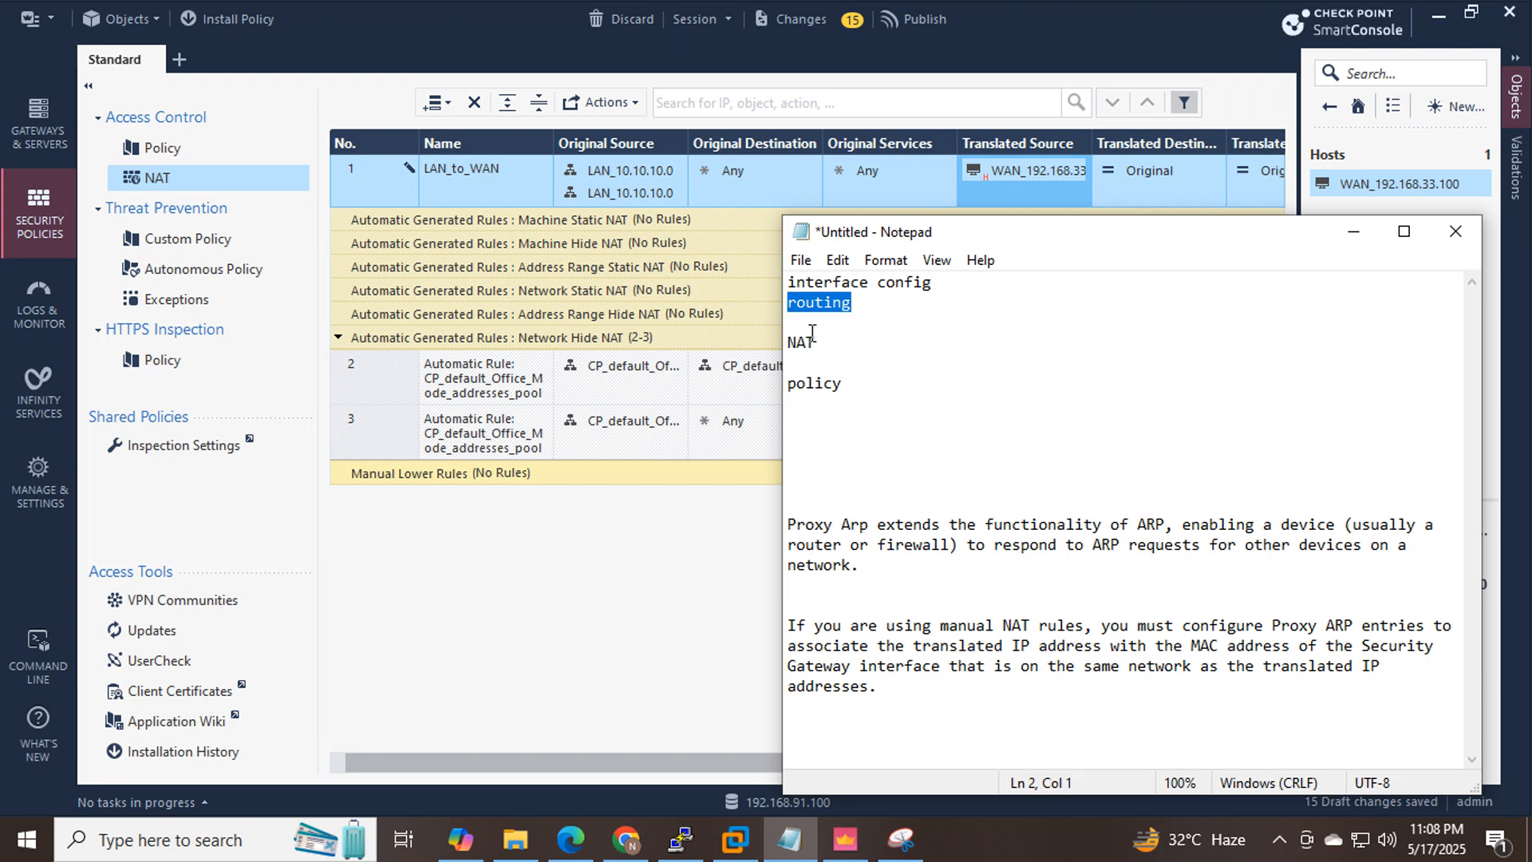
{"action": "left_click_drag", "start_coordinate": [848, 349], "coordinate": [786, 345]}
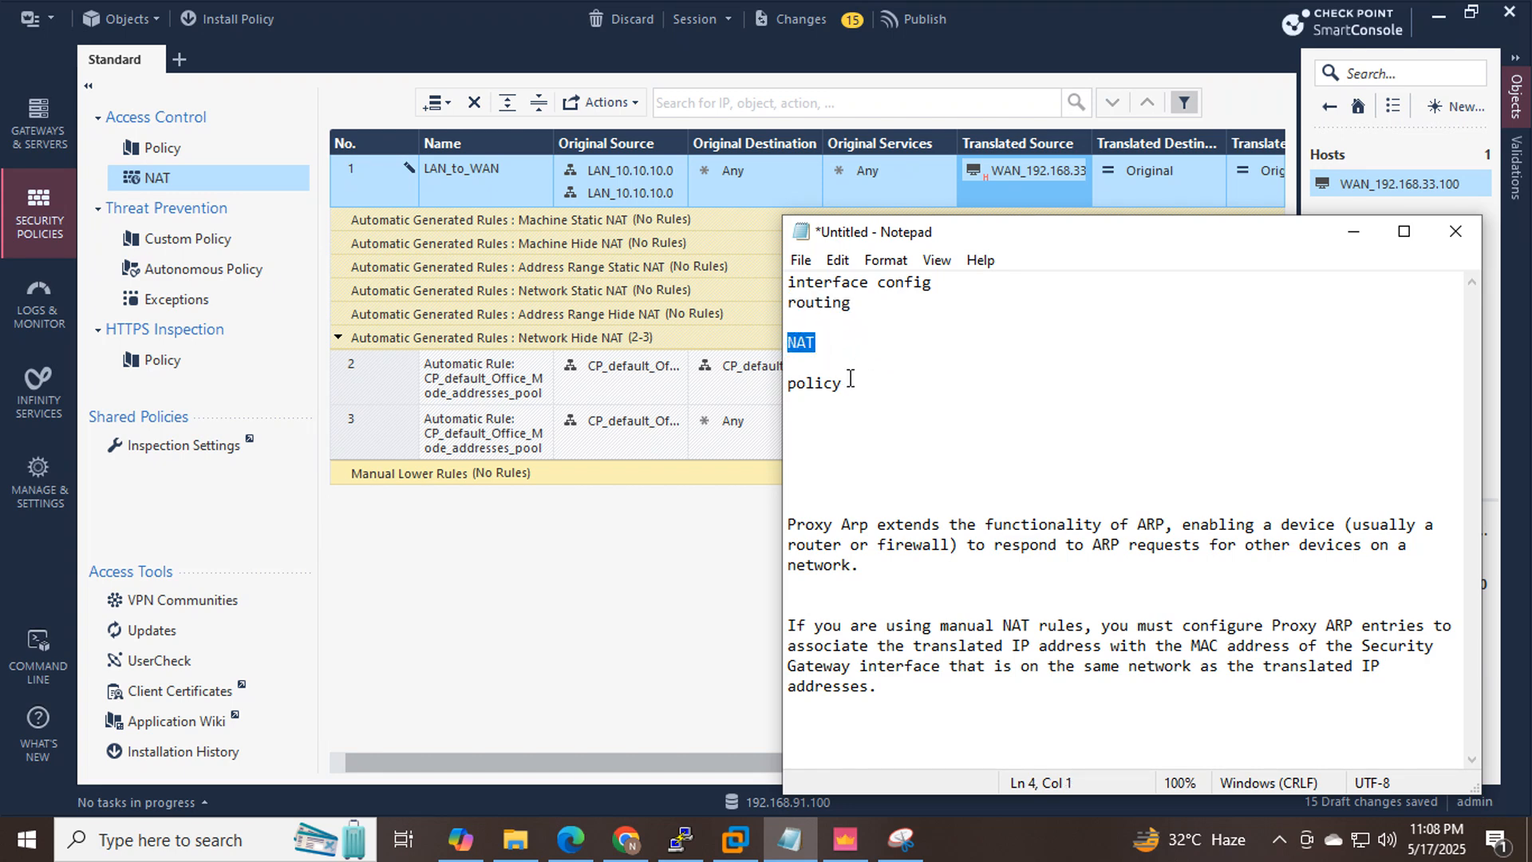
{"action": "left_click_drag", "start_coordinate": [847, 384], "coordinate": [790, 387]}
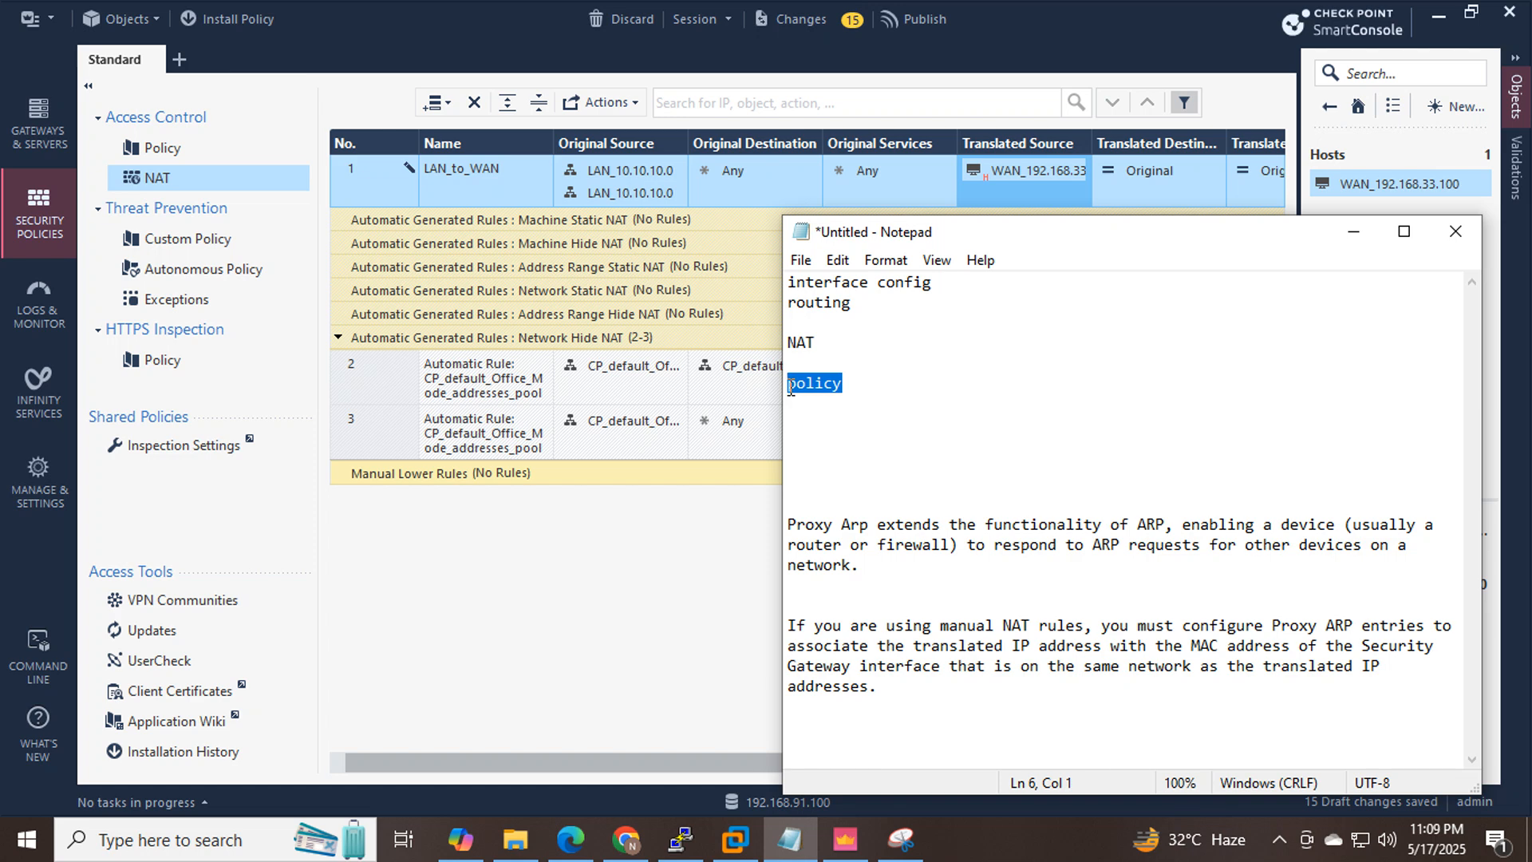
{"action": "left_click", "coordinate": [184, 142]}
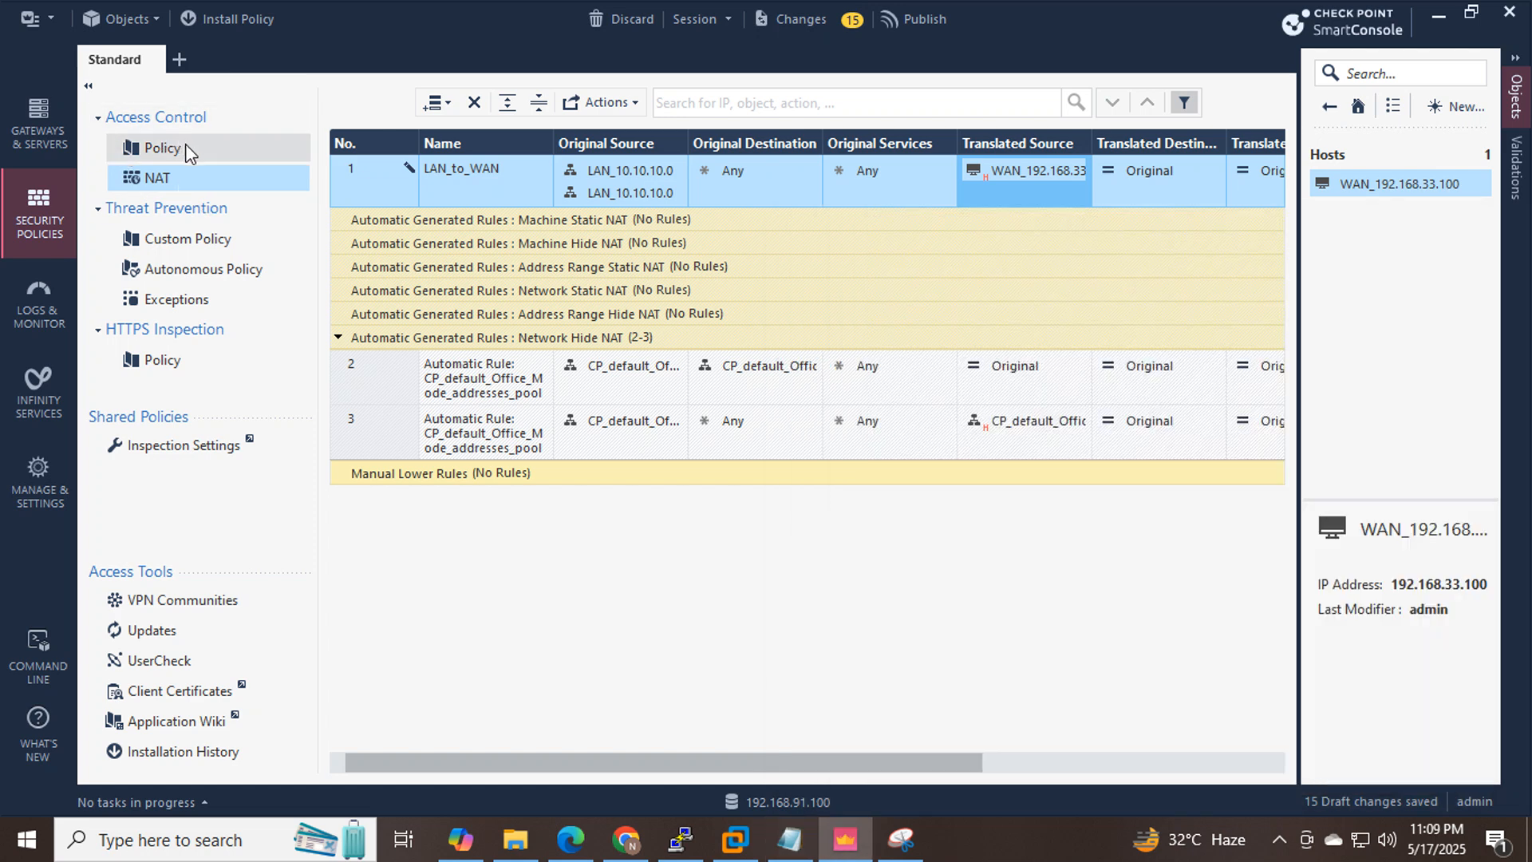
{"action": "left_click", "coordinate": [182, 151]}
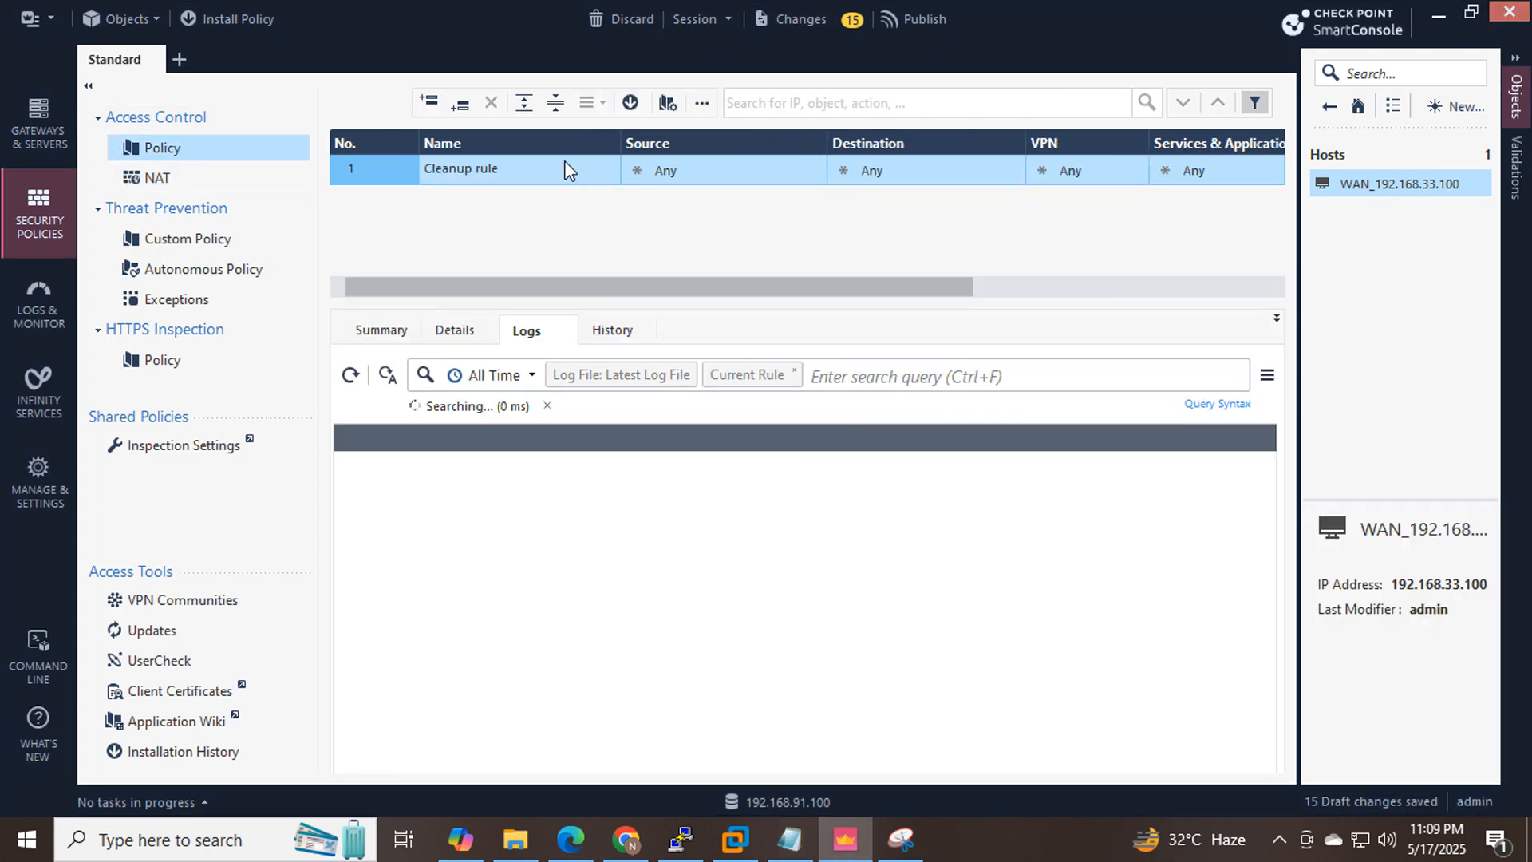
Change the Cleanup rule's Action from Drop to Accept and its Track to Log.
{"action": "left_click_drag", "start_coordinate": [515, 283], "coordinate": [956, 197]}
{"action": "left_click", "coordinate": [1060, 161]}
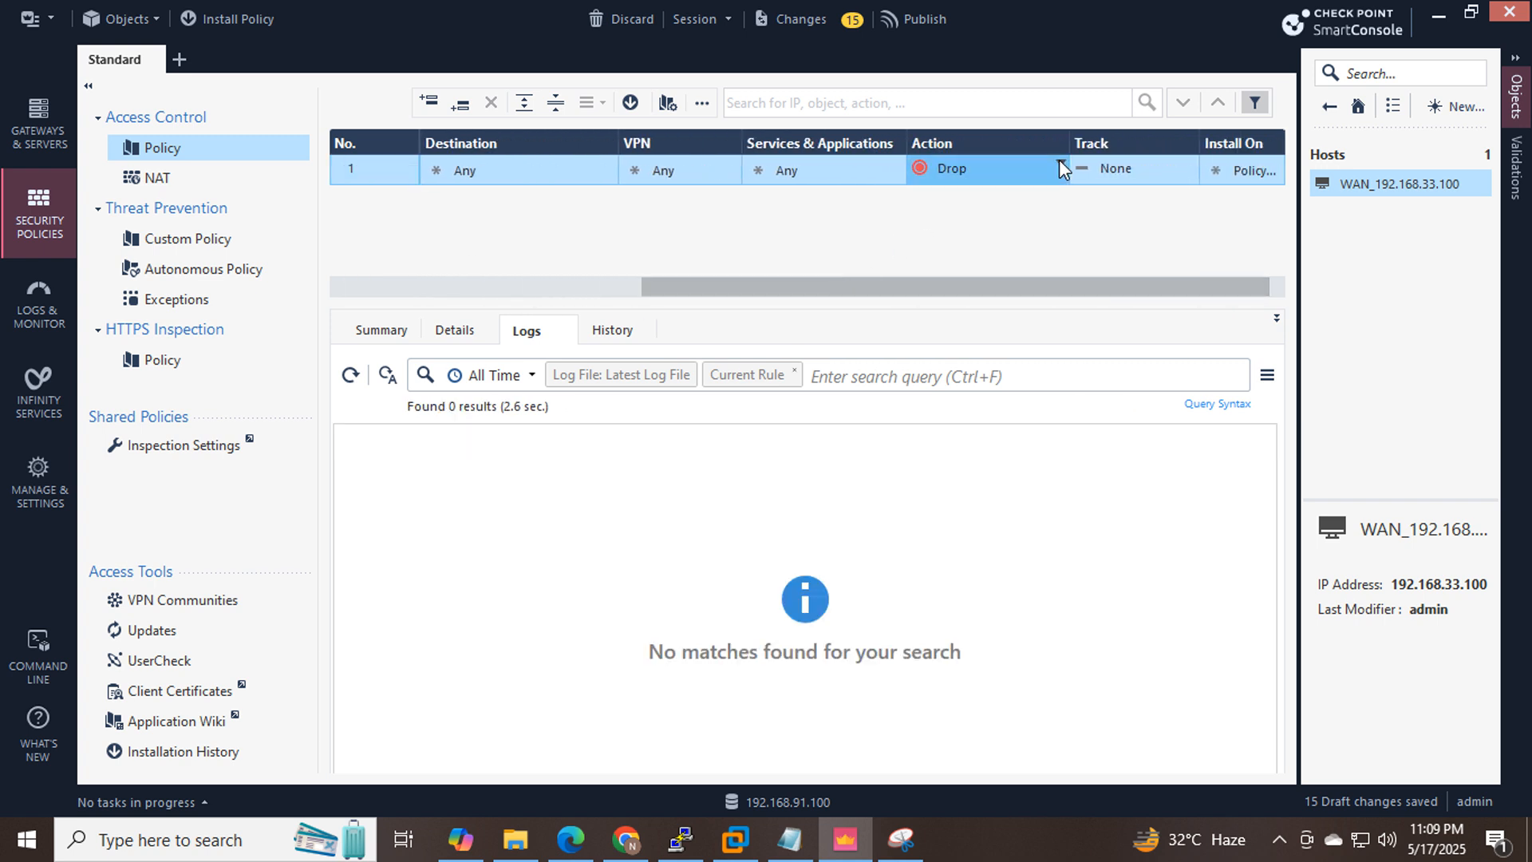
{"action": "left_click", "coordinate": [1101, 189]}
{"action": "left_click", "coordinate": [1190, 163]}
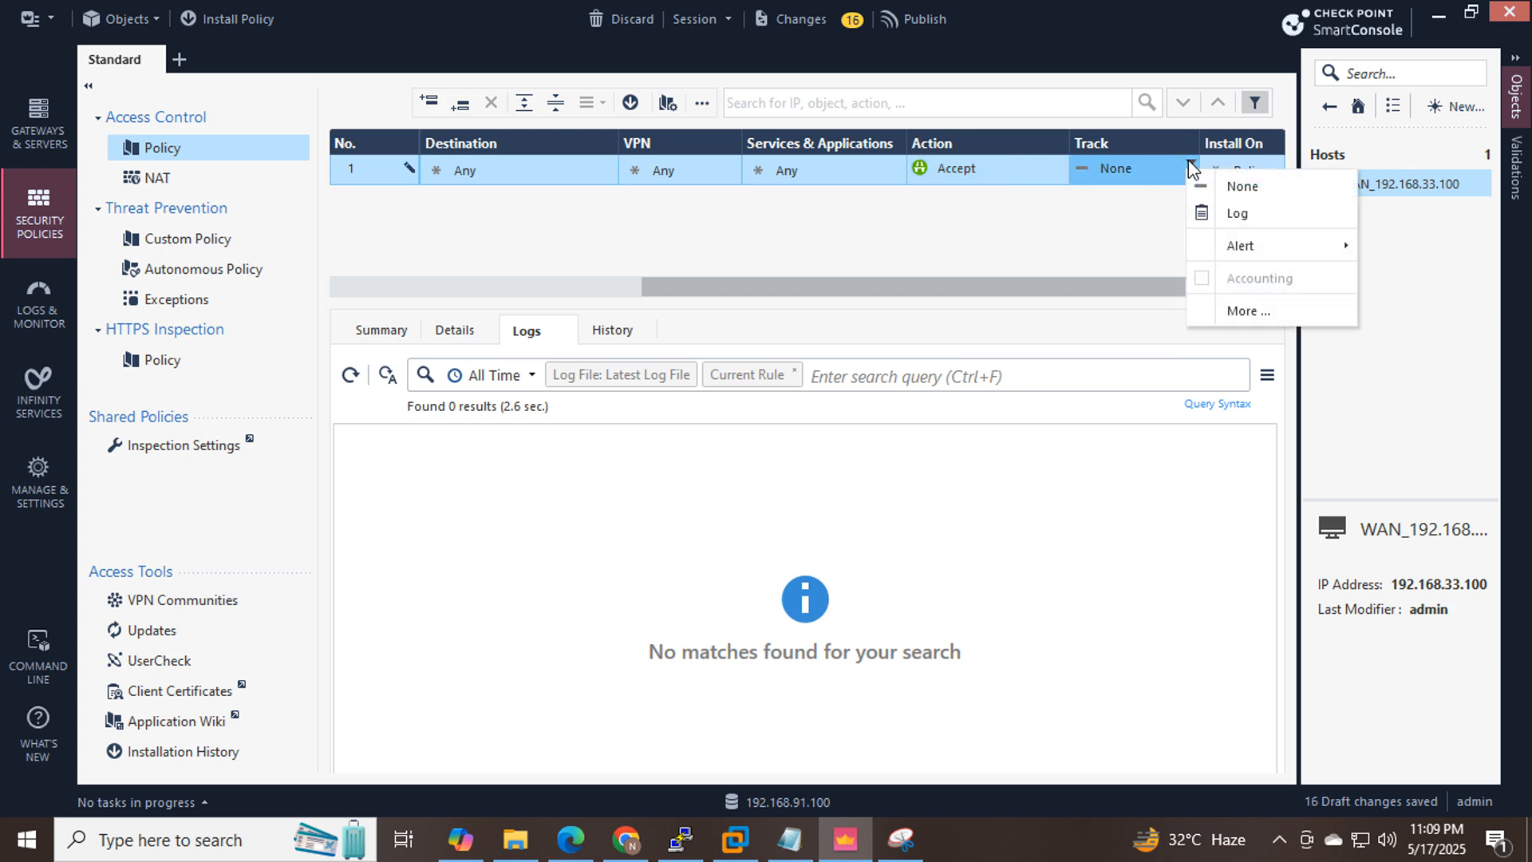
{"action": "left_click", "coordinate": [1237, 212]}
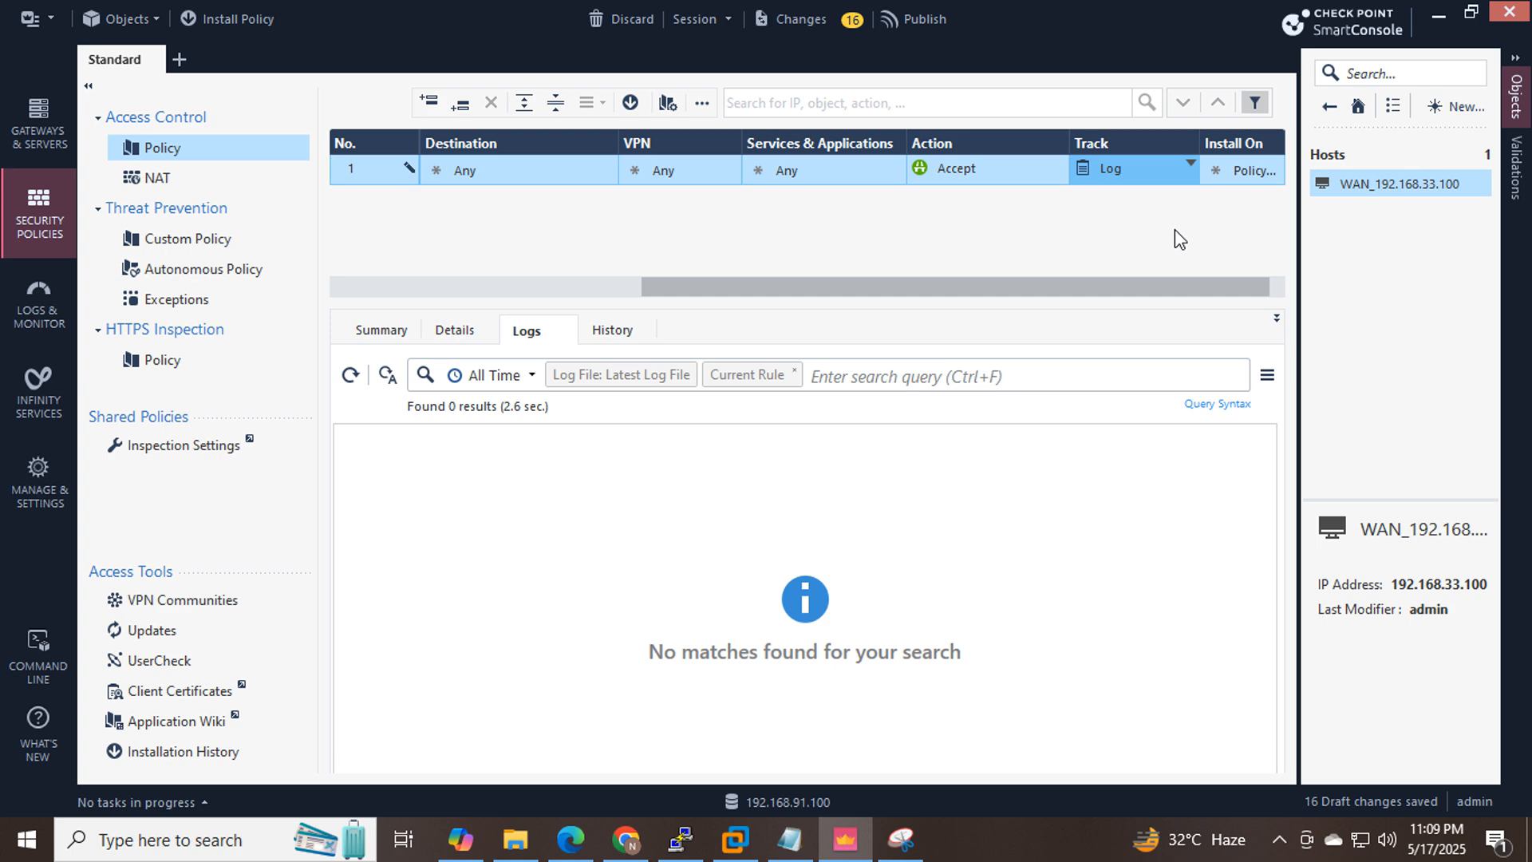
{"action": "left_click_drag", "start_coordinate": [1064, 288], "coordinate": [420, 285]}
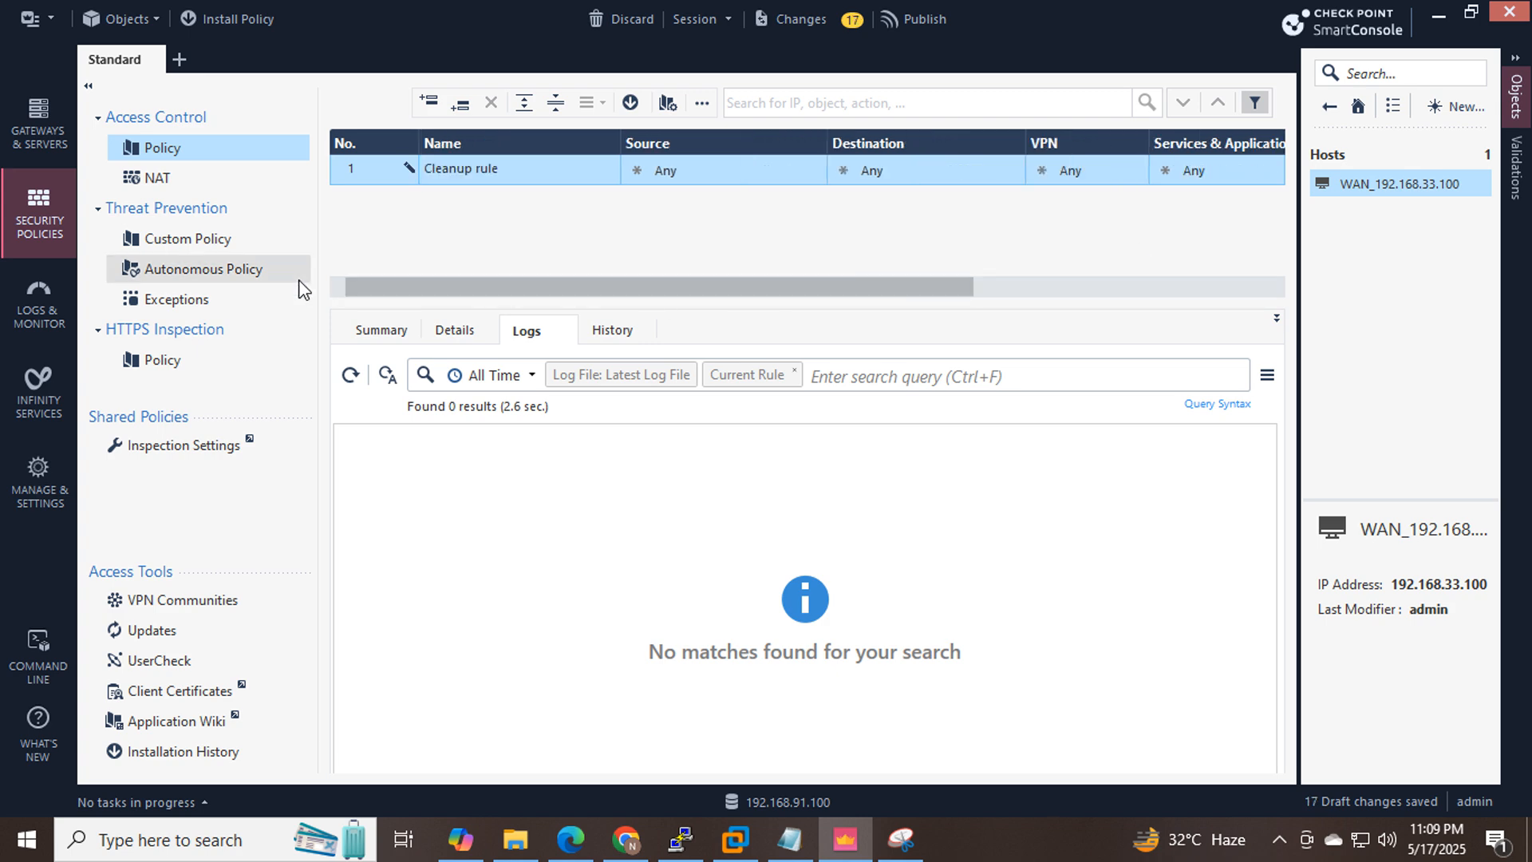
{"action": "left_click", "coordinate": [800, 843]}
Highlight the NAT step and the whole checklist from interface config to policy in the notes.
{"action": "left_click", "coordinate": [839, 348]}
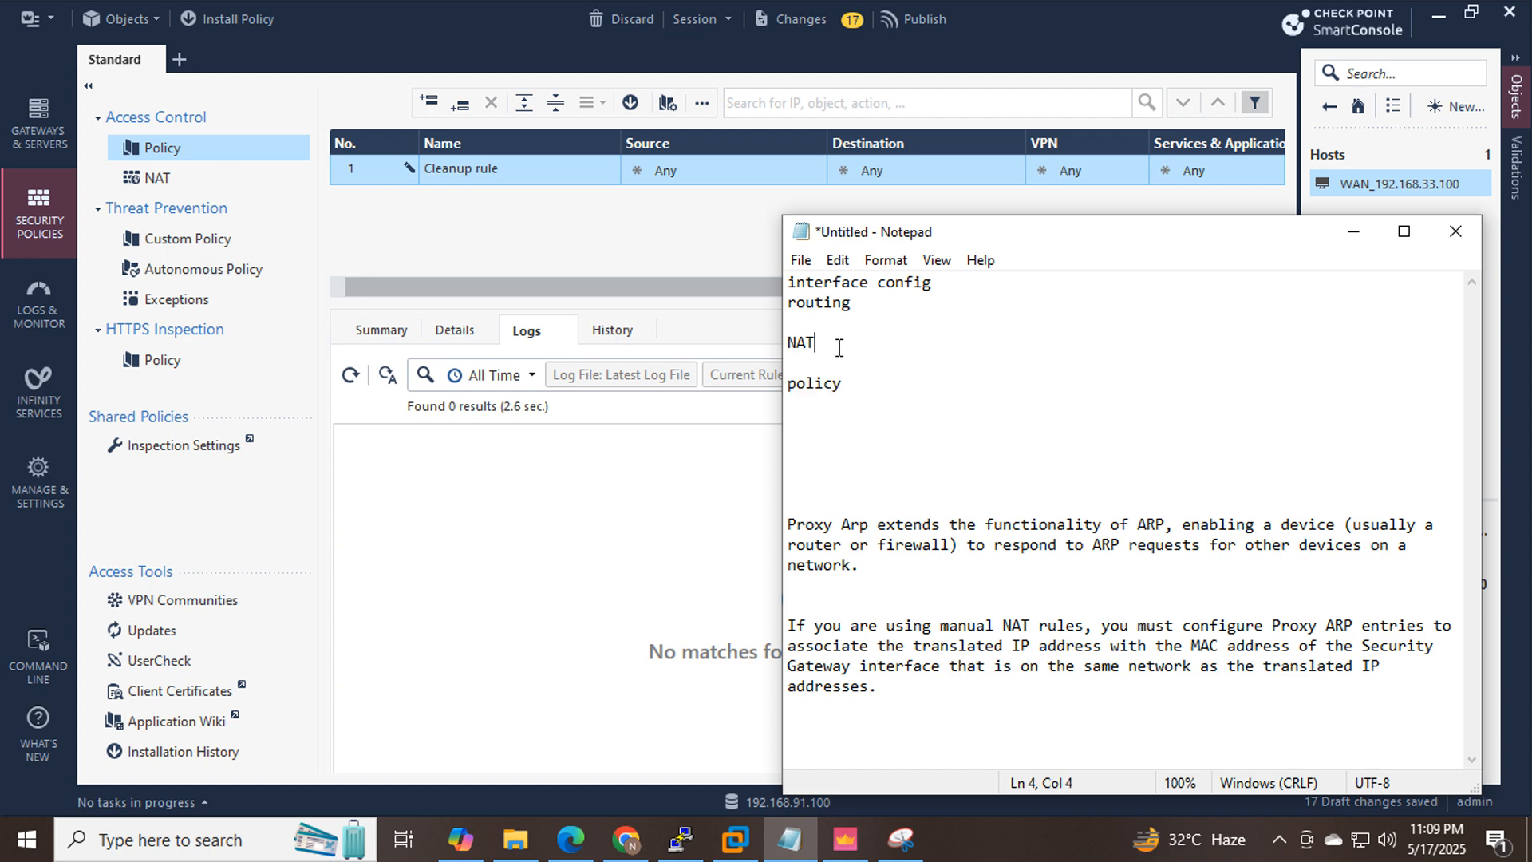
{"action": "left_click_drag", "start_coordinate": [839, 348], "coordinate": [786, 386]}
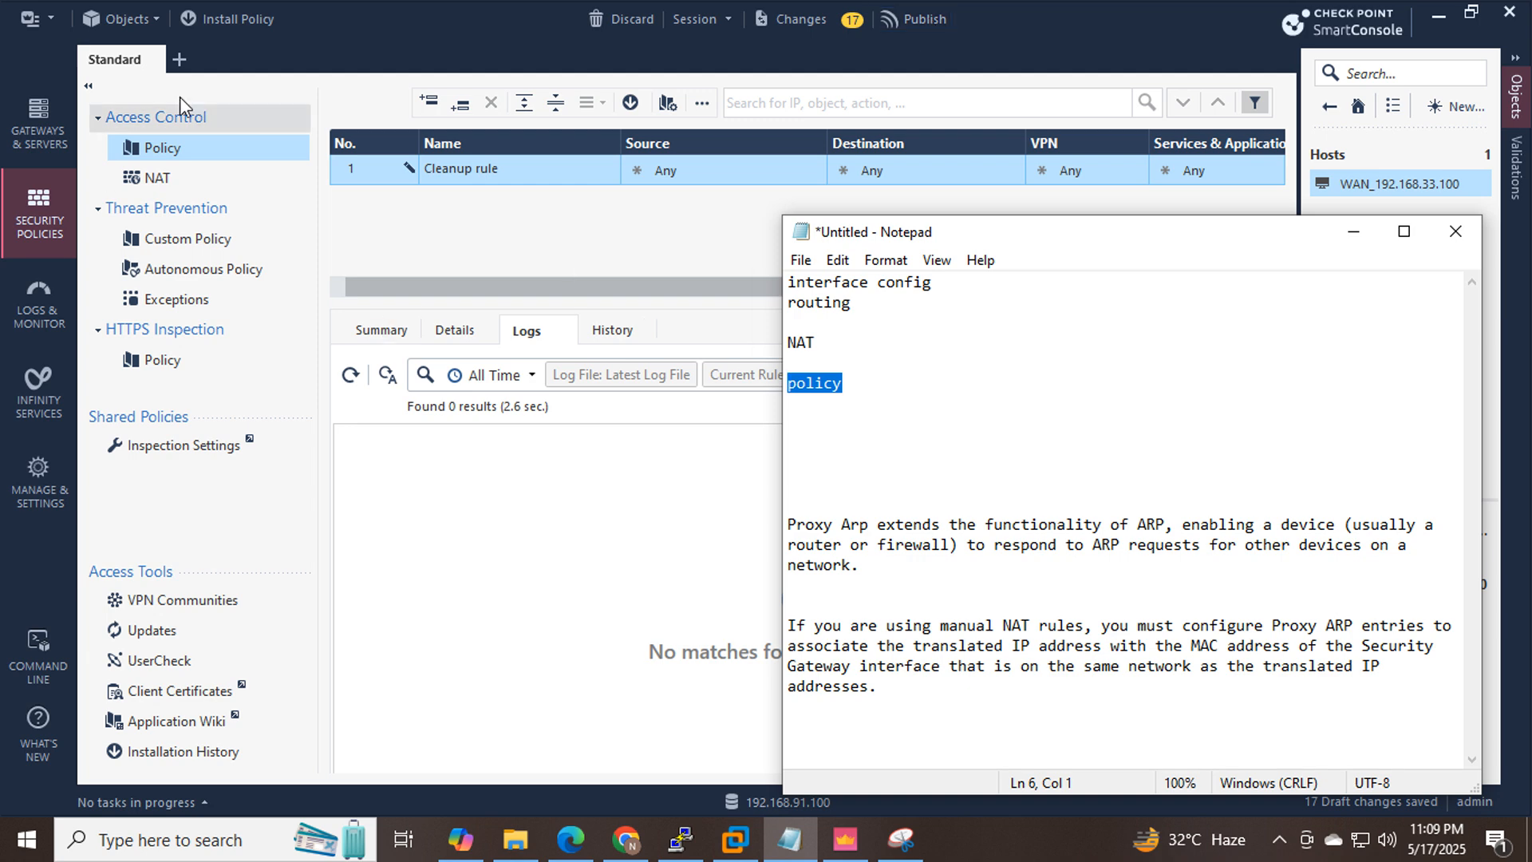
{"action": "left_click", "coordinate": [947, 399]}
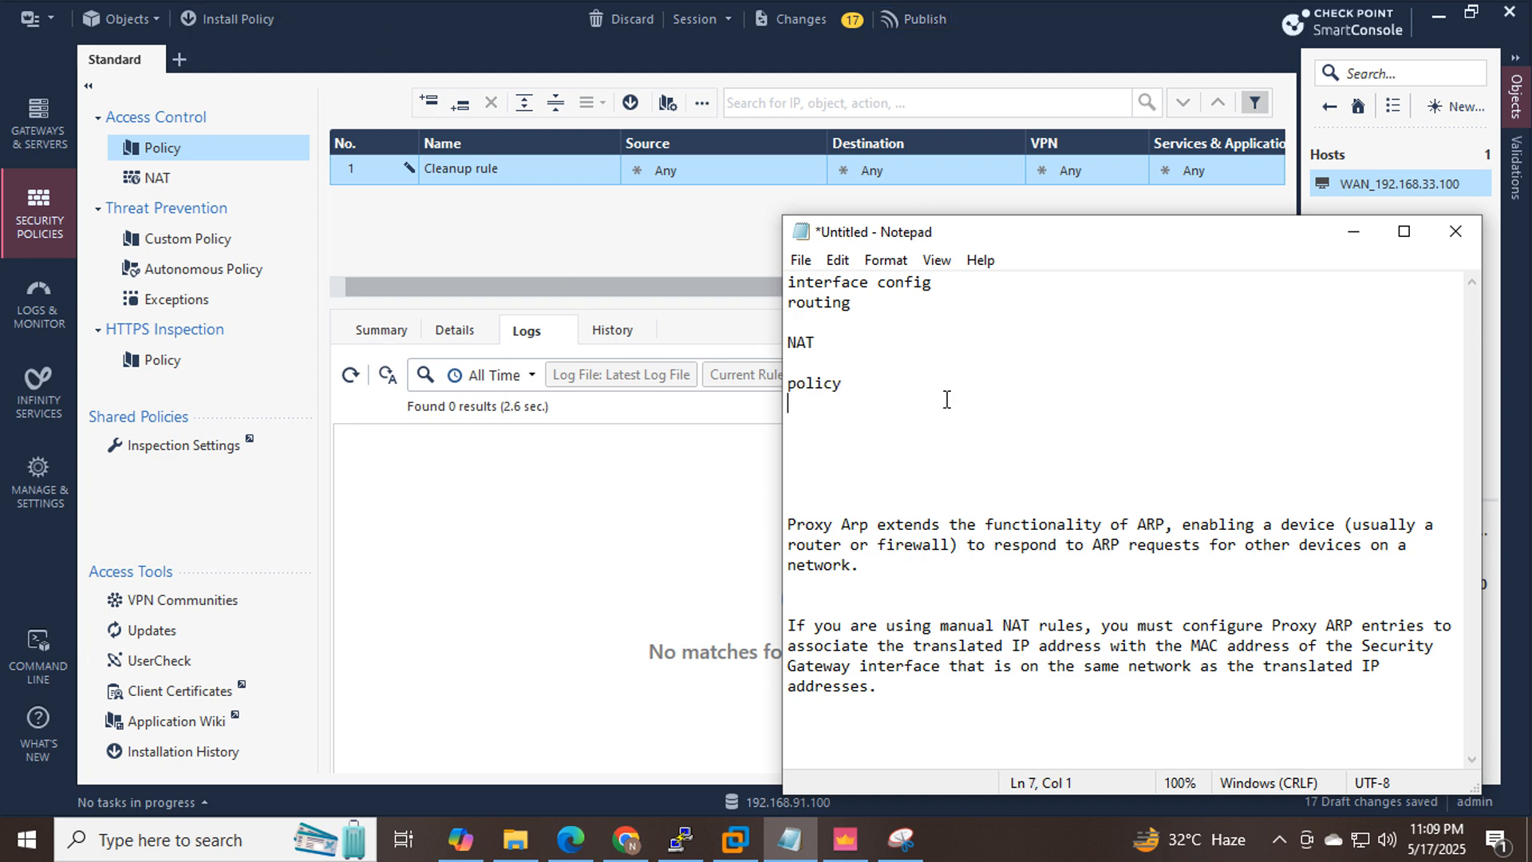
{"action": "left_click_drag", "start_coordinate": [934, 399], "coordinate": [771, 275]}
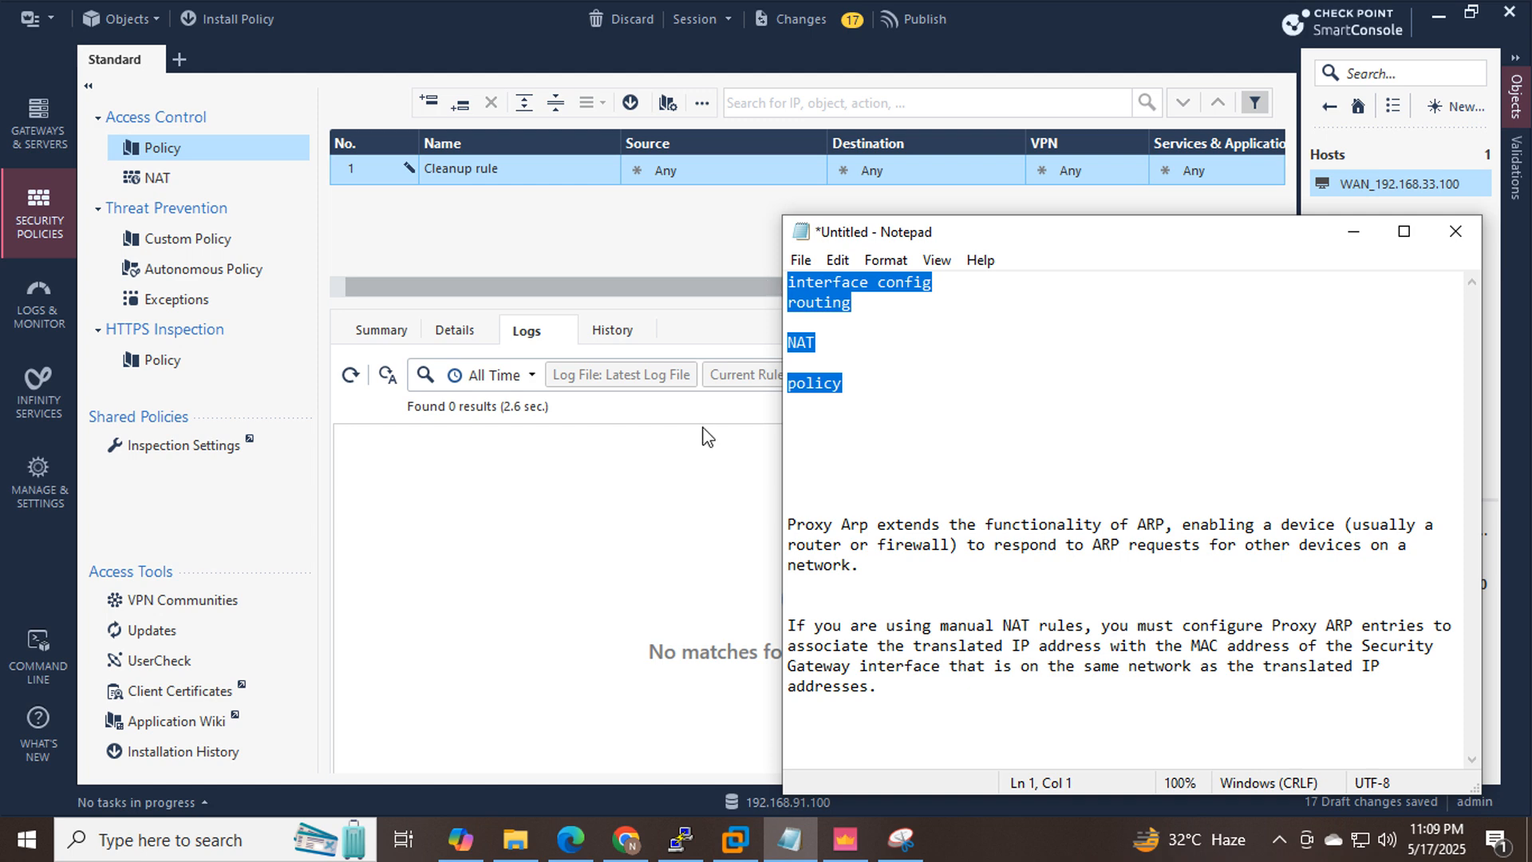
{"action": "left_click", "coordinate": [626, 840]}
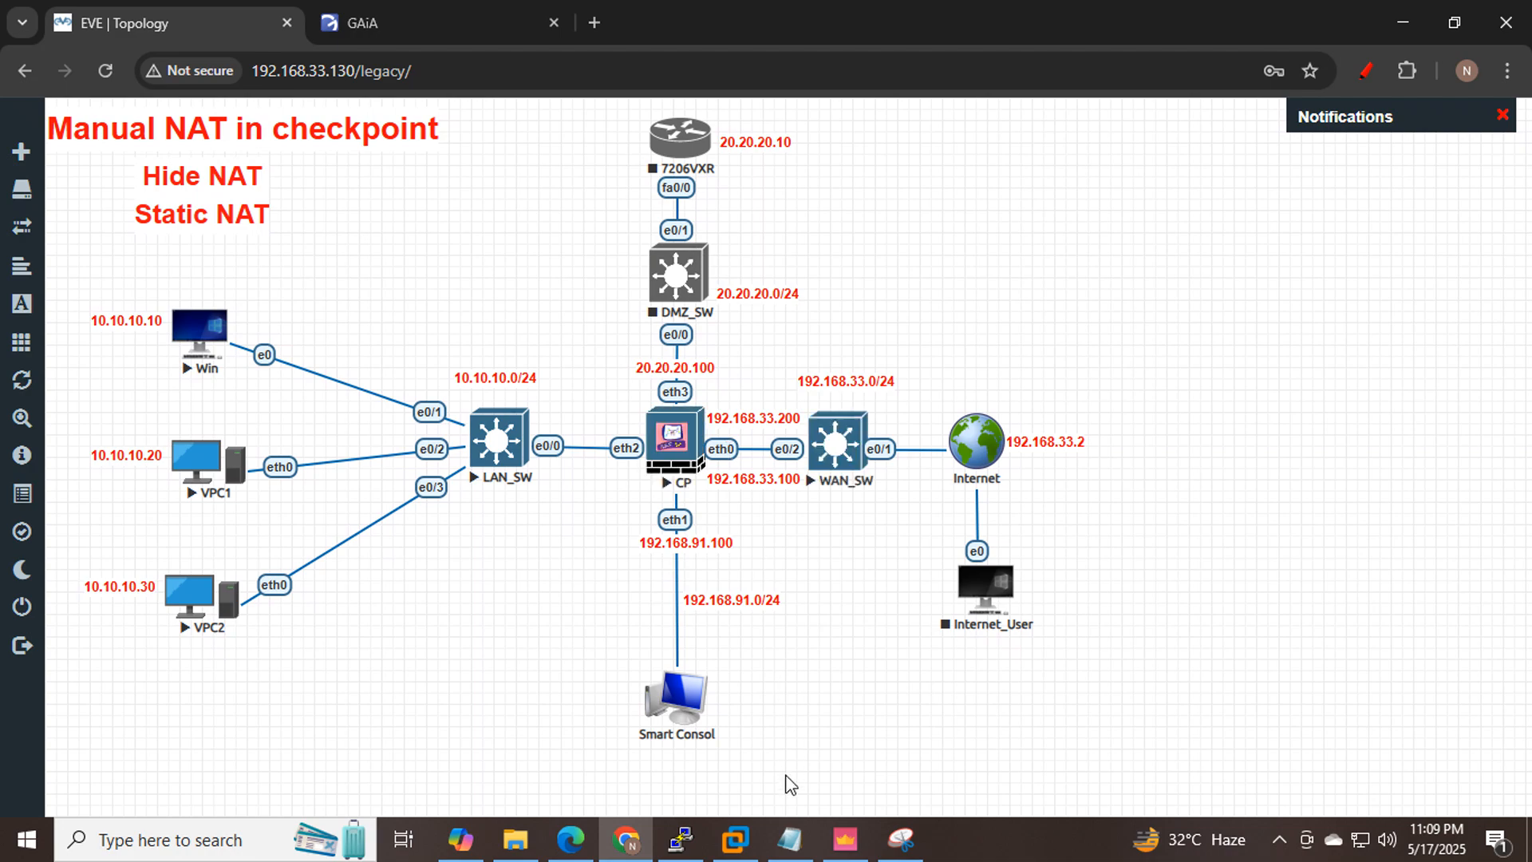
Highlight the term 'Proxy Arp' in the notes several times to emphasise it.
{"action": "left_click", "coordinate": [789, 838]}
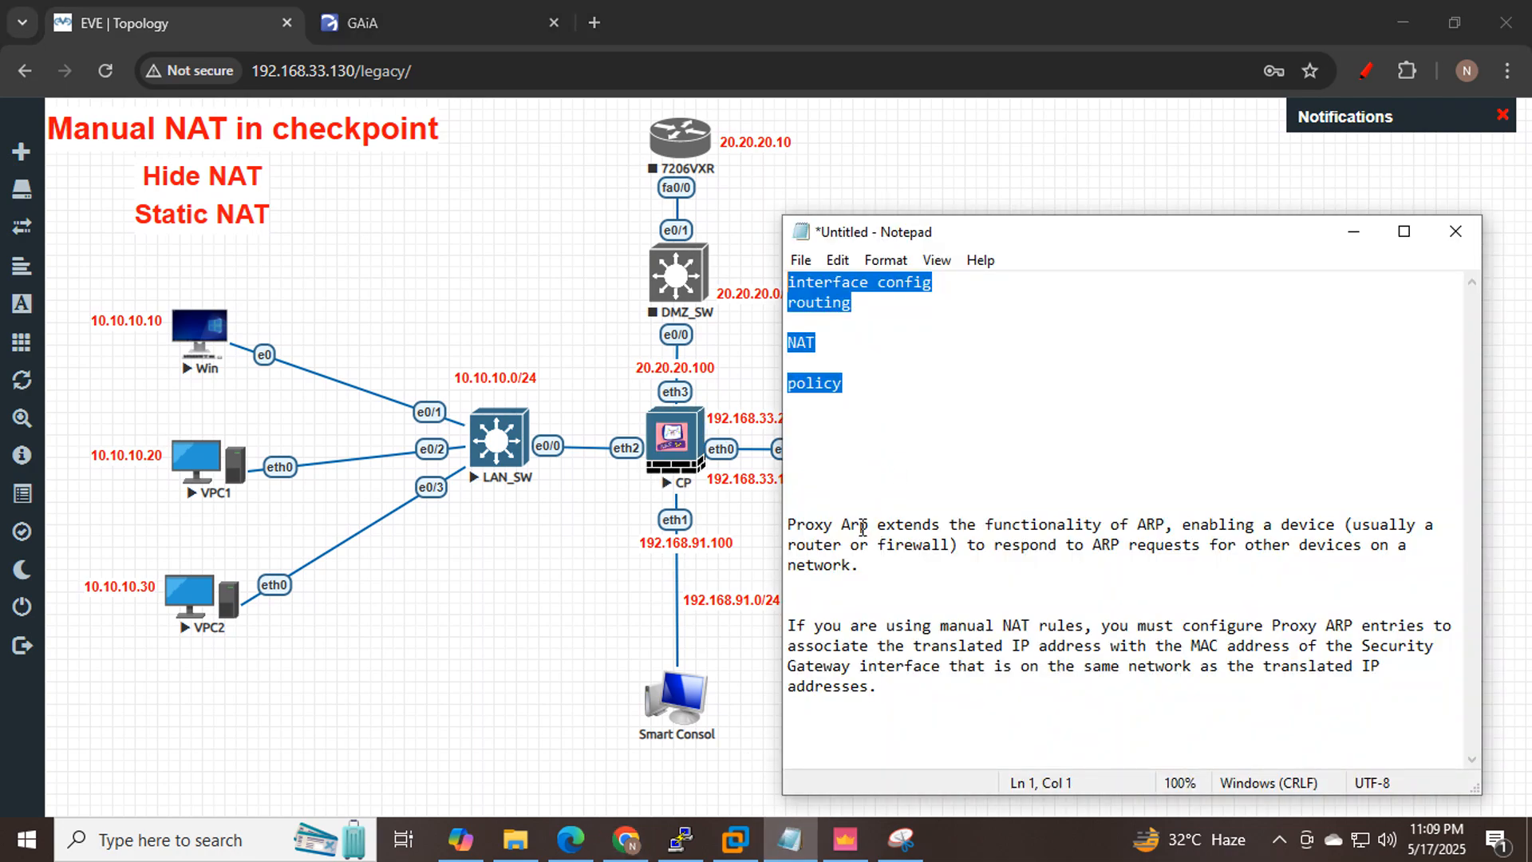
{"action": "left_click_drag", "start_coordinate": [878, 524], "coordinate": [788, 518]}
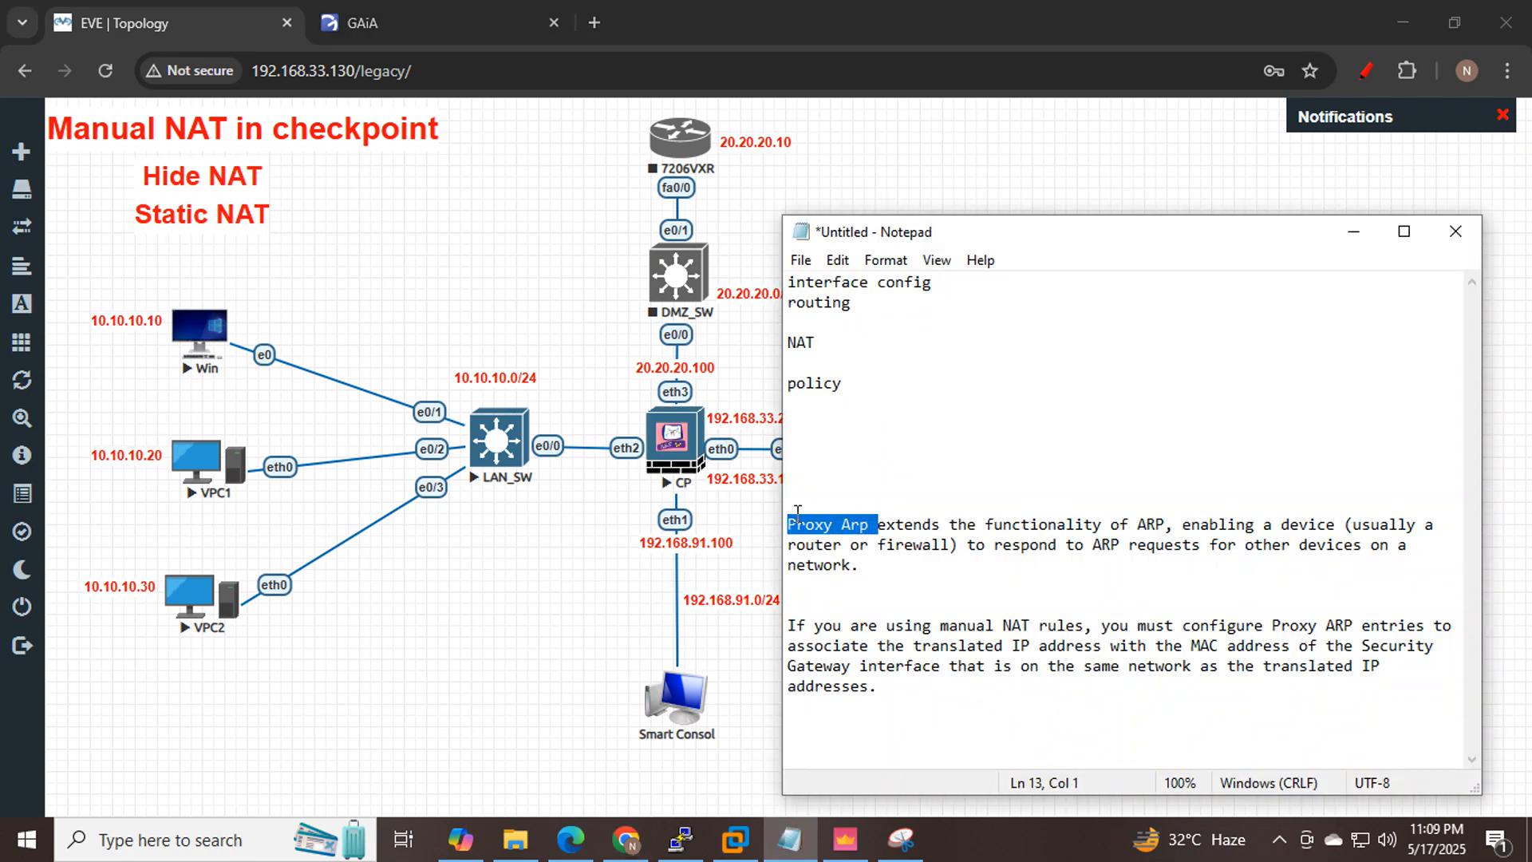
{"action": "left_click", "coordinate": [872, 525]}
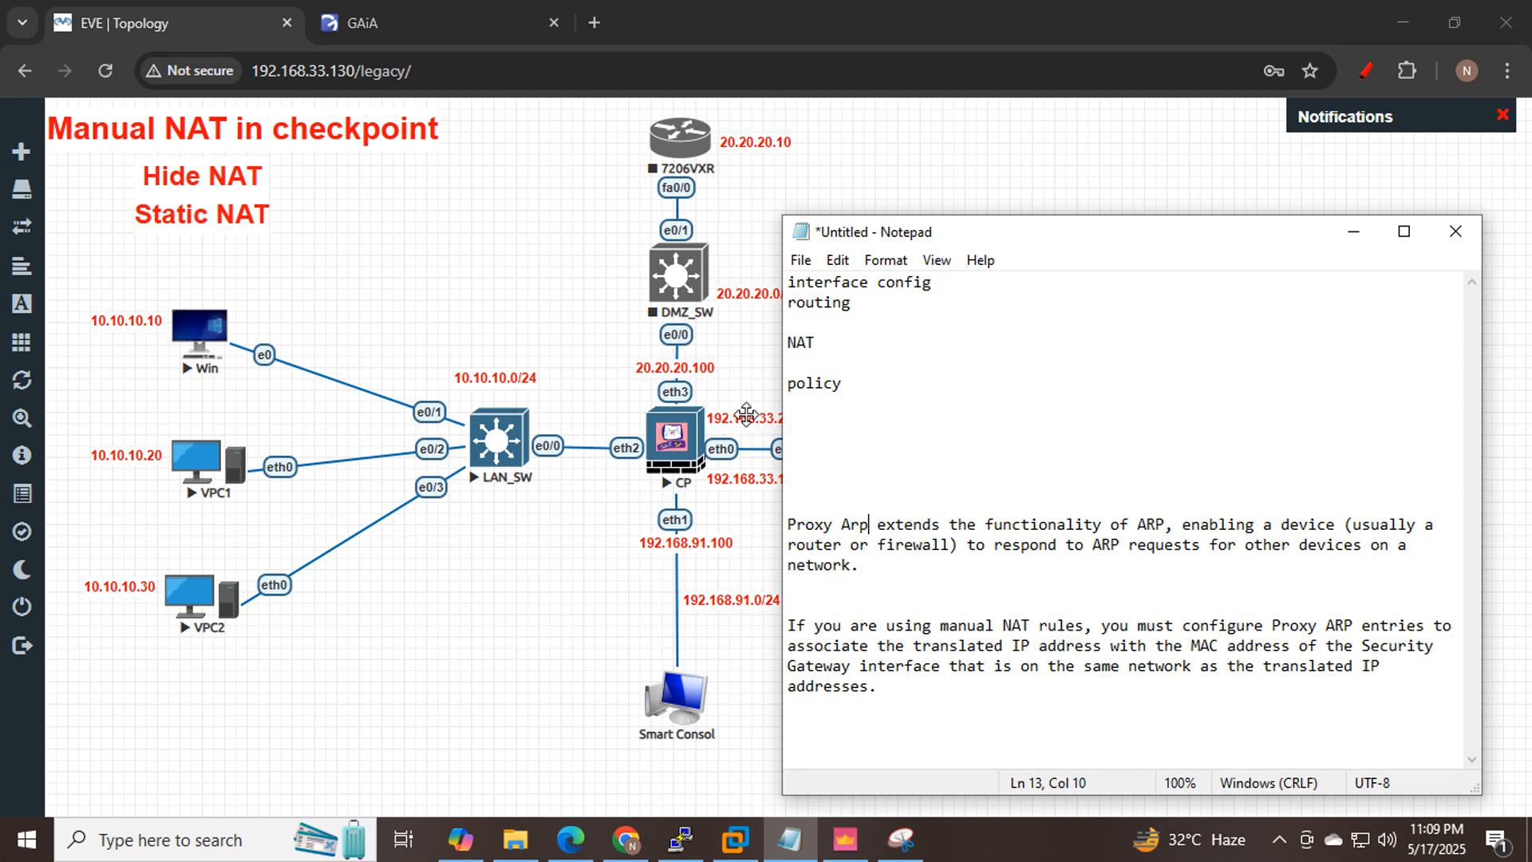
{"action": "left_click_drag", "start_coordinate": [868, 524], "coordinate": [788, 527]}
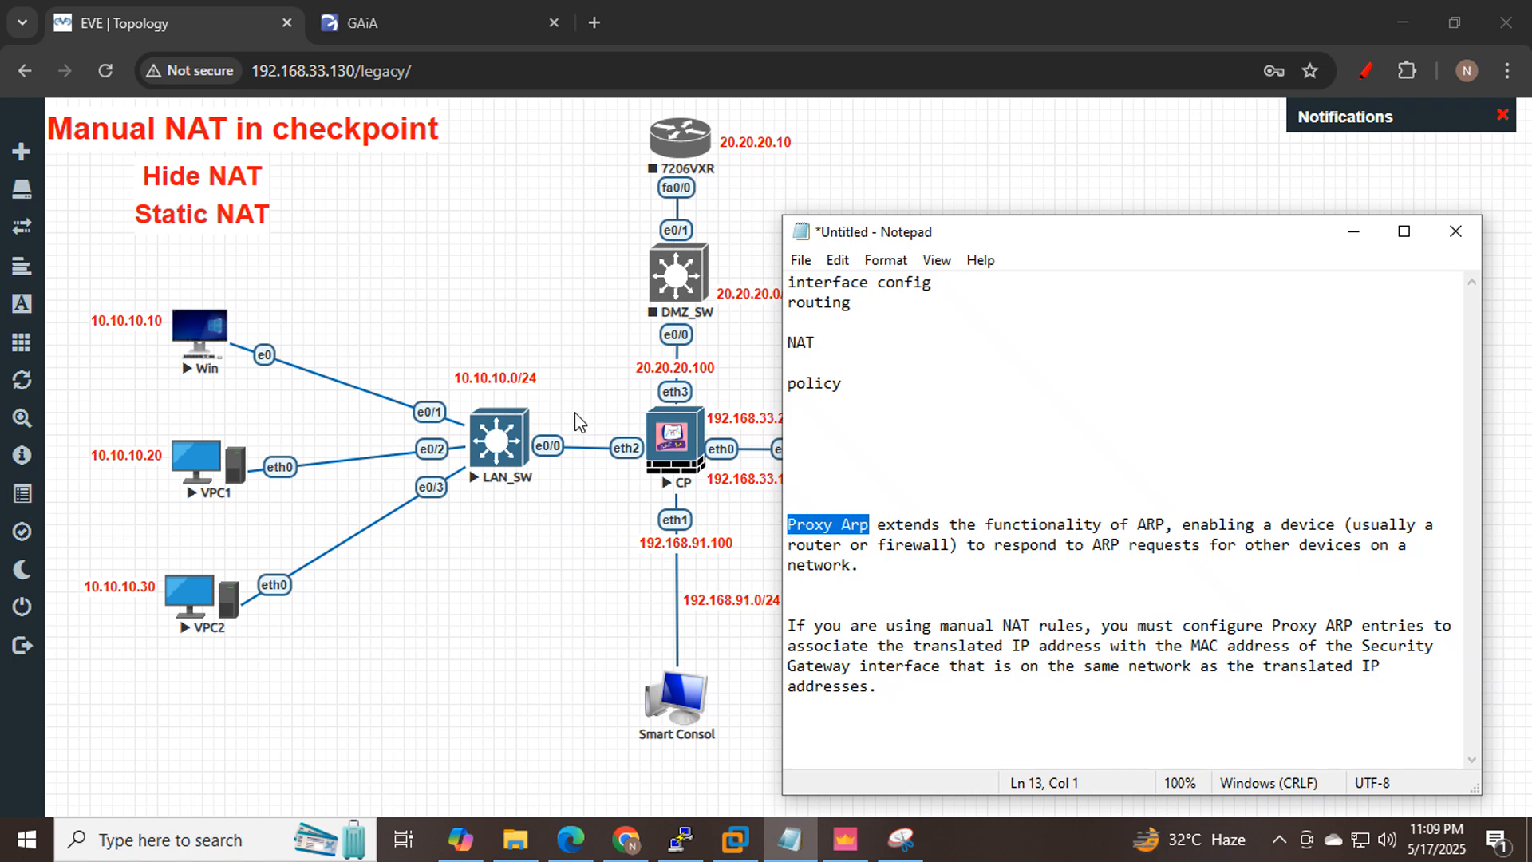
{"action": "left_click", "coordinate": [869, 530]}
{"action": "left_click_drag", "start_coordinate": [868, 524], "coordinate": [786, 523]}
{"action": "left_click", "coordinate": [844, 848]}
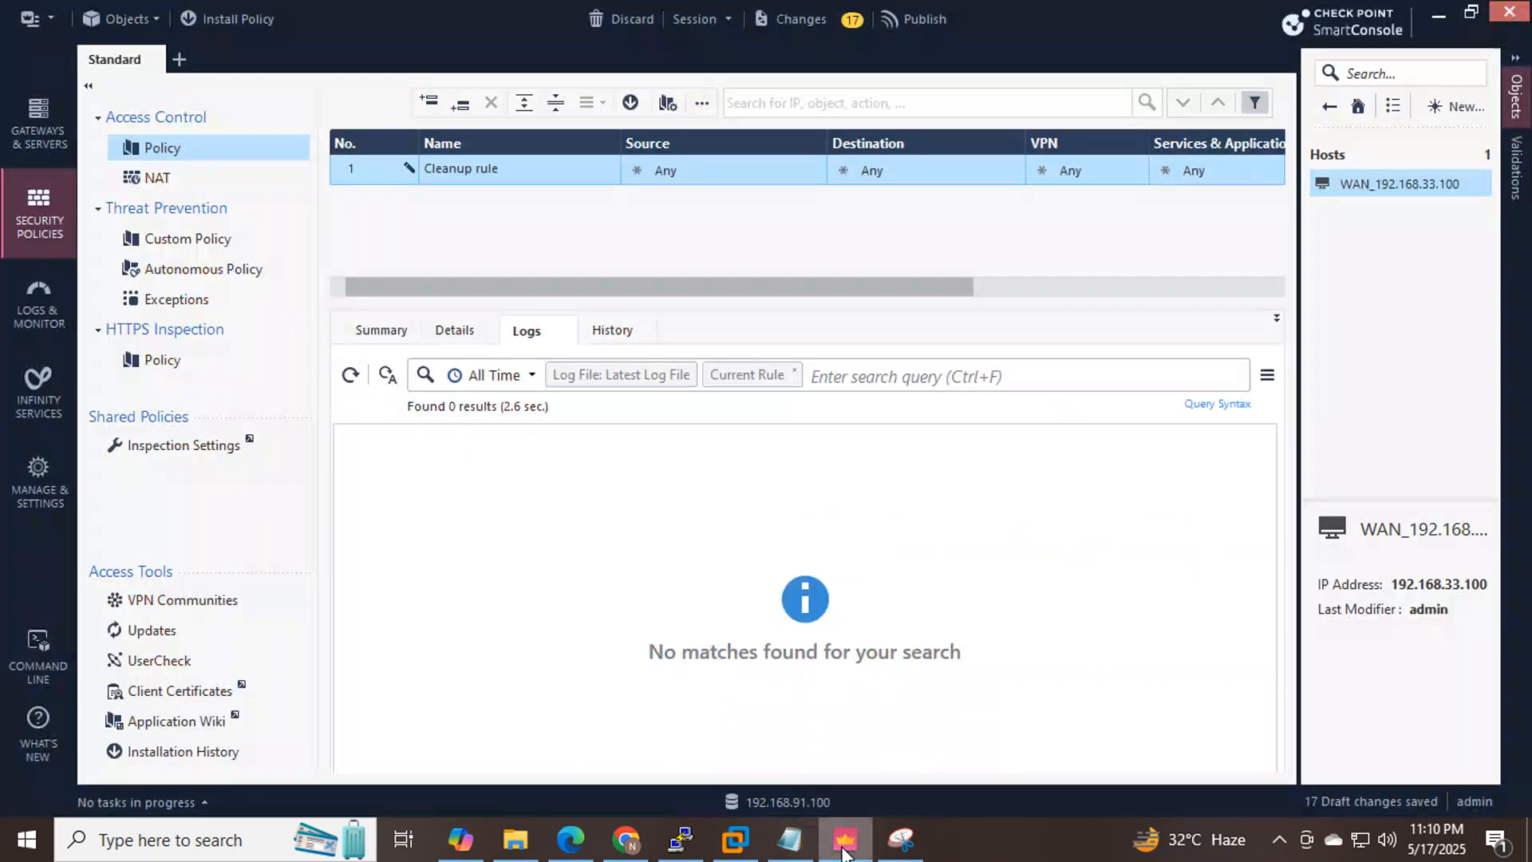
Enable 'Merge manual proxy ARP configuration' on the NAT page of Global Properties.
{"action": "left_click", "coordinate": [50, 19]}
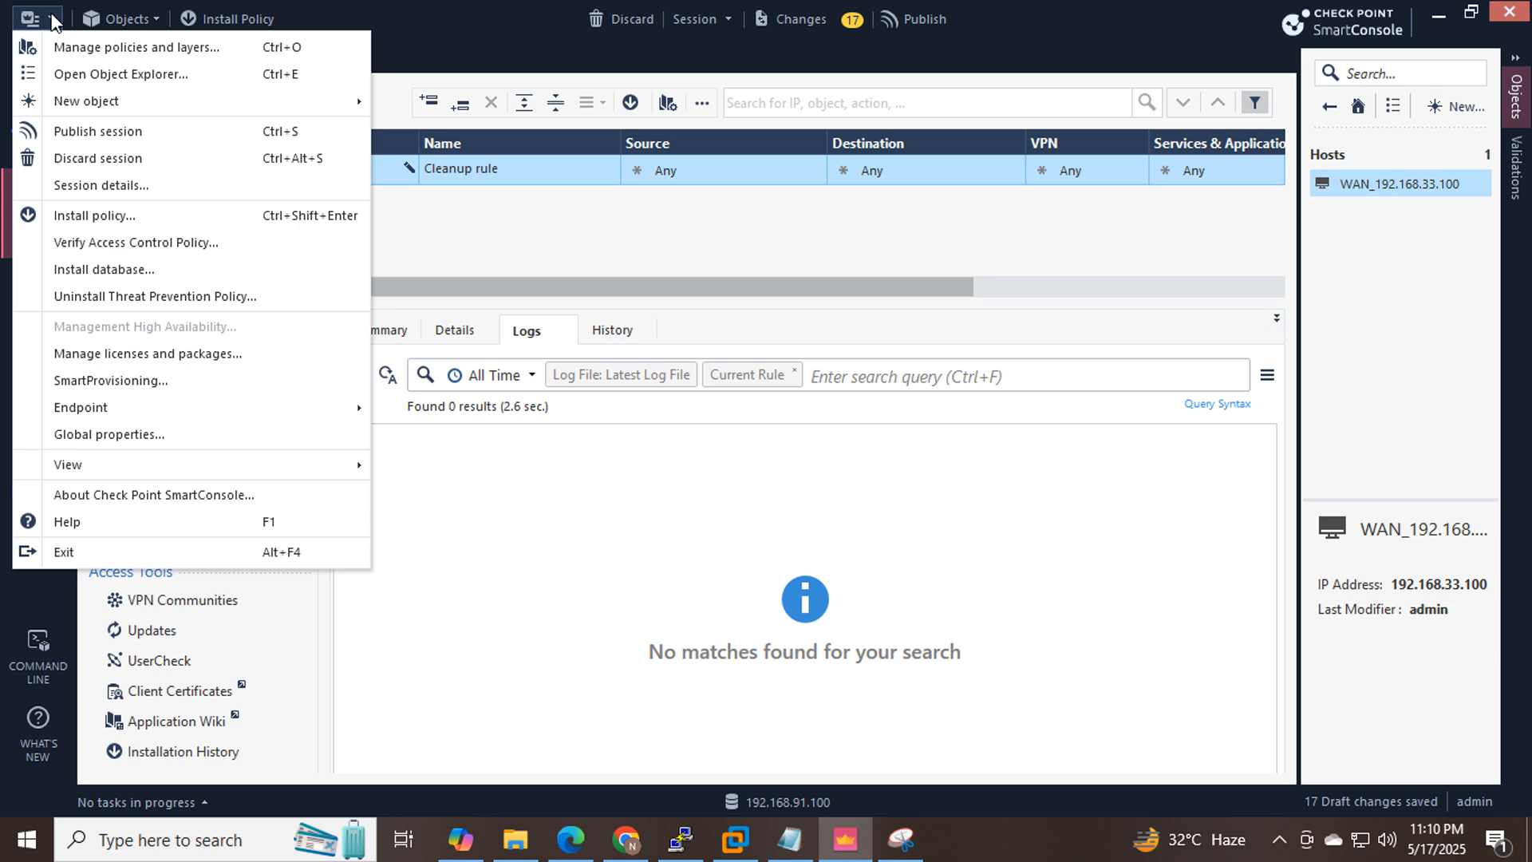
{"action": "left_click", "coordinate": [133, 432]}
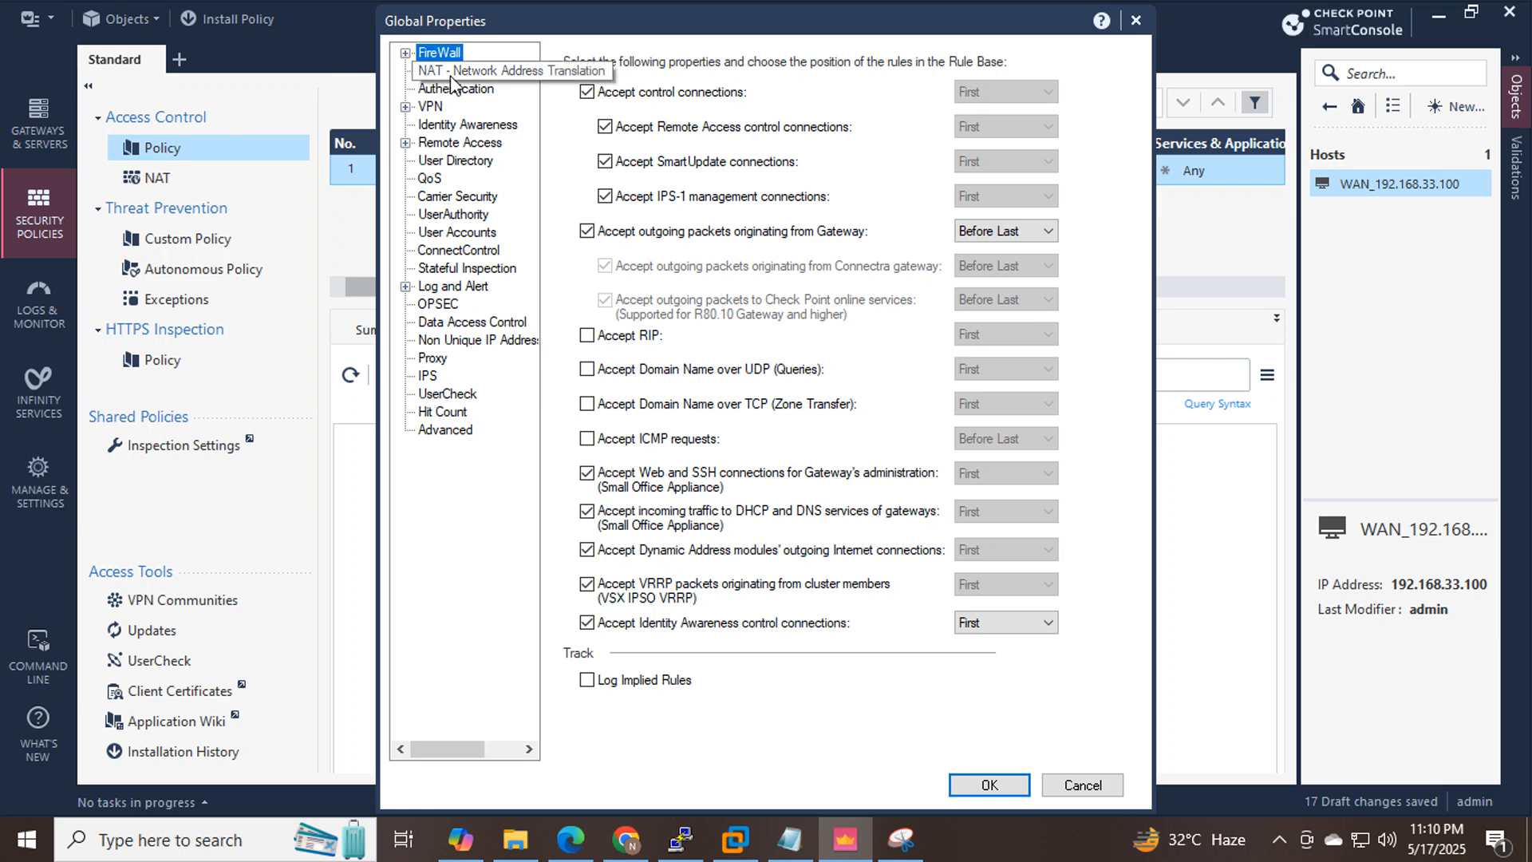
{"action": "left_click", "coordinate": [452, 74]}
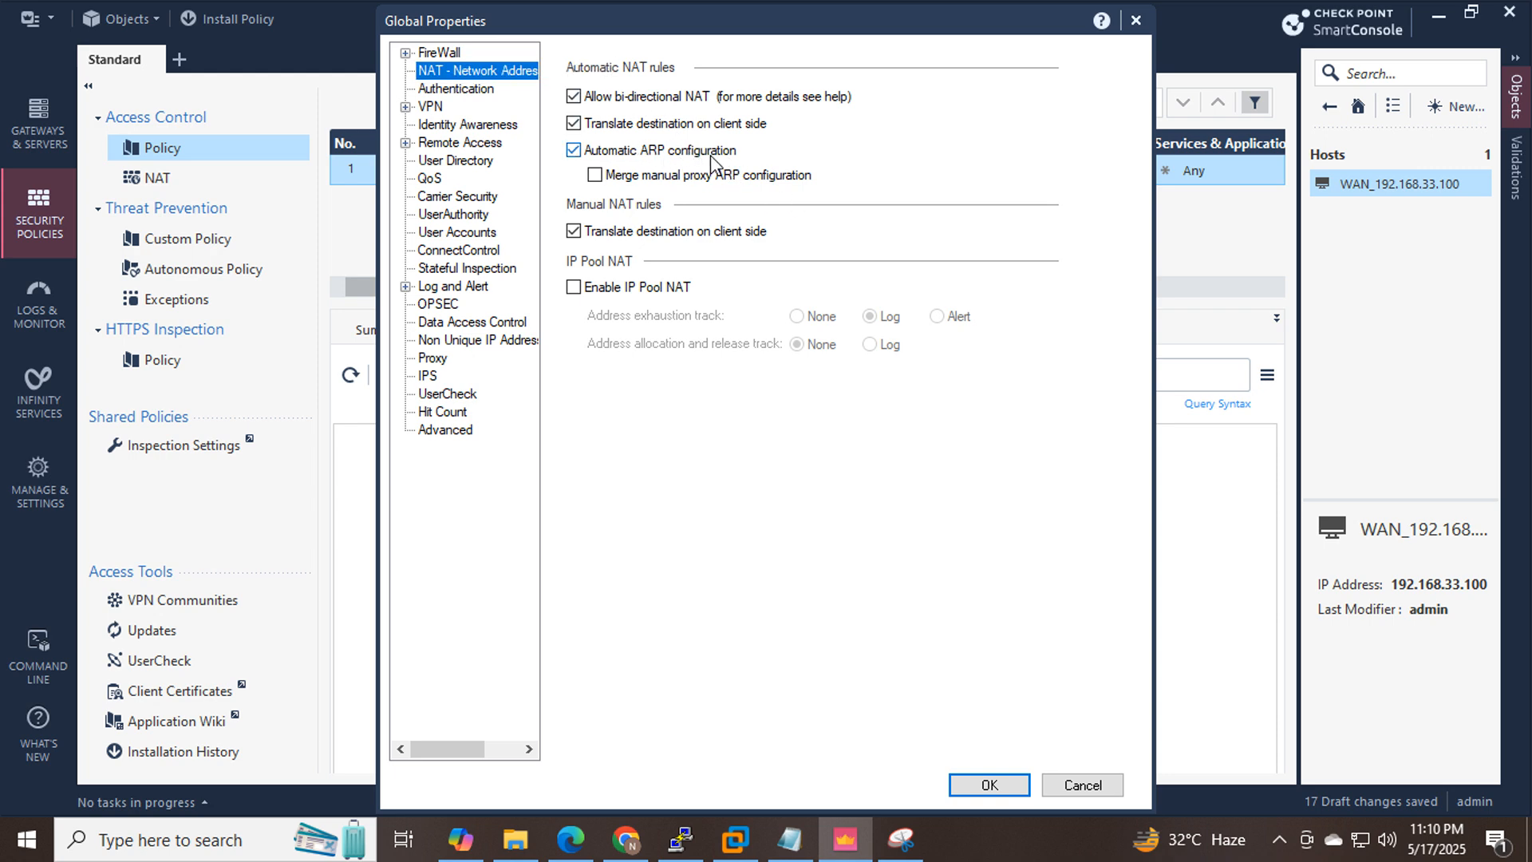
{"action": "left_click", "coordinate": [595, 177]}
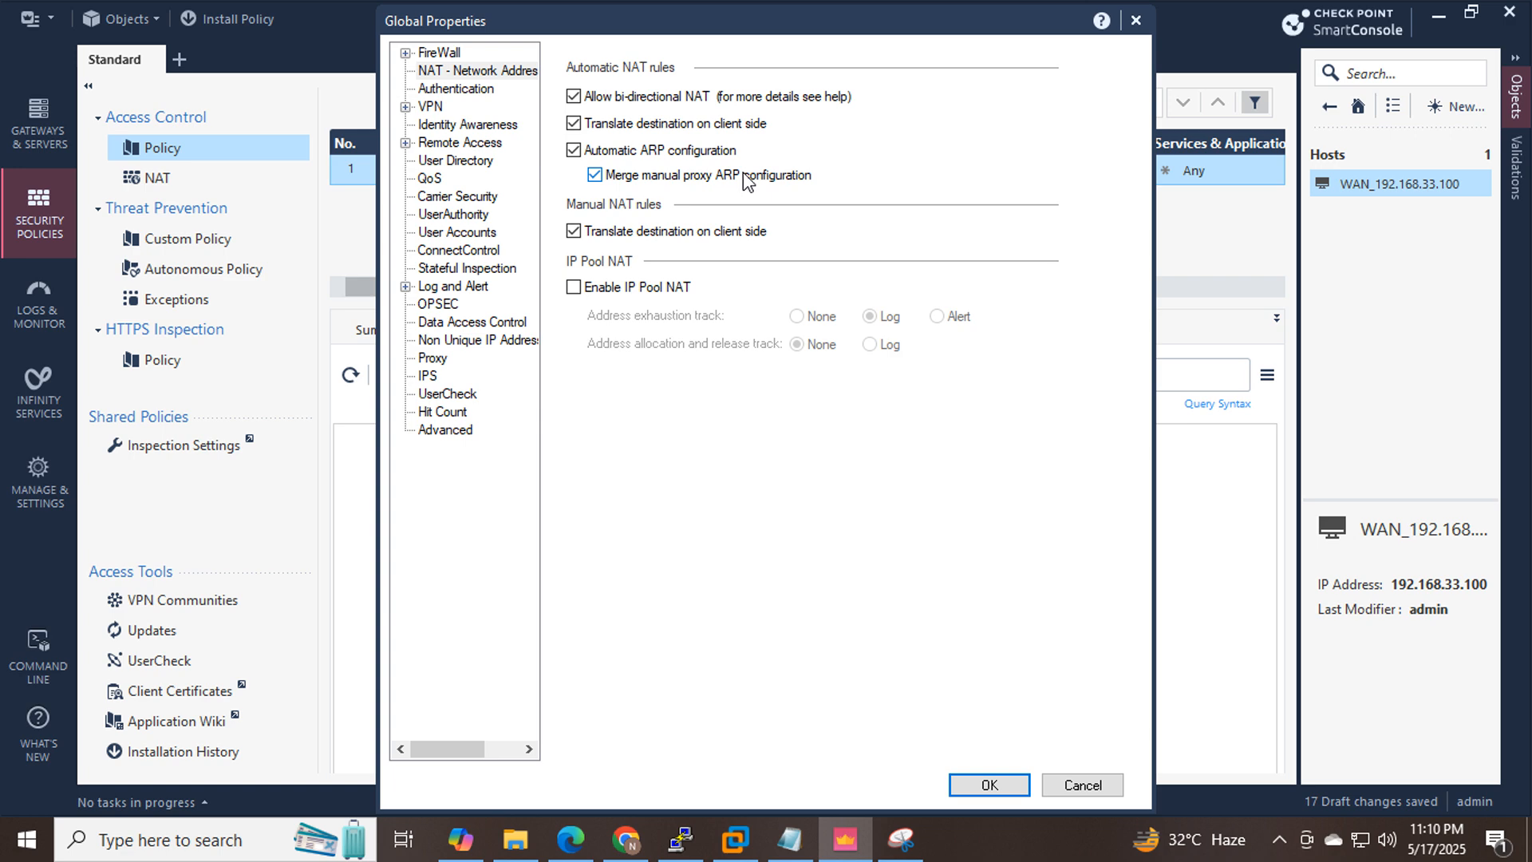
{"action": "left_click", "coordinate": [994, 789]}
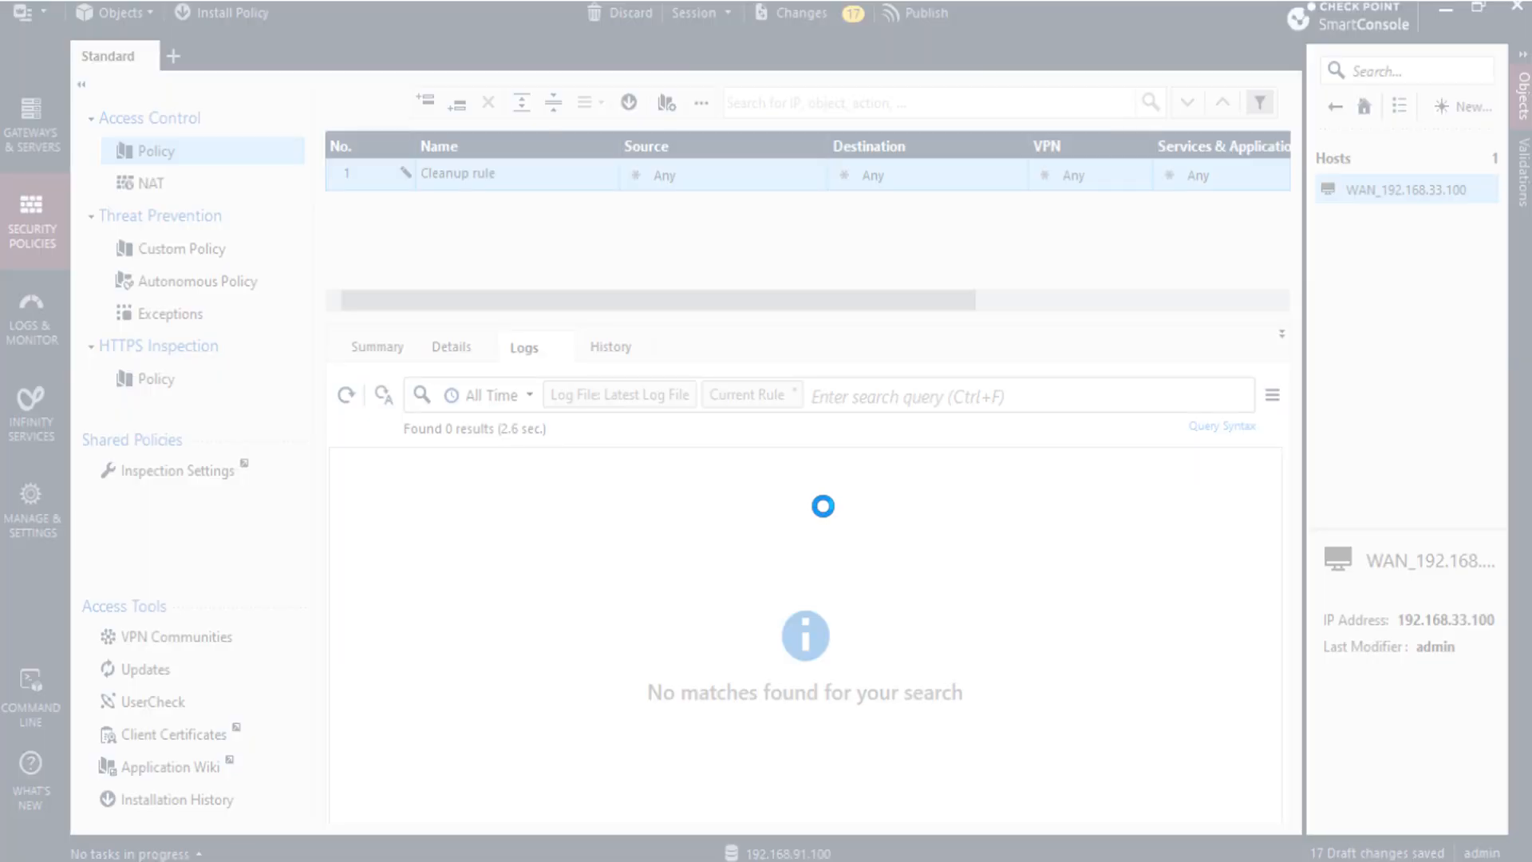
{"action": "left_click", "coordinate": [823, 506]}
Wait for SmartConsole to respond, then publish all 18 draft changes.
{"action": "left_click", "coordinate": [802, 513]}
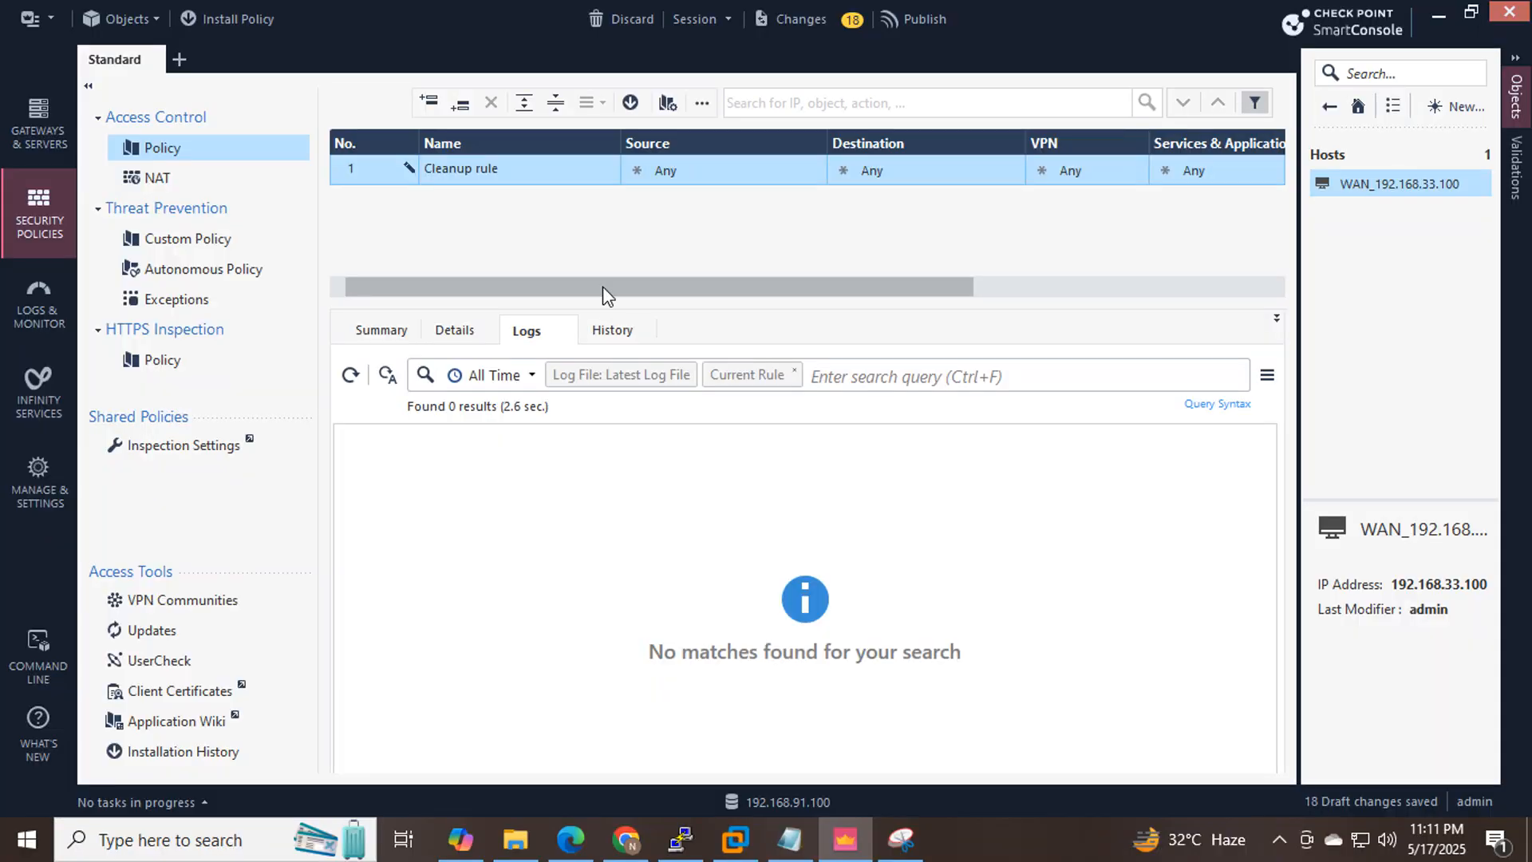
{"action": "left_click", "coordinate": [925, 20]}
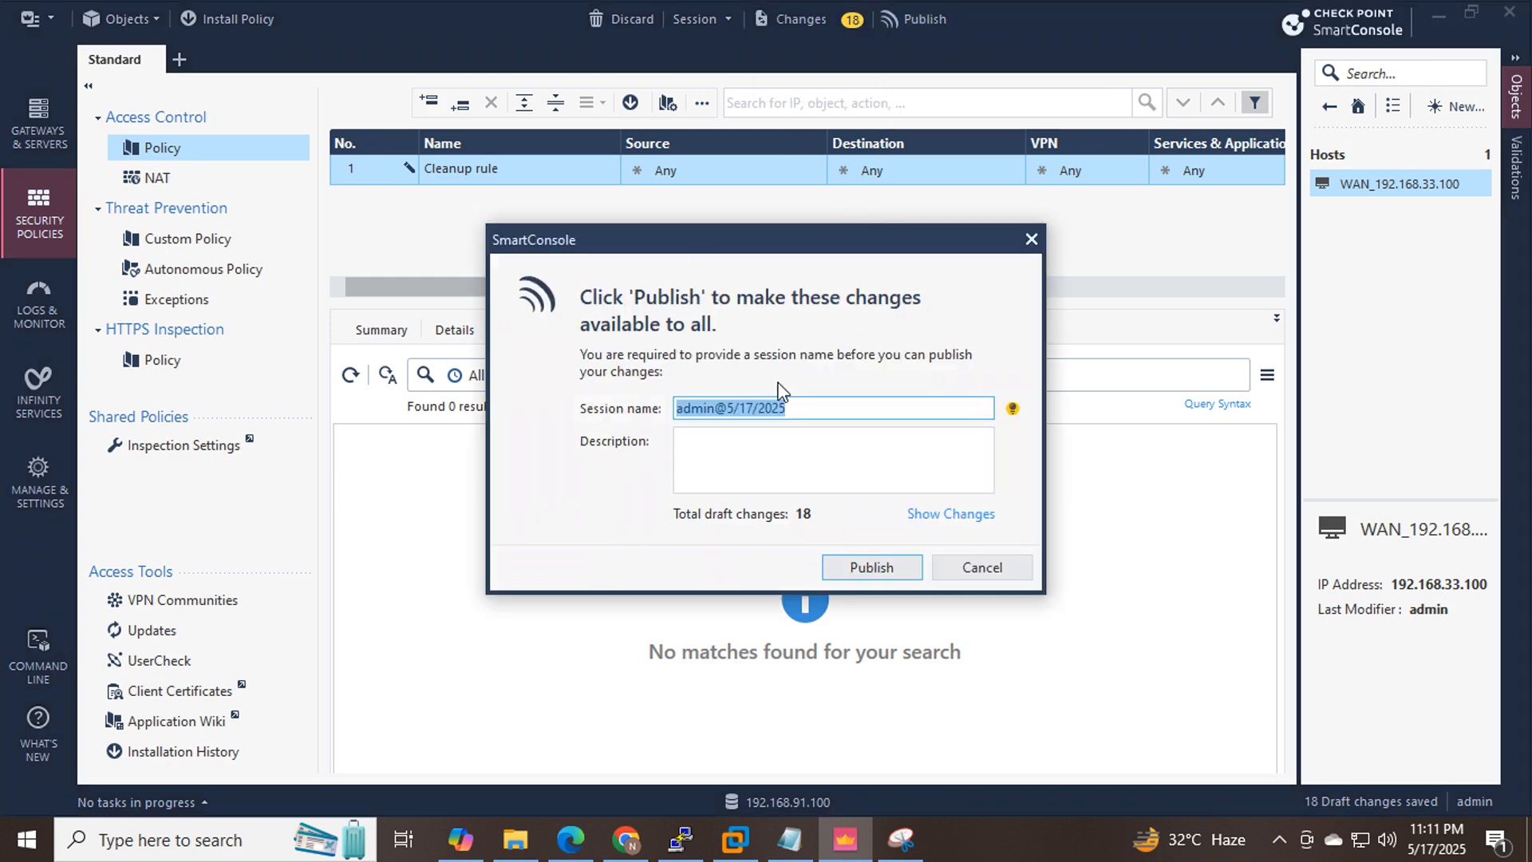
{"action": "left_click", "coordinate": [856, 568]}
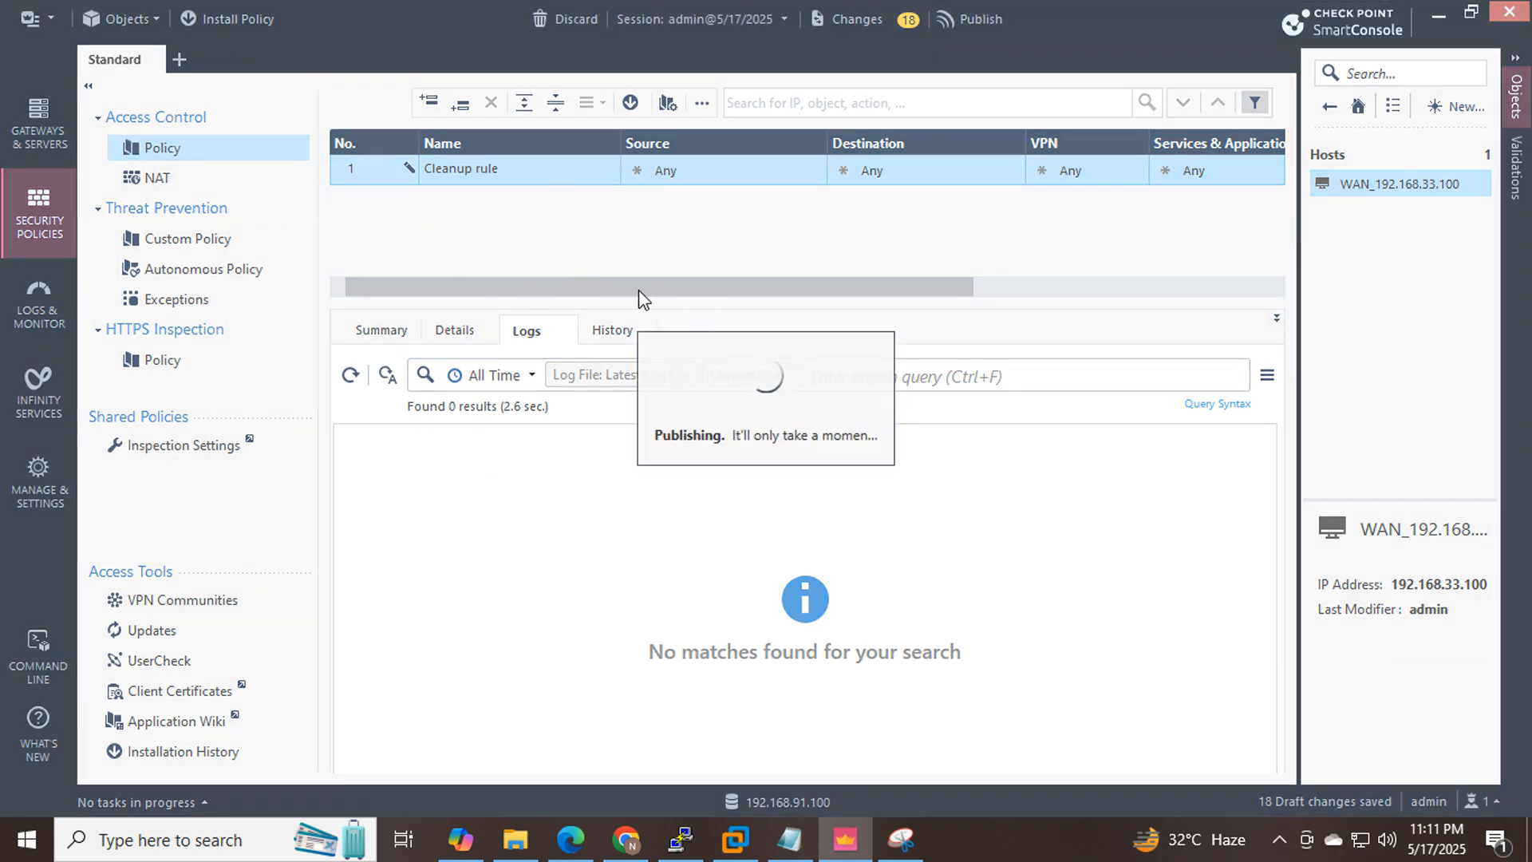
Log in to the gateway console as admin and run 'fw ctl arp'.
{"action": "left_click", "coordinate": [680, 838]}
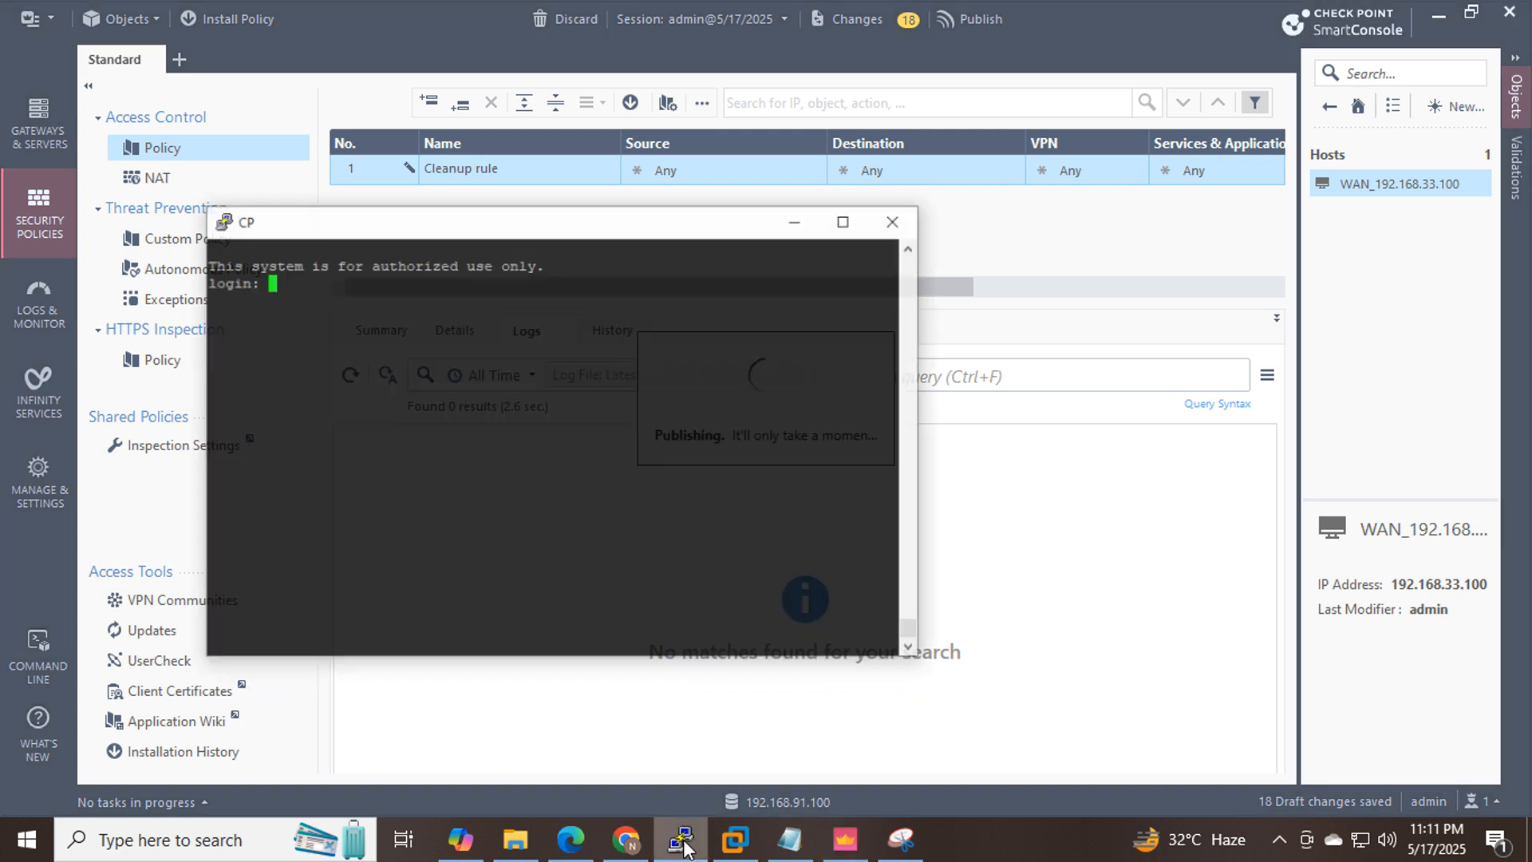
{"action": "type", "text": "admin"}
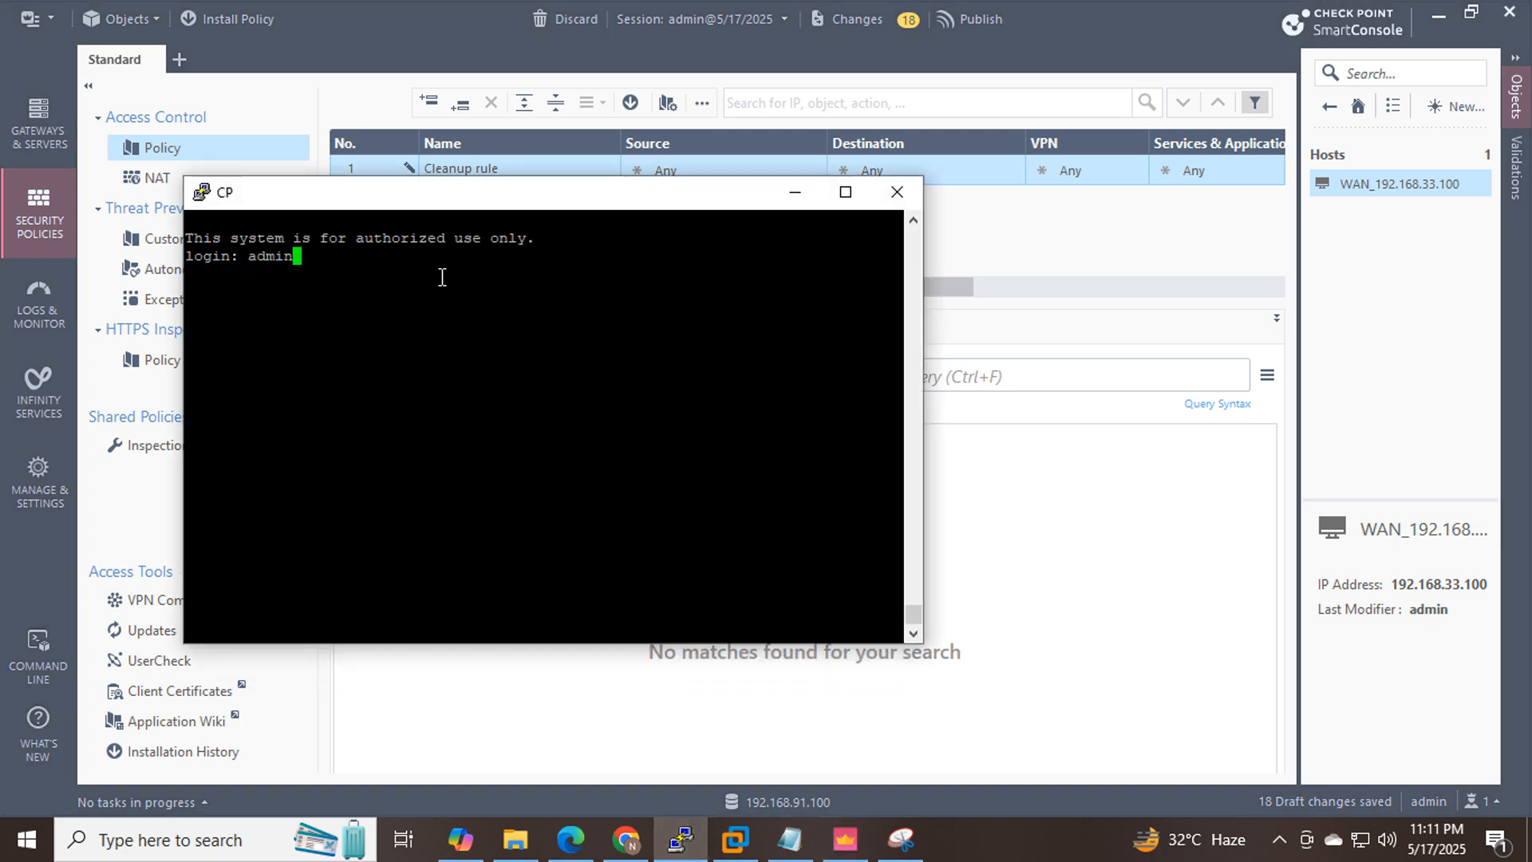
{"action": "key", "text": "Return"}
{"action": "key", "text": "Return"}
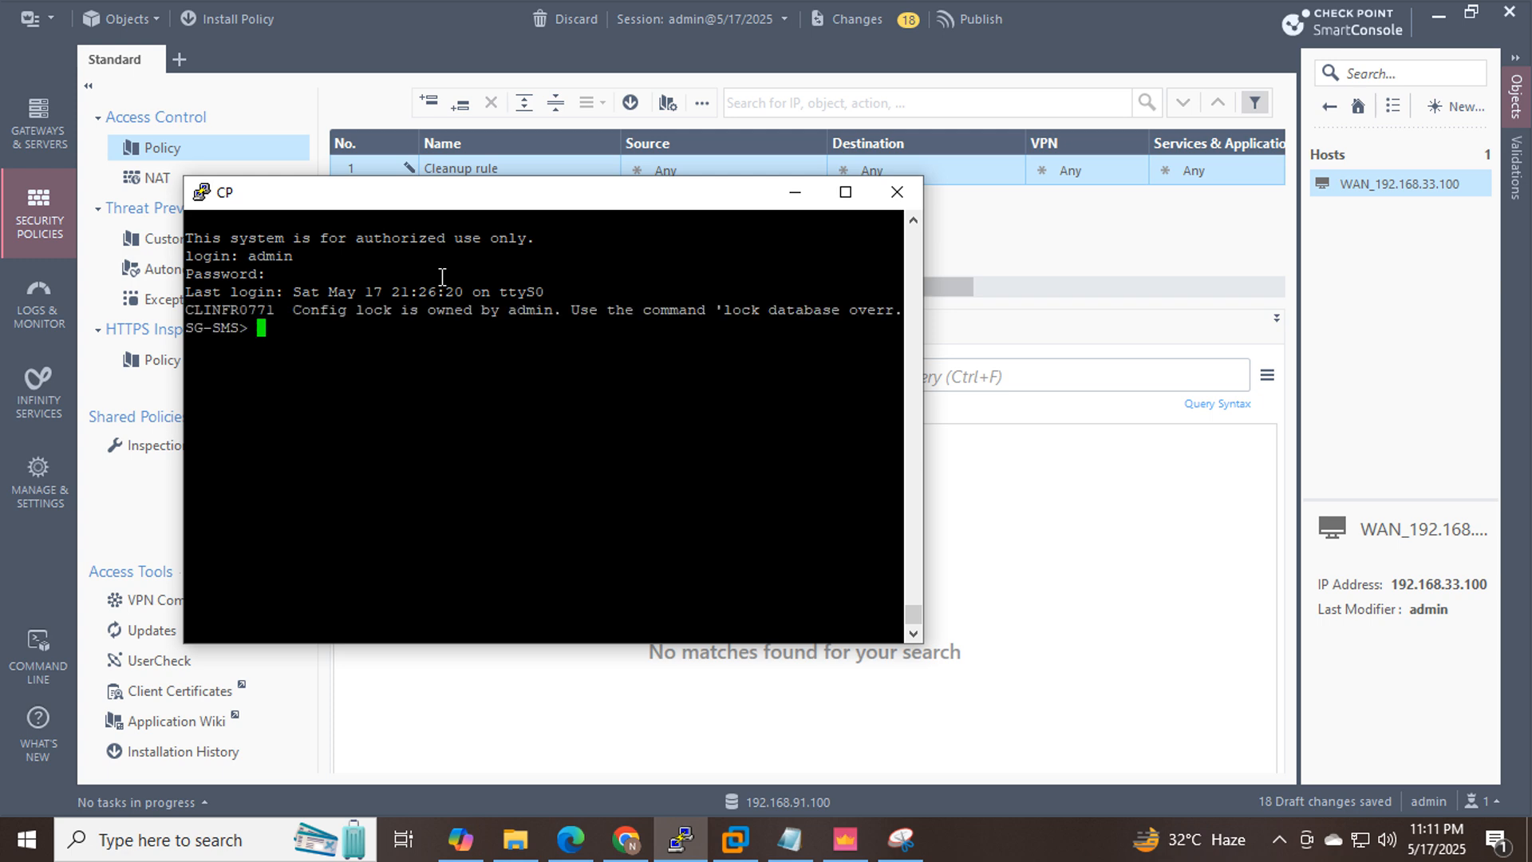
{"action": "type", "text": "fw ct"}
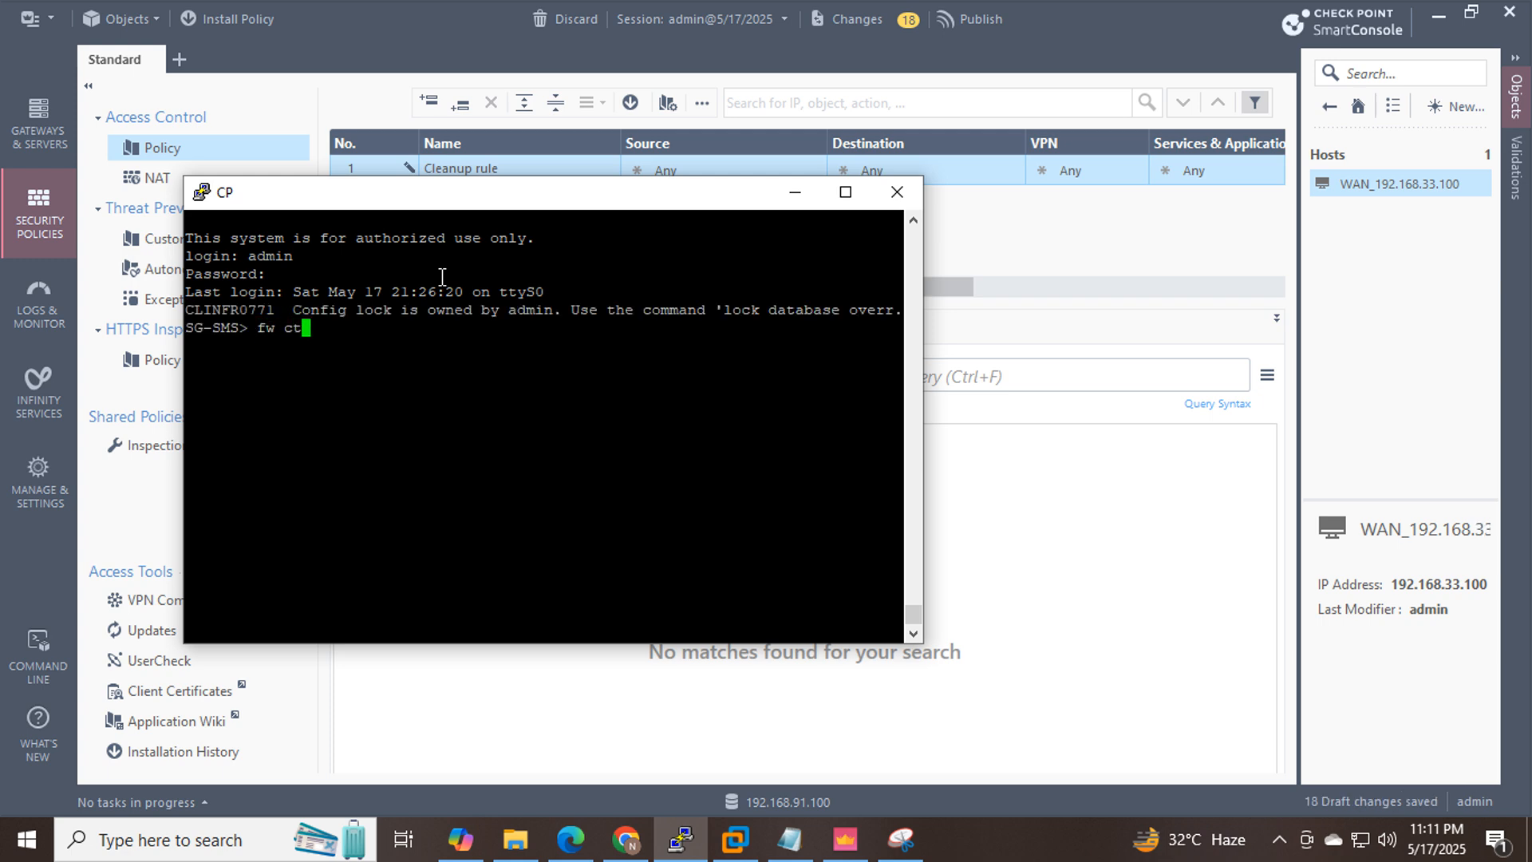
{"action": "type", "text": "l arp"}
{"action": "key", "text": "Return"}
{"action": "left_click", "coordinate": [628, 841]}
Launch the Win host's VNC console, sign in to Windows 7 with the account password, then minimise it.
{"action": "left_click", "coordinate": [197, 339]}
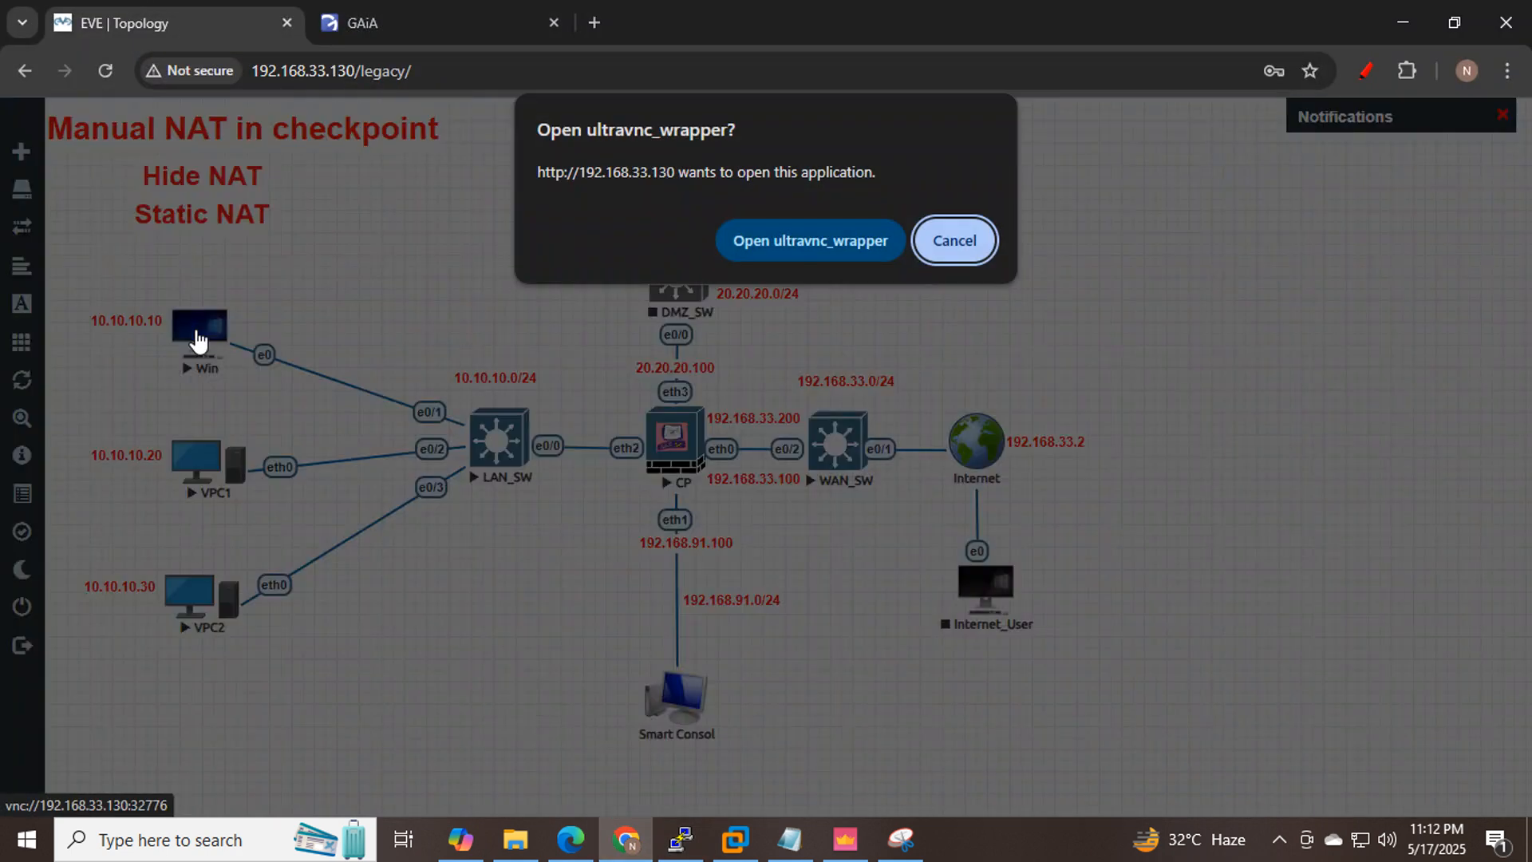
{"action": "left_click", "coordinate": [849, 241]}
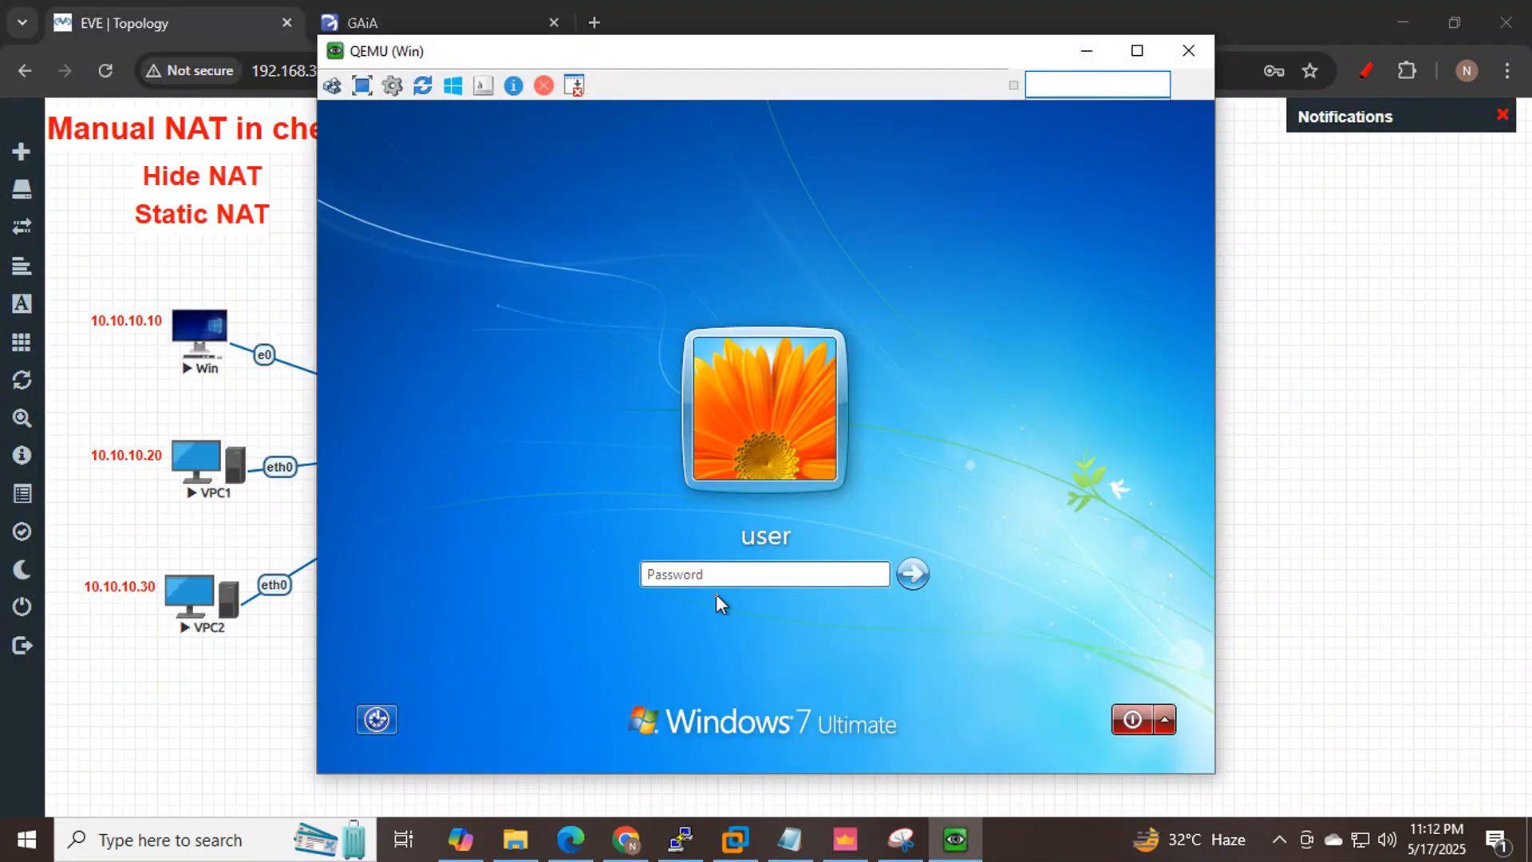
{"action": "left_click", "coordinate": [714, 578]}
{"action": "type", "text": "Test123"}
{"action": "key", "text": "Return"}
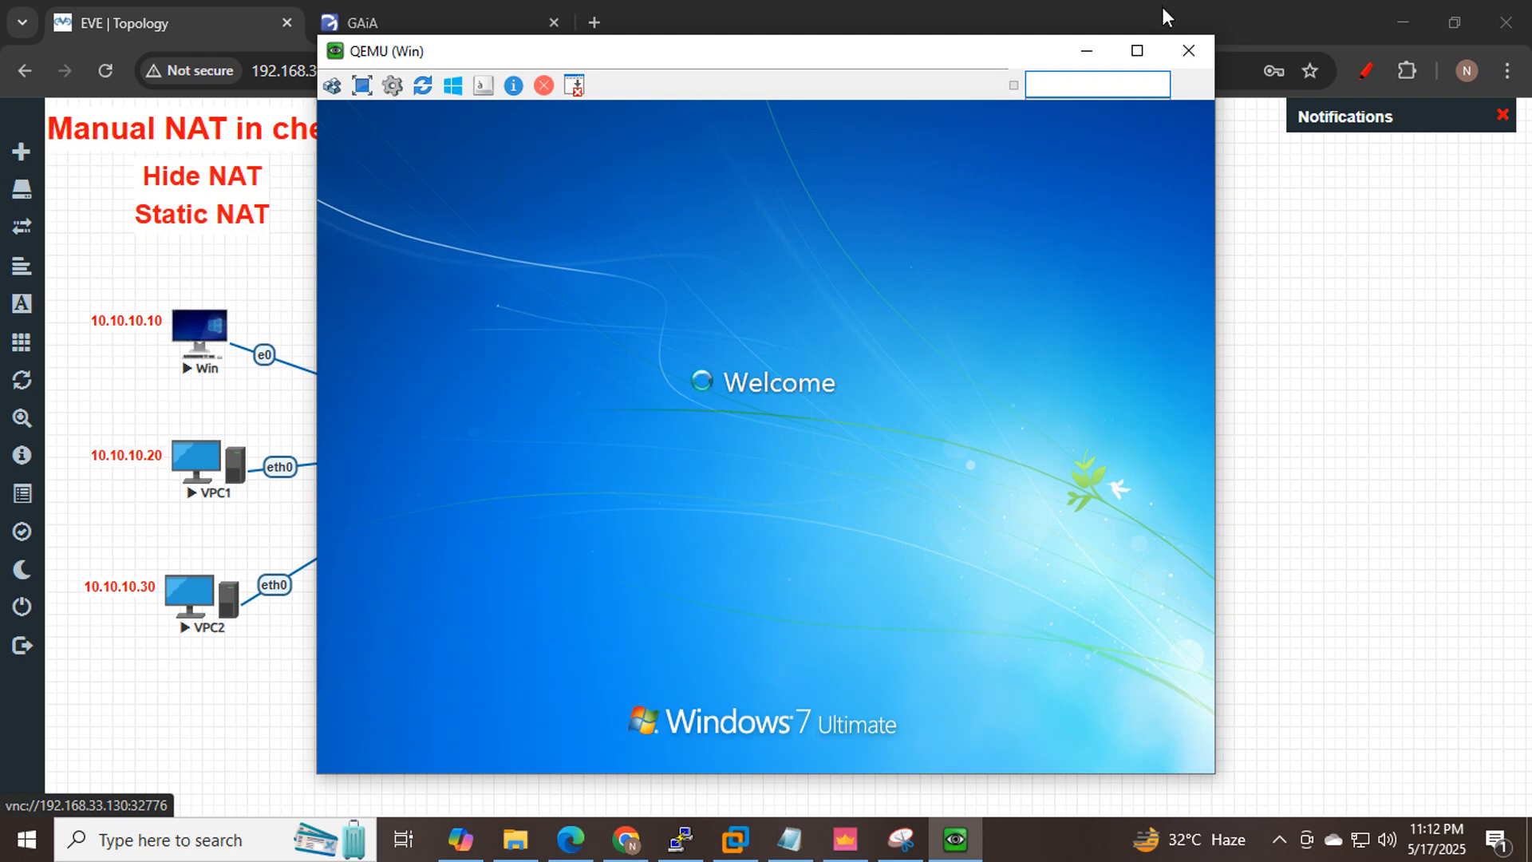
{"action": "left_click", "coordinate": [1089, 51]}
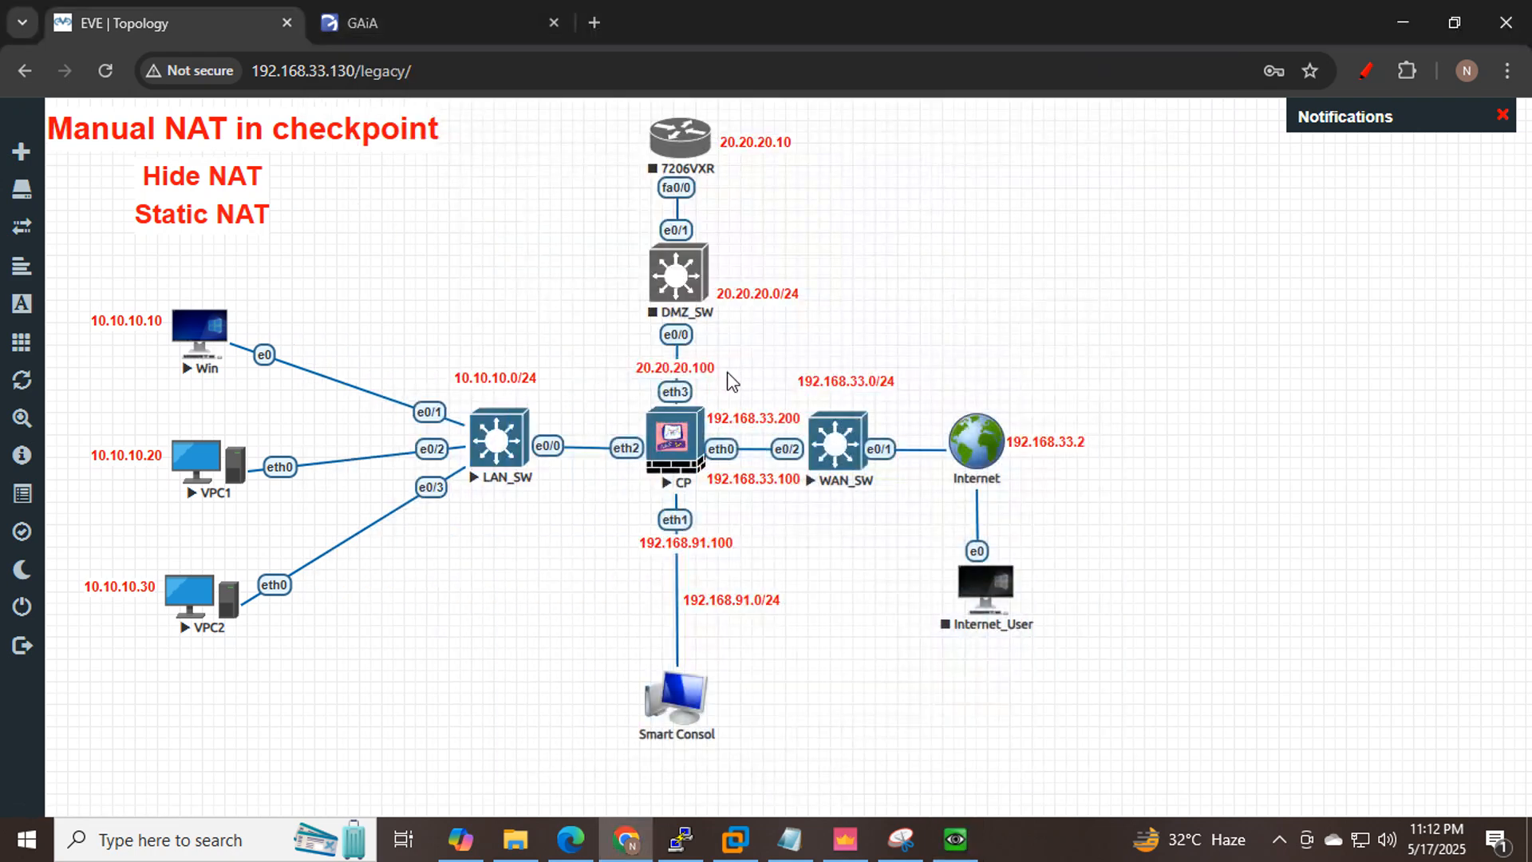
{"action": "left_click", "coordinate": [858, 844]}
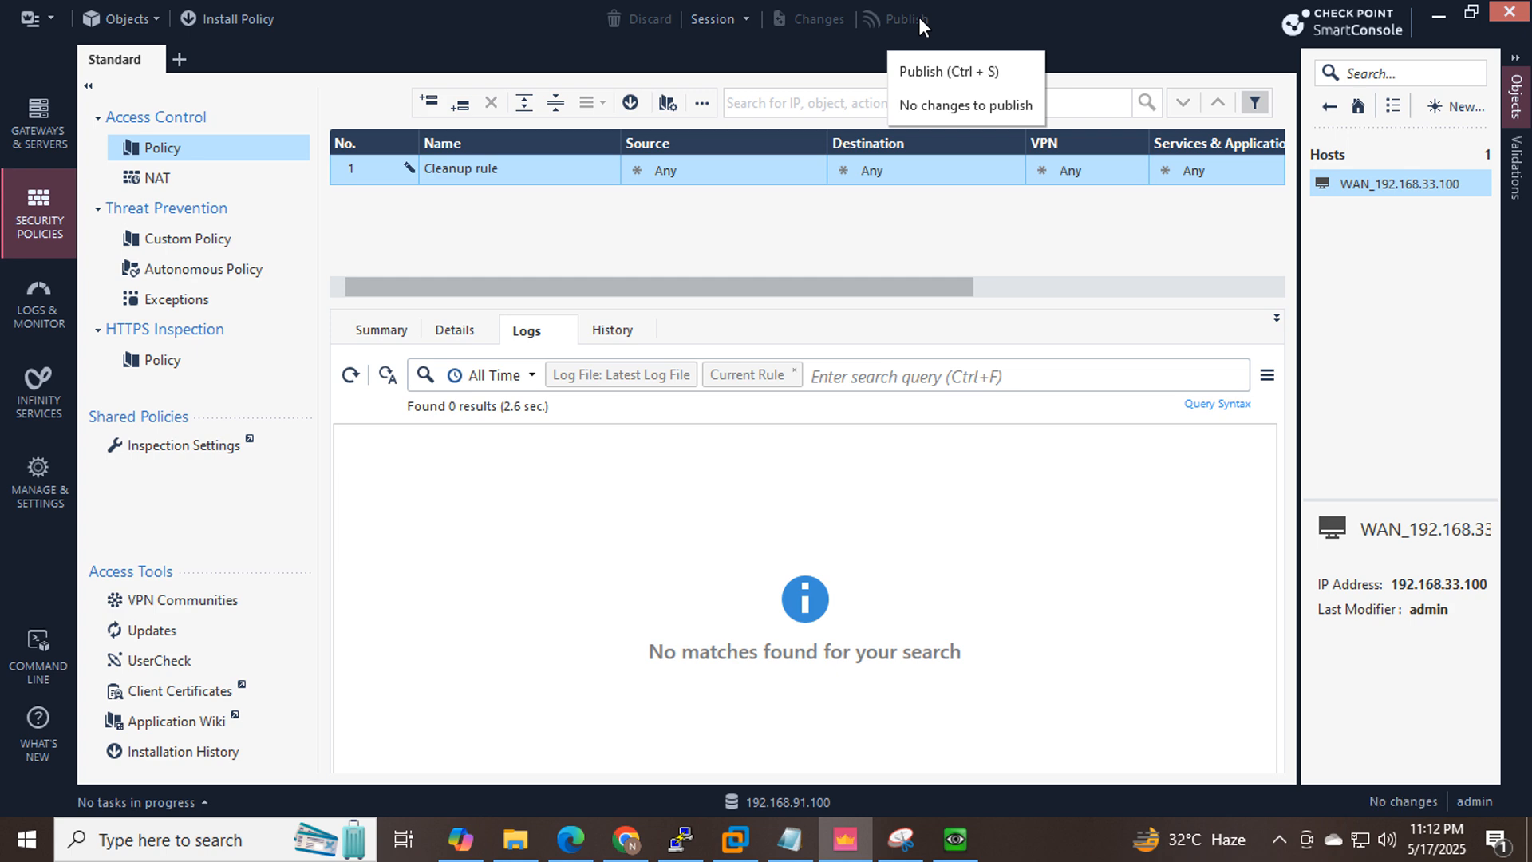
Install the Standard policy with SG-SMS selected as the target gateway.
{"action": "left_click", "coordinate": [206, 17]}
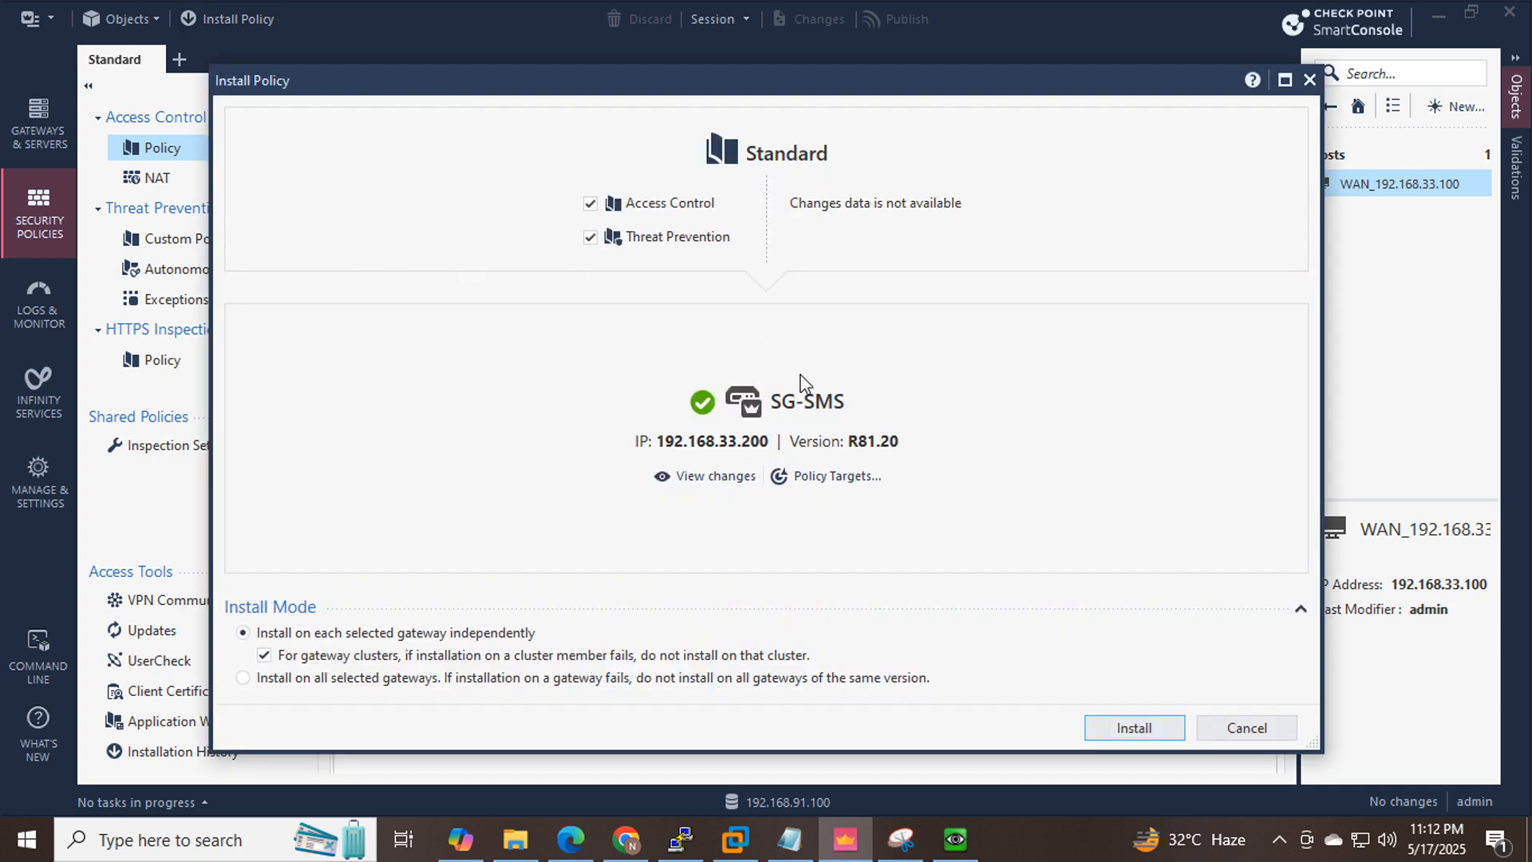
{"action": "left_click", "coordinate": [1124, 731]}
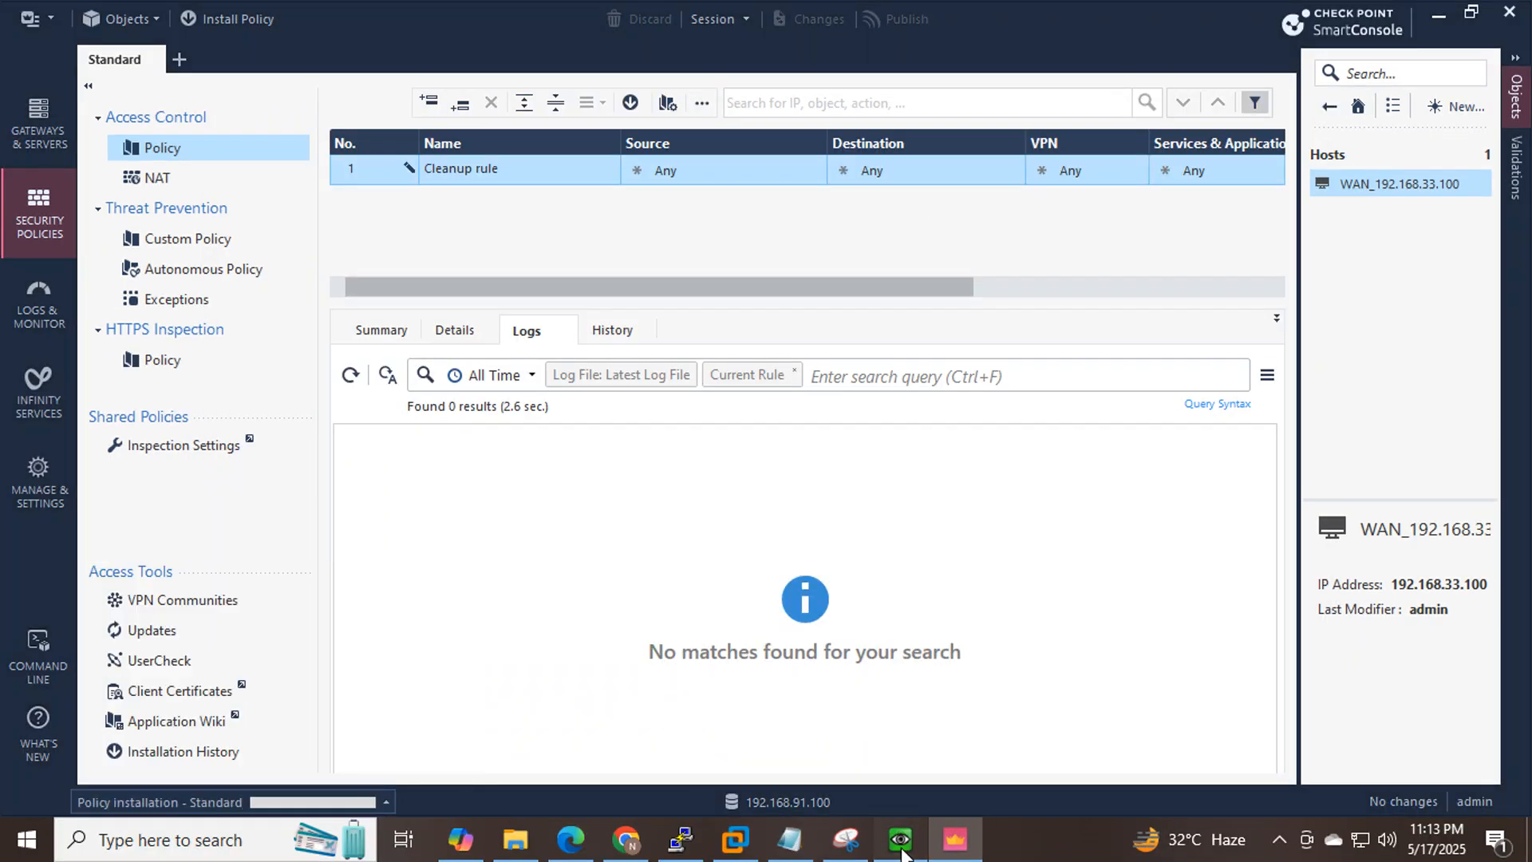
{"action": "left_click", "coordinate": [902, 850]}
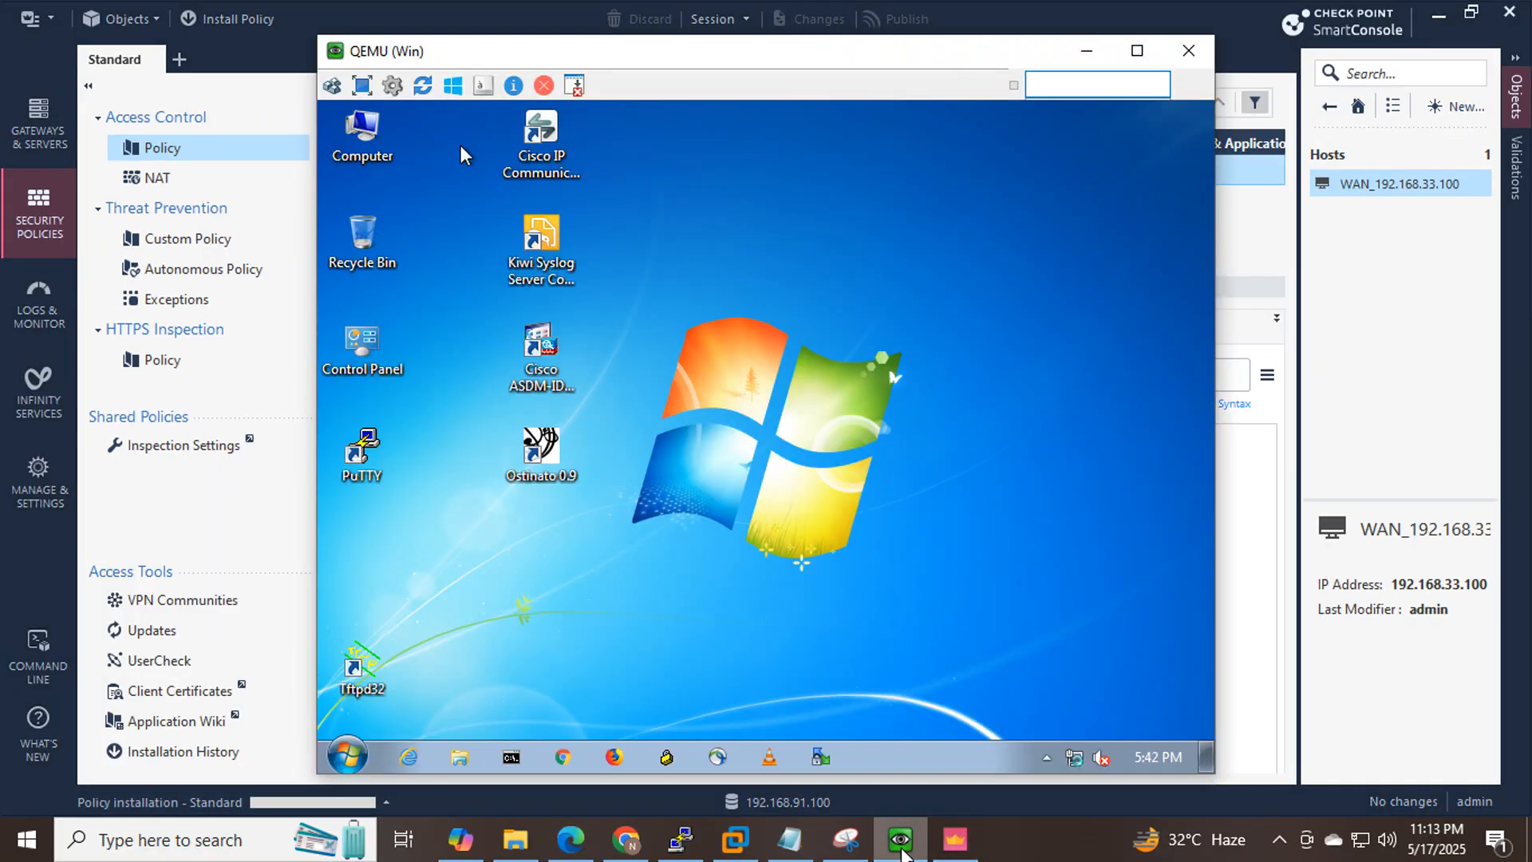
Run ipconfig in the VM's command prompt to check its current IP configuration.
{"action": "left_click", "coordinate": [503, 759]}
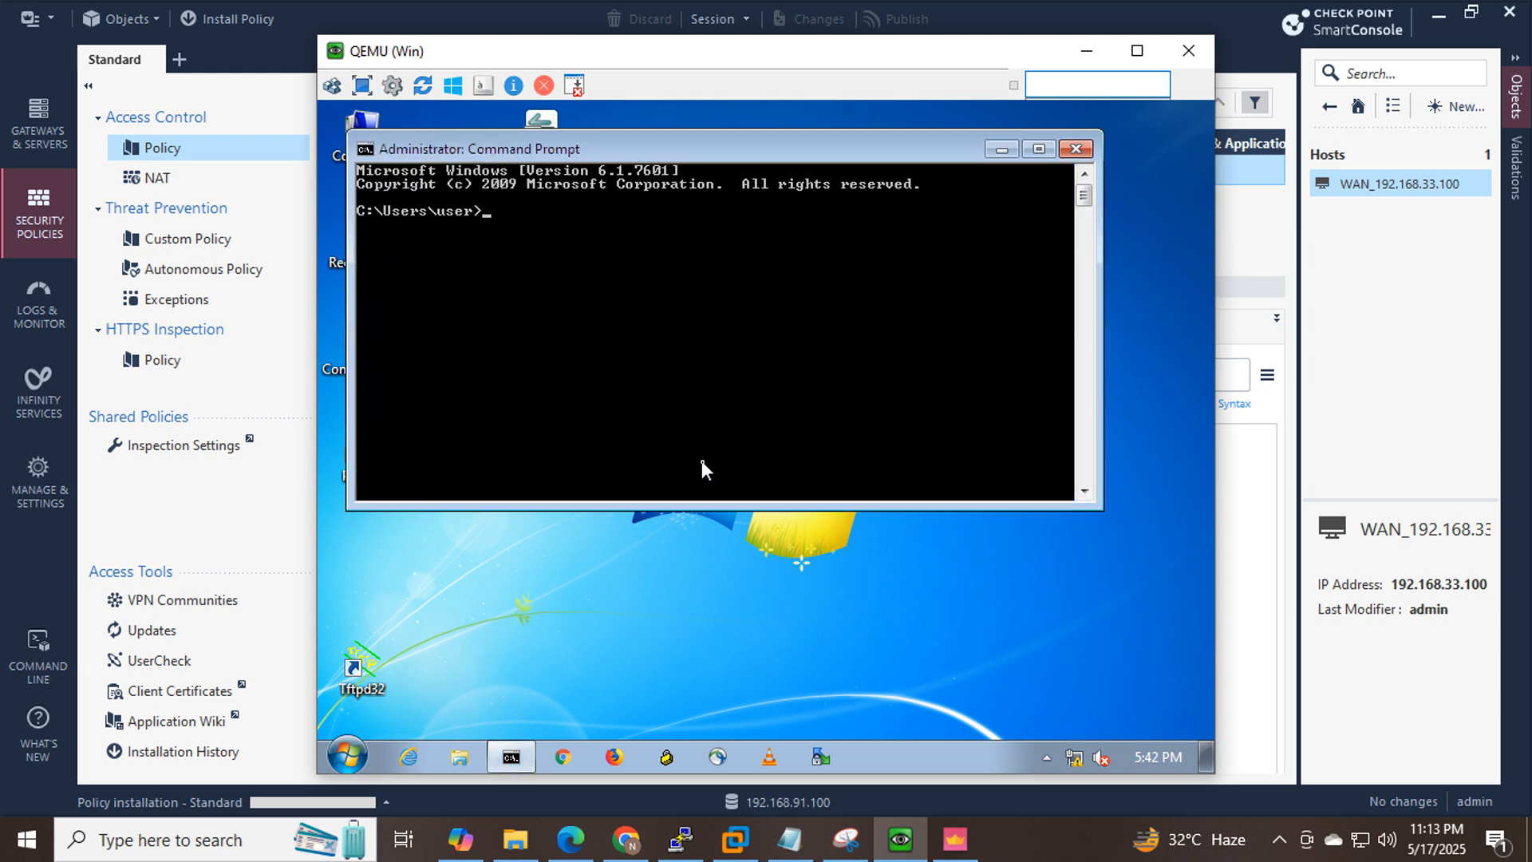
{"action": "type", "text": "ip"}
{"action": "type", "text": "config"}
{"action": "key", "text": "Return"}
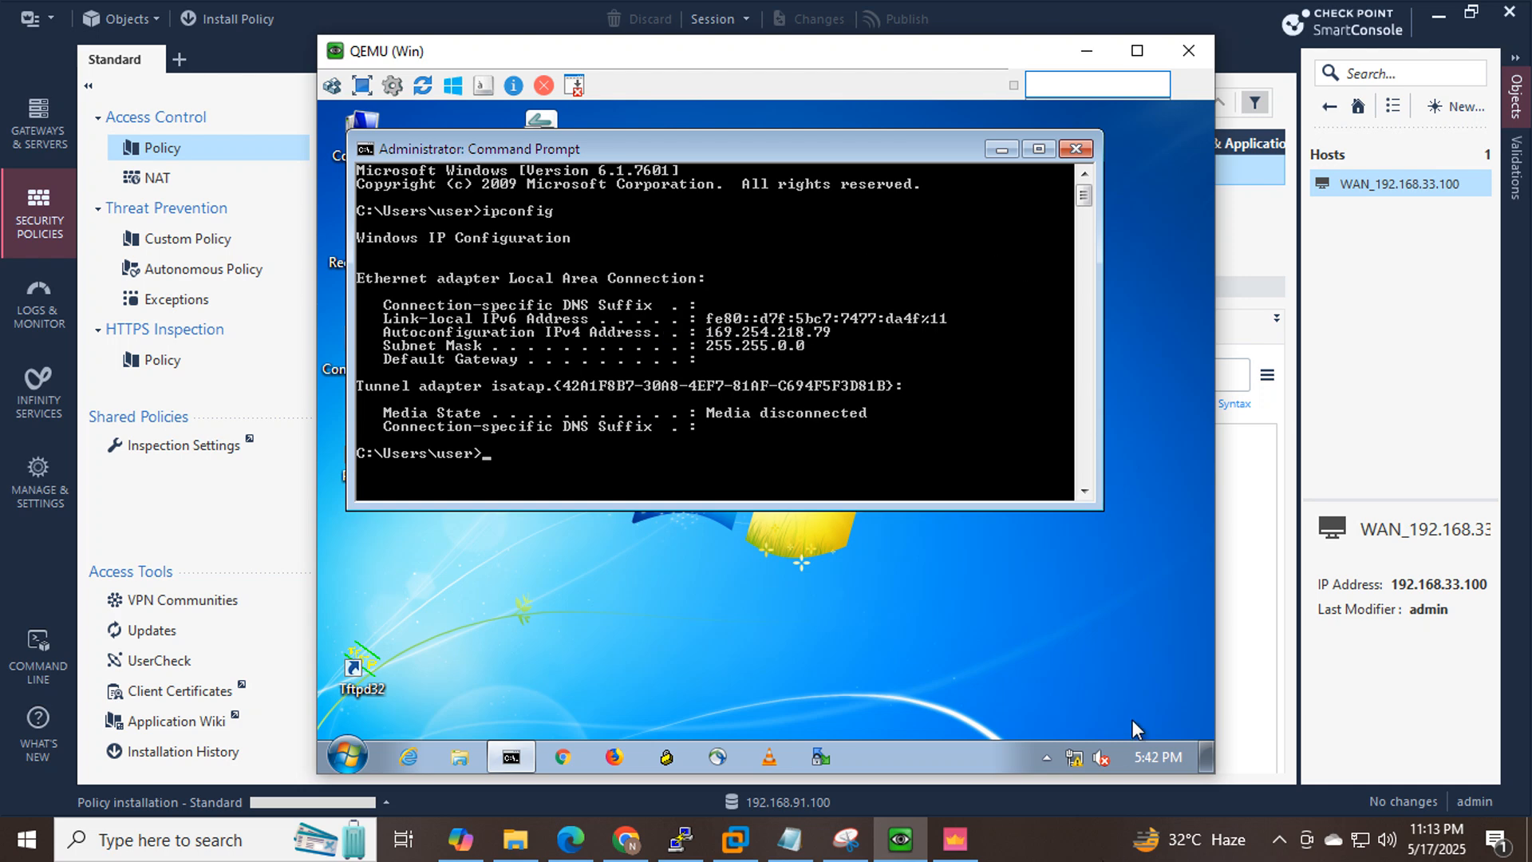
Open the Local Area Connection's IPv4 properties via Network and Sharing Center.
{"action": "left_click", "coordinate": [1074, 760]}
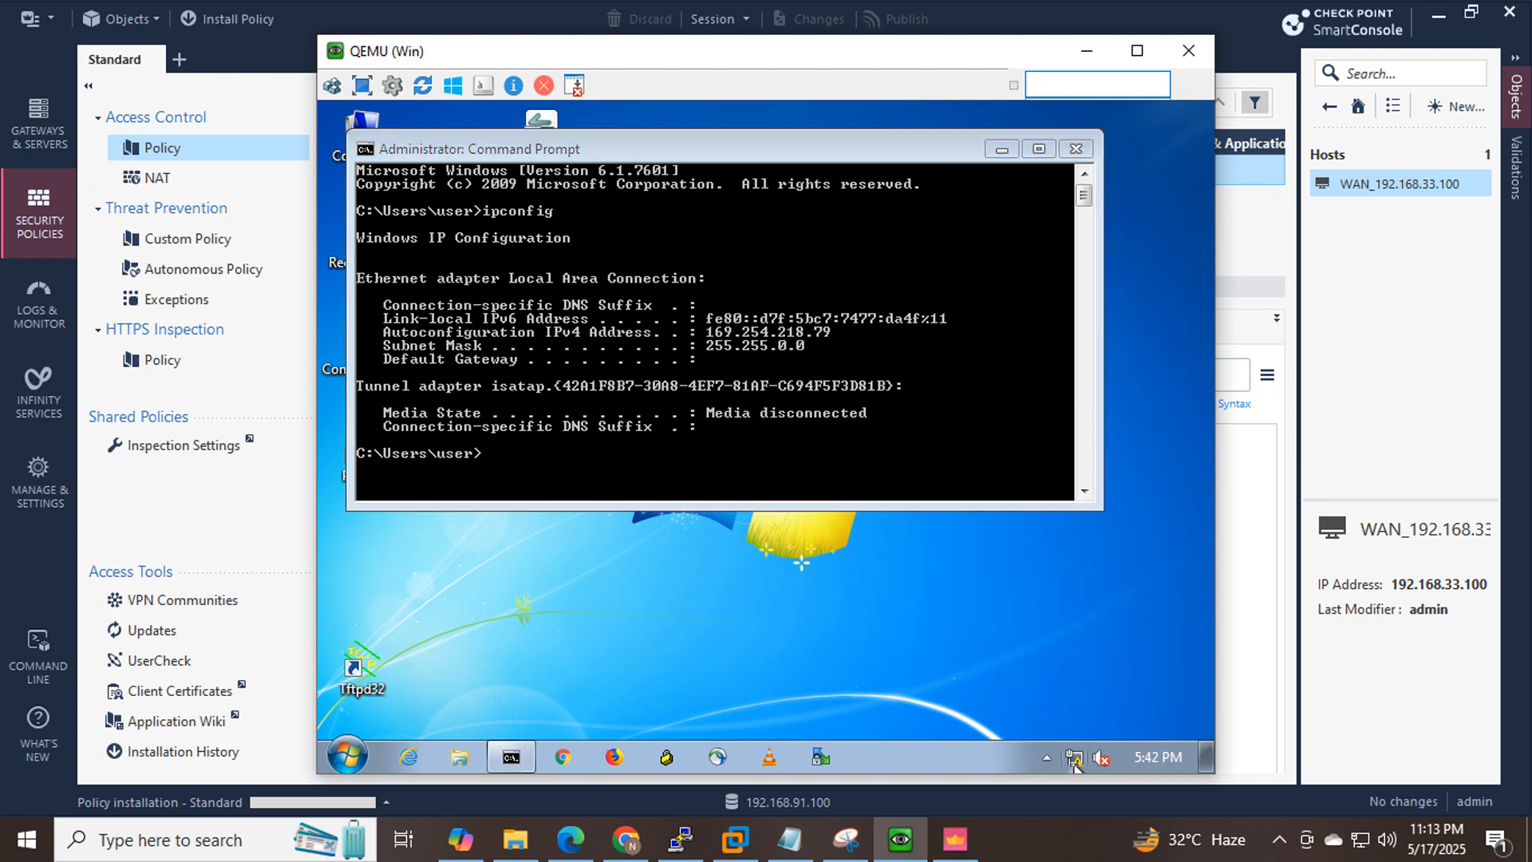
{"action": "right_click", "coordinate": [1075, 760]}
{"action": "left_click", "coordinate": [1054, 746]}
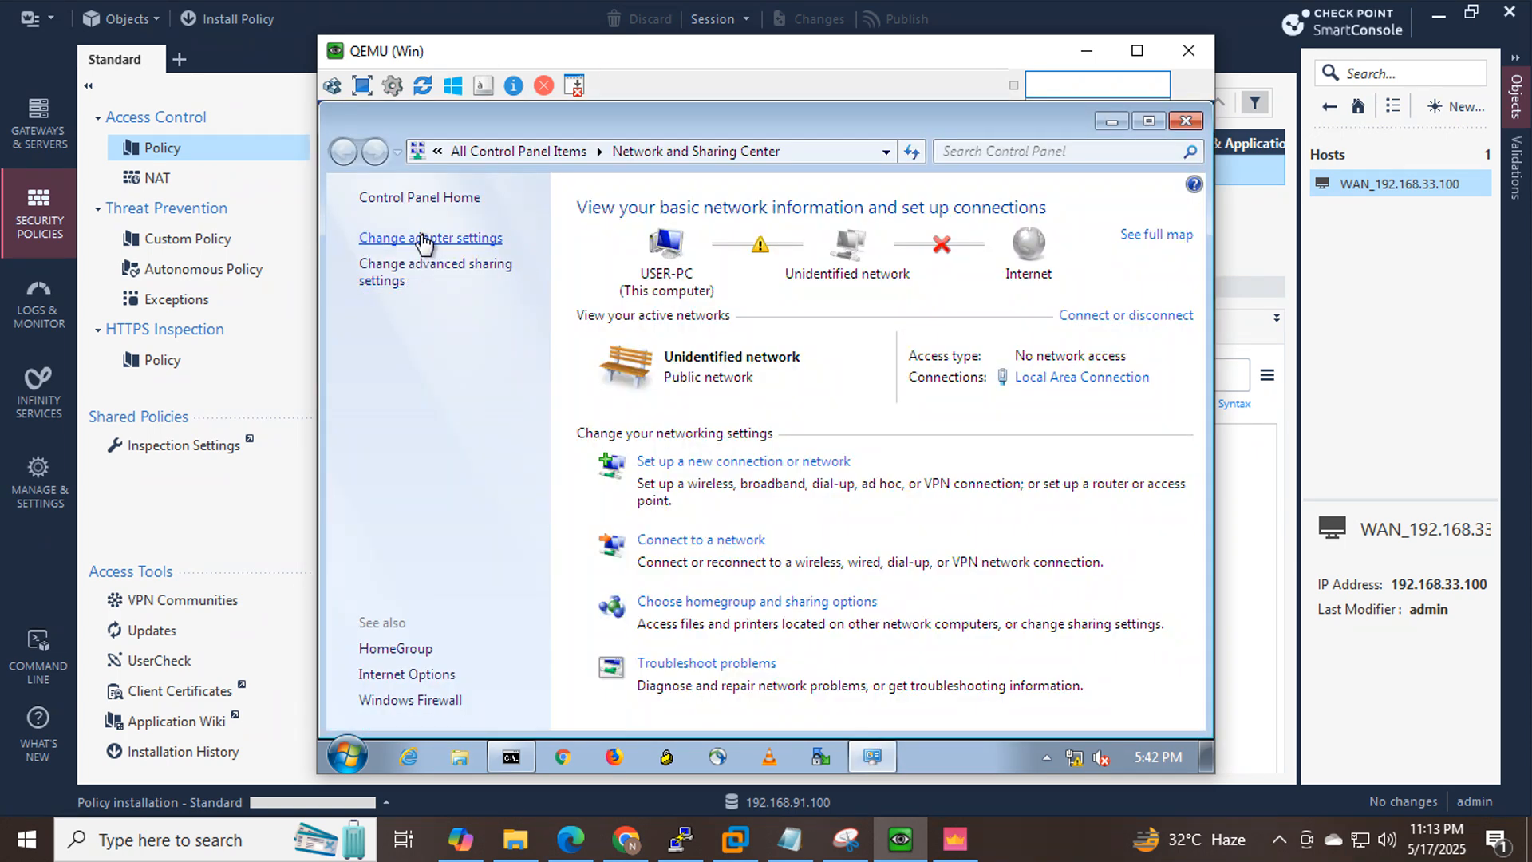
{"action": "left_click", "coordinate": [424, 240]}
{"action": "left_click", "coordinate": [429, 241]}
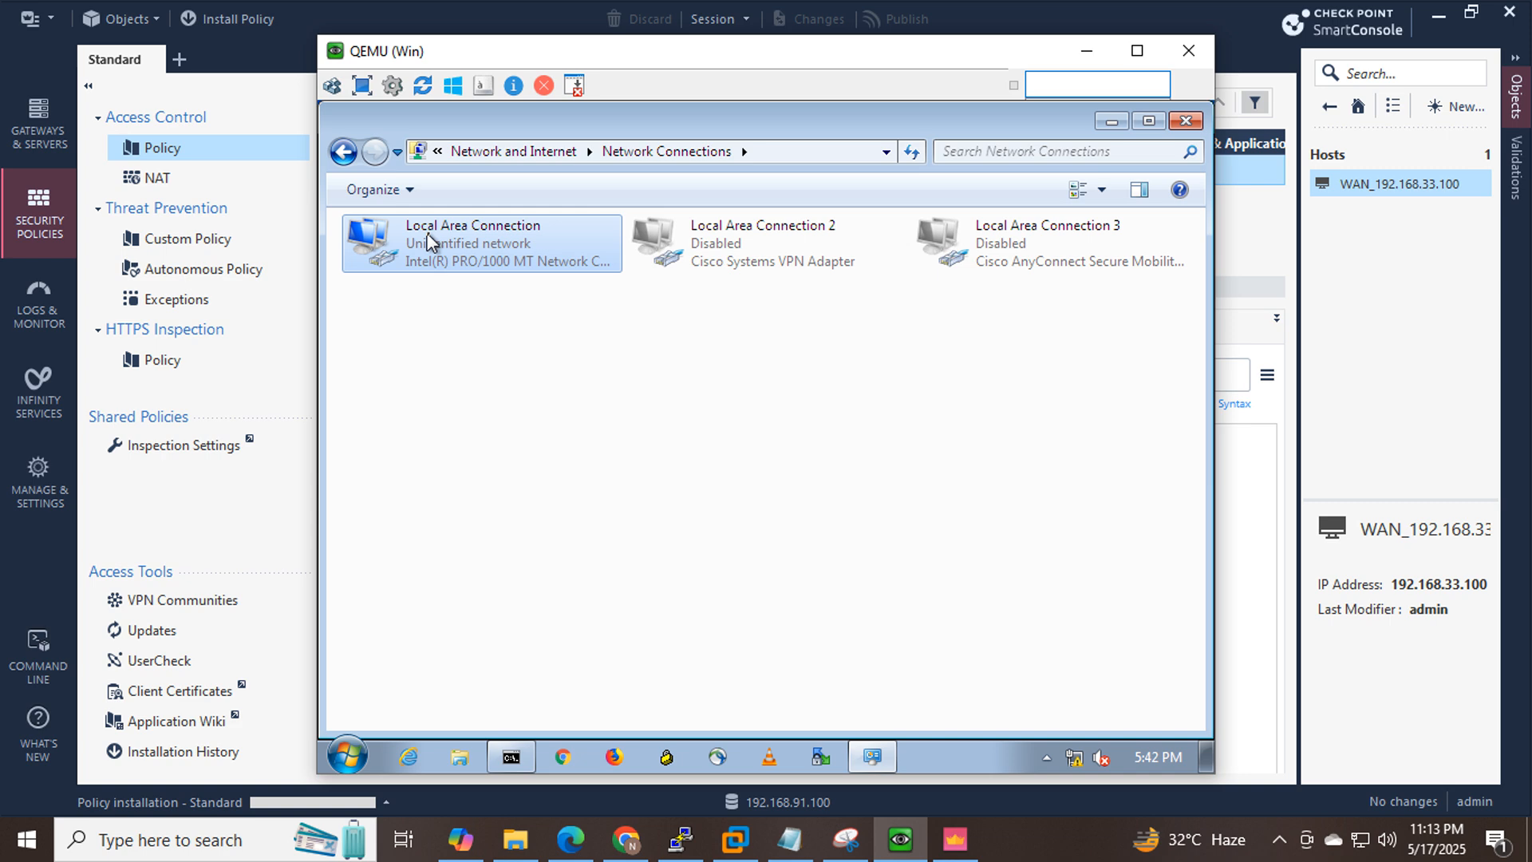
{"action": "double_click", "coordinate": [429, 241]}
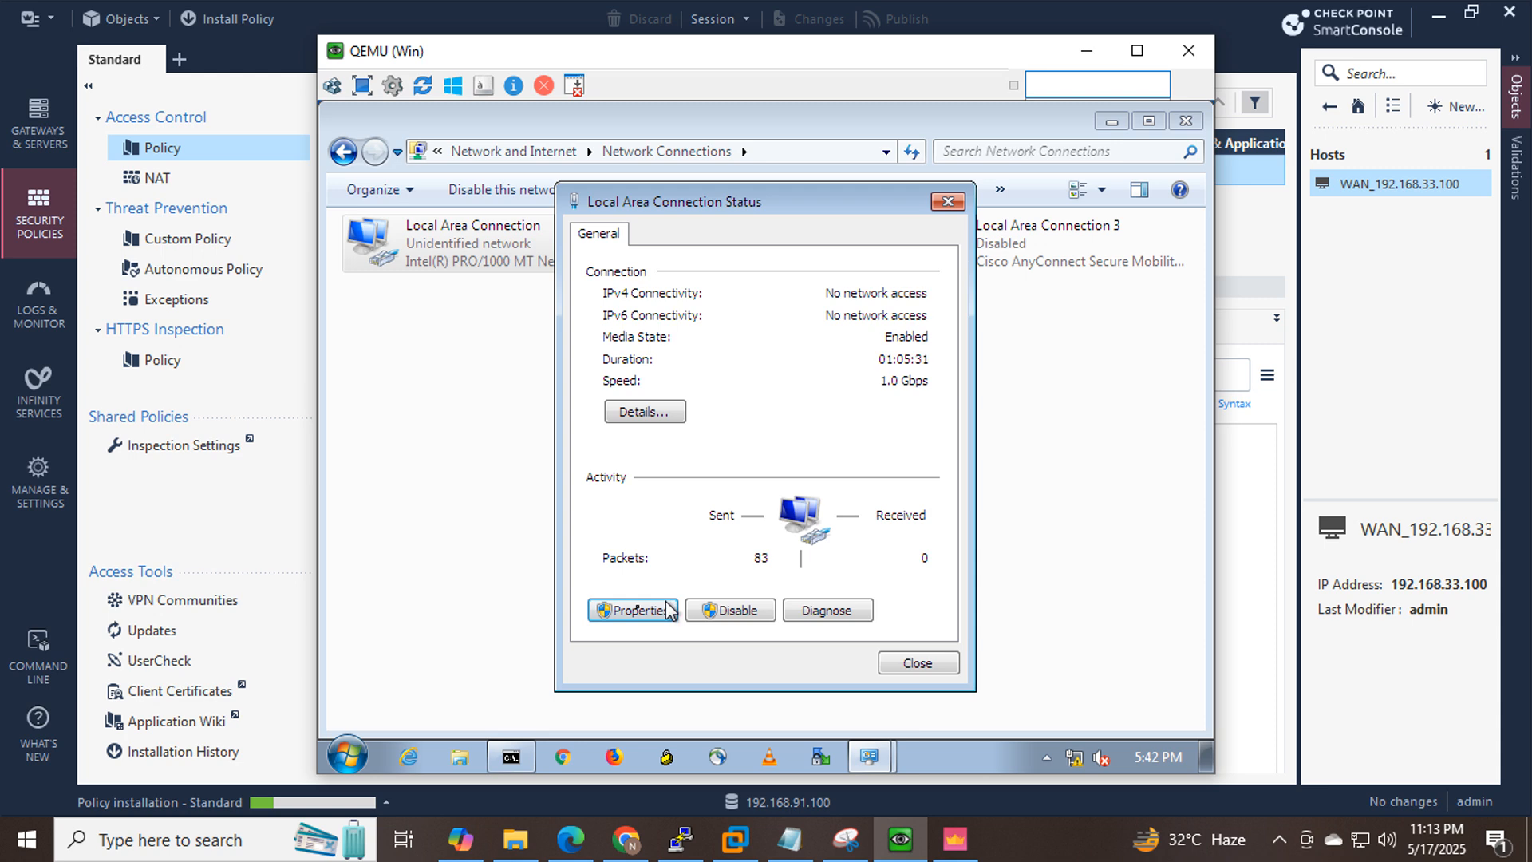
{"action": "left_click", "coordinate": [629, 612]}
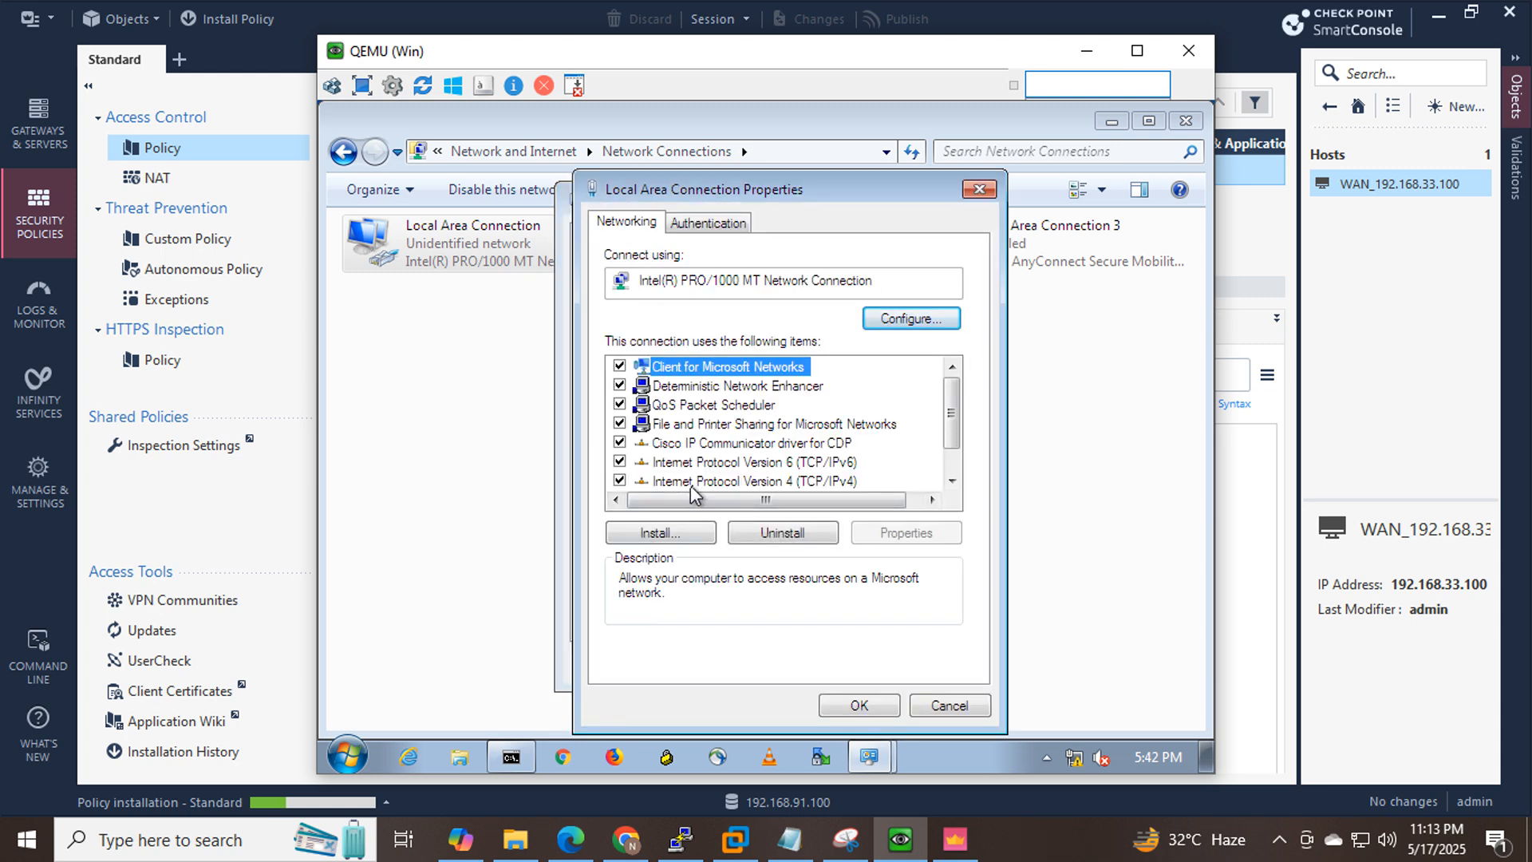
{"action": "double_click", "coordinate": [691, 482]}
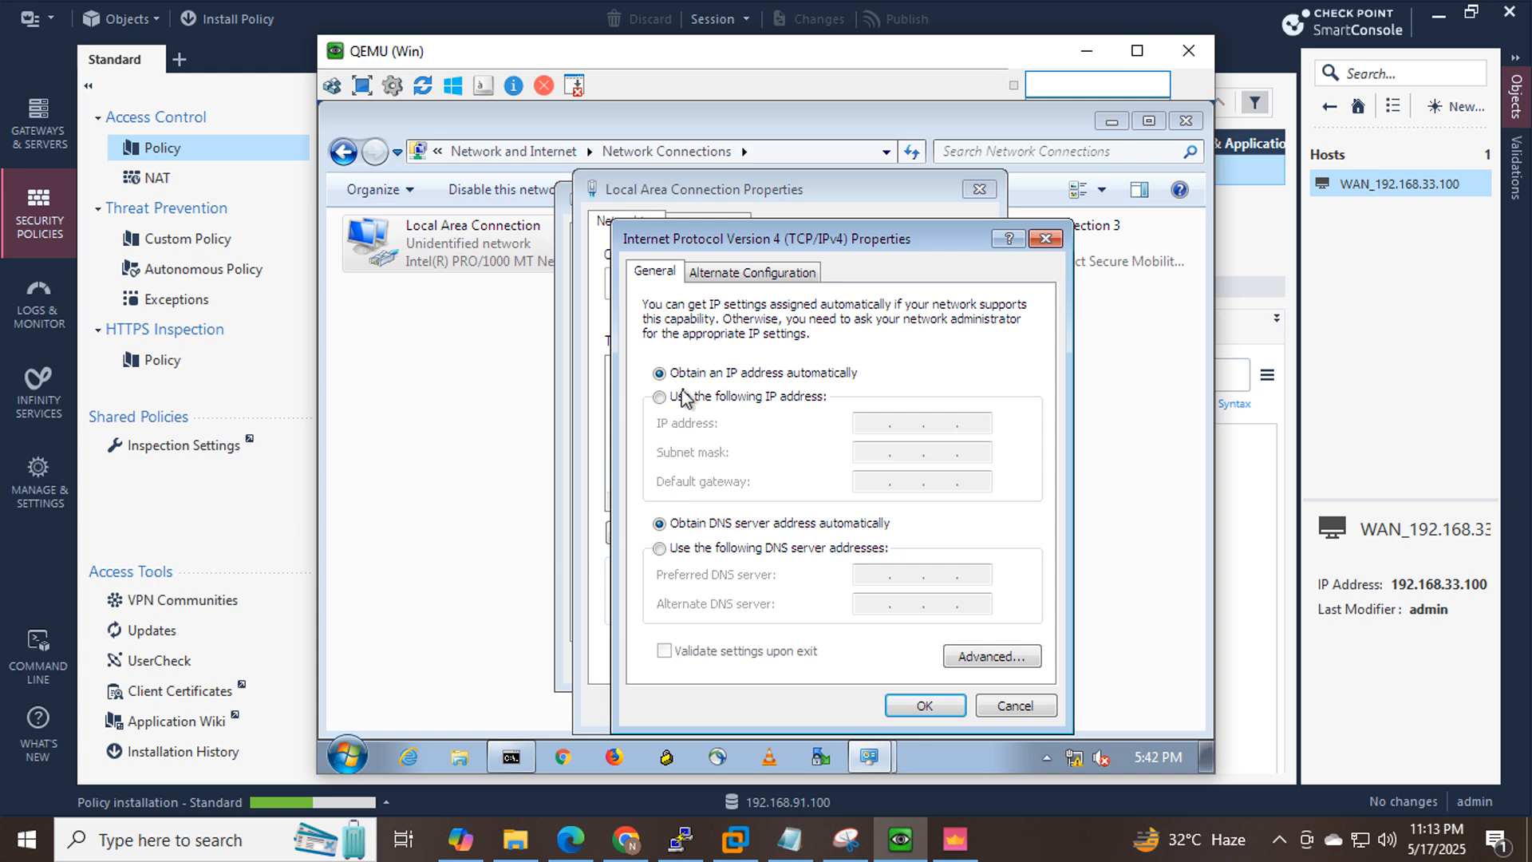
Set static IP 10.10.10.10, mask 255.255.255.0, gateway 10.10.10.100 and DNS 8.8.8.8.
{"action": "left_click", "coordinate": [689, 399]}
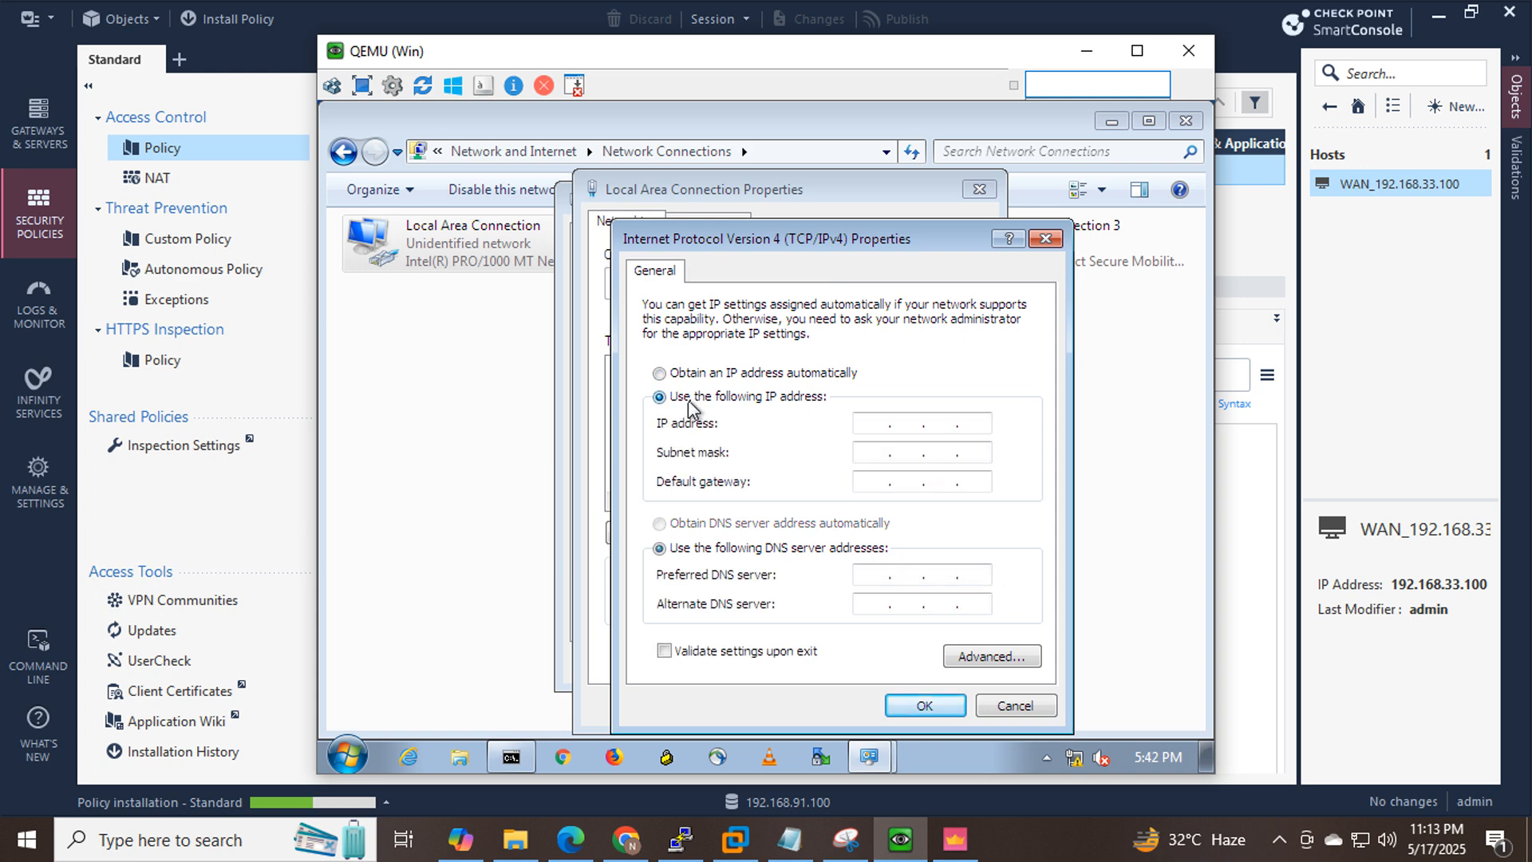
{"action": "left_click", "coordinate": [874, 424]}
{"action": "type", "text": "10.10.10.10"}
{"action": "key", "text": "Tab"}
{"action": "type", "text": "255 . 255 . 255 . 0"}
{"action": "key", "text": "Tab"}
{"action": "type", "text": "10.10.10.10"}
{"action": "key", "text": "Tab"}
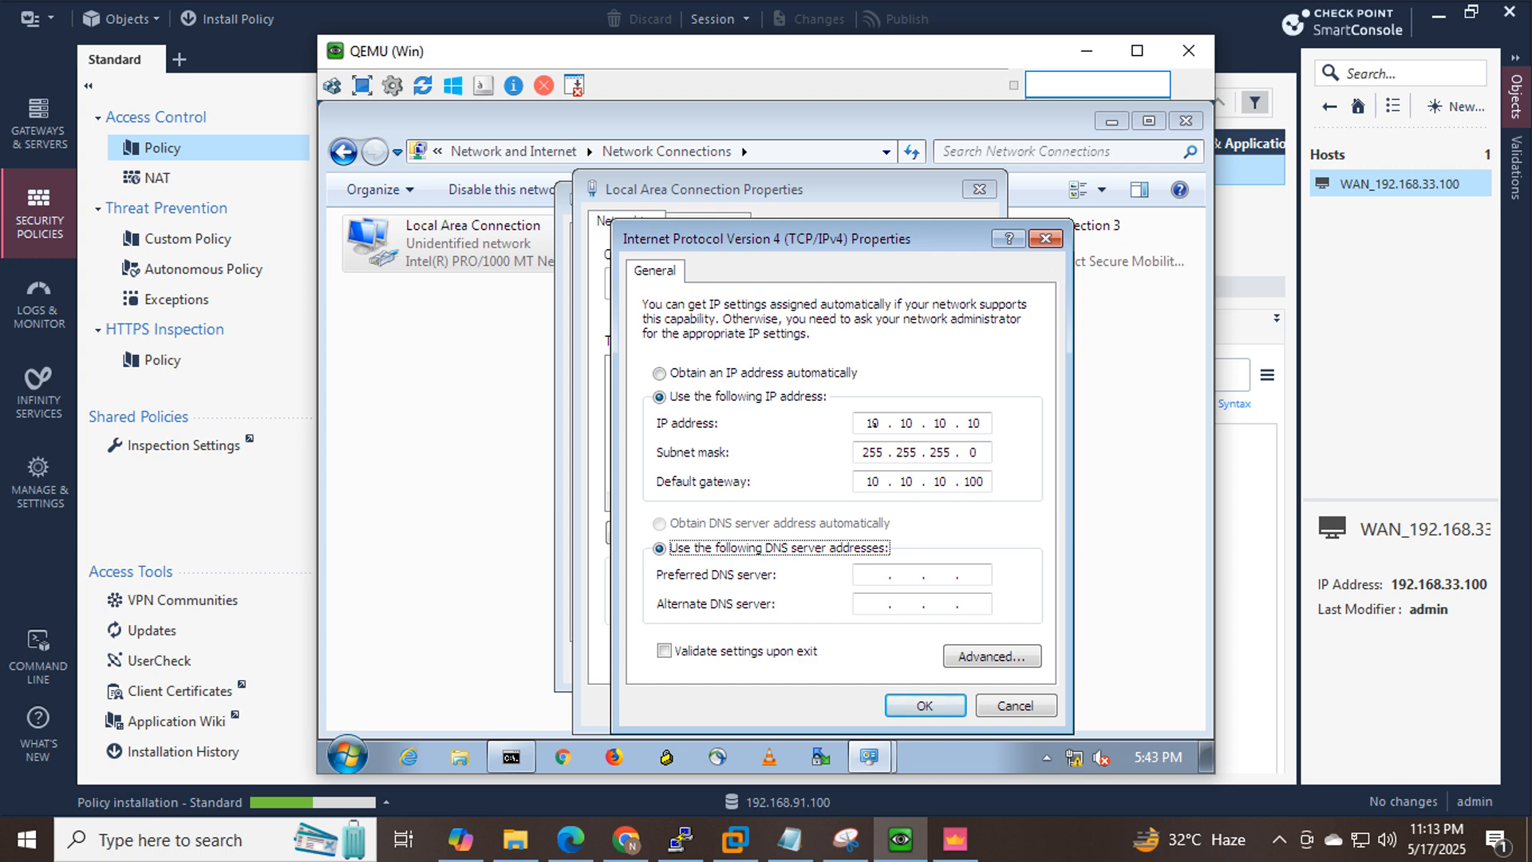
{"action": "key", "text": "Tab"}
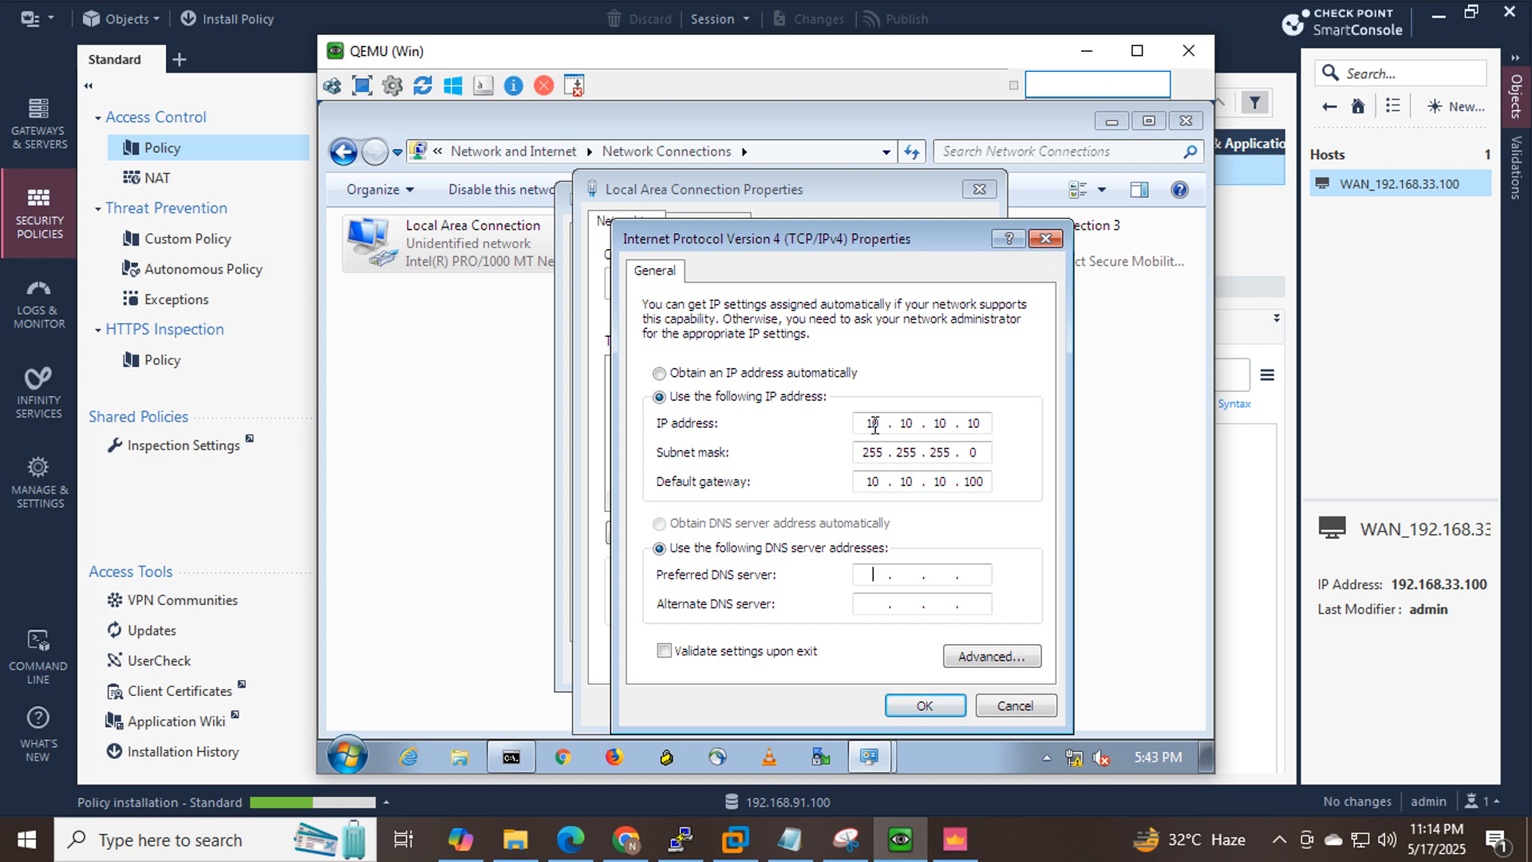
{"action": "type", "text": "8.8.8.8"}
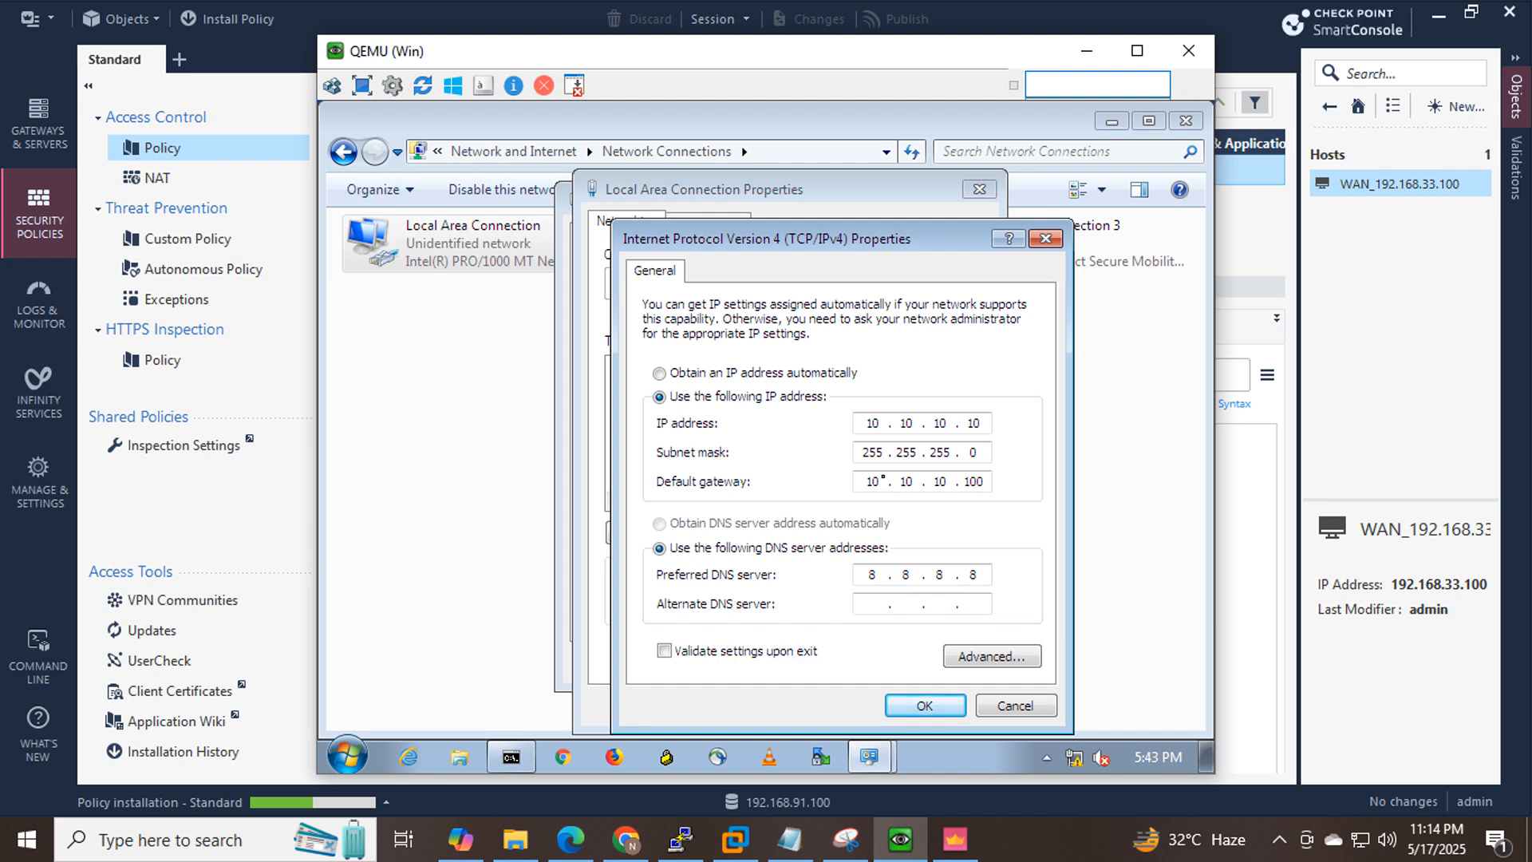
{"action": "left_click", "coordinate": [918, 706]}
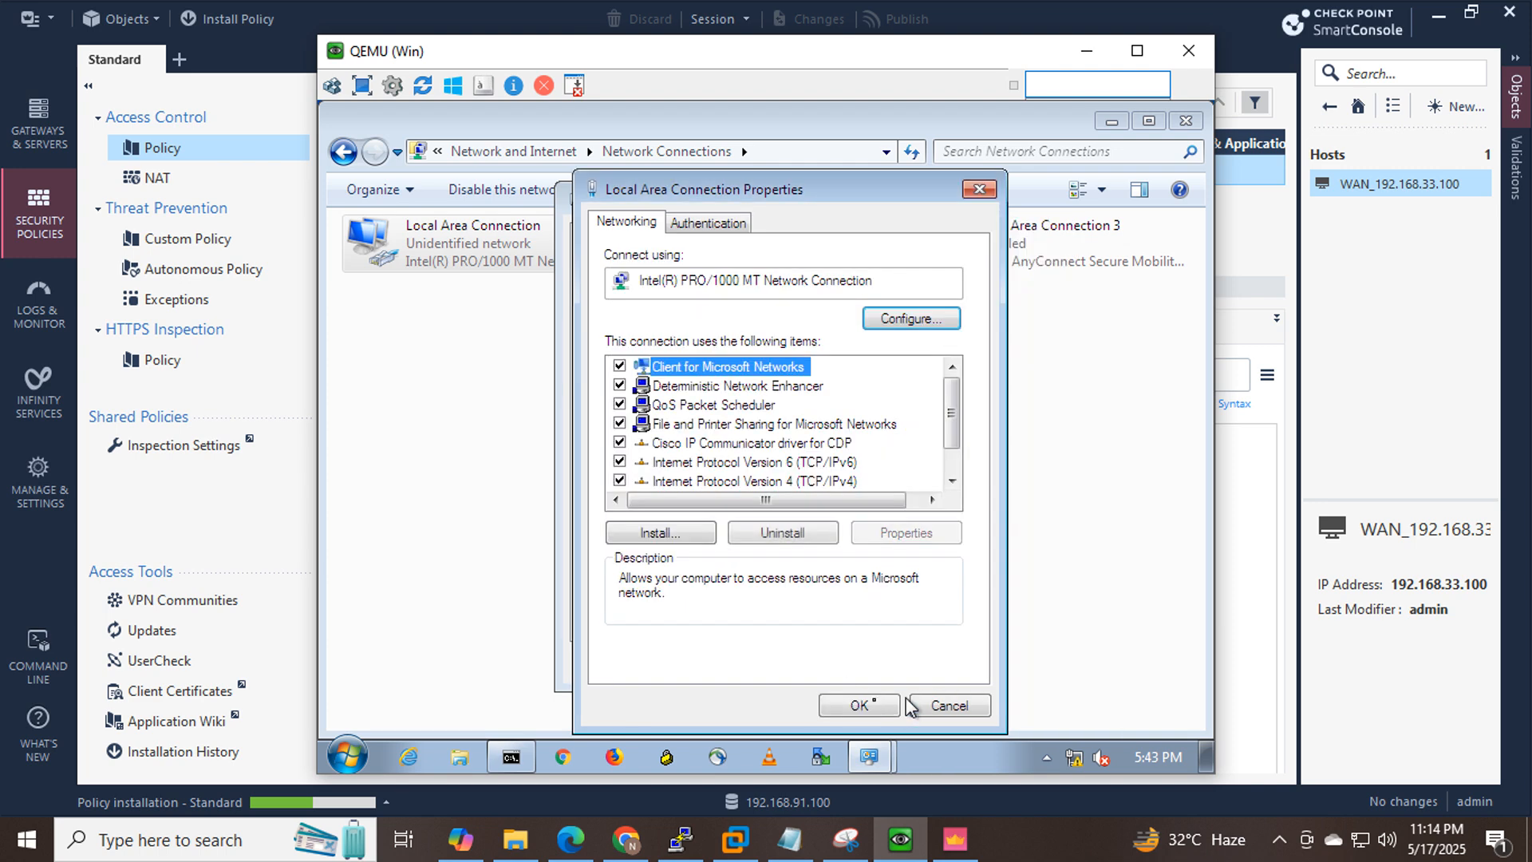
{"action": "left_click", "coordinate": [862, 707]}
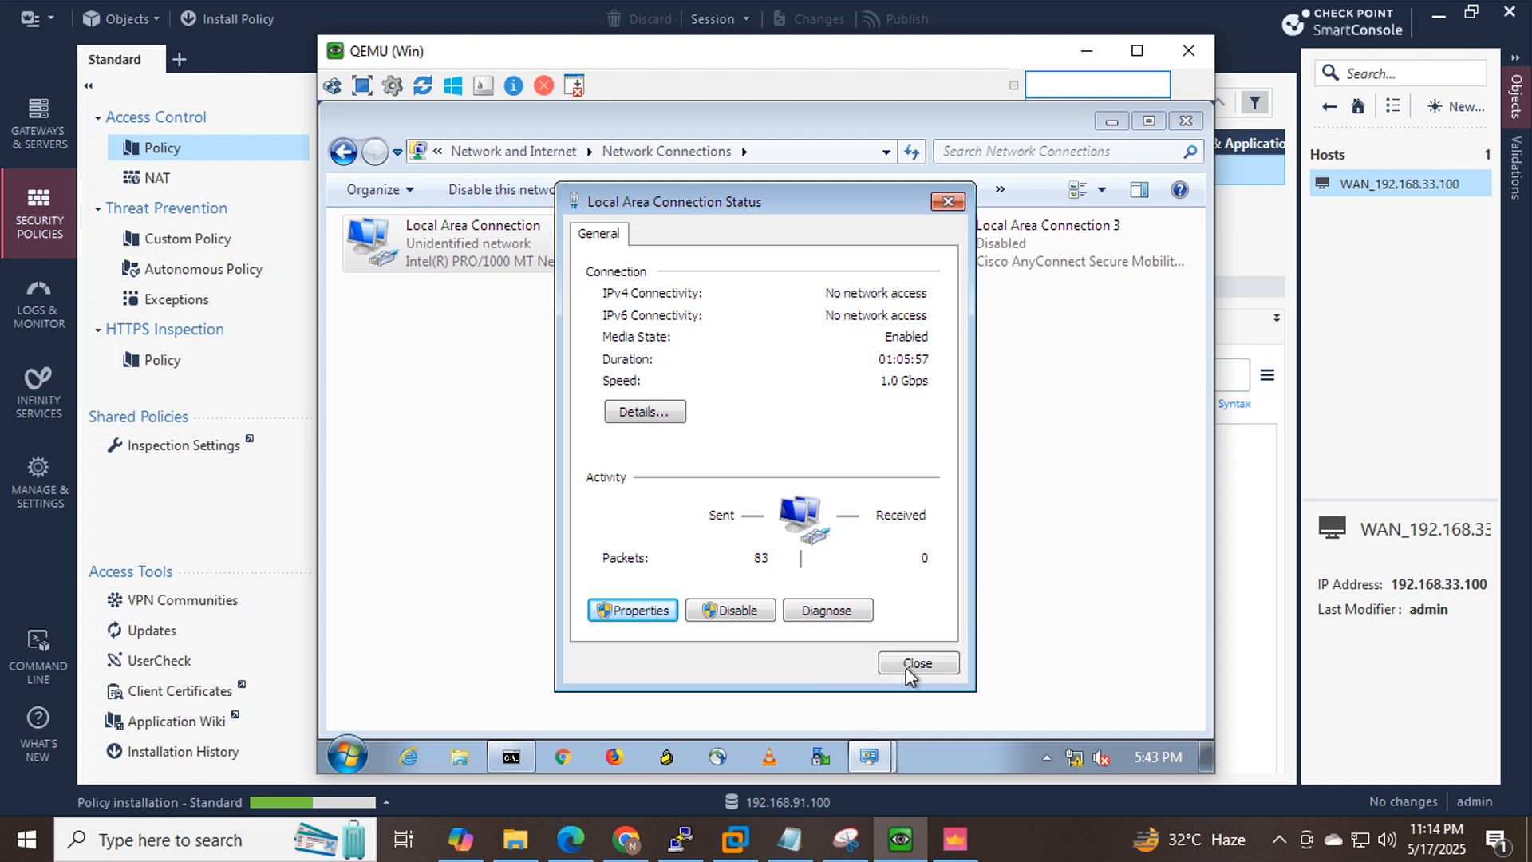
{"action": "left_click", "coordinate": [910, 670]}
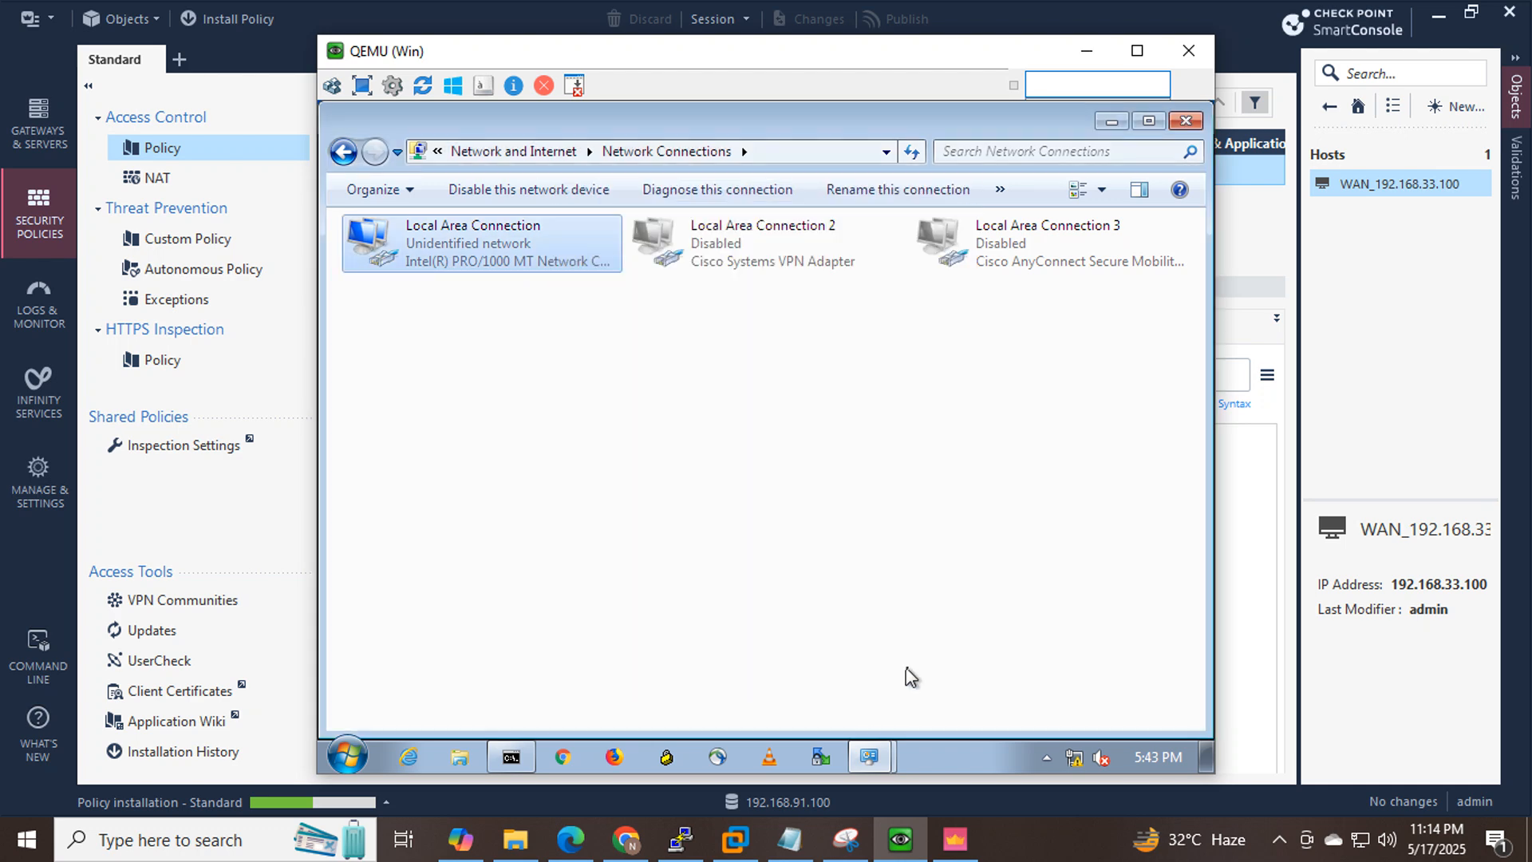
Run ping 8.8.8.8 from the VM's command prompt.
{"action": "left_click", "coordinate": [930, 839]}
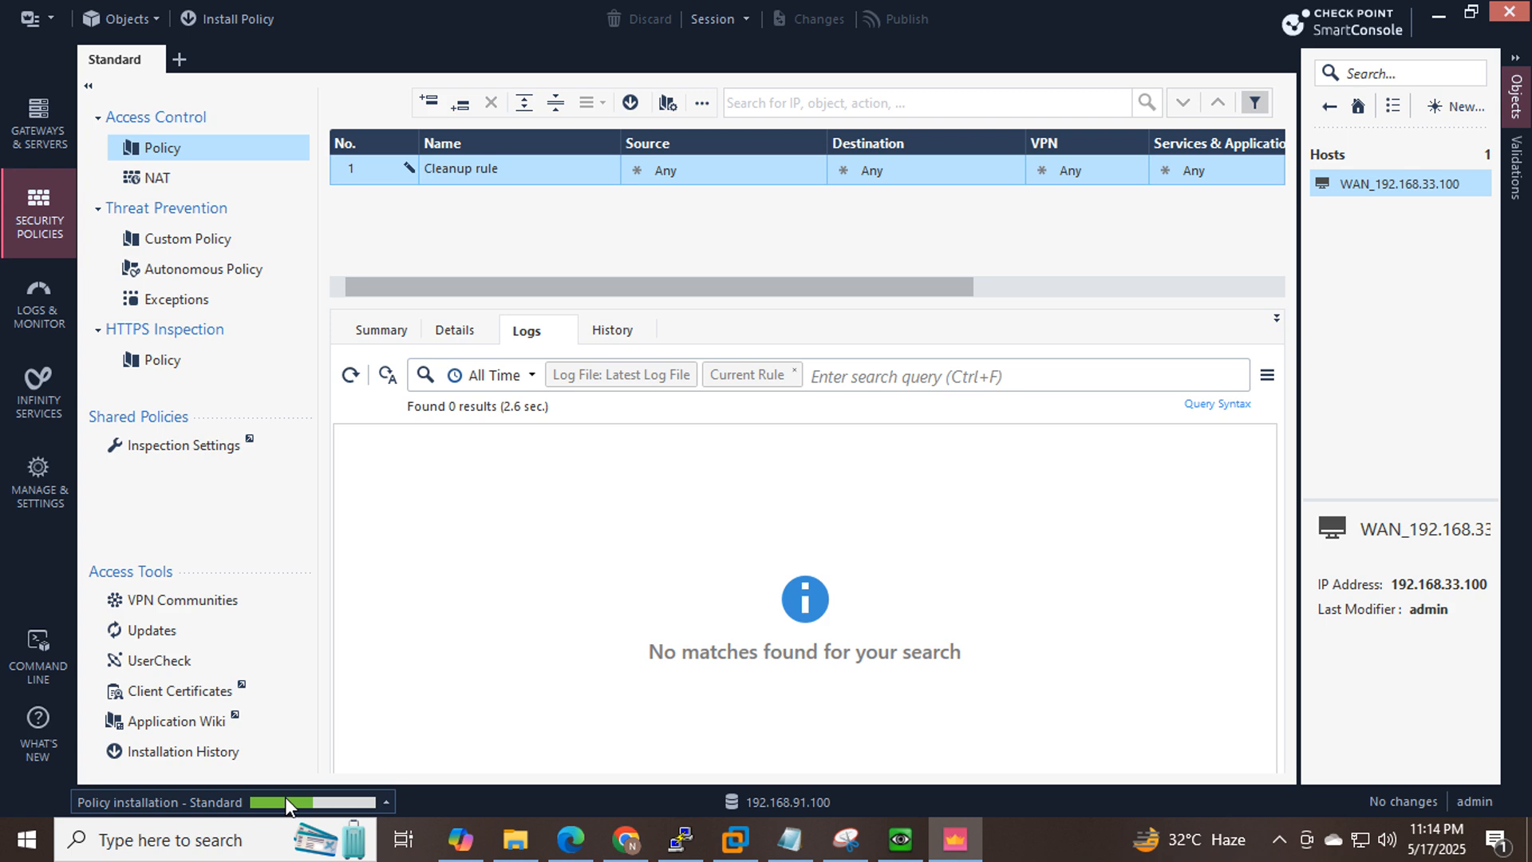
{"action": "left_click", "coordinate": [901, 840]}
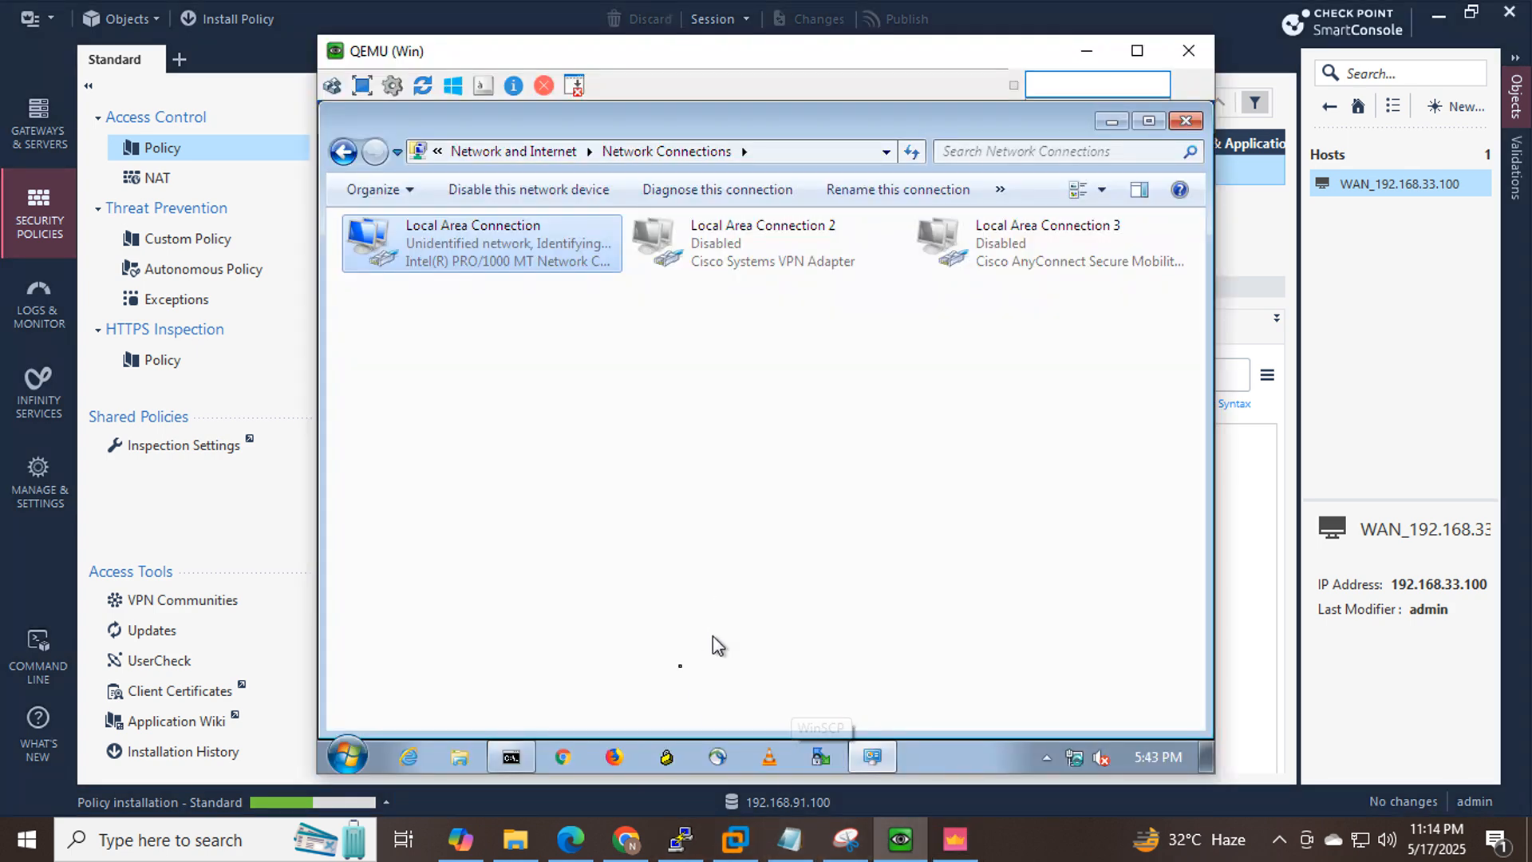
{"action": "left_click", "coordinate": [511, 757]}
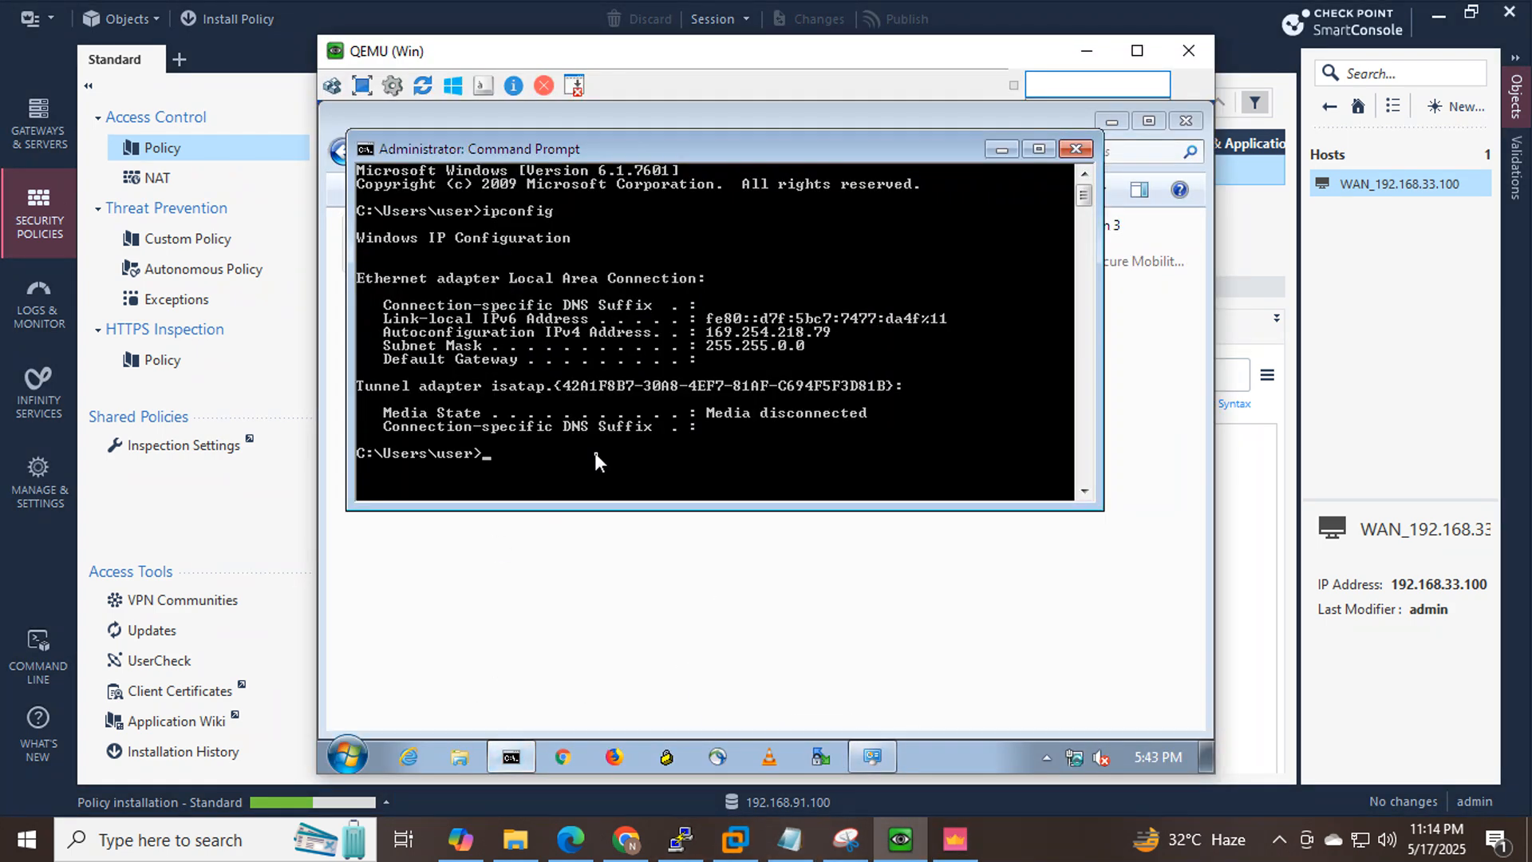
{"action": "type", "text": "ping 8.8.8.8"}
{"action": "key", "text": "Return"}
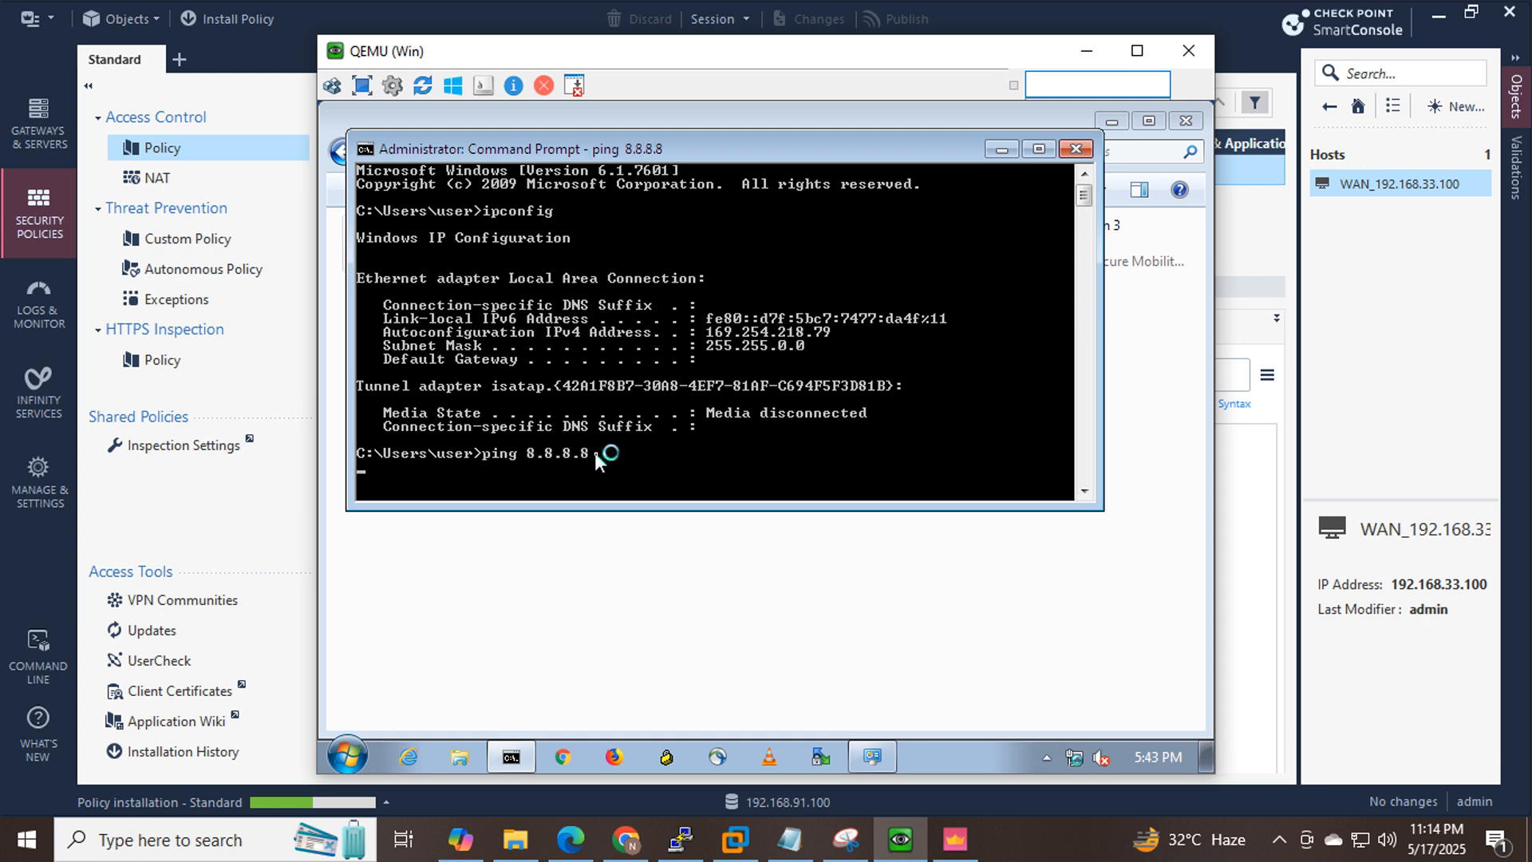
{"action": "left_click", "coordinate": [562, 758]}
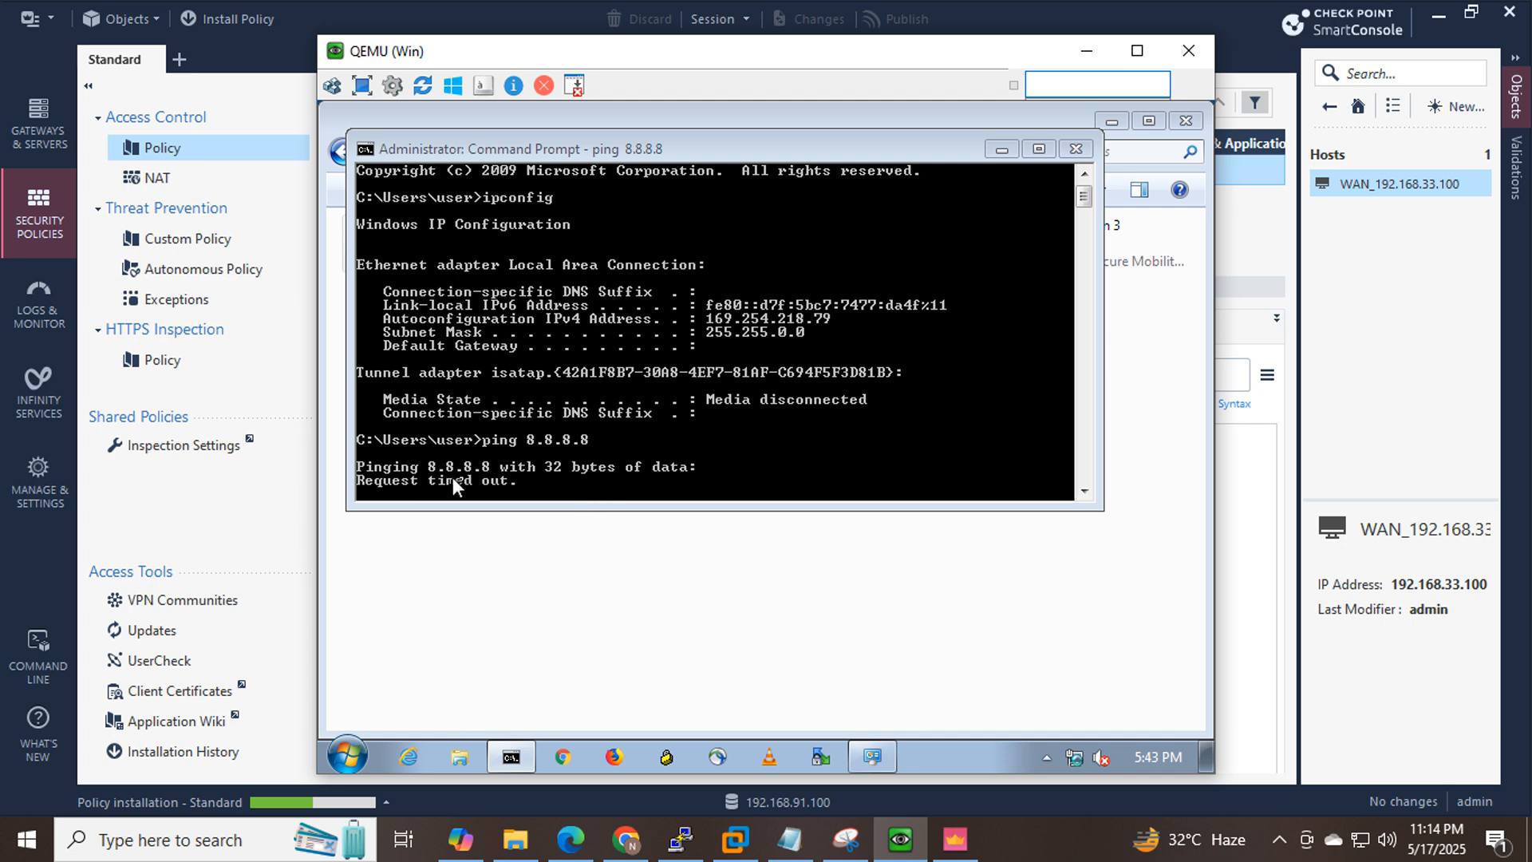
{"action": "left_click", "coordinate": [1008, 152]}
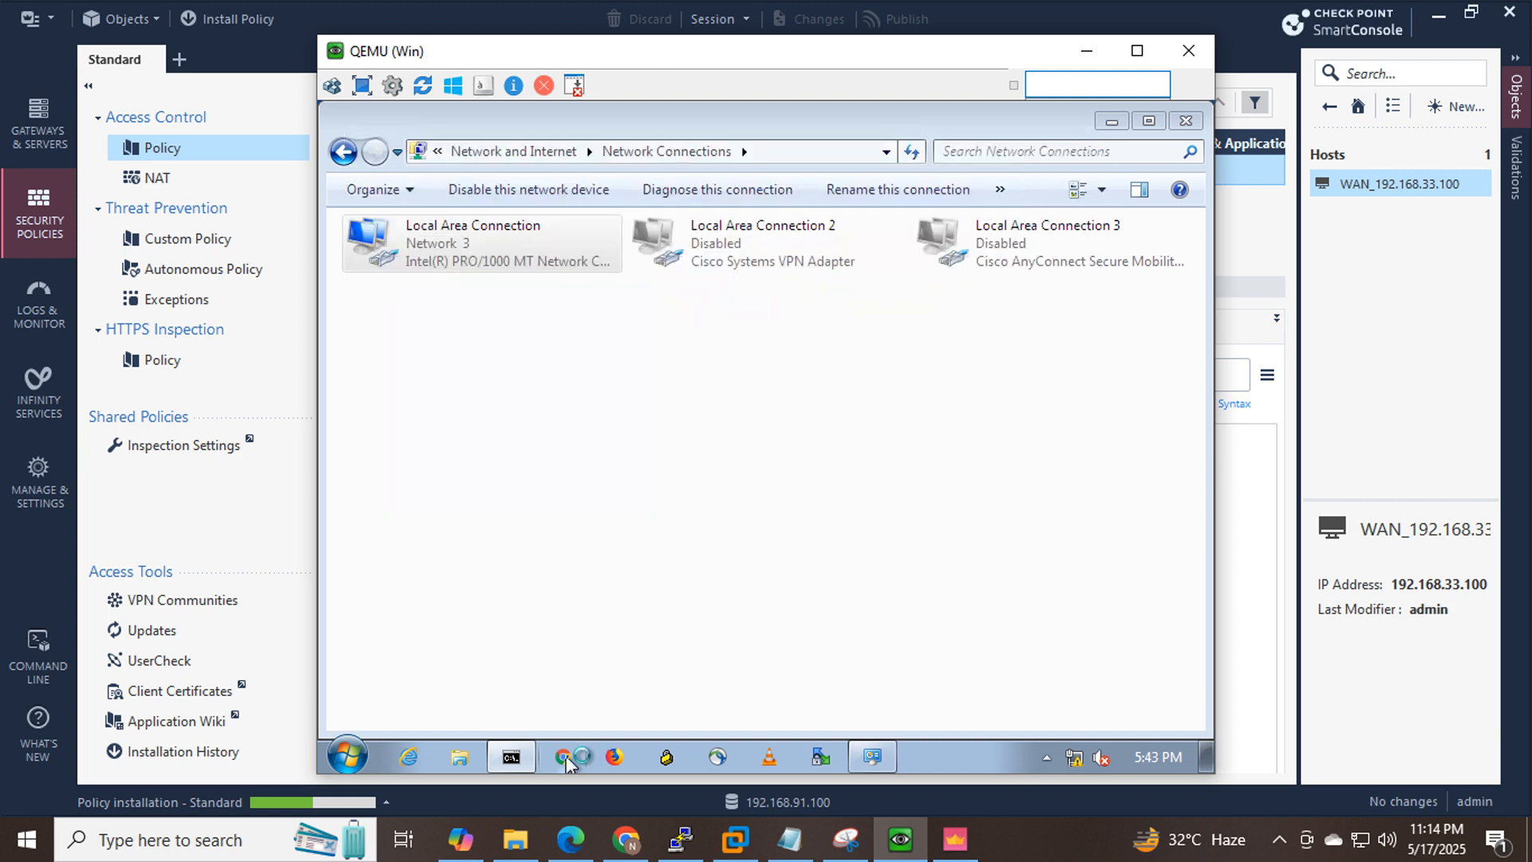
{"action": "left_click", "coordinate": [564, 758]}
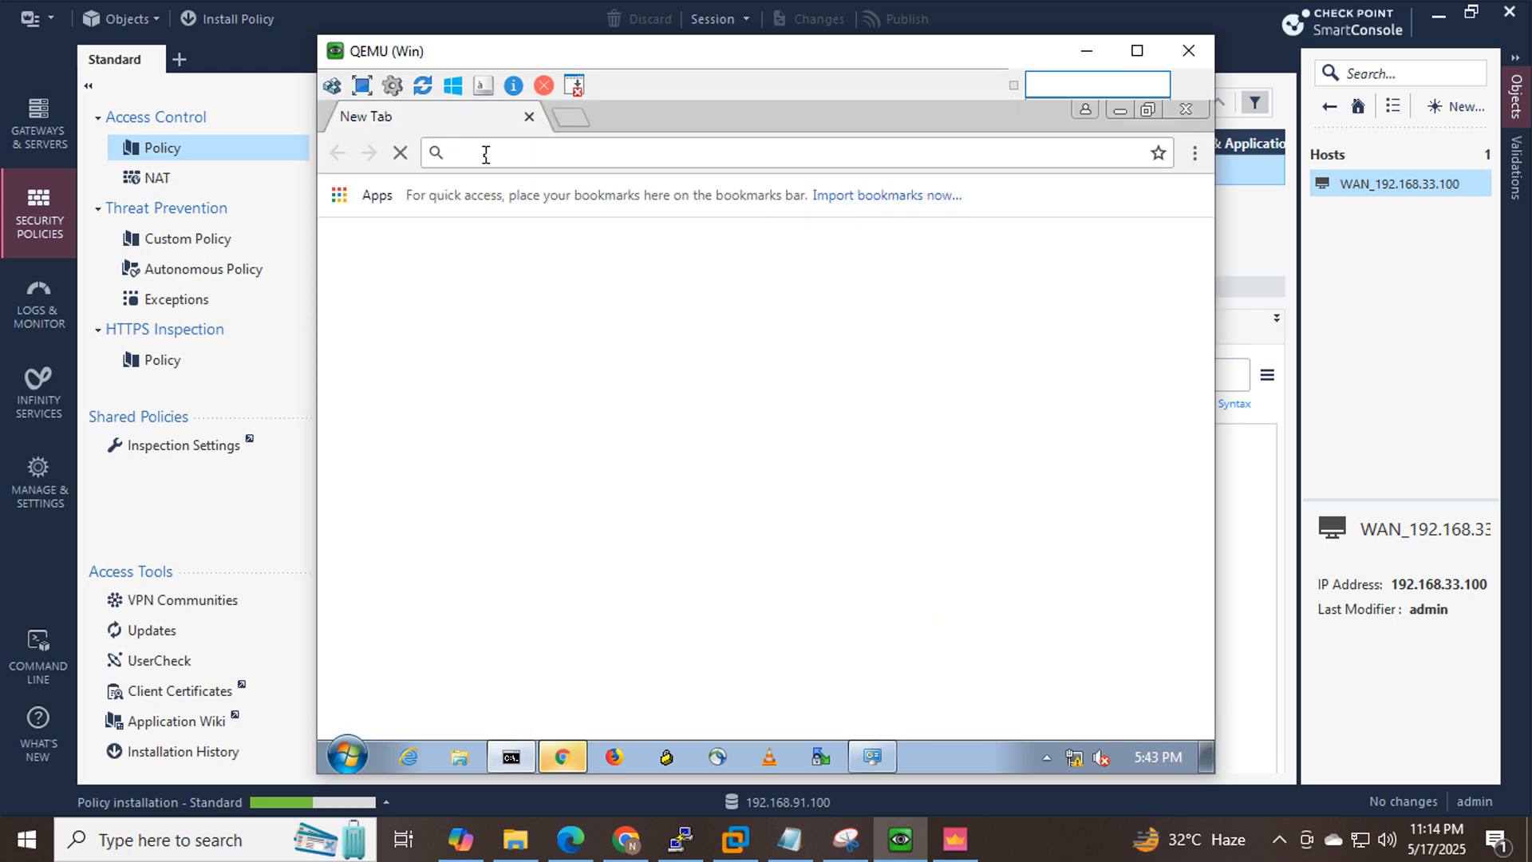
{"action": "type", "text": "google"}
{"action": "key", "text": "ctrl+Return"}
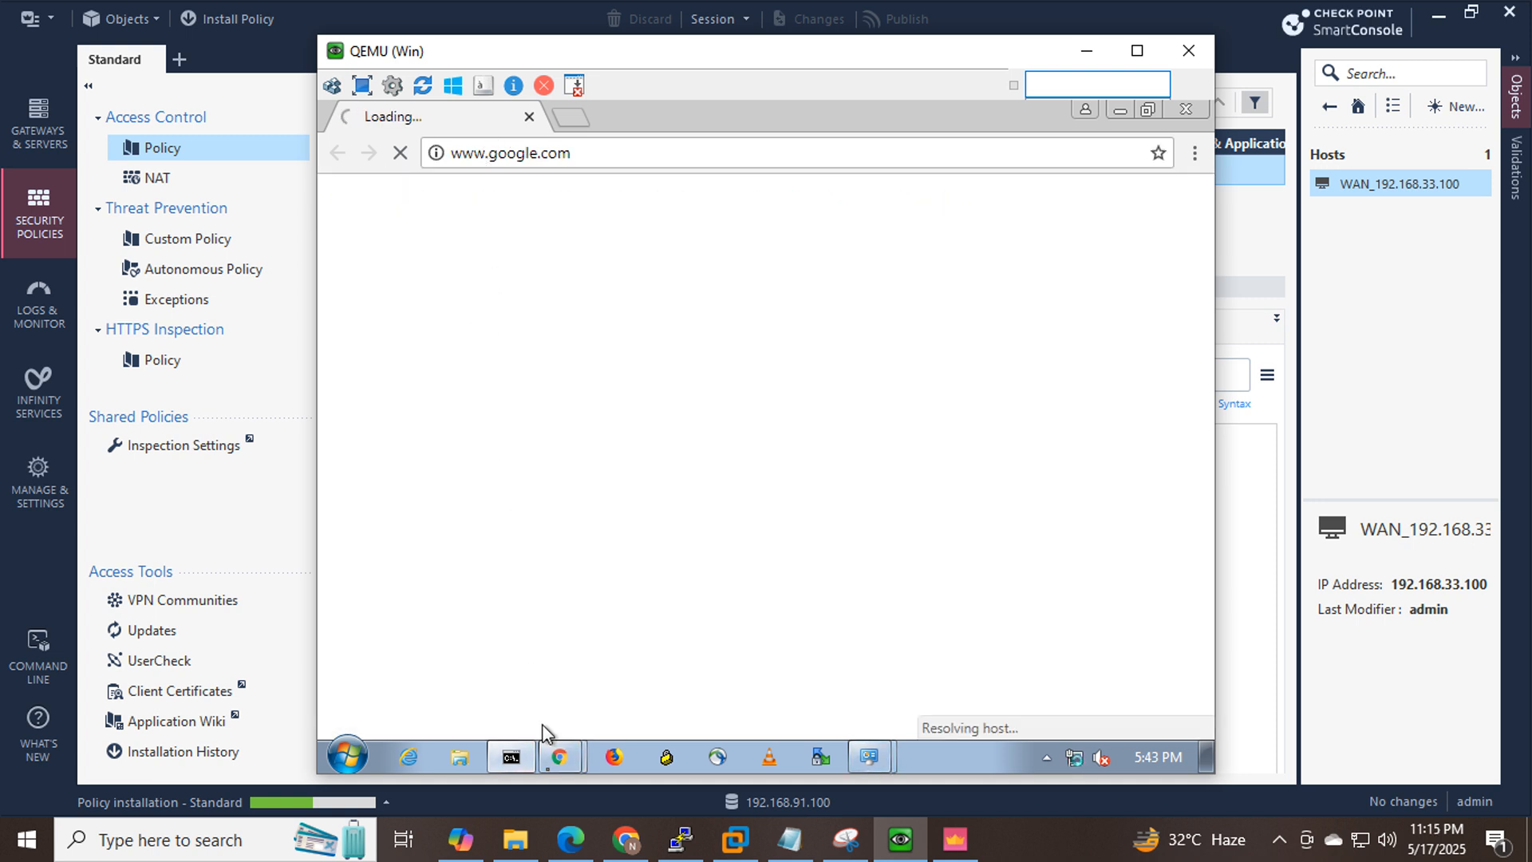
{"action": "left_click", "coordinate": [516, 763]}
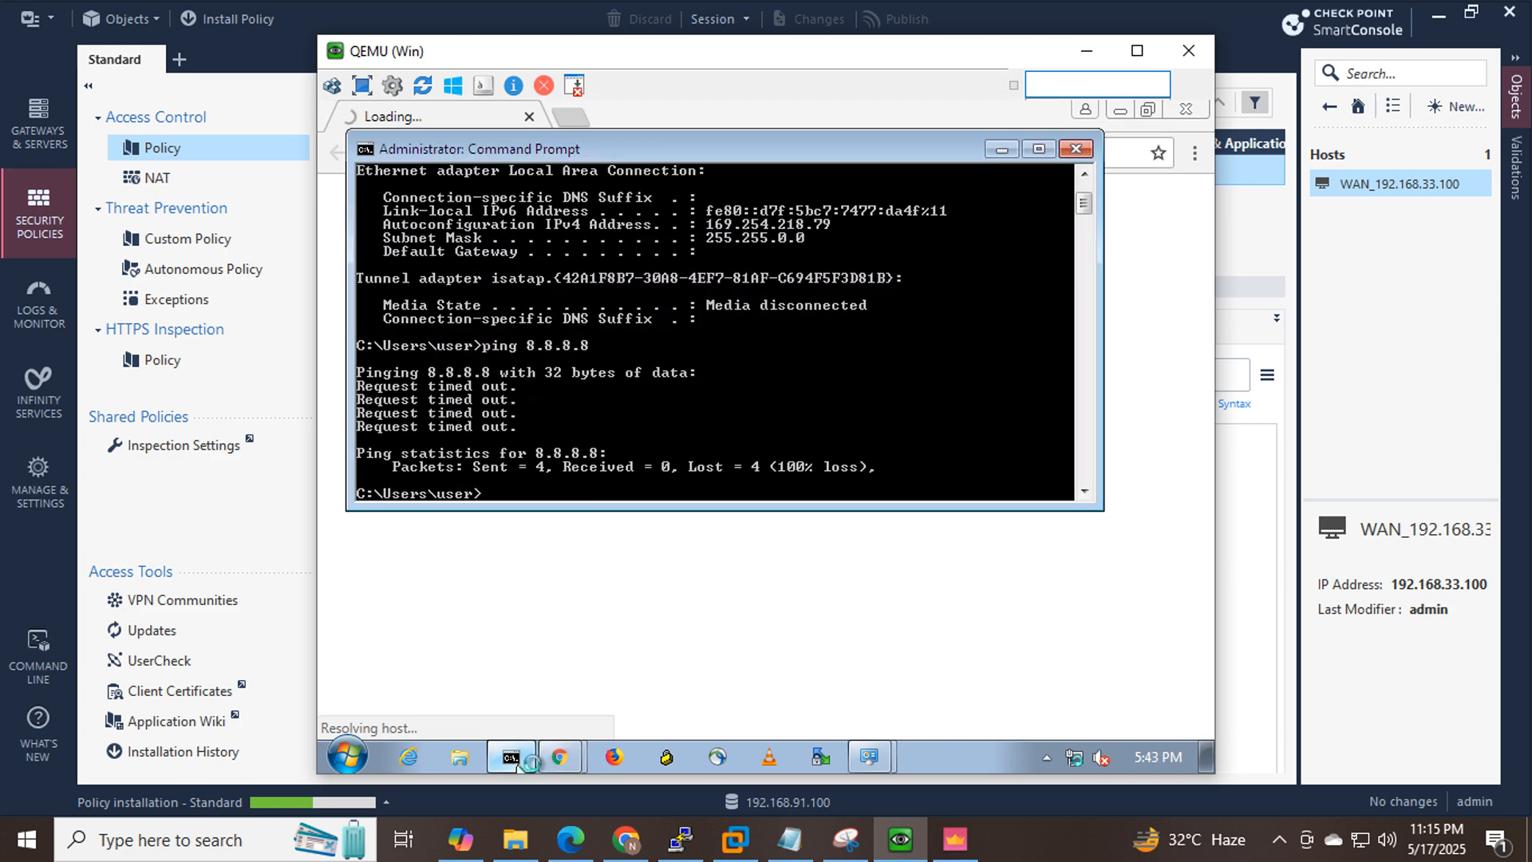
{"action": "left_click", "coordinate": [999, 149]}
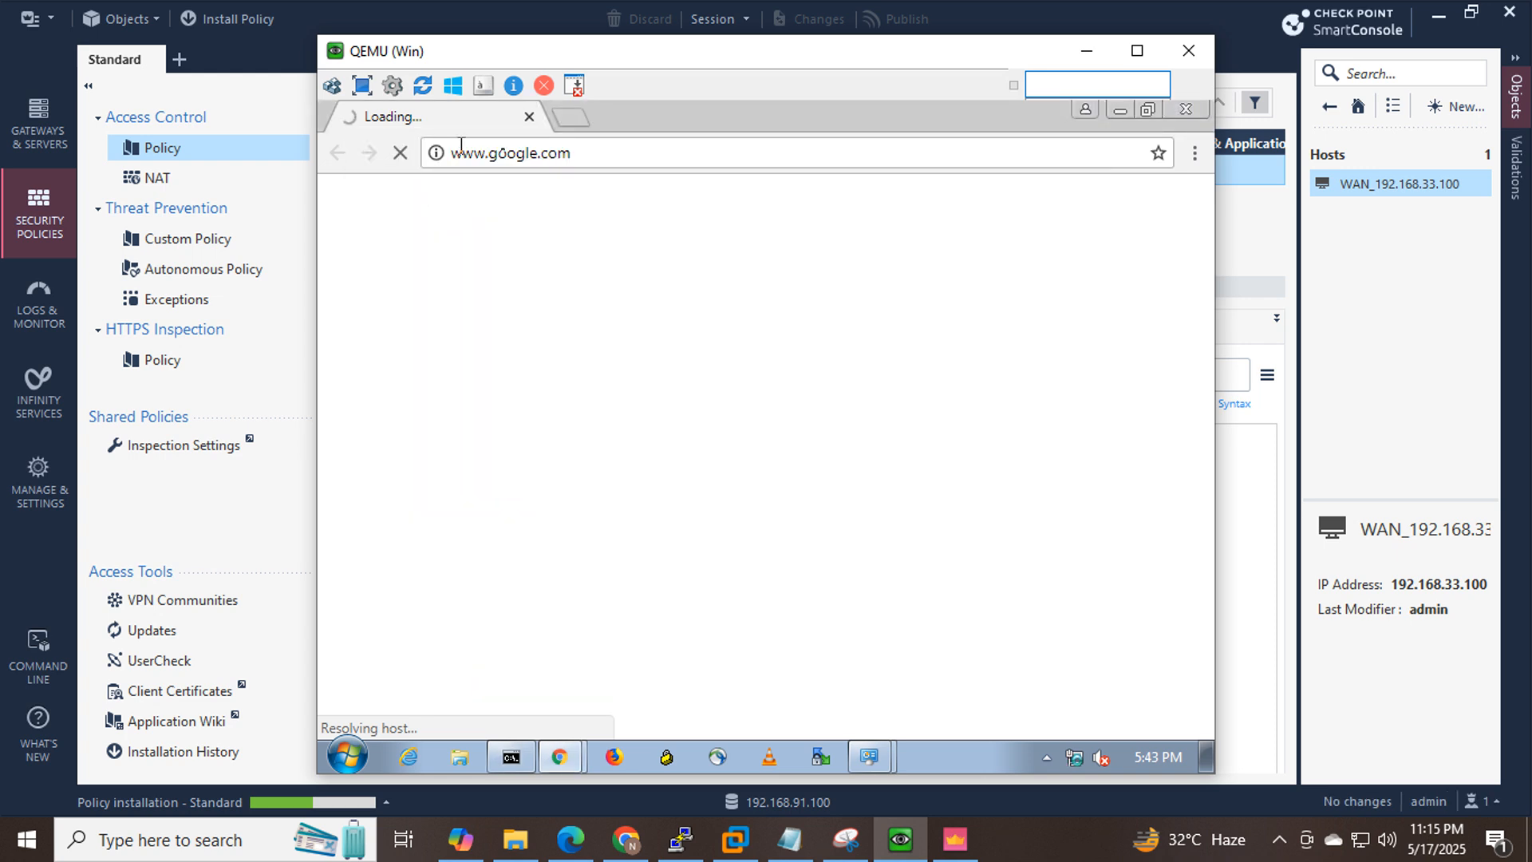
{"action": "left_click", "coordinate": [1088, 52]}
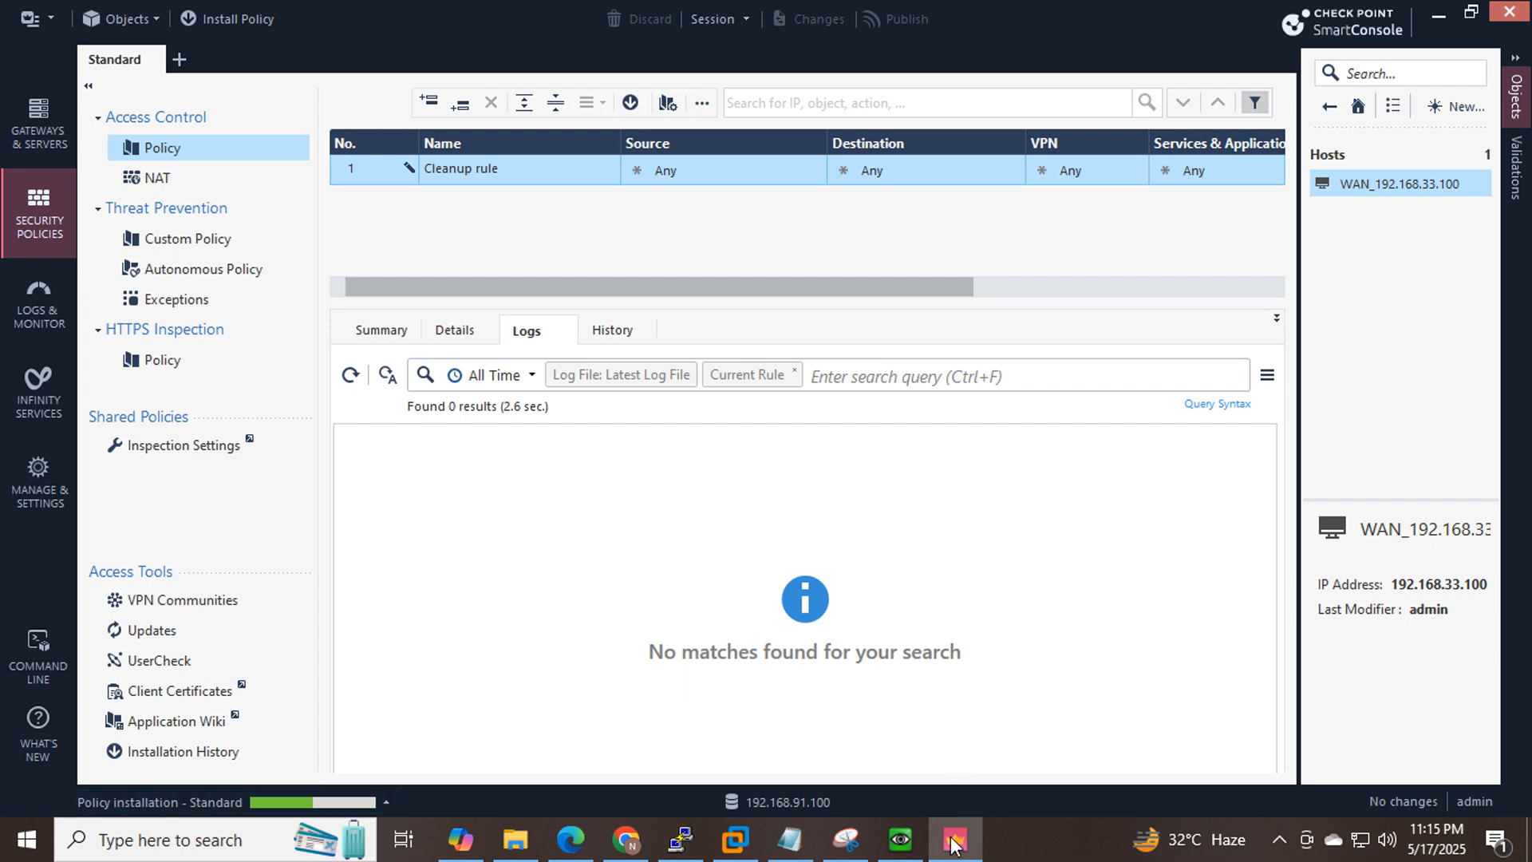
Go to the ARP page in Gaia Portal and start a new Proxy ARP entry.
{"action": "left_click", "coordinate": [643, 850]}
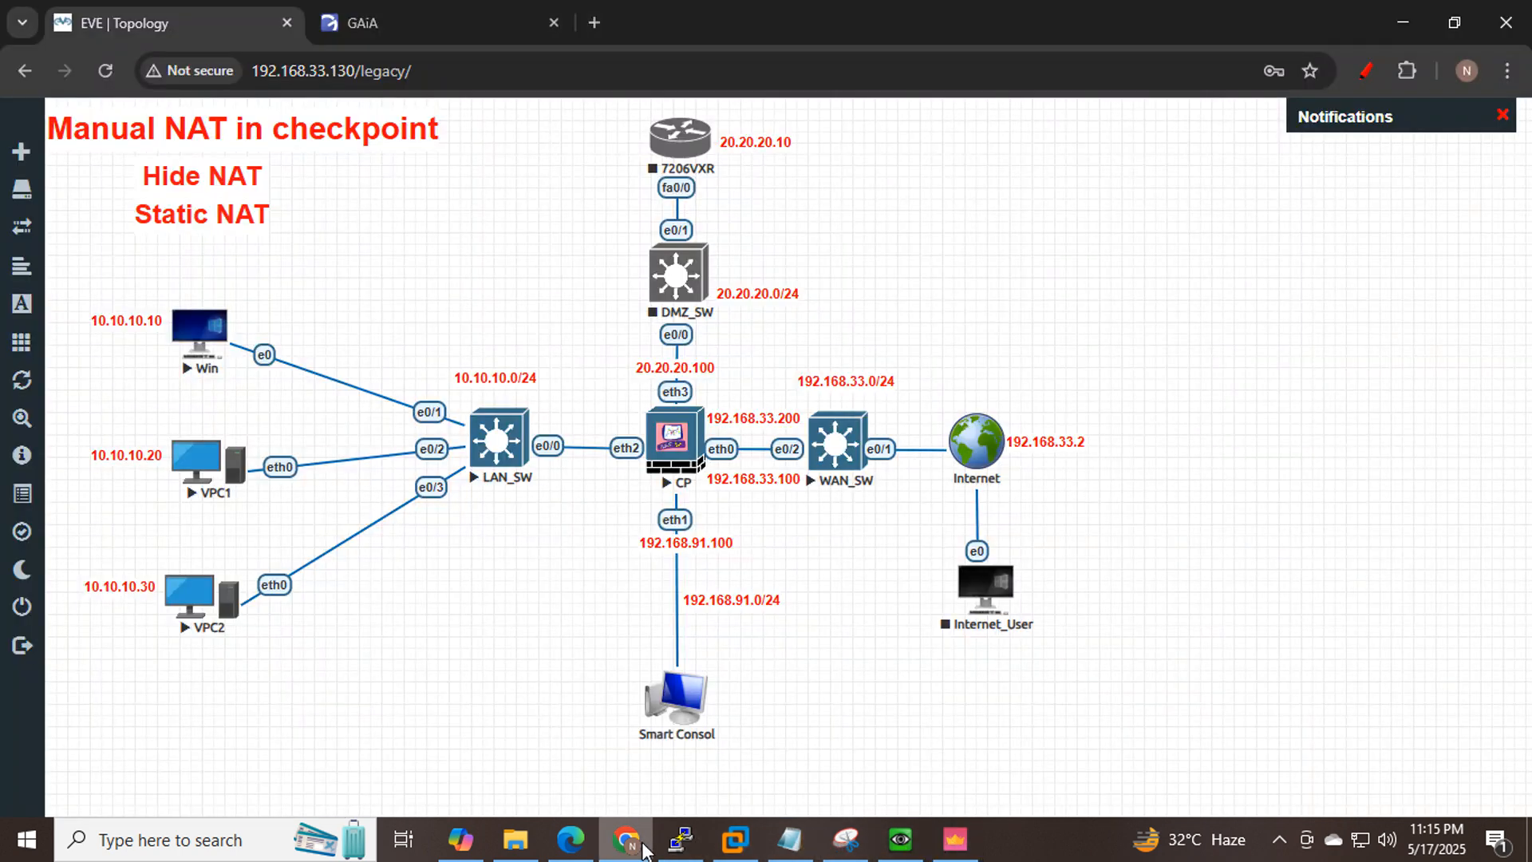
{"action": "left_click", "coordinate": [359, 24]}
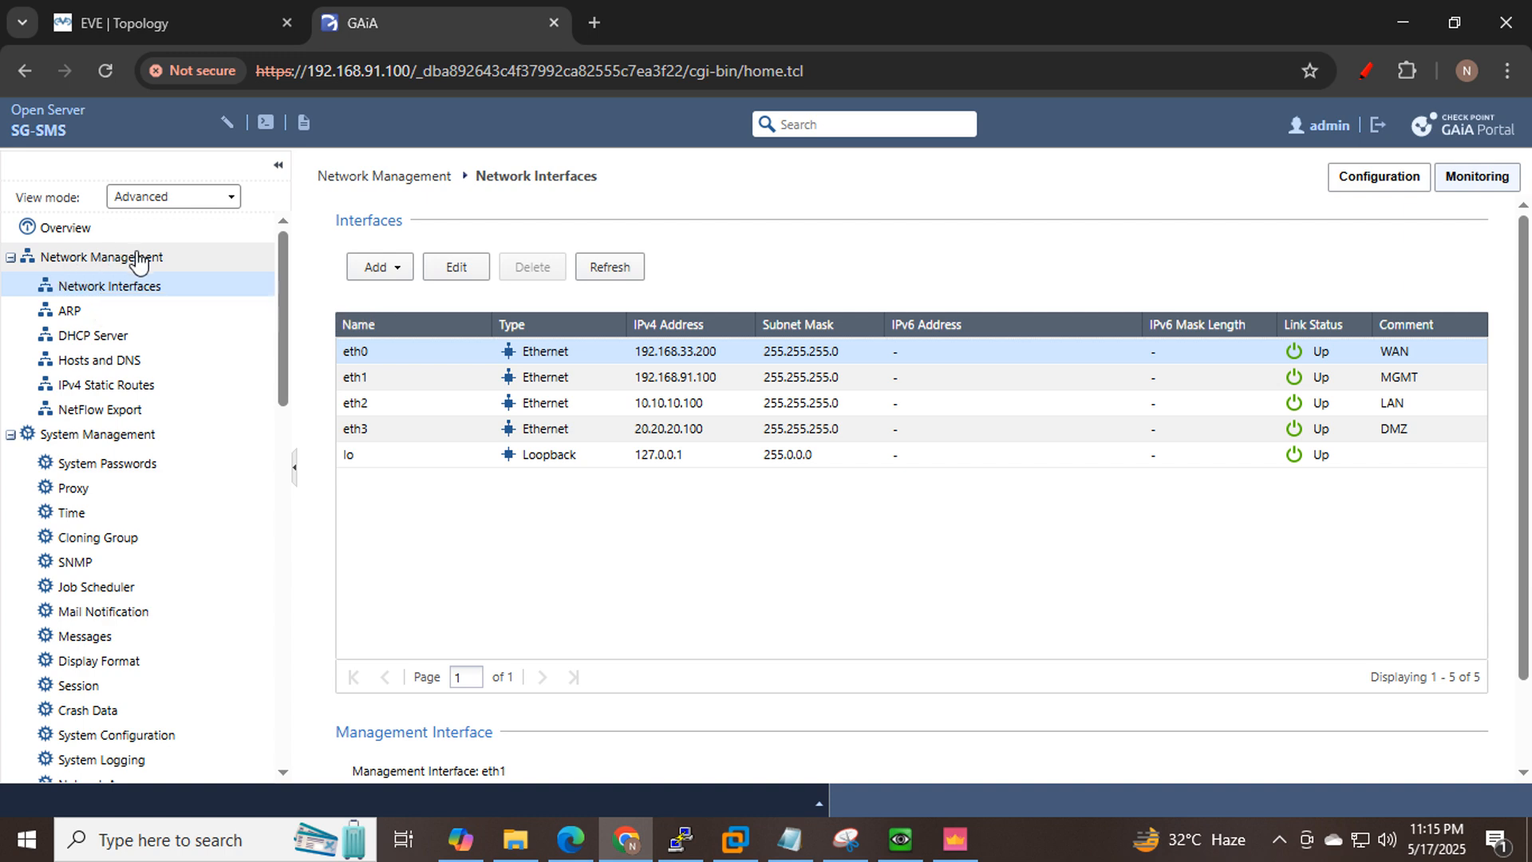
{"action": "left_click", "coordinate": [68, 313]}
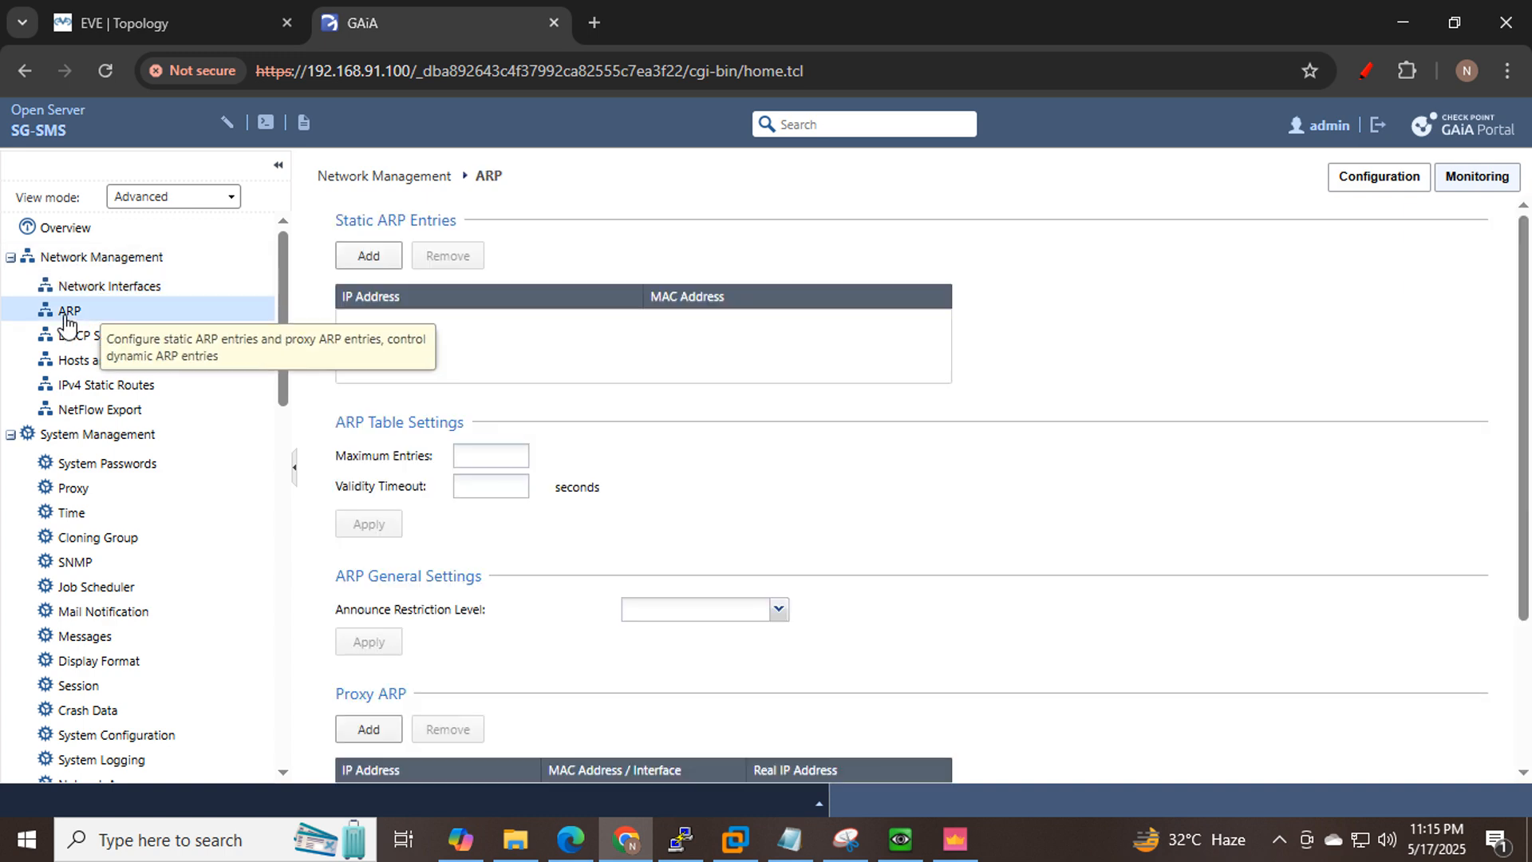
{"action": "scroll", "coordinate": [835, 375], "scroll_direction": "down", "scroll_amount": 3}
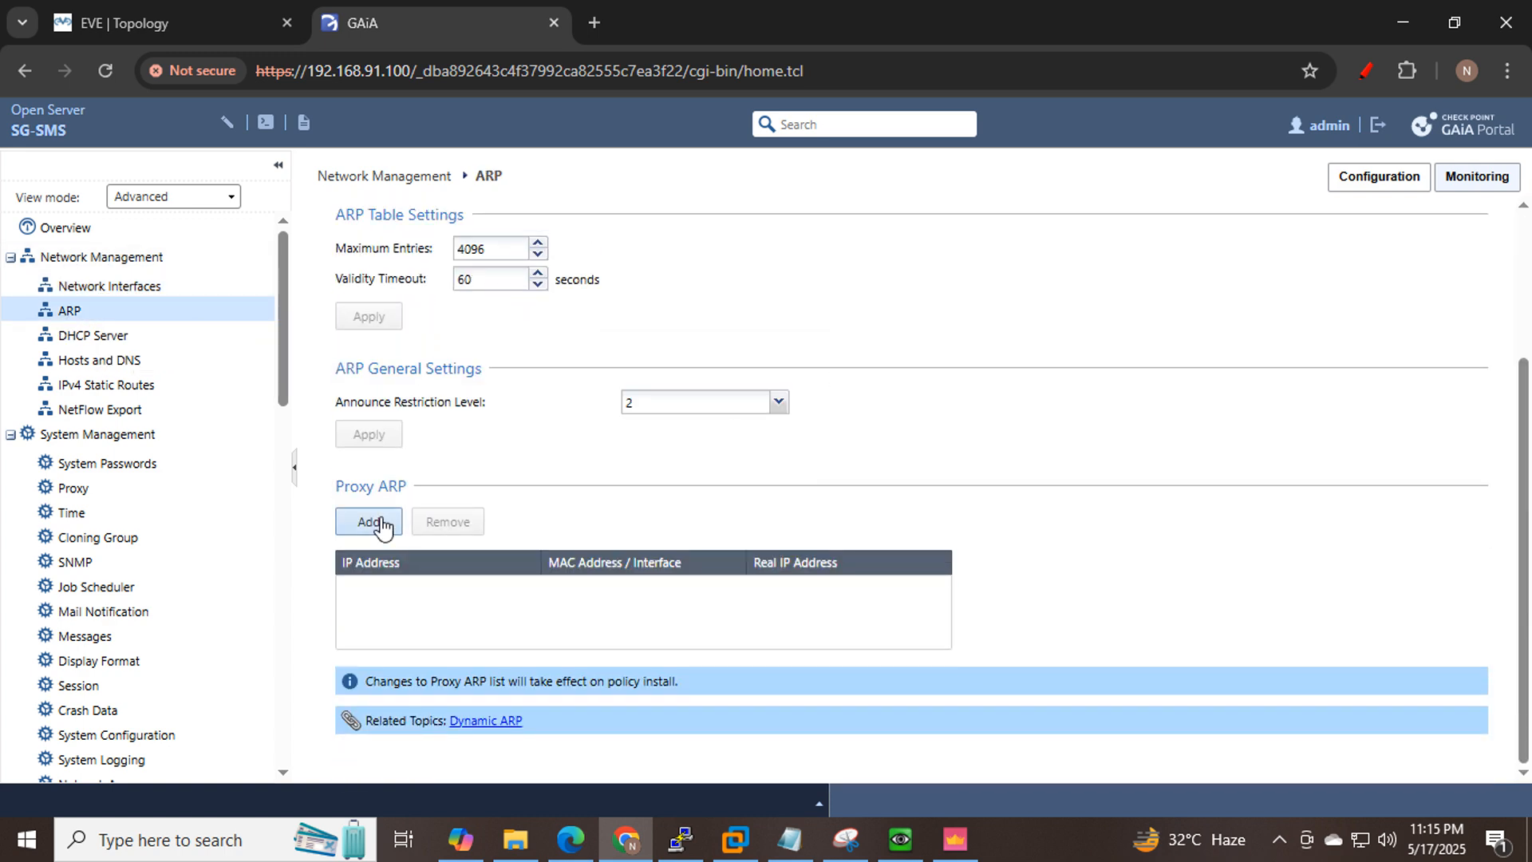
{"action": "left_click", "coordinate": [372, 526]}
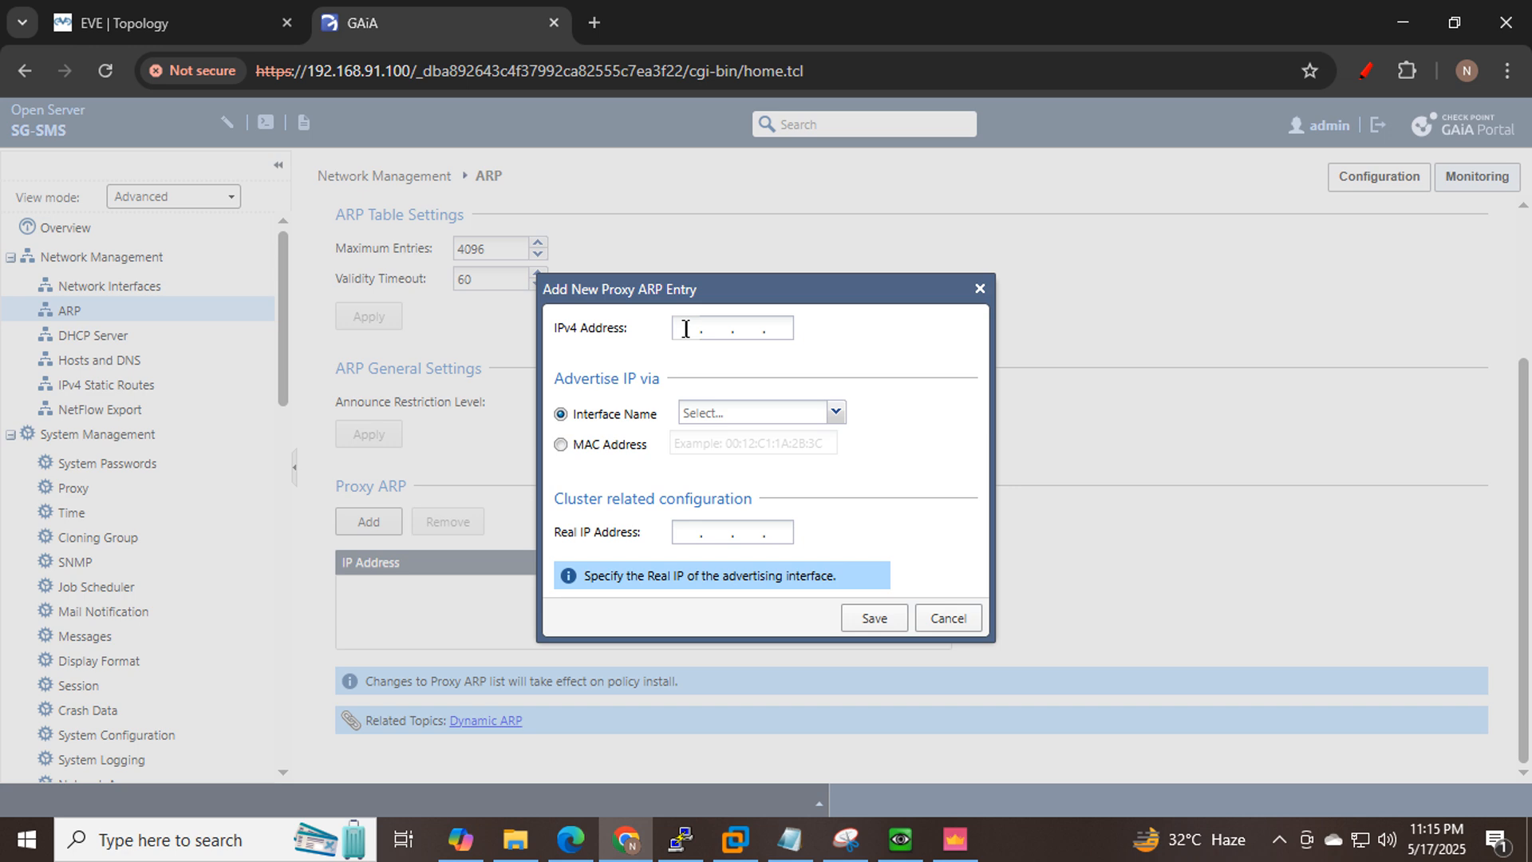
Enter proxy ARP address 192.168.33.100 on eth0 with real IP 192.168.33.200 and save.
{"action": "left_click", "coordinate": [196, 11]}
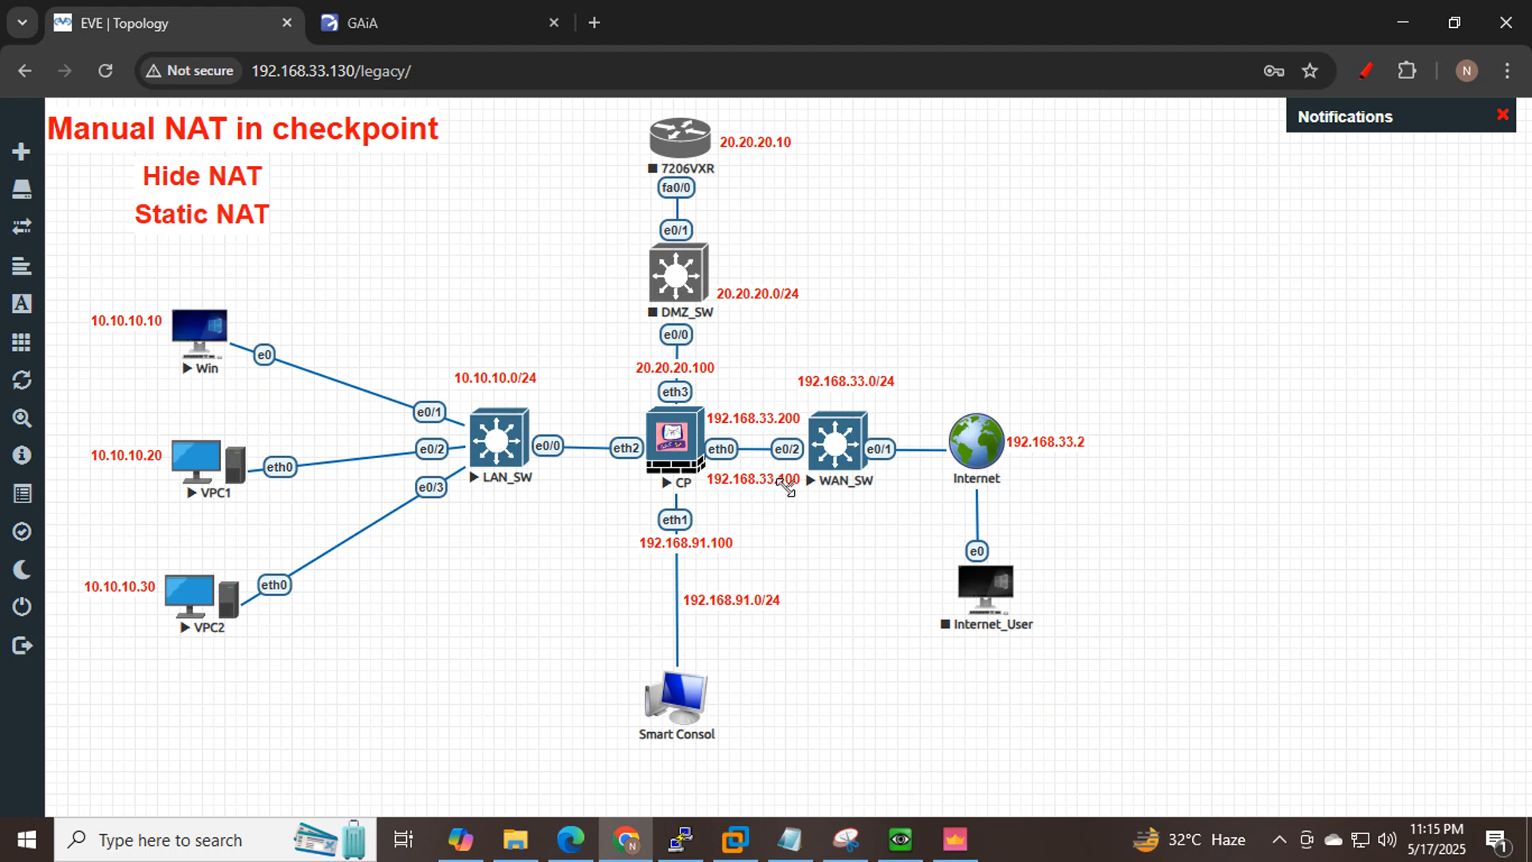
{"action": "left_click", "coordinate": [423, 23]}
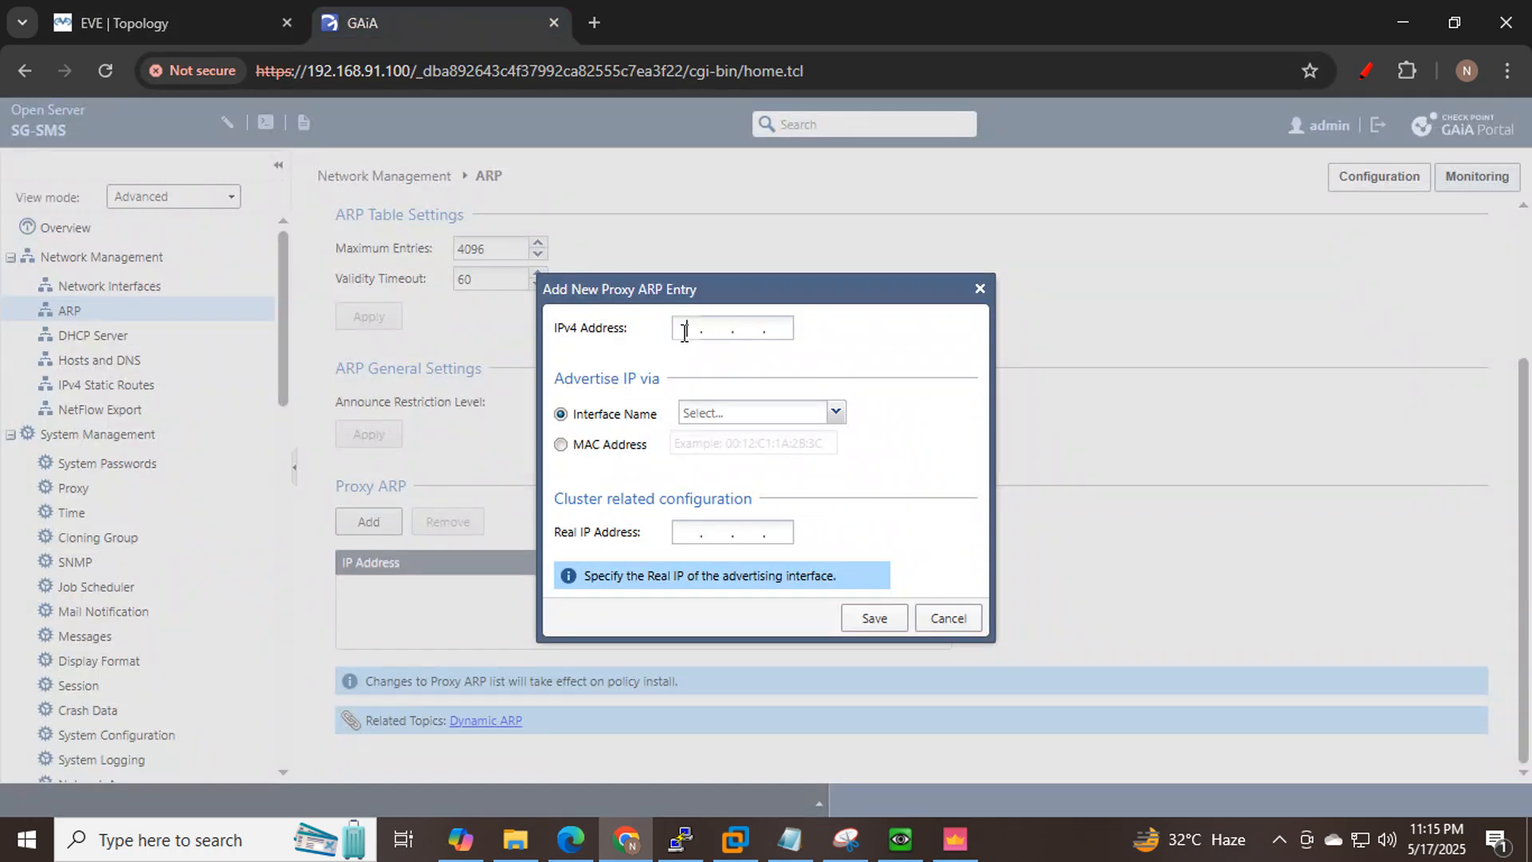
{"action": "left_click", "coordinate": [684, 333]}
{"action": "type", "text": "192 . 168 . 33 . 100"}
{"action": "left_click", "coordinate": [836, 412]}
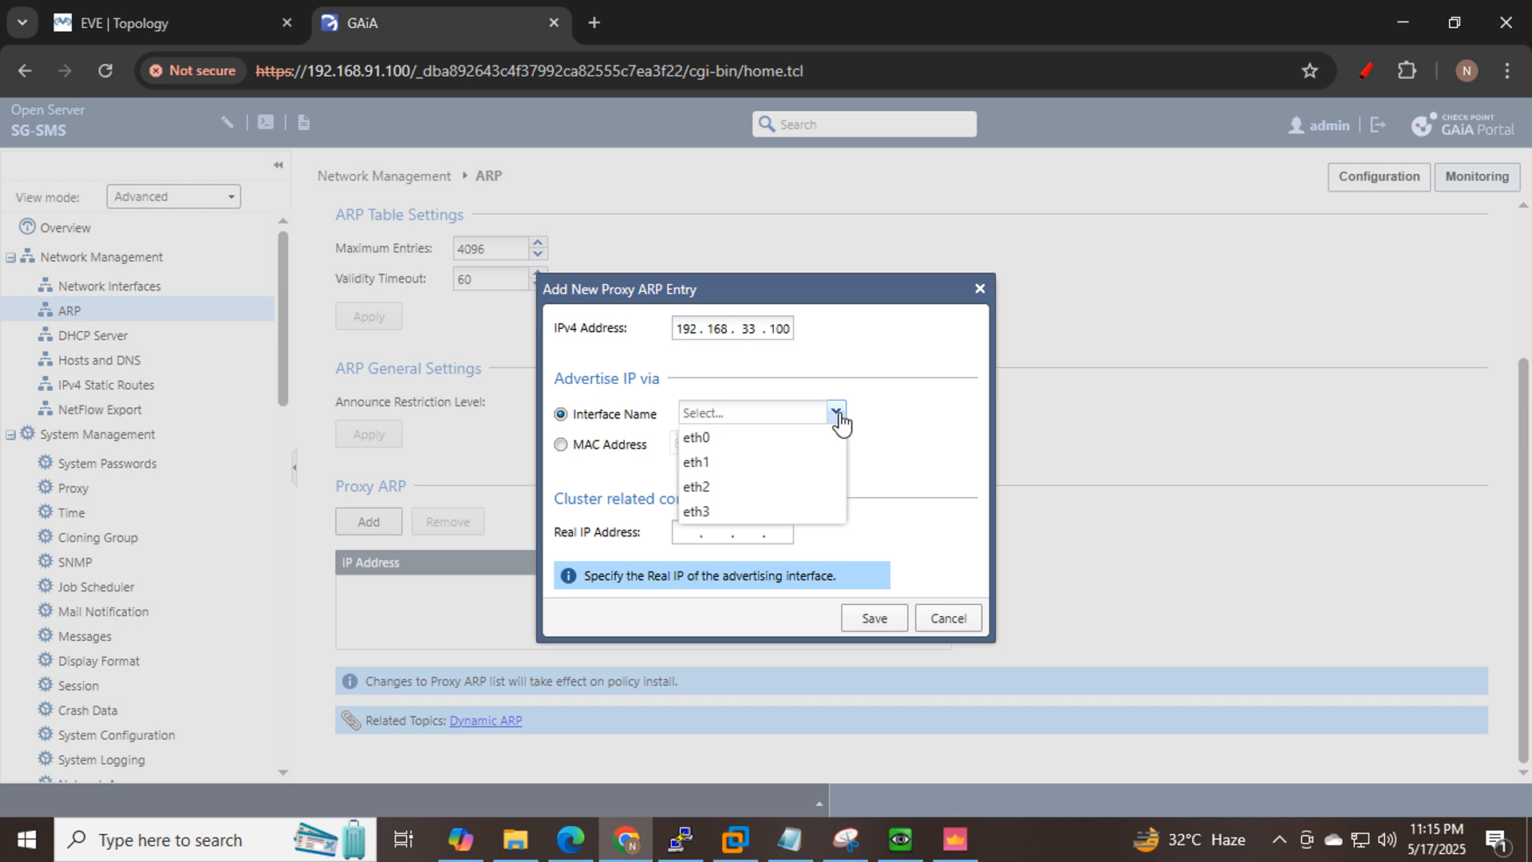
{"action": "key", "text": "ctrl+shift+Tab"}
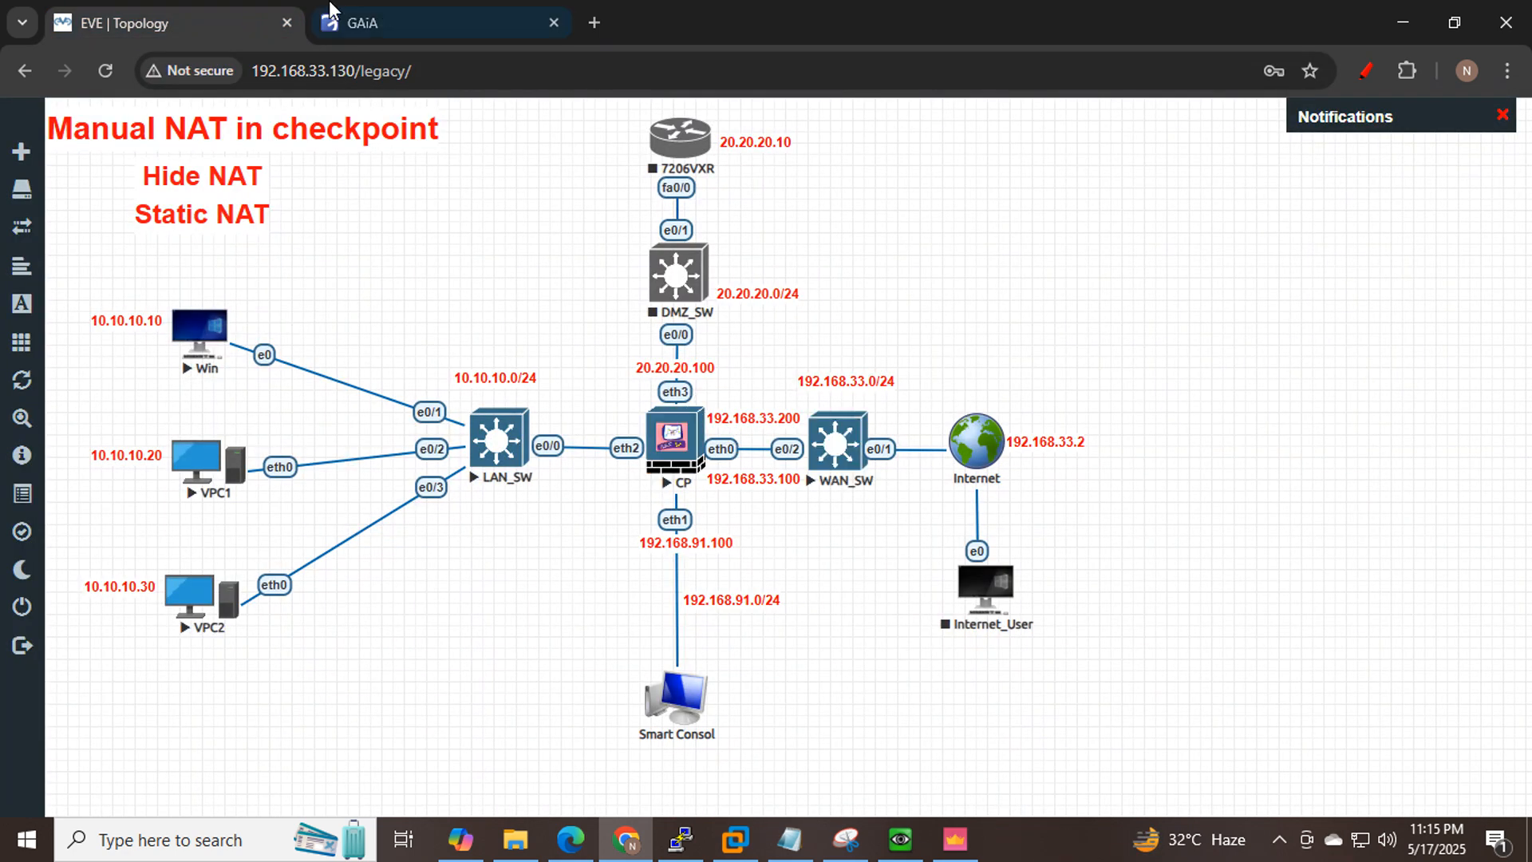
{"action": "key", "text": "ctrl+Tab"}
{"action": "left_click", "coordinate": [729, 438]}
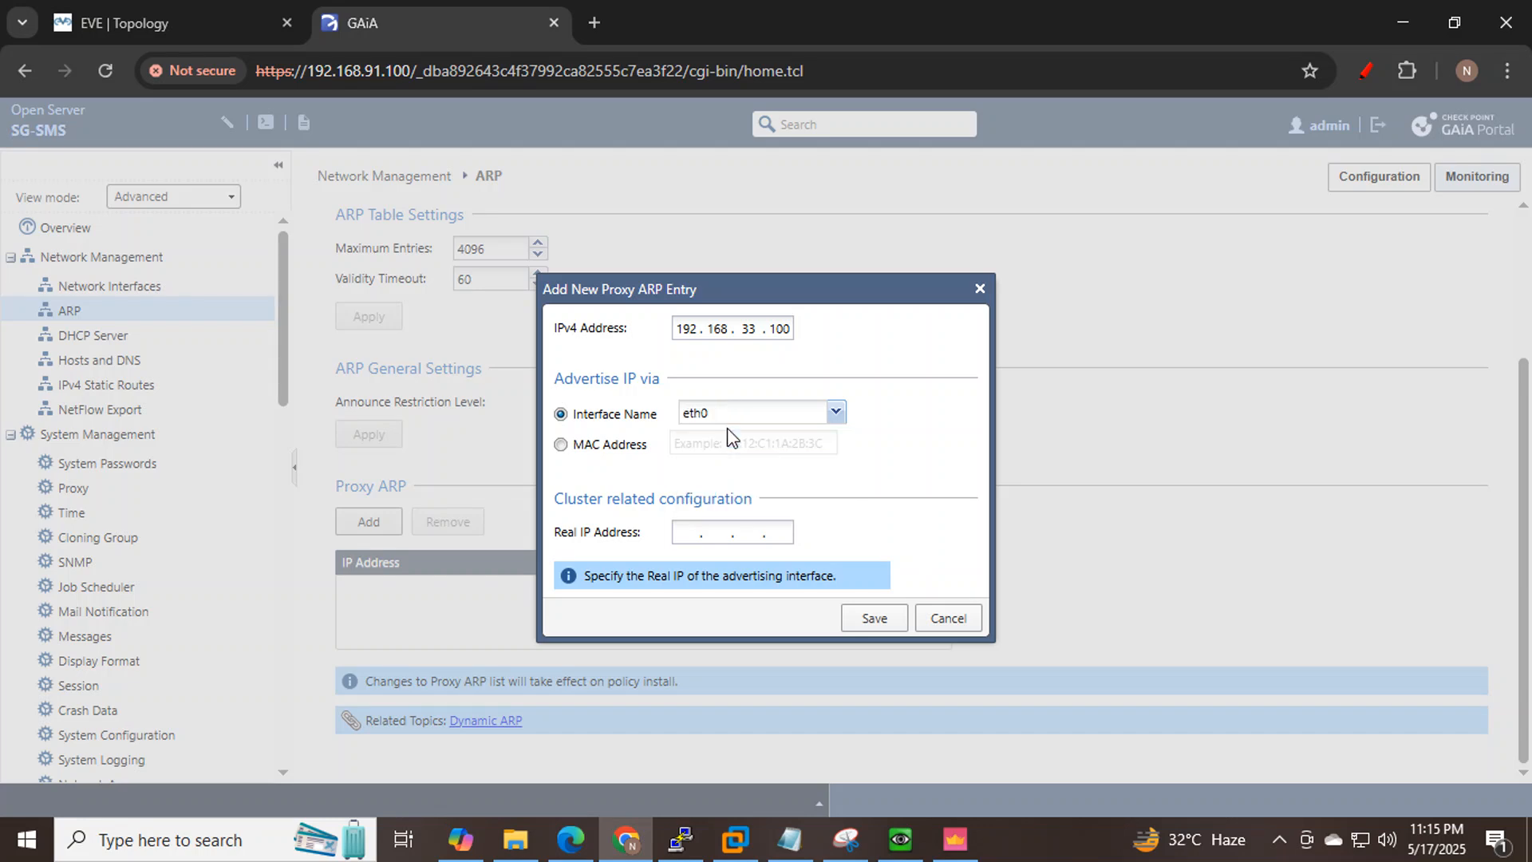
{"action": "left_click", "coordinate": [696, 534]}
{"action": "type", "text": "192.168."}
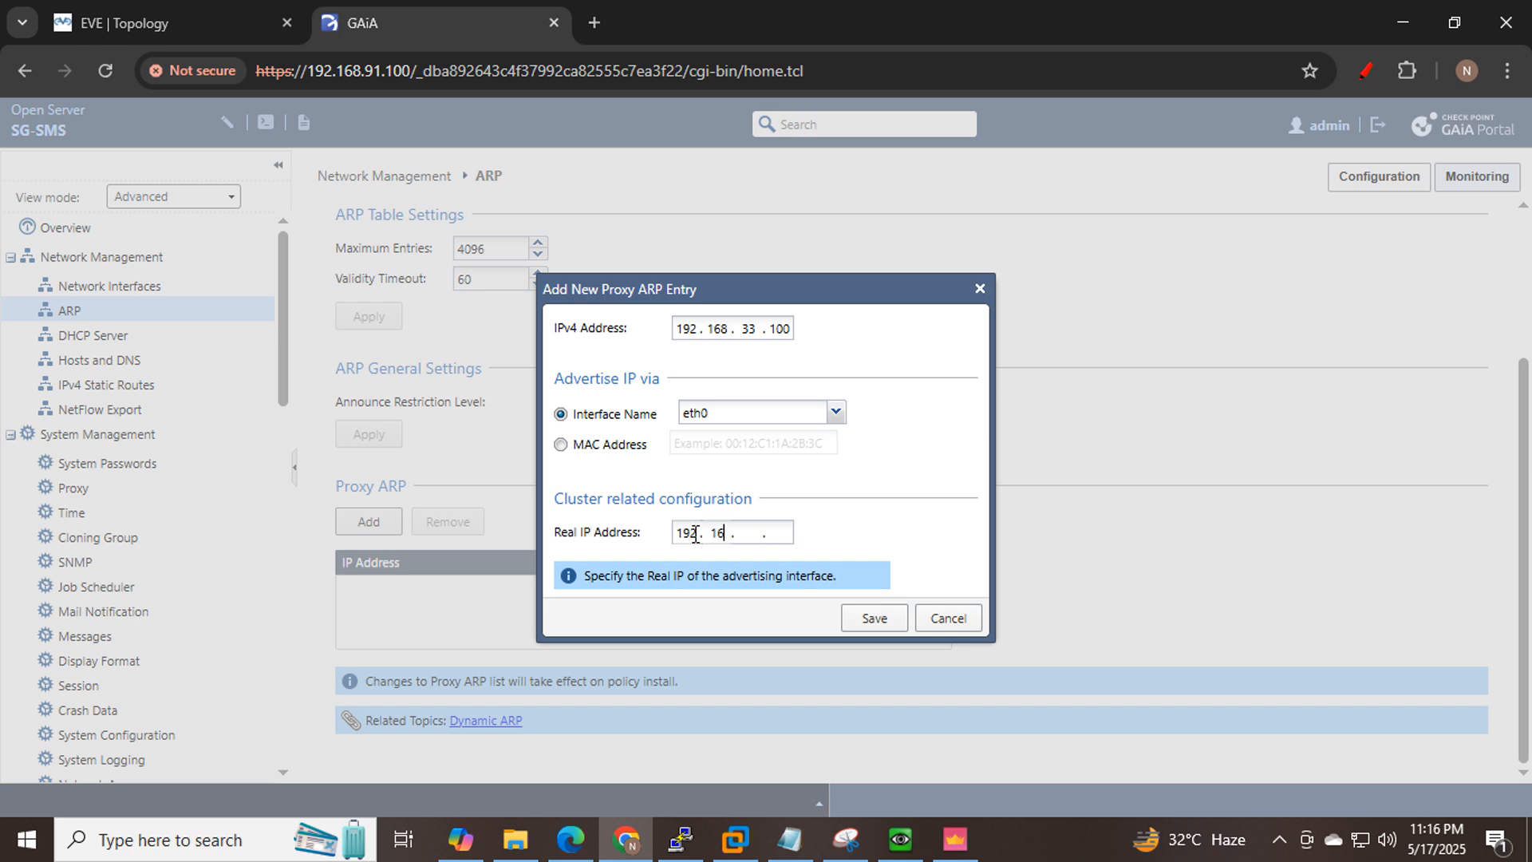
{"action": "type", "text": "33.200"}
{"action": "left_click", "coordinate": [872, 619]}
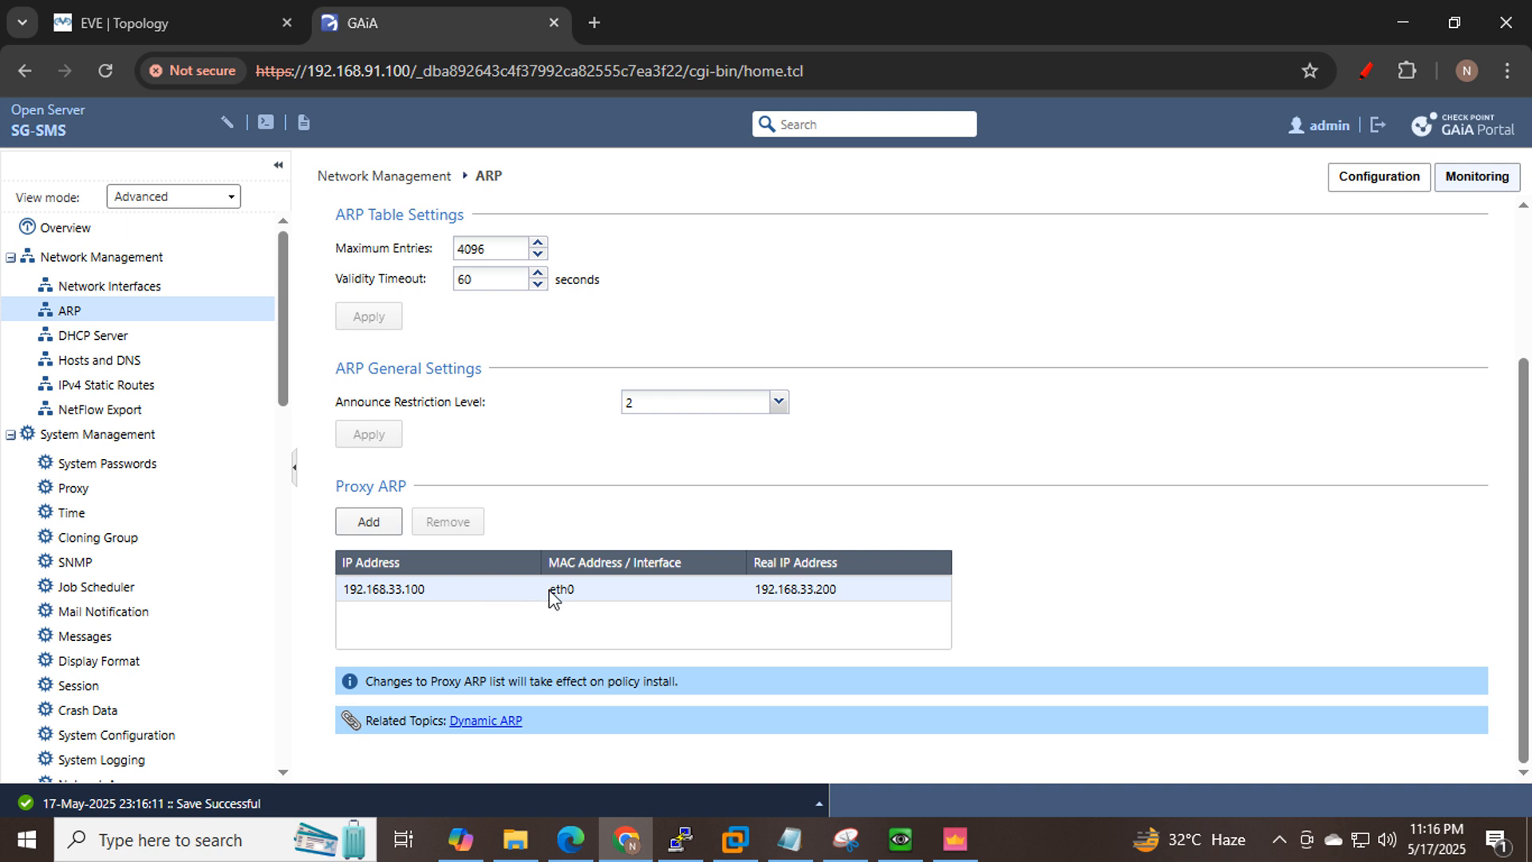
Run 'fw ctl arp -n' on the CP gateway console to list its ARP table numerically.
{"action": "left_click", "coordinate": [691, 840]}
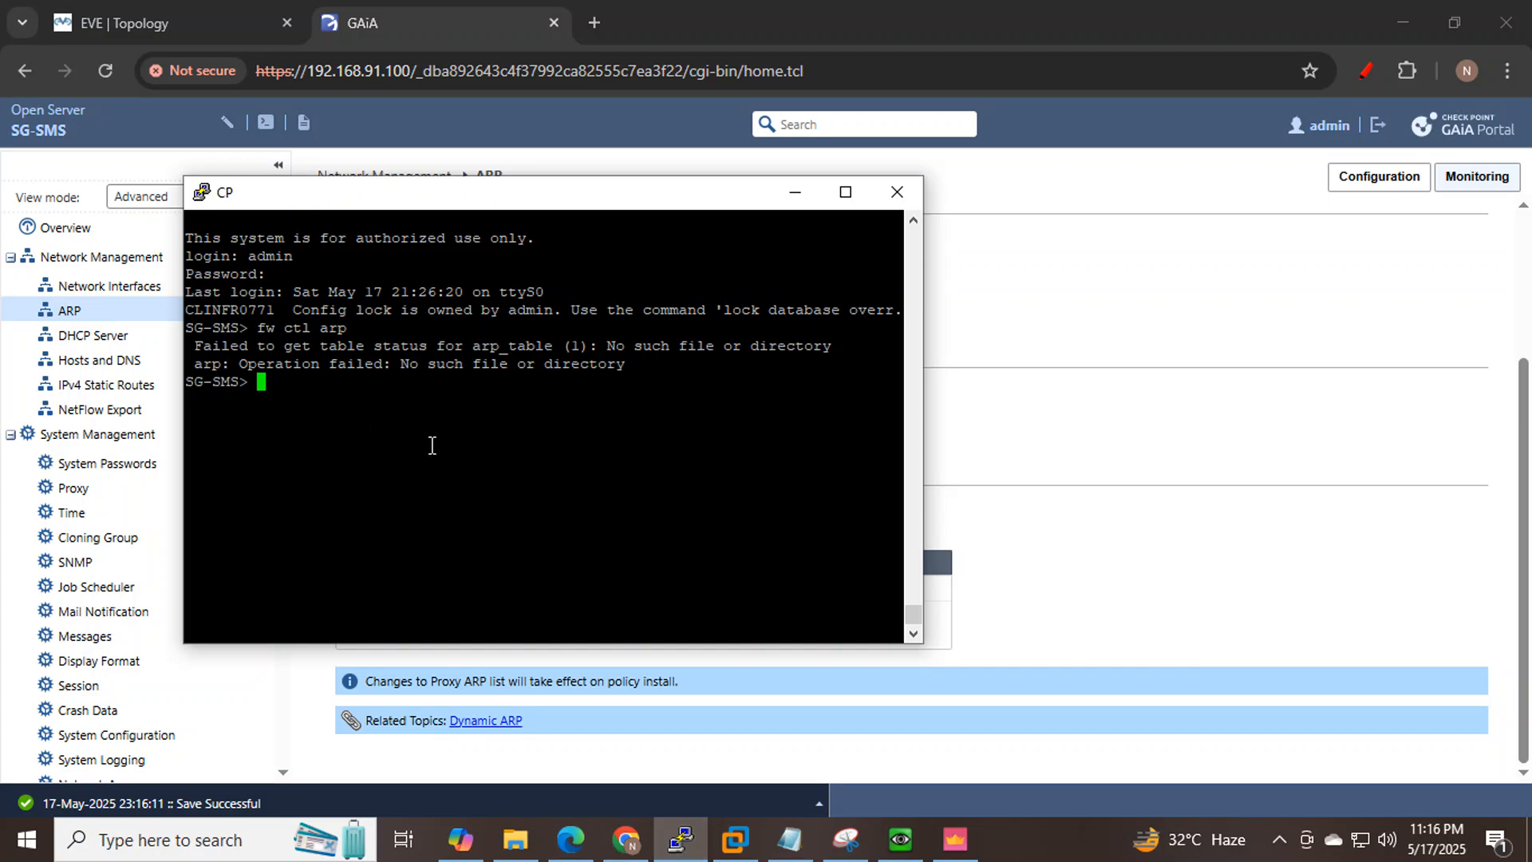
{"action": "key", "text": "Up"}
{"action": "type", "text": "-n"}
{"action": "key", "text": "Return"}
Select the 192.168.33.100 proxy ARP entry in Gaia Portal, then go back to the EVE topology.
{"action": "left_click", "coordinate": [774, 197]}
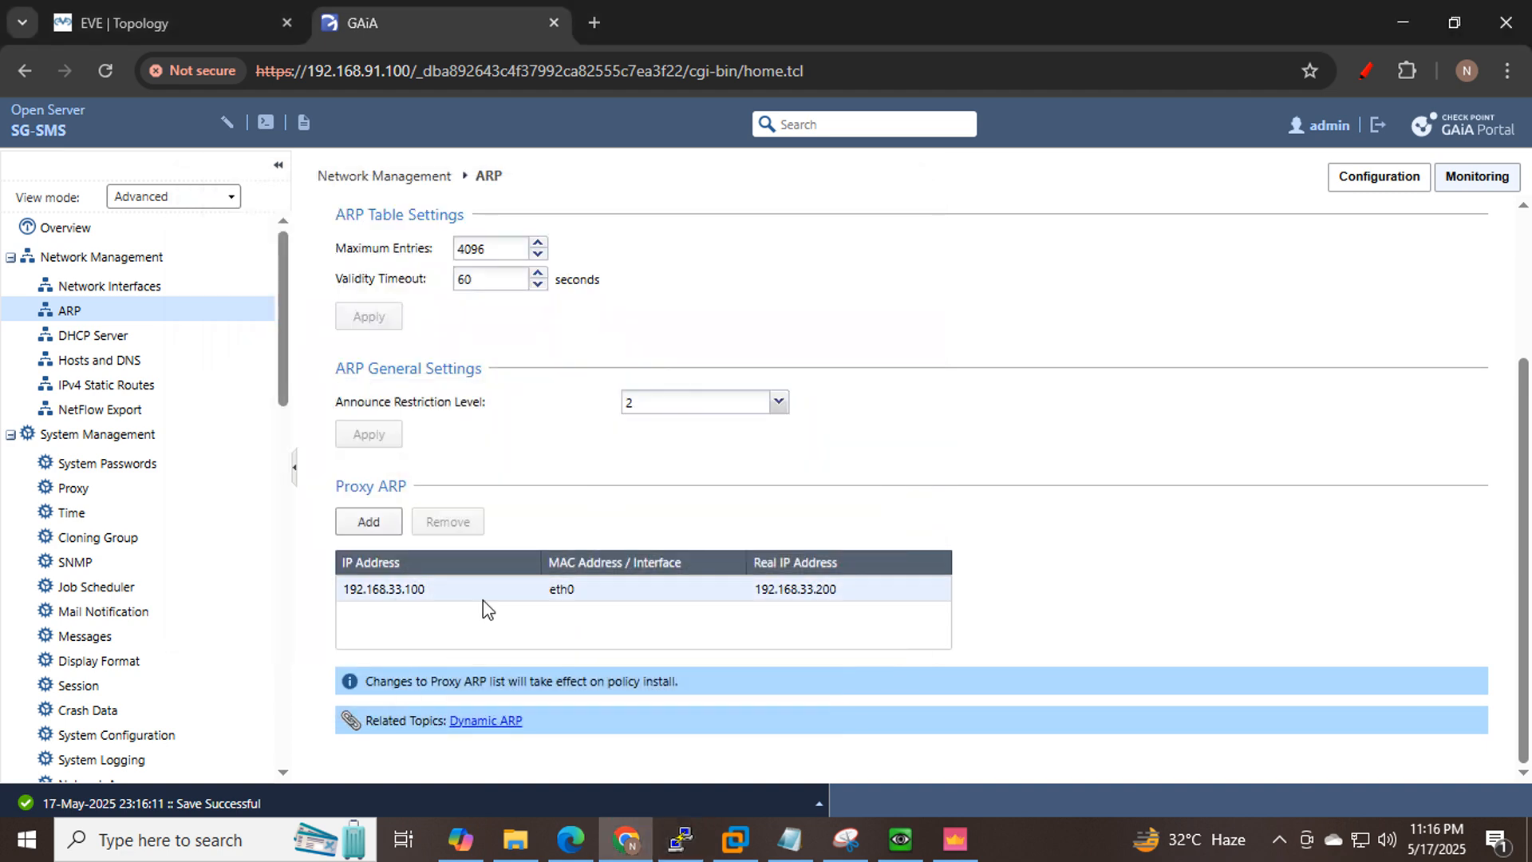
{"action": "left_click", "coordinate": [472, 595]}
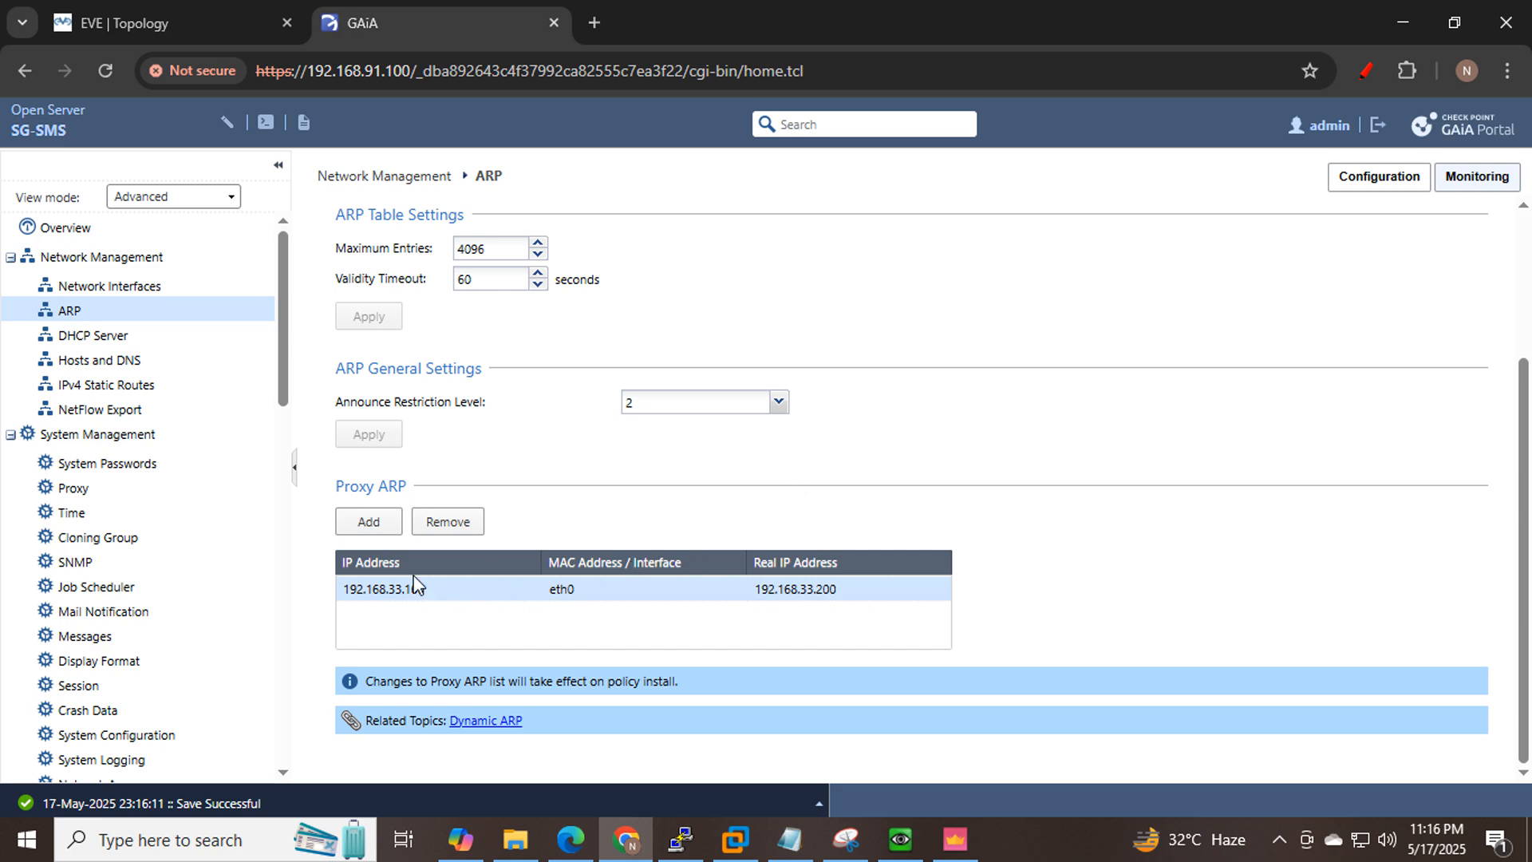
{"action": "left_click", "coordinate": [210, 32]}
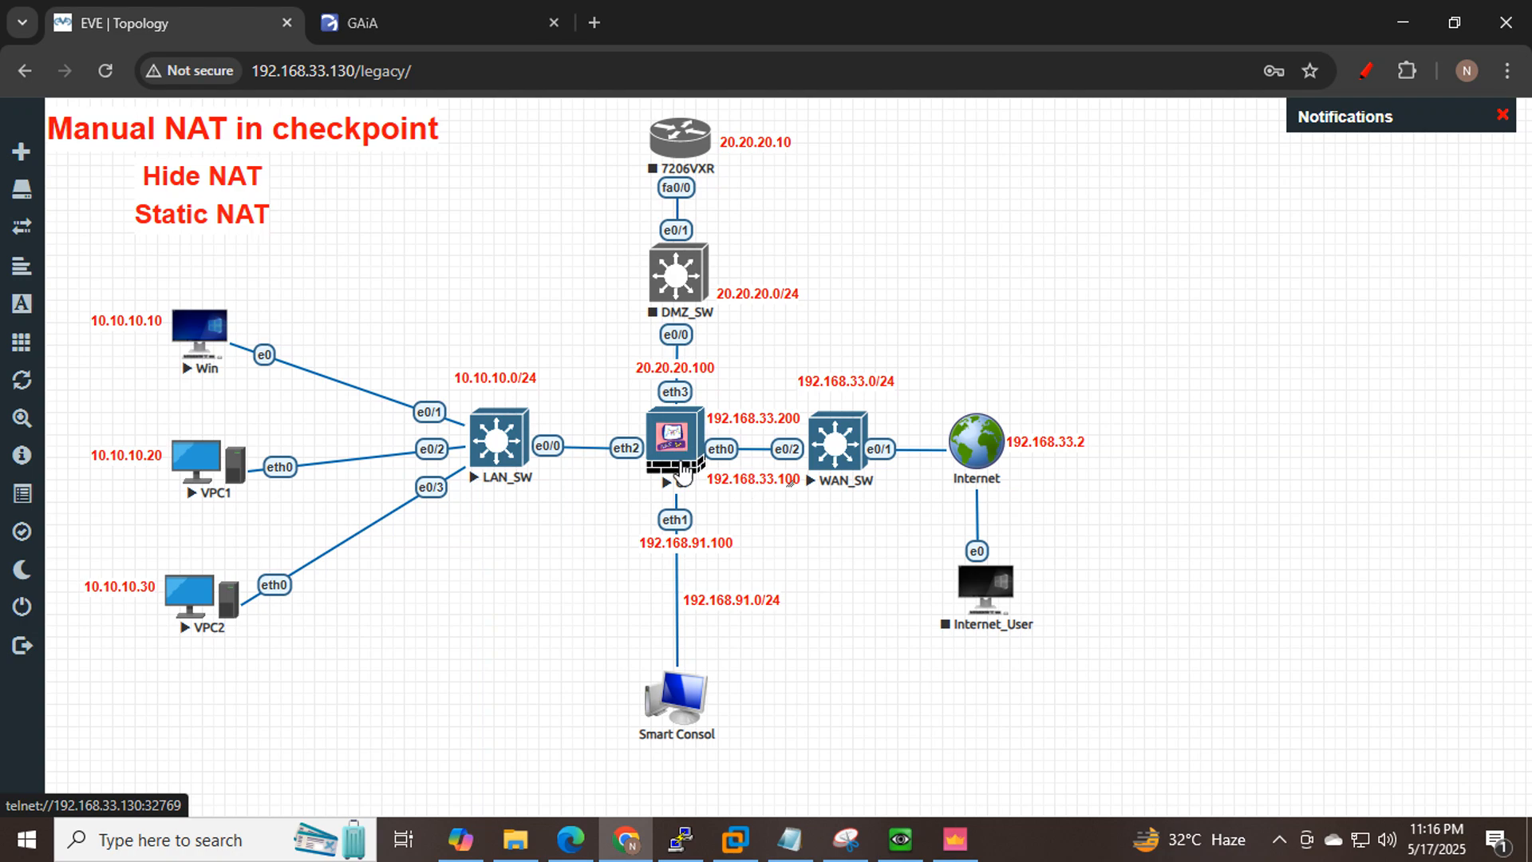
Check the SmartConsole policy install, then load facebook in a new Chrome tab on the Windows VM.
{"action": "left_click", "coordinate": [956, 846]}
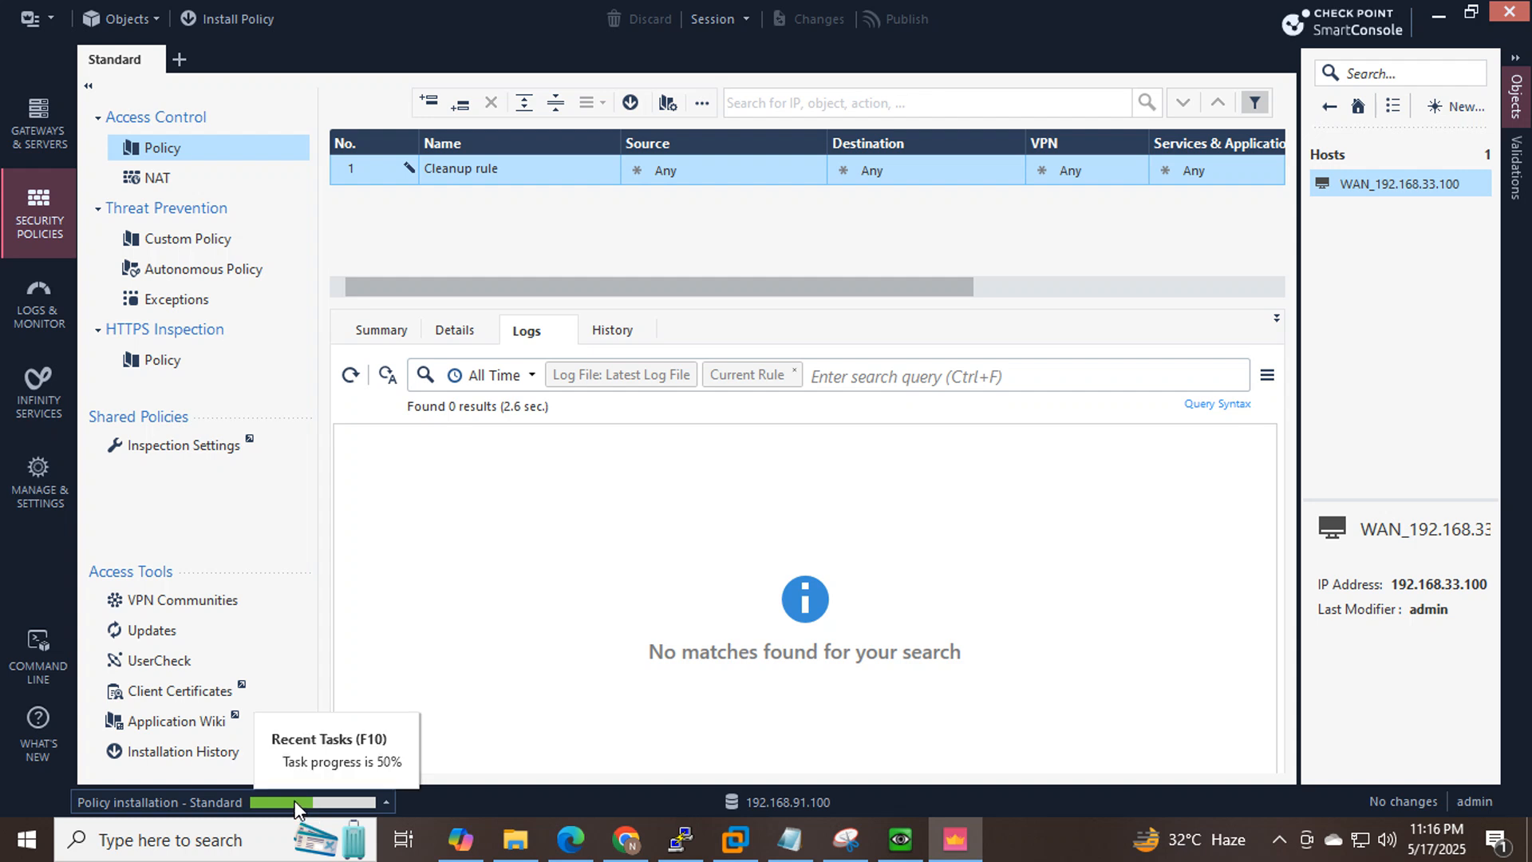
{"action": "left_click", "coordinate": [900, 842]}
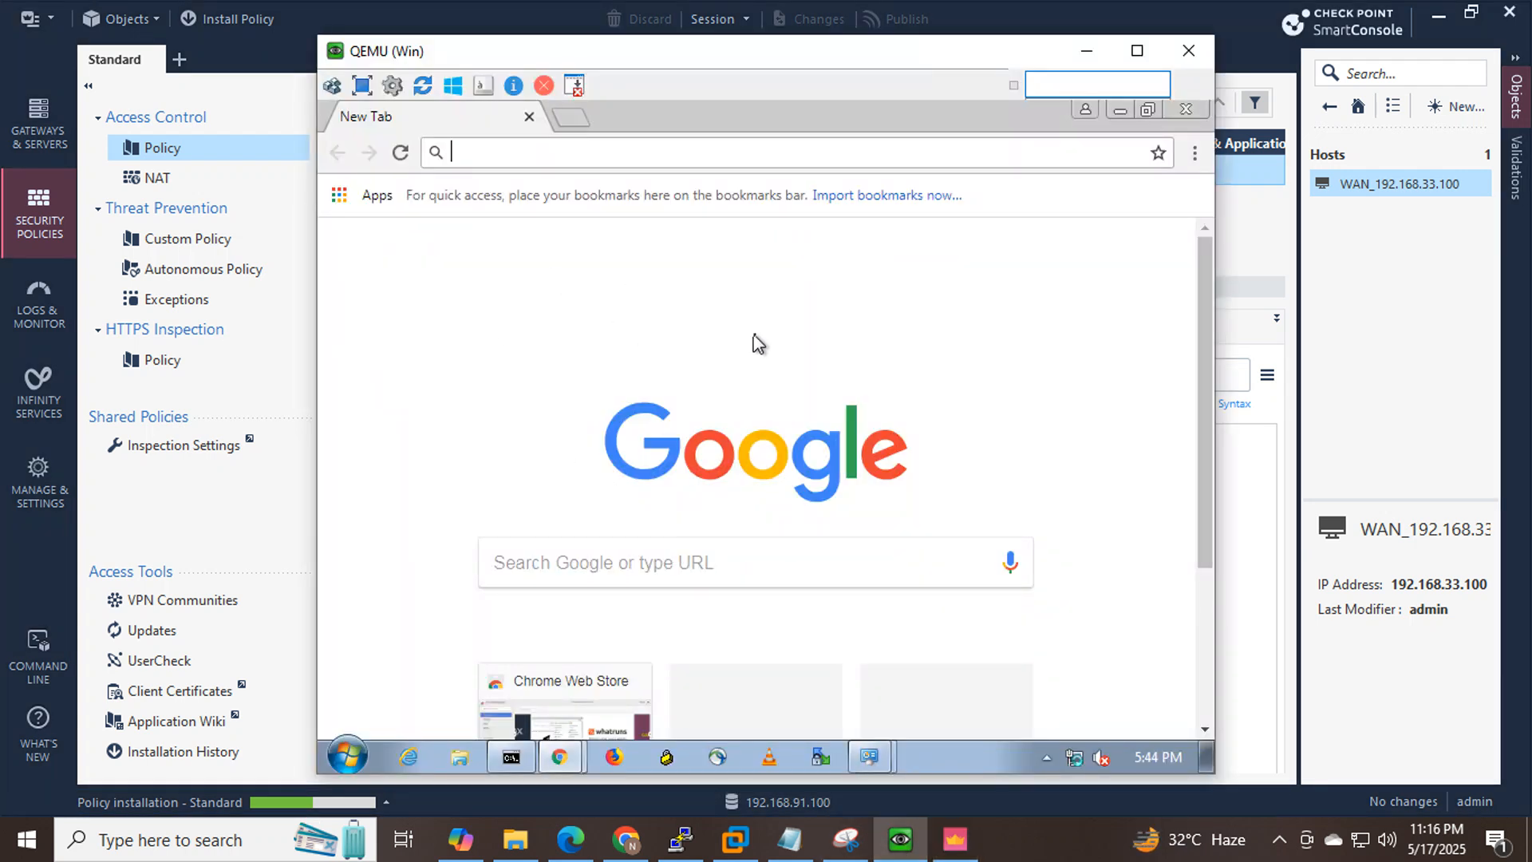
{"action": "left_click", "coordinate": [569, 120]}
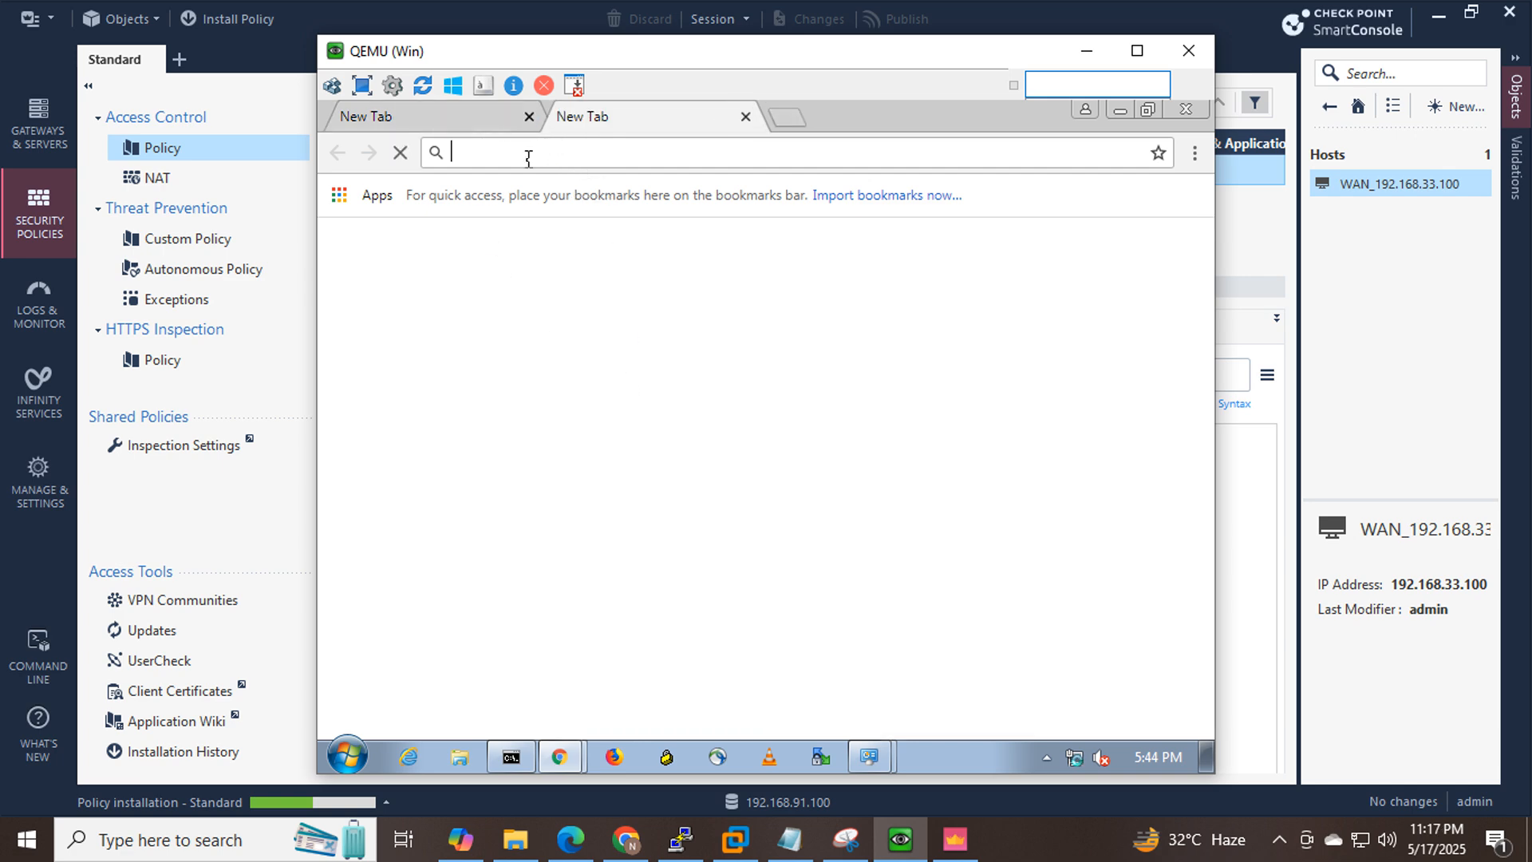
{"action": "type", "text": "face"}
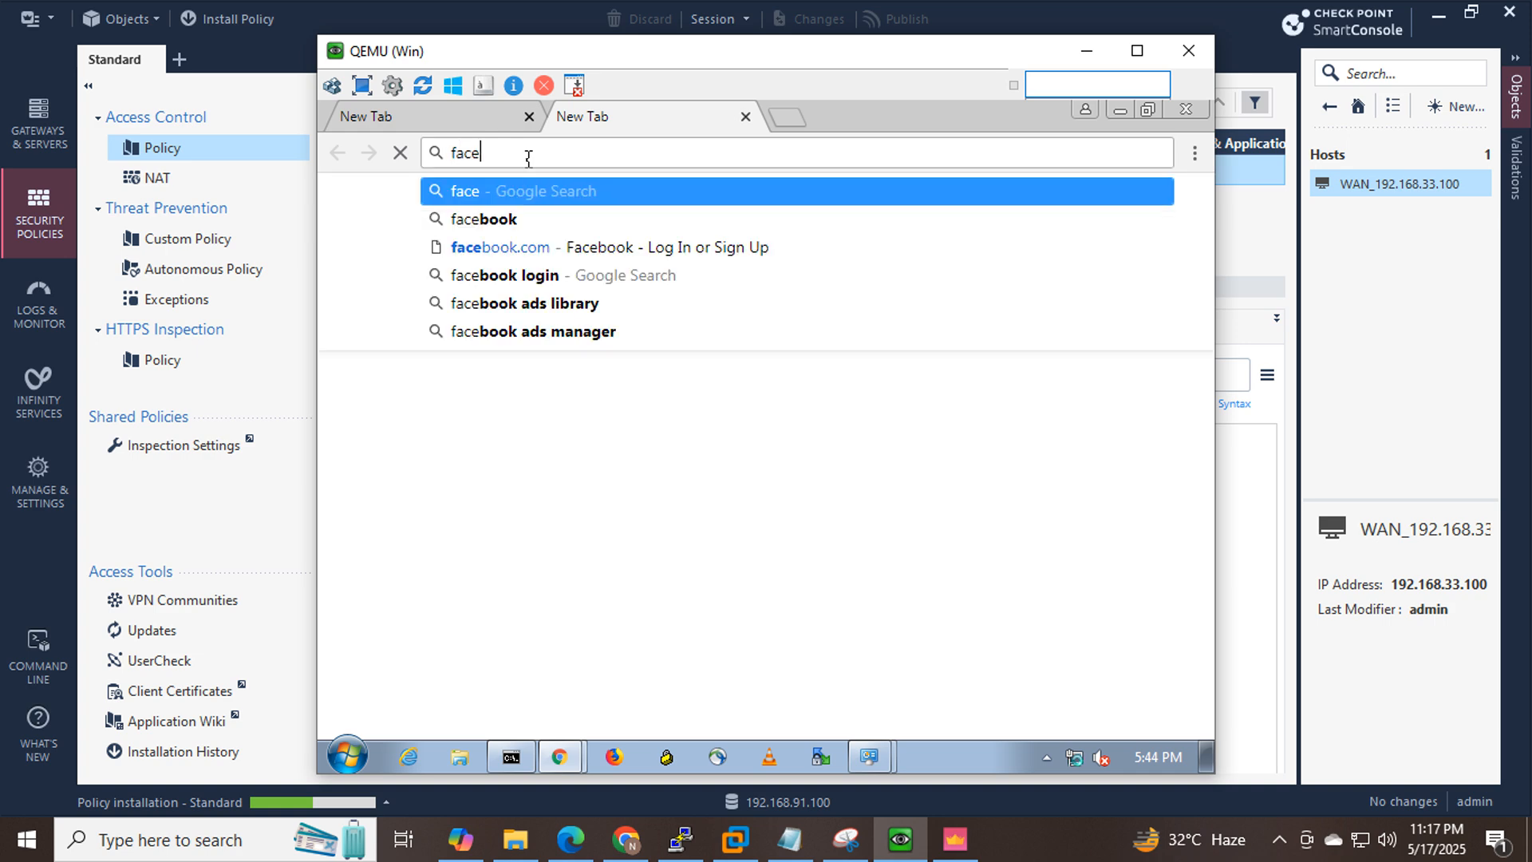
{"action": "type", "text": "book.com"}
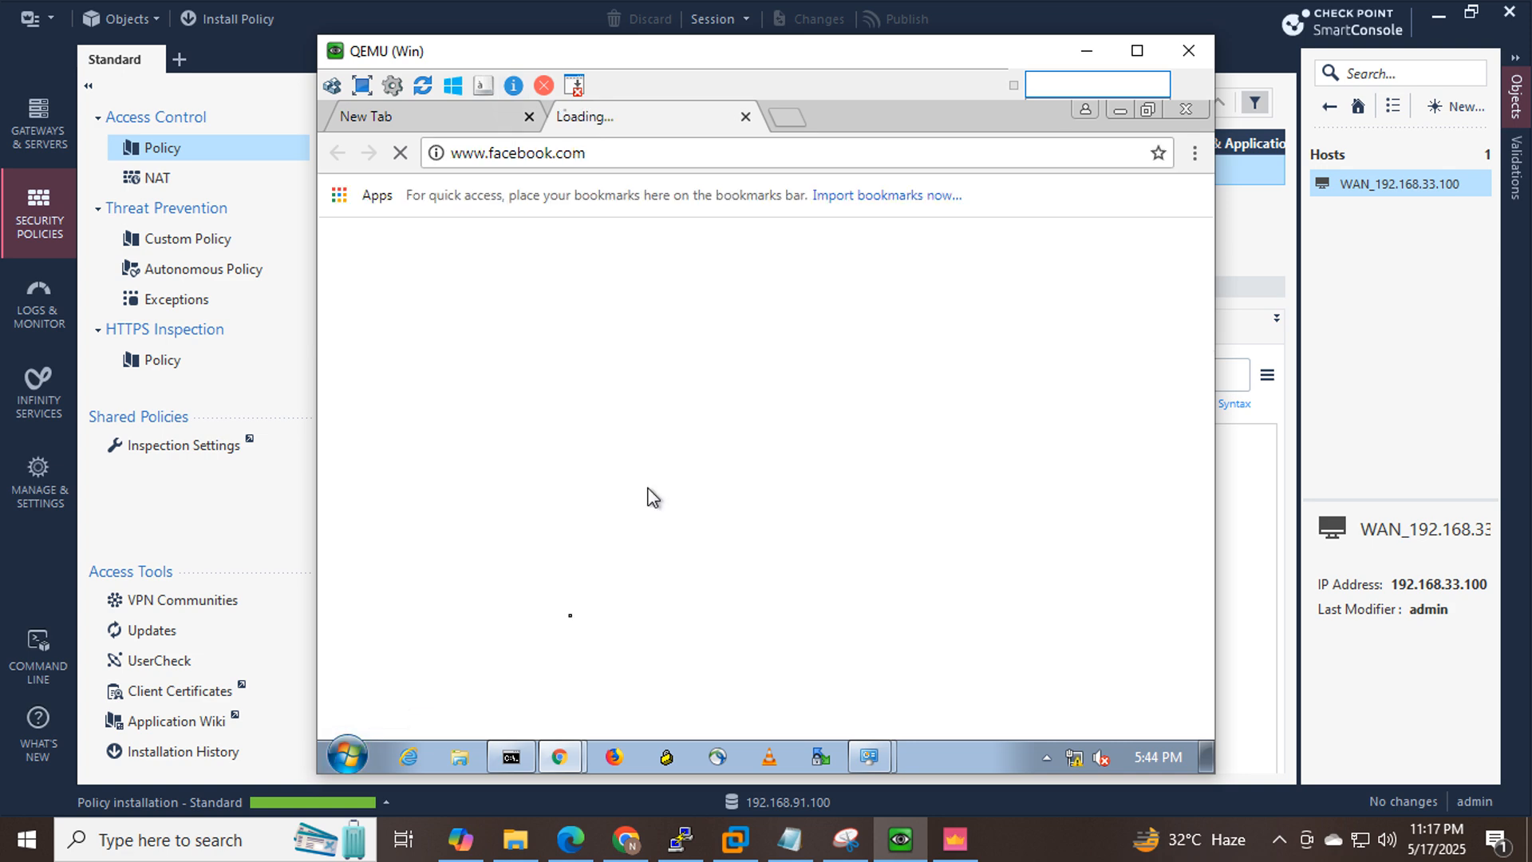
Rerun ping 8.8.8.8 in the VM's Command Prompt to confirm replies, then return to the EVE topology.
{"action": "left_click", "coordinate": [515, 760]}
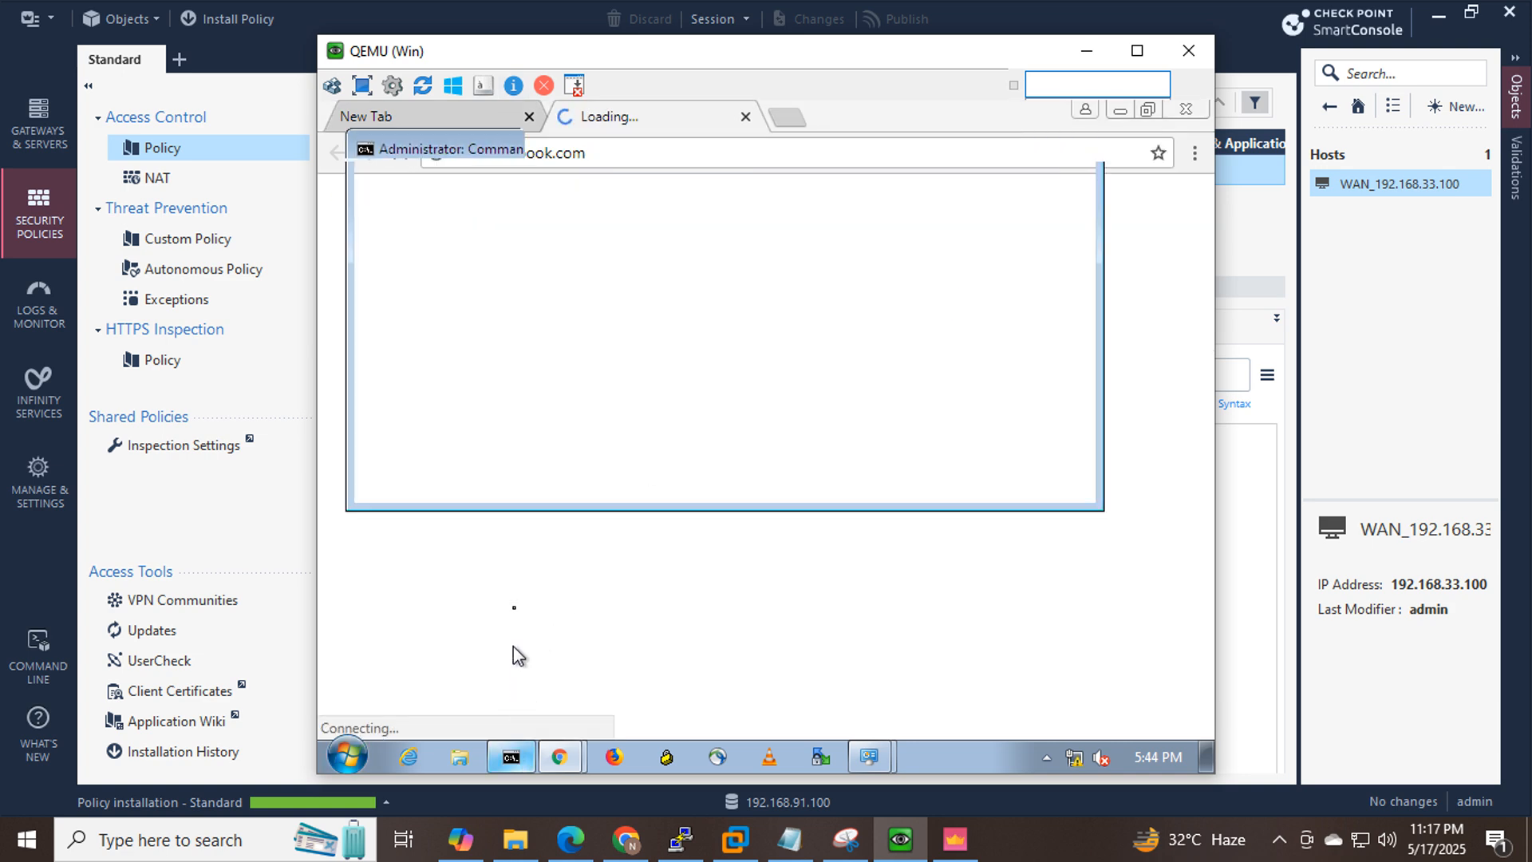
{"action": "key", "text": "Up"}
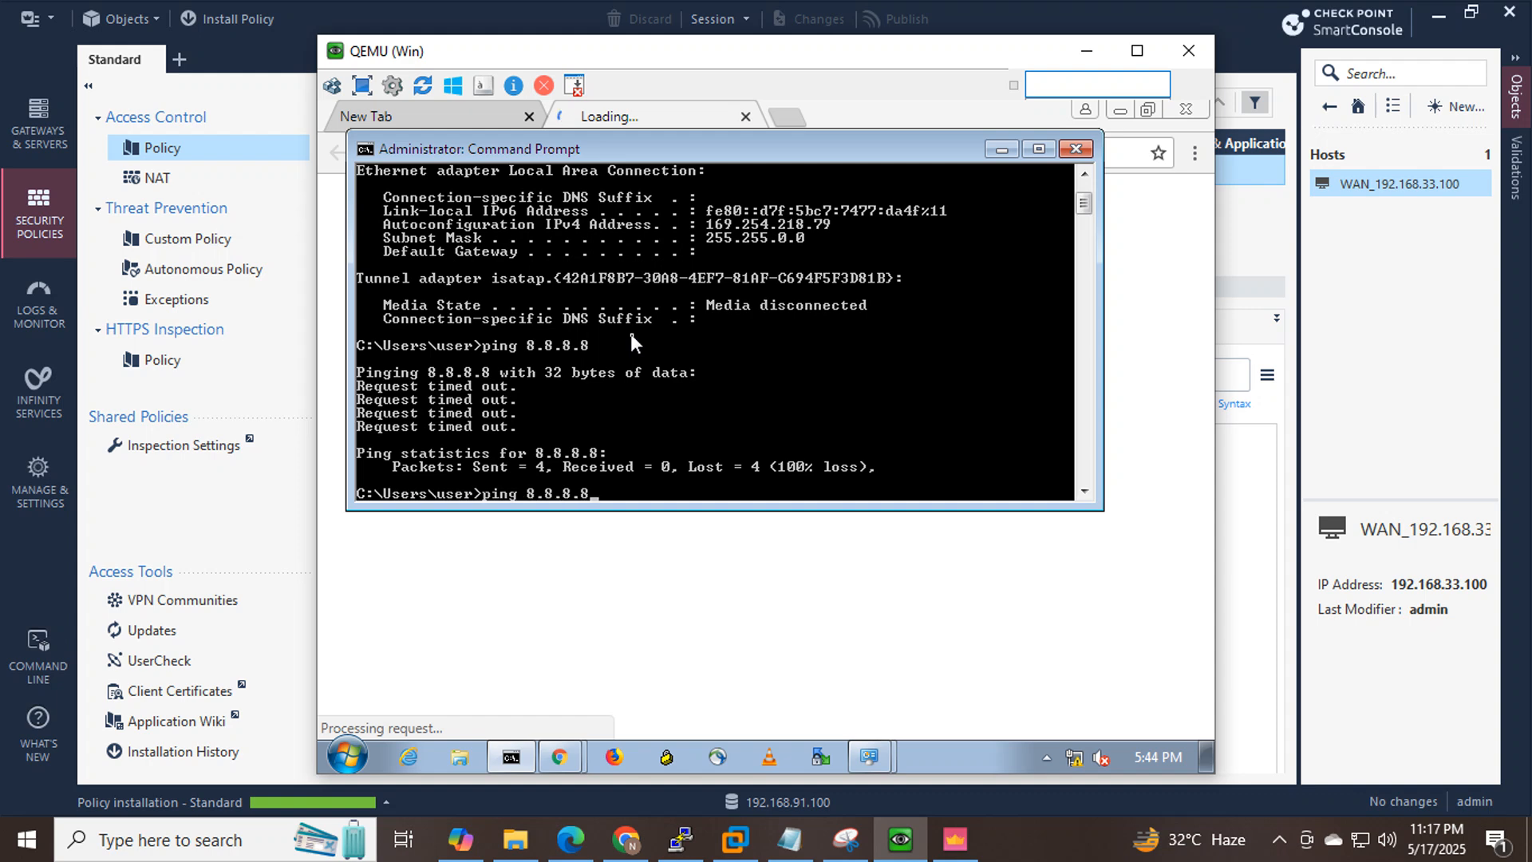
{"action": "key", "text": "Return"}
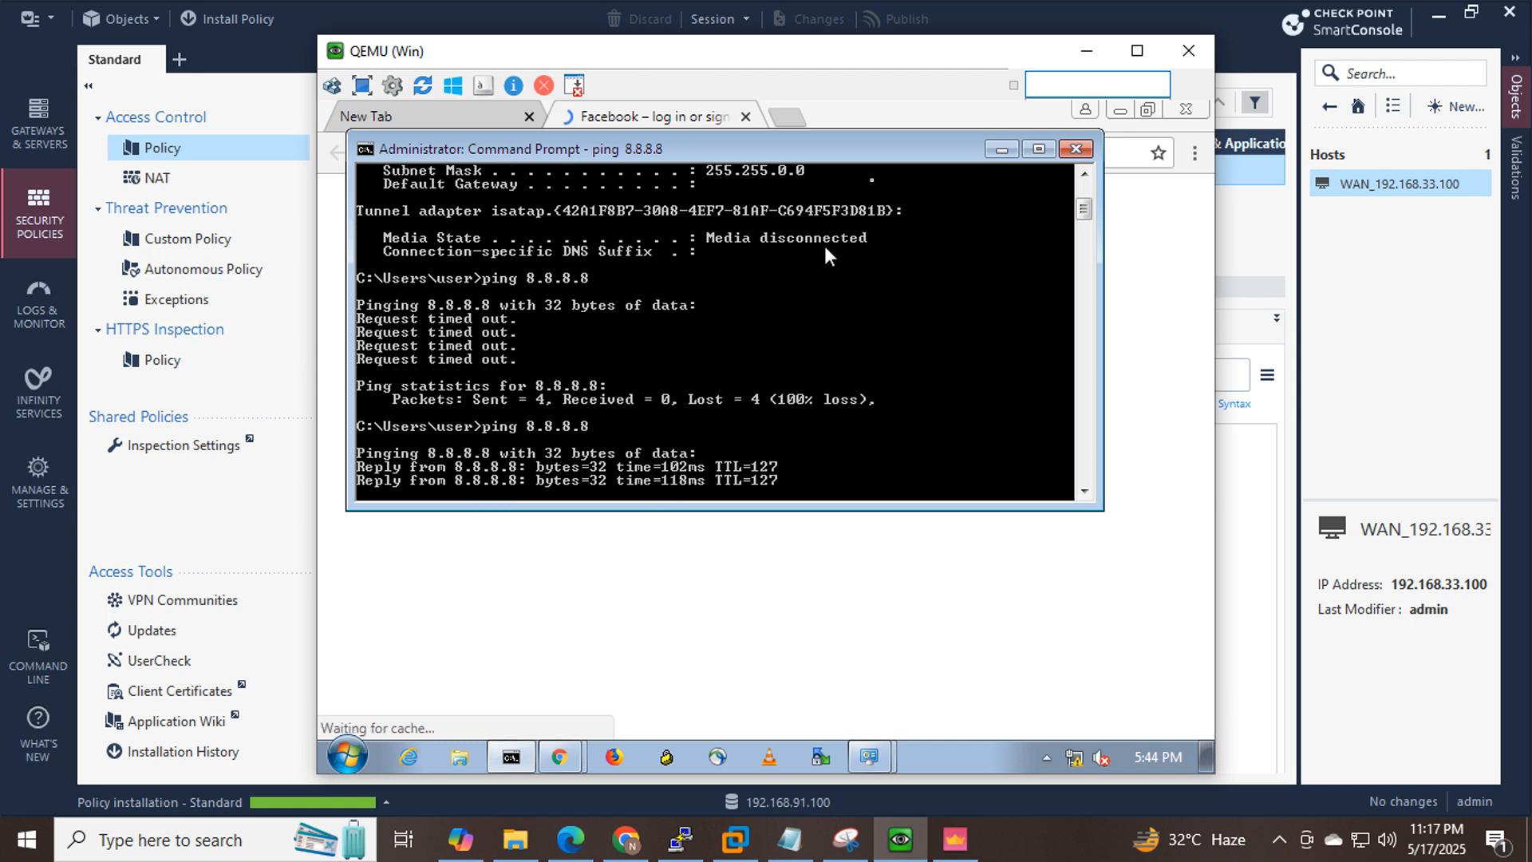
{"action": "left_click", "coordinate": [1012, 149]}
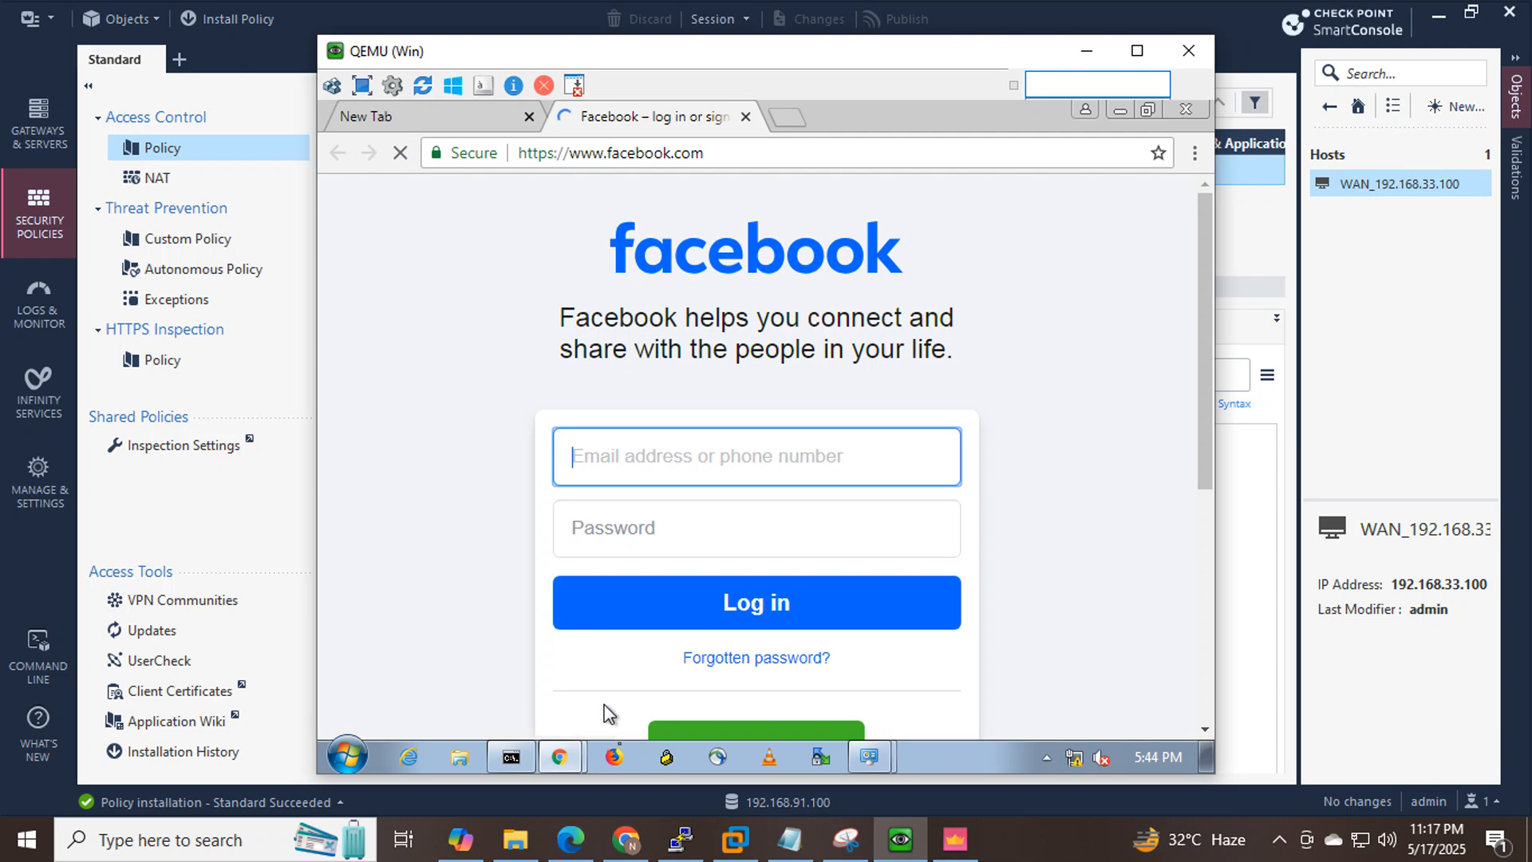
{"action": "left_click", "coordinate": [632, 837]}
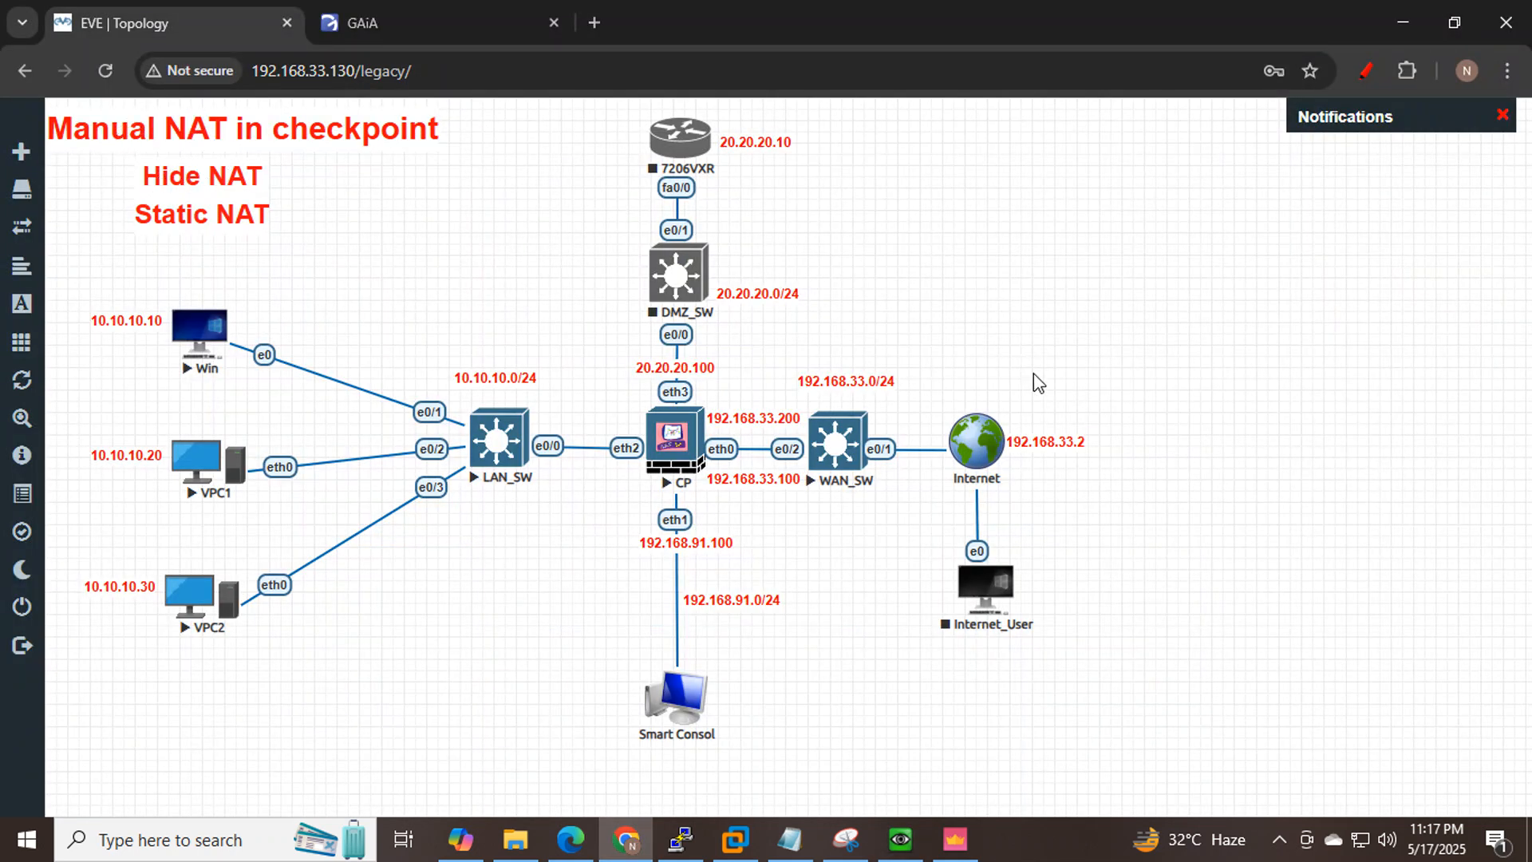
{"action": "left_click", "coordinate": [955, 838]}
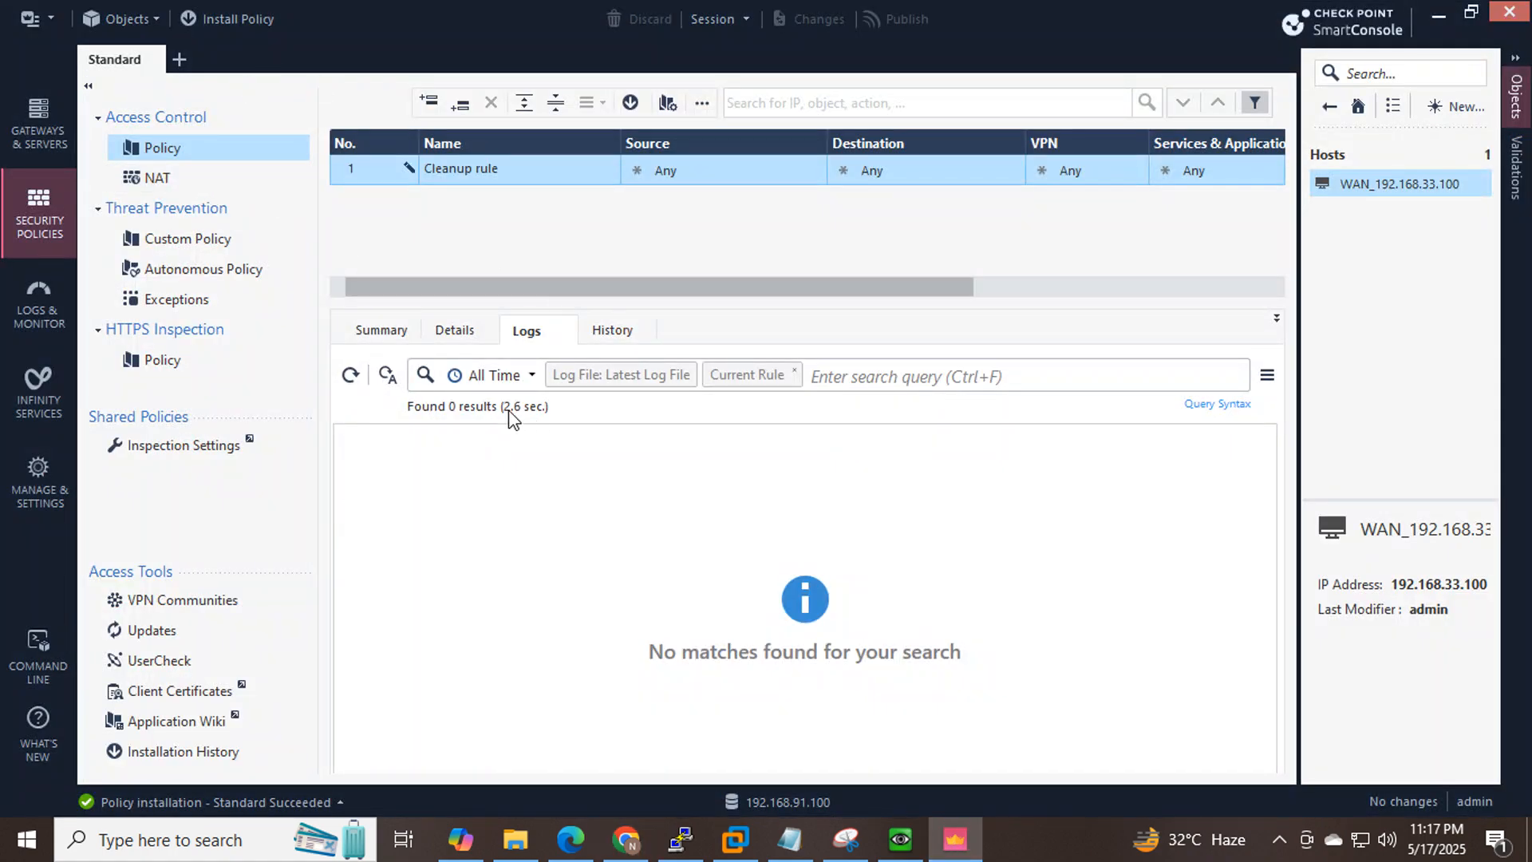
{"action": "left_click", "coordinate": [351, 375]}
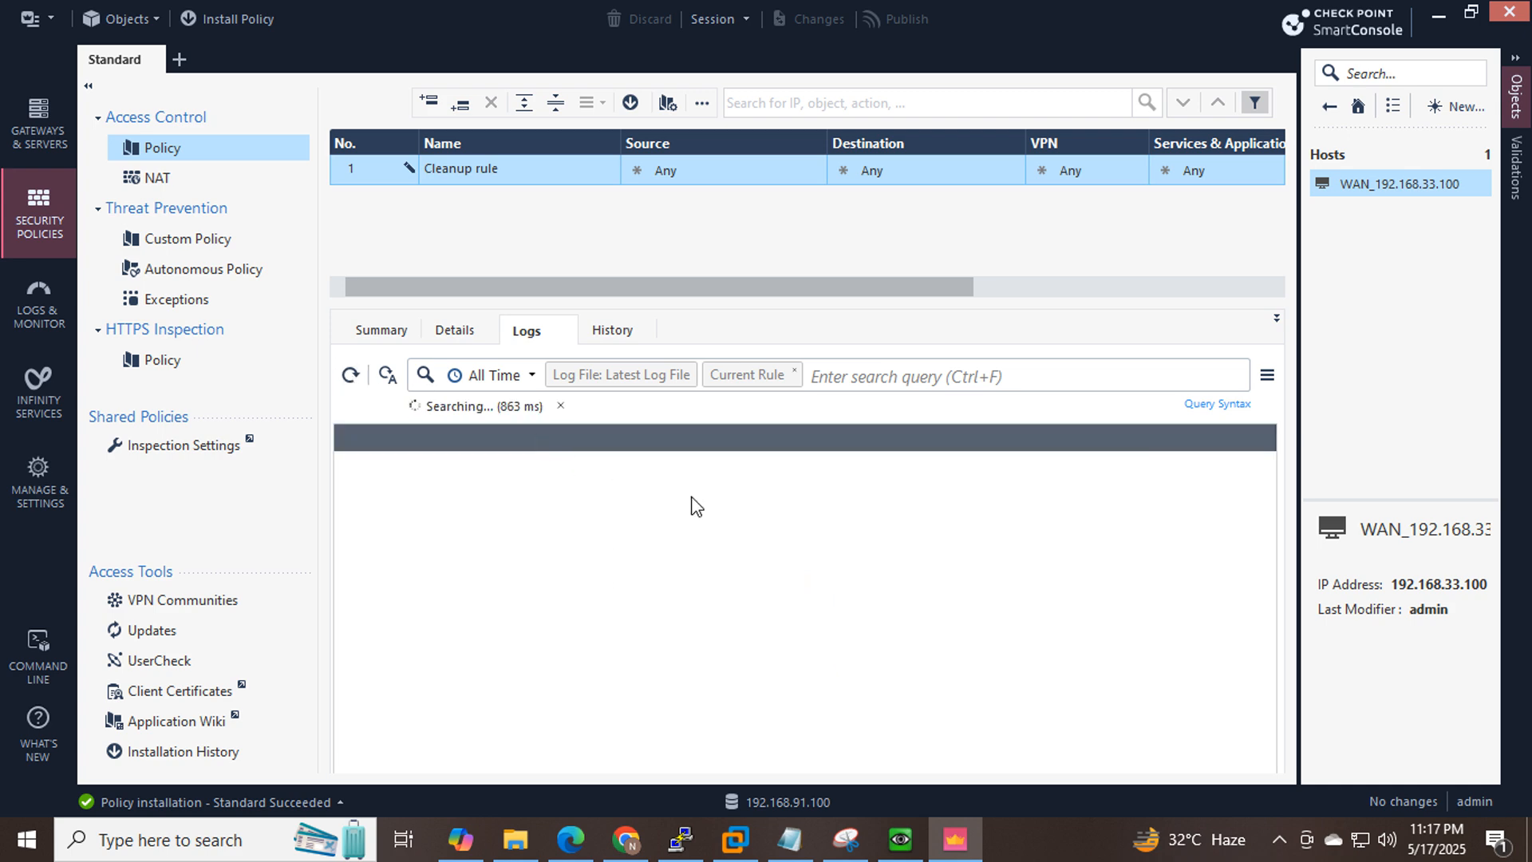
{"action": "left_click_drag", "start_coordinate": [683, 281], "coordinate": [611, 280]}
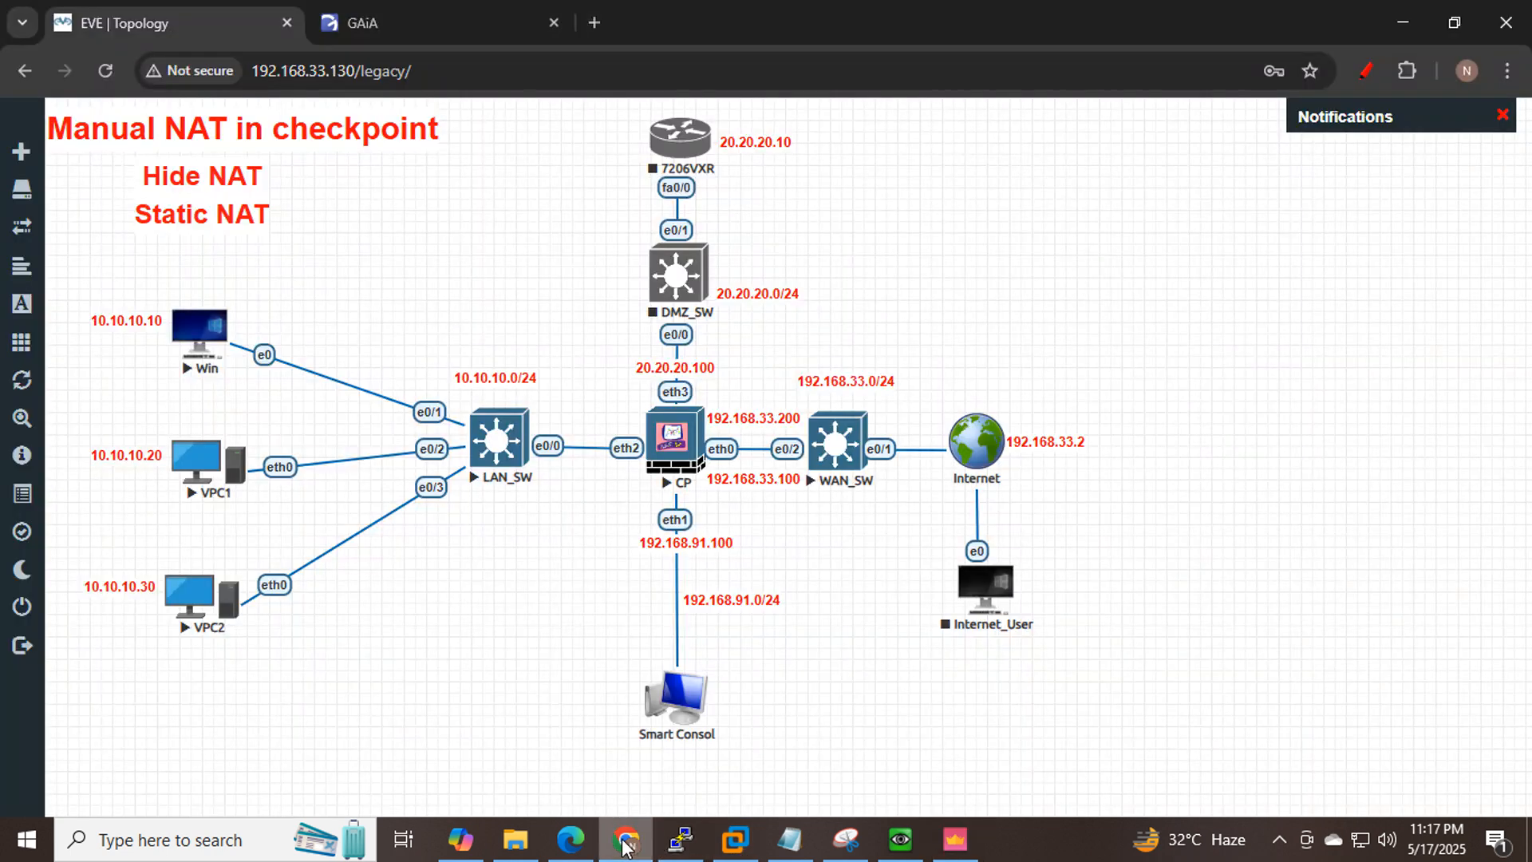
Open a console to VPC1 and look up the syntax of the ip command.
{"action": "left_click", "coordinate": [626, 839]}
{"action": "left_click", "coordinate": [196, 469]}
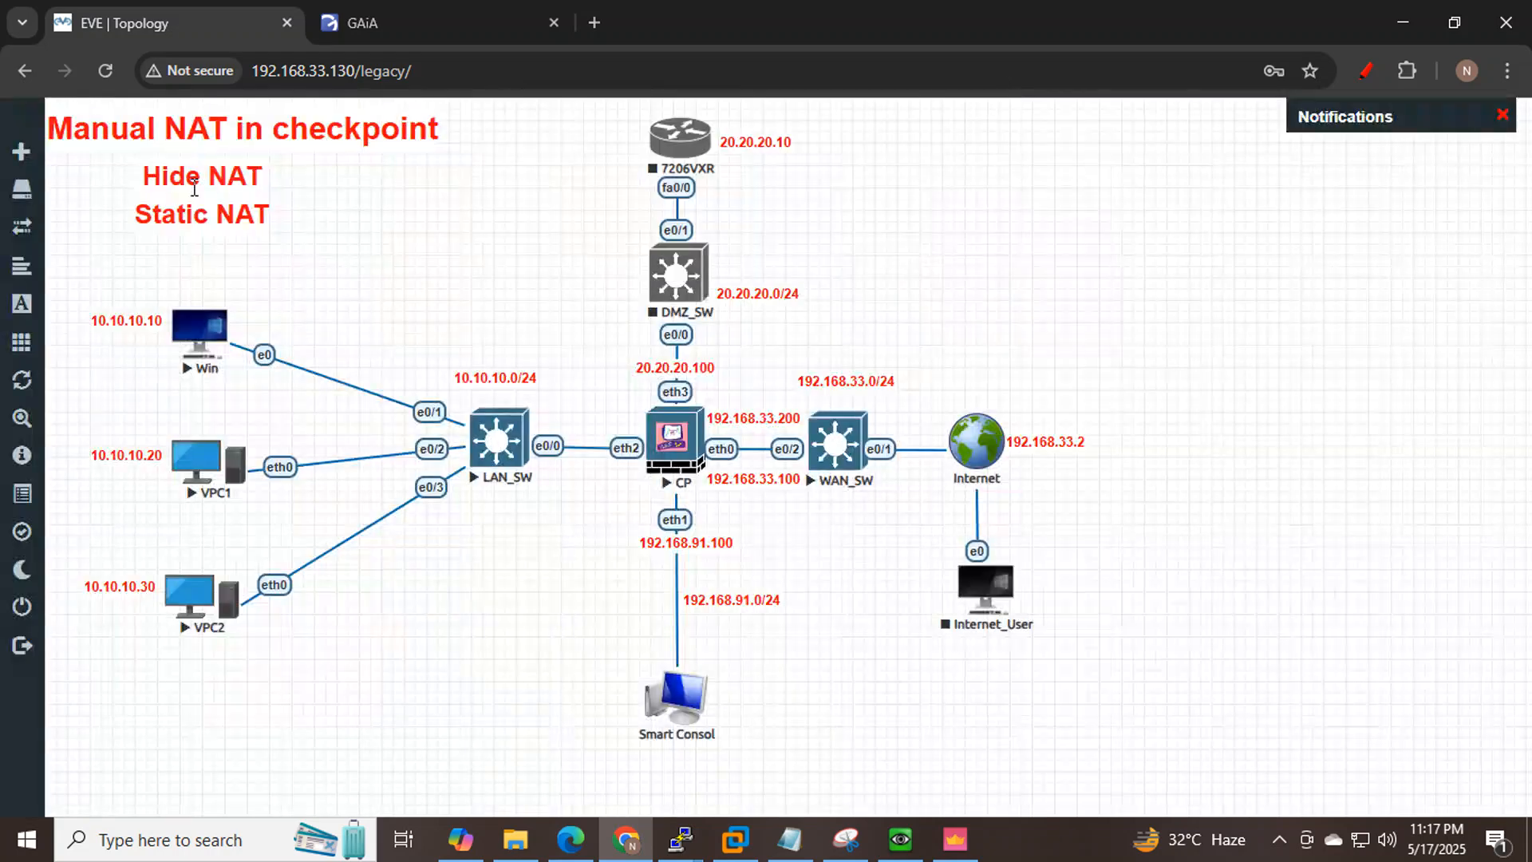
{"action": "left_click", "coordinate": [816, 236]}
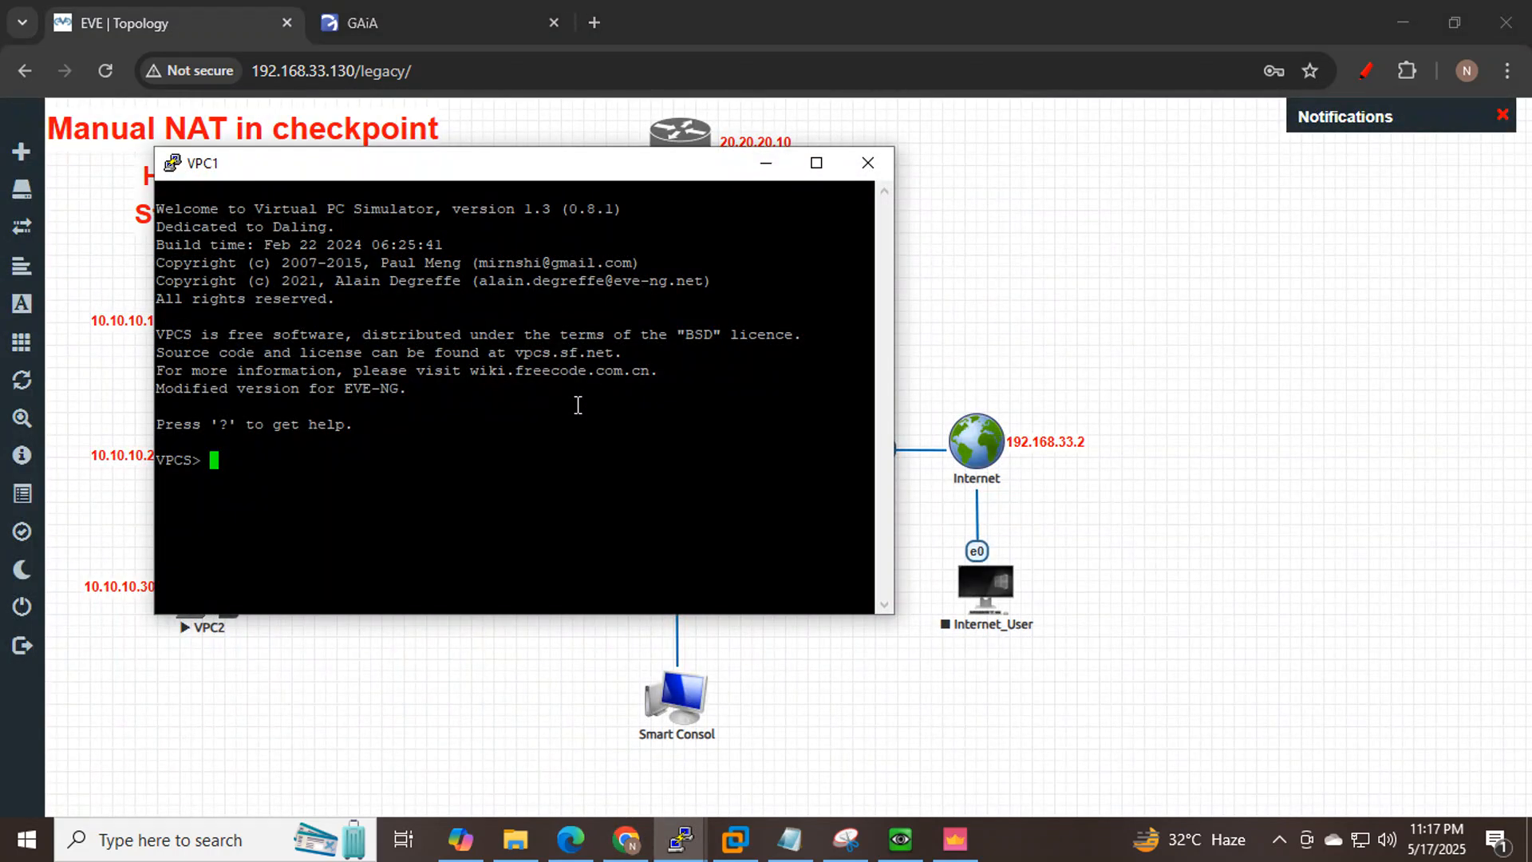
{"action": "type", "text": "ip address"}
{"action": "key", "text": "Return"}
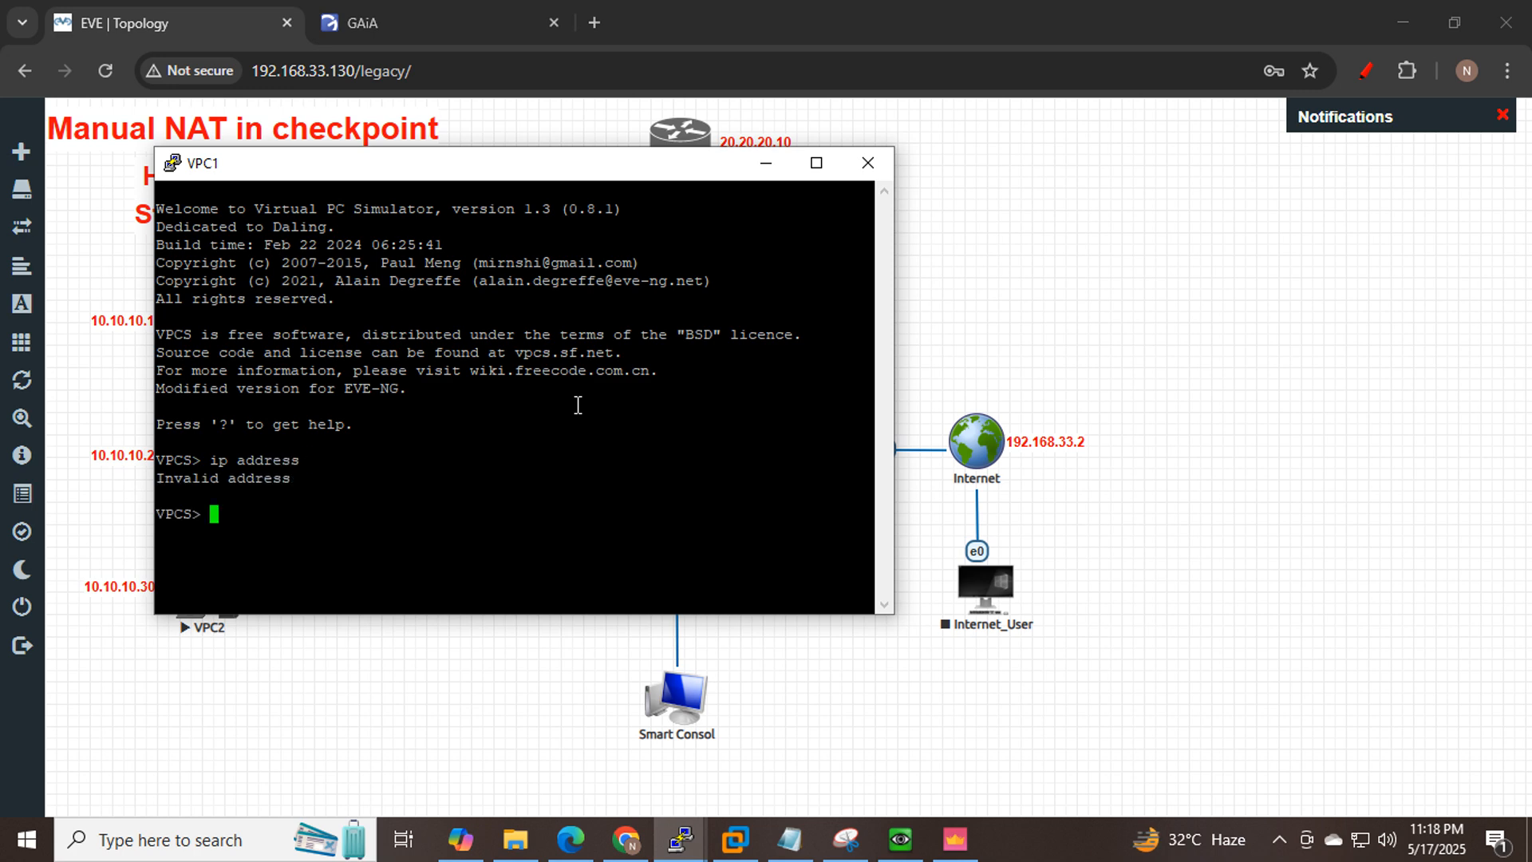
{"action": "type", "text": "ip?"}
{"action": "key", "text": "Return"}
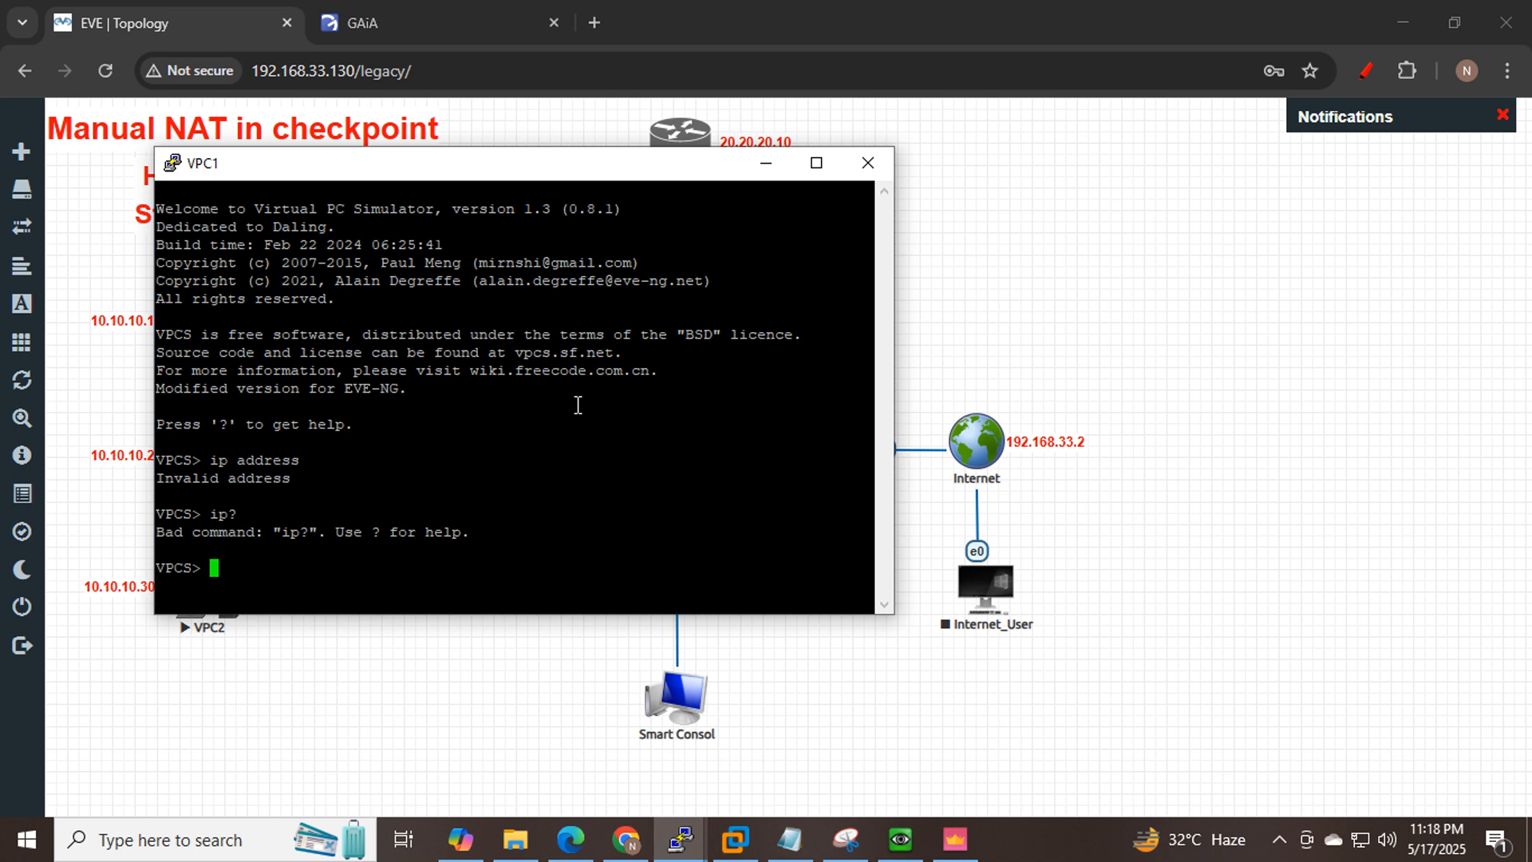
{"action": "type", "text": "ip ?"}
{"action": "key", "text": "Return"}
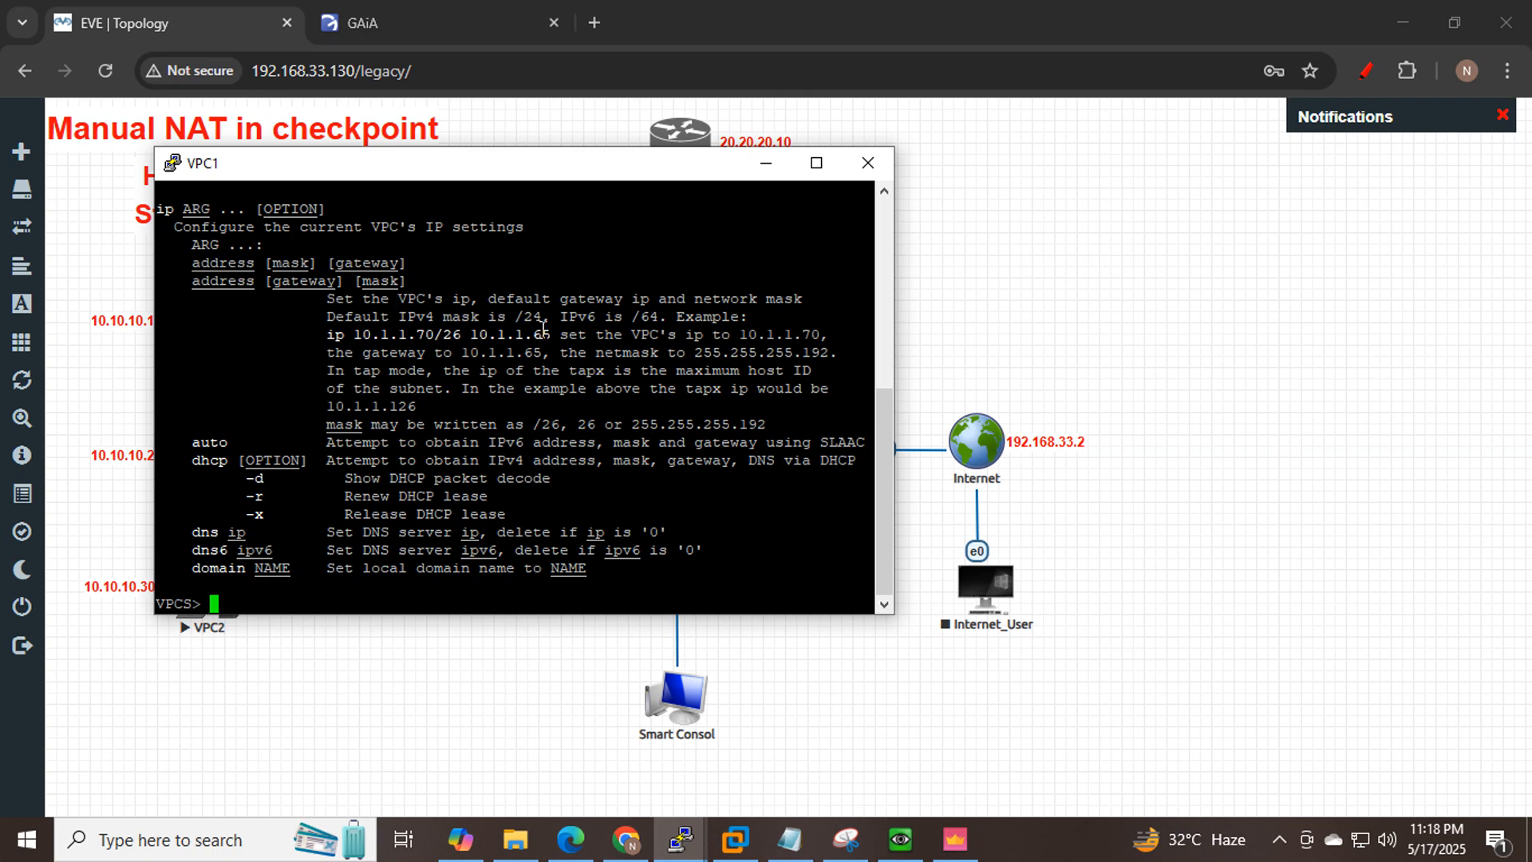
Assign VPC1 the address 10.10.10.20/24 with gateway 10.10.10.100.
{"action": "left_click", "coordinate": [815, 163]}
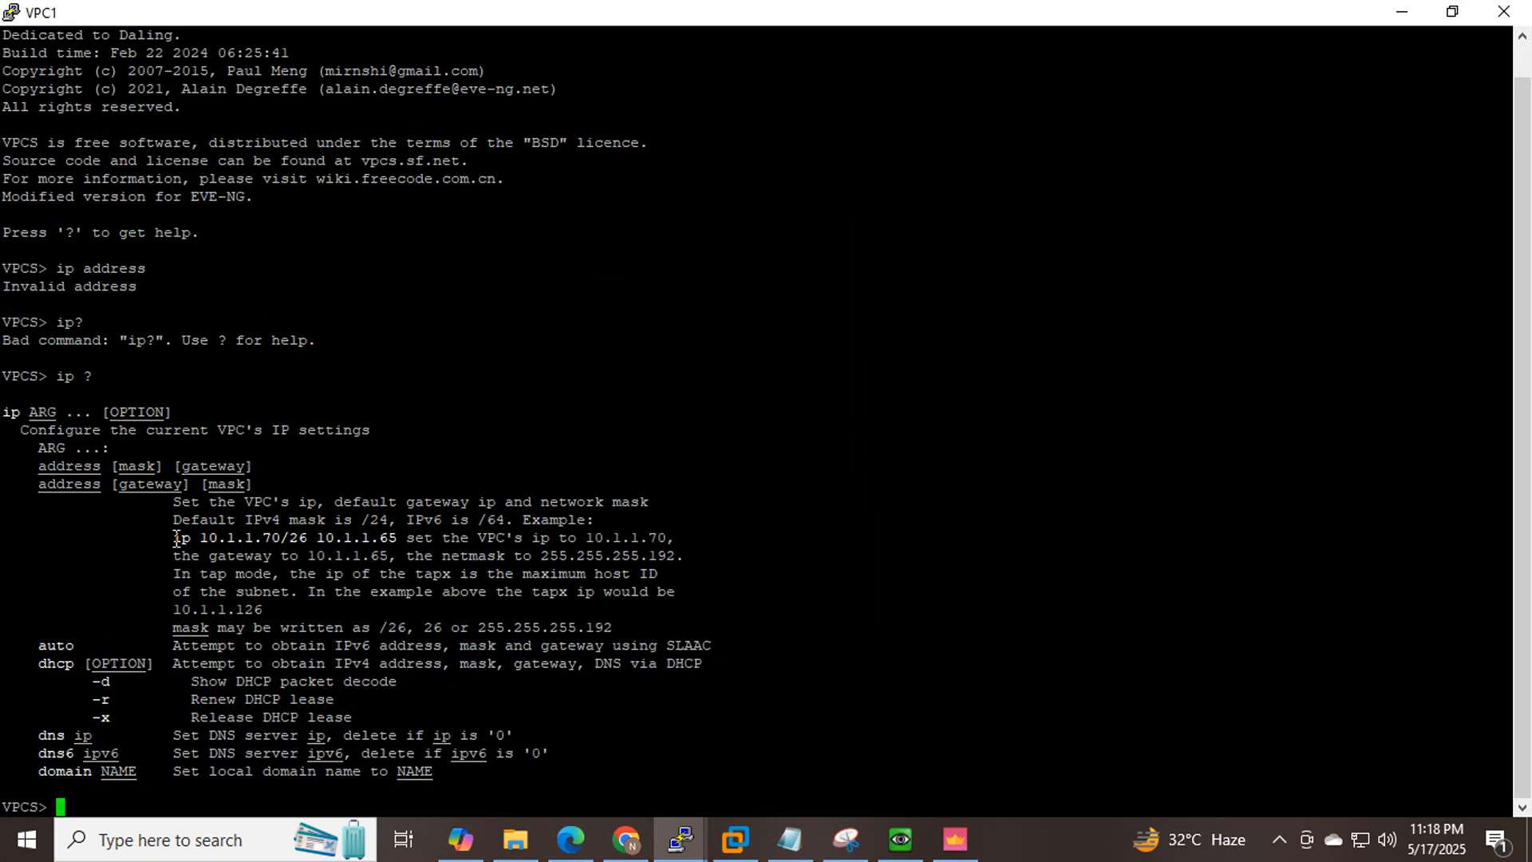
{"action": "left_click_drag", "start_coordinate": [176, 538], "coordinate": [394, 536]}
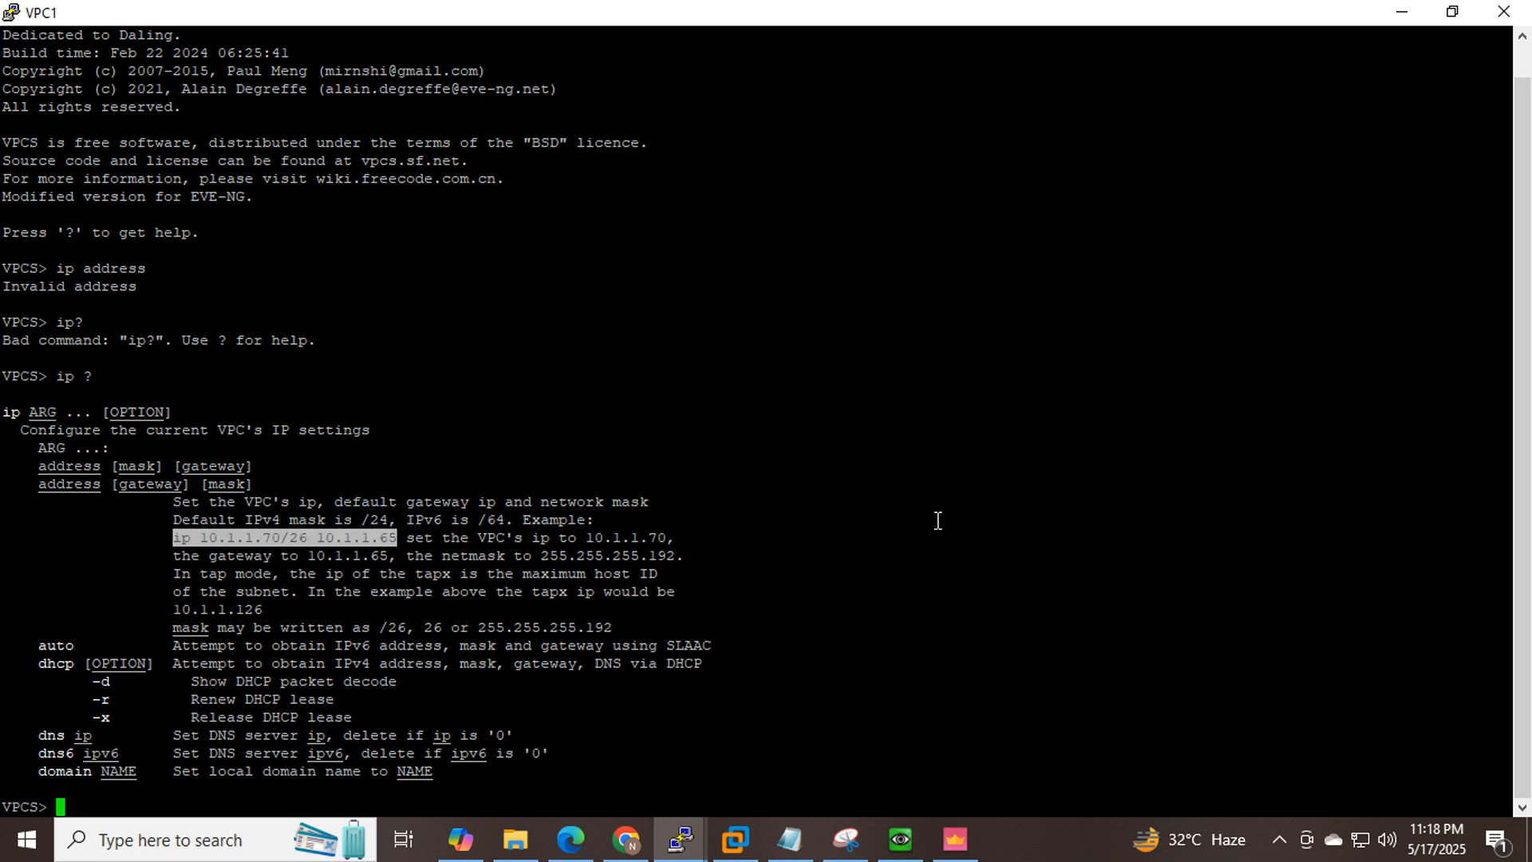
{"action": "type", "text": "ip 10.10.10.20/24 10.10.1"}
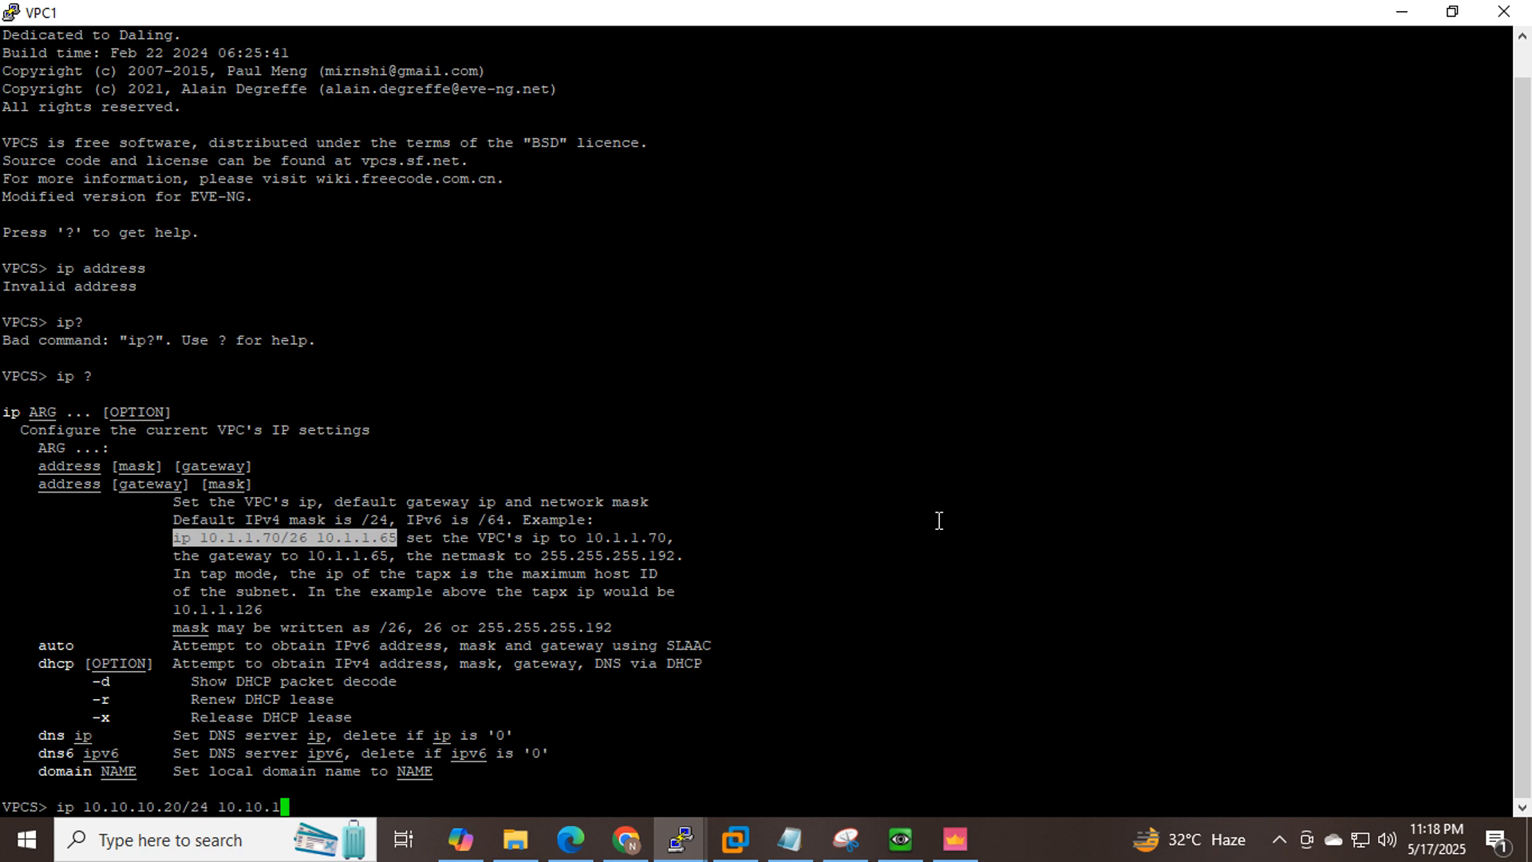
{"action": "type", "text": "0.."}
{"action": "key", "text": "BackSpace"}
{"action": "type", "text": "100"}
{"action": "key", "text": "Return"}
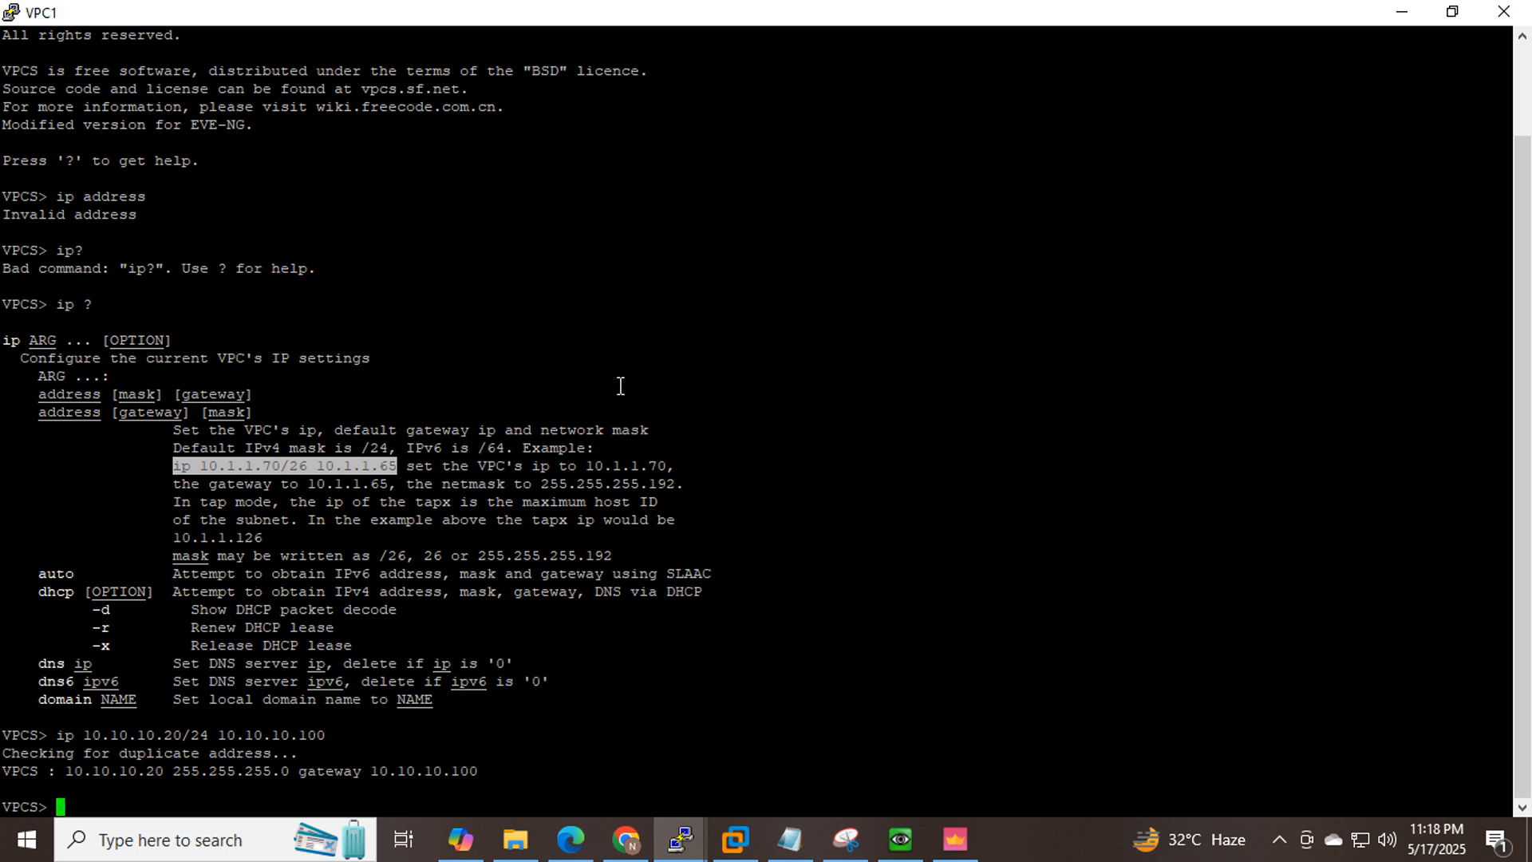
{"action": "left_click_drag", "start_coordinate": [477, 770], "coordinate": [234, 771]}
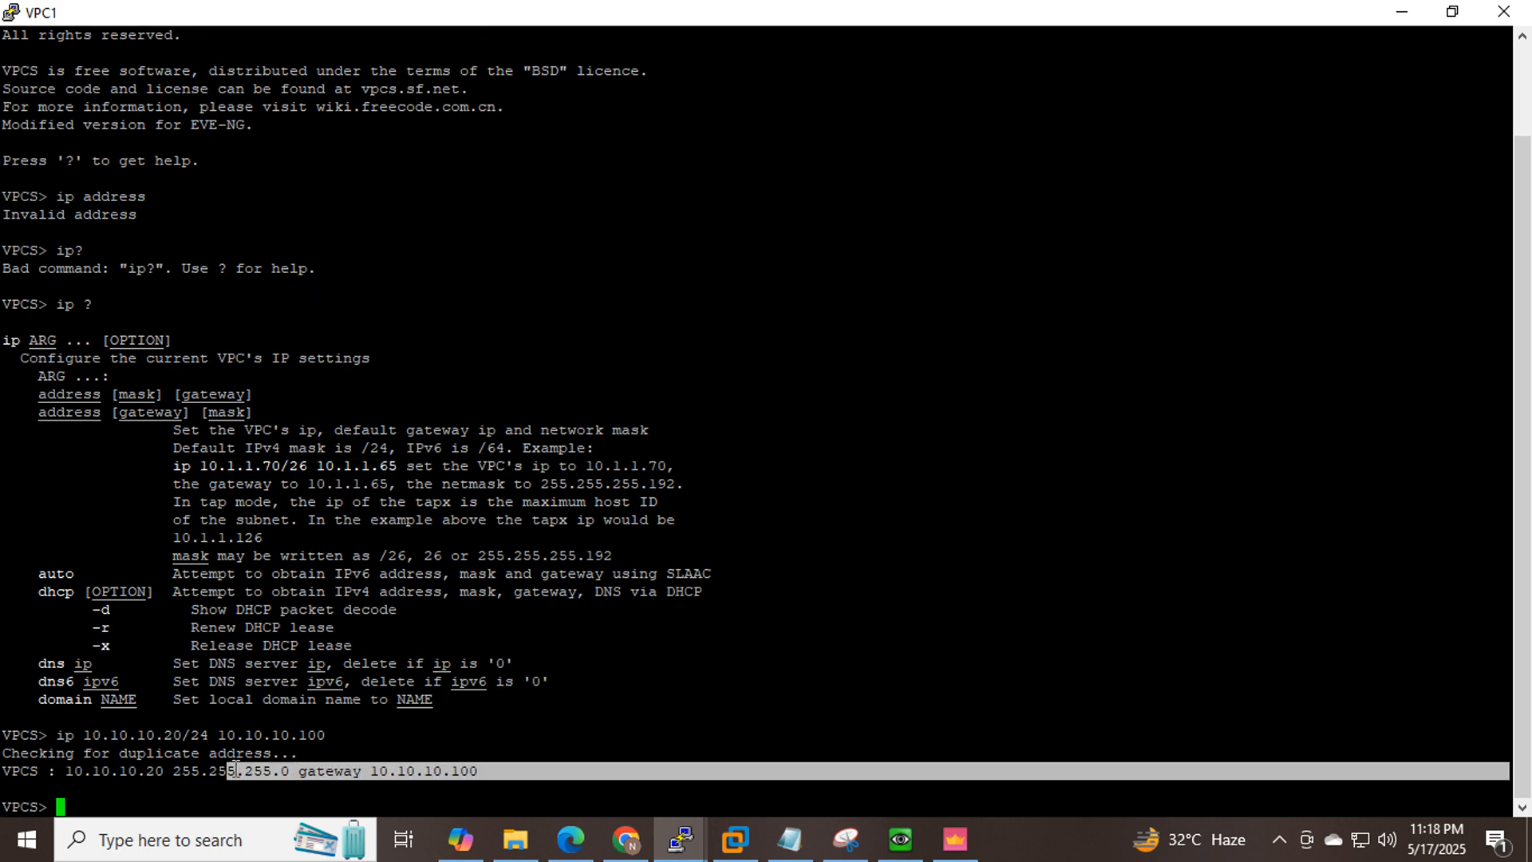
{"action": "left_click", "coordinate": [967, 620]}
Ping 8.8.8.8 from VPC1, confirm the five replies, and restore the console window.
{"action": "type", "text": "ping "}
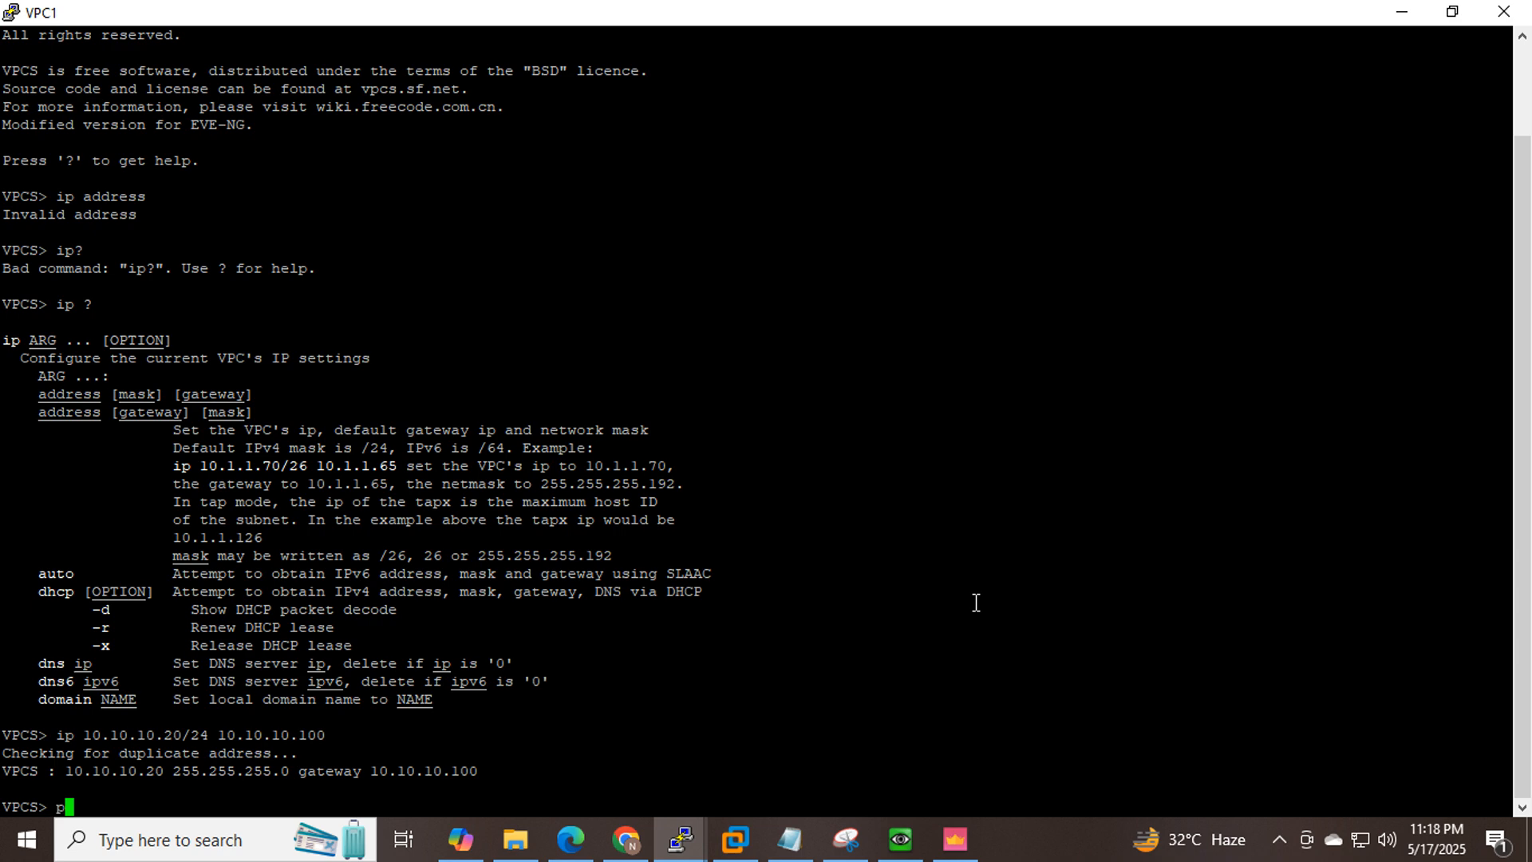
{"action": "type", "text": "8.8.8.8"}
{"action": "key", "text": "Return"}
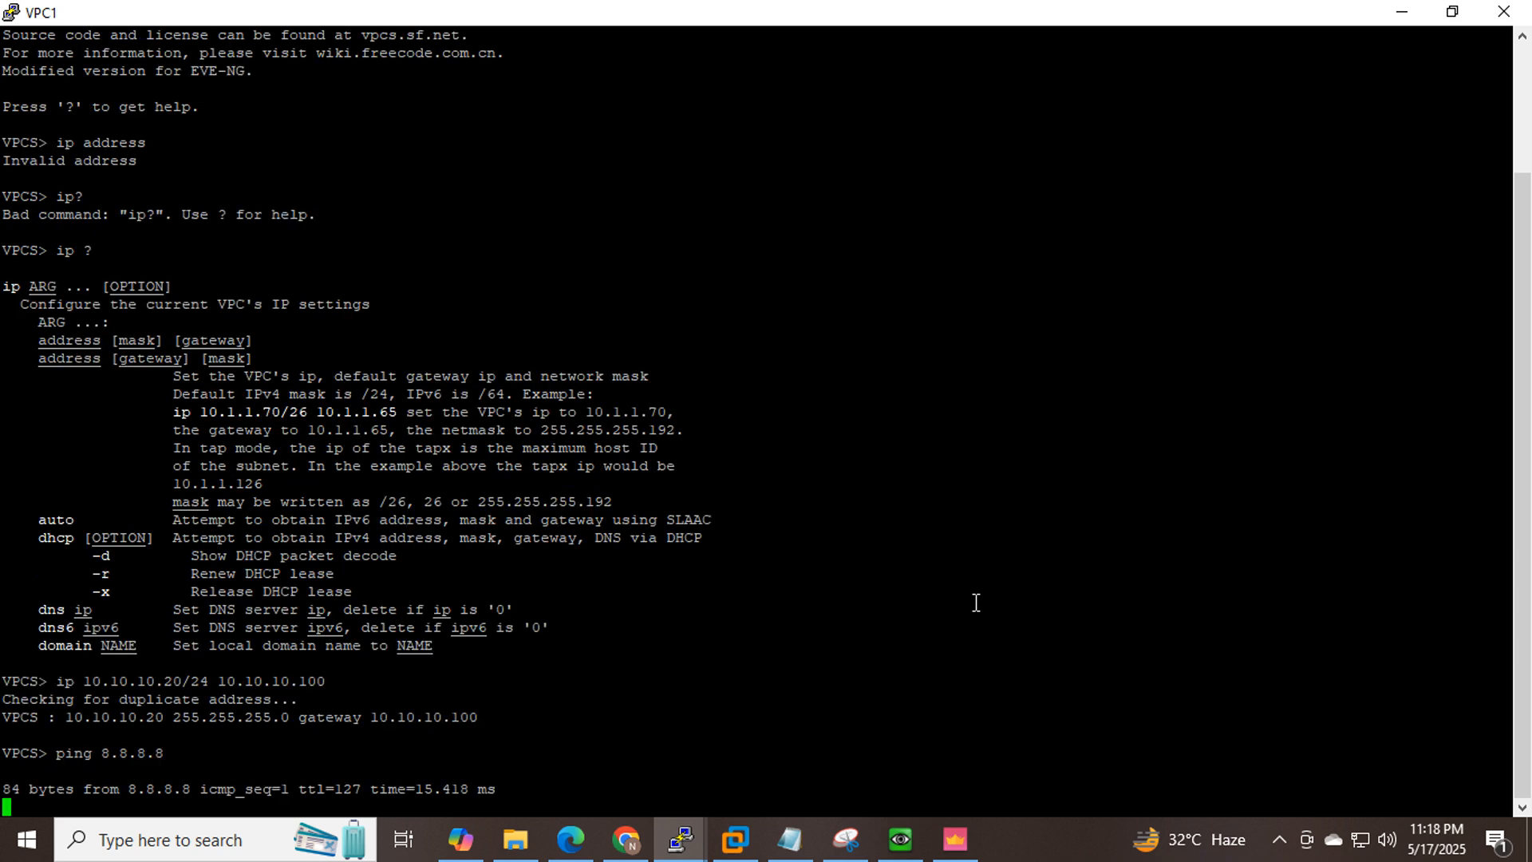
{"action": "left_click_drag", "start_coordinate": [502, 791], "coordinate": [29, 752]}
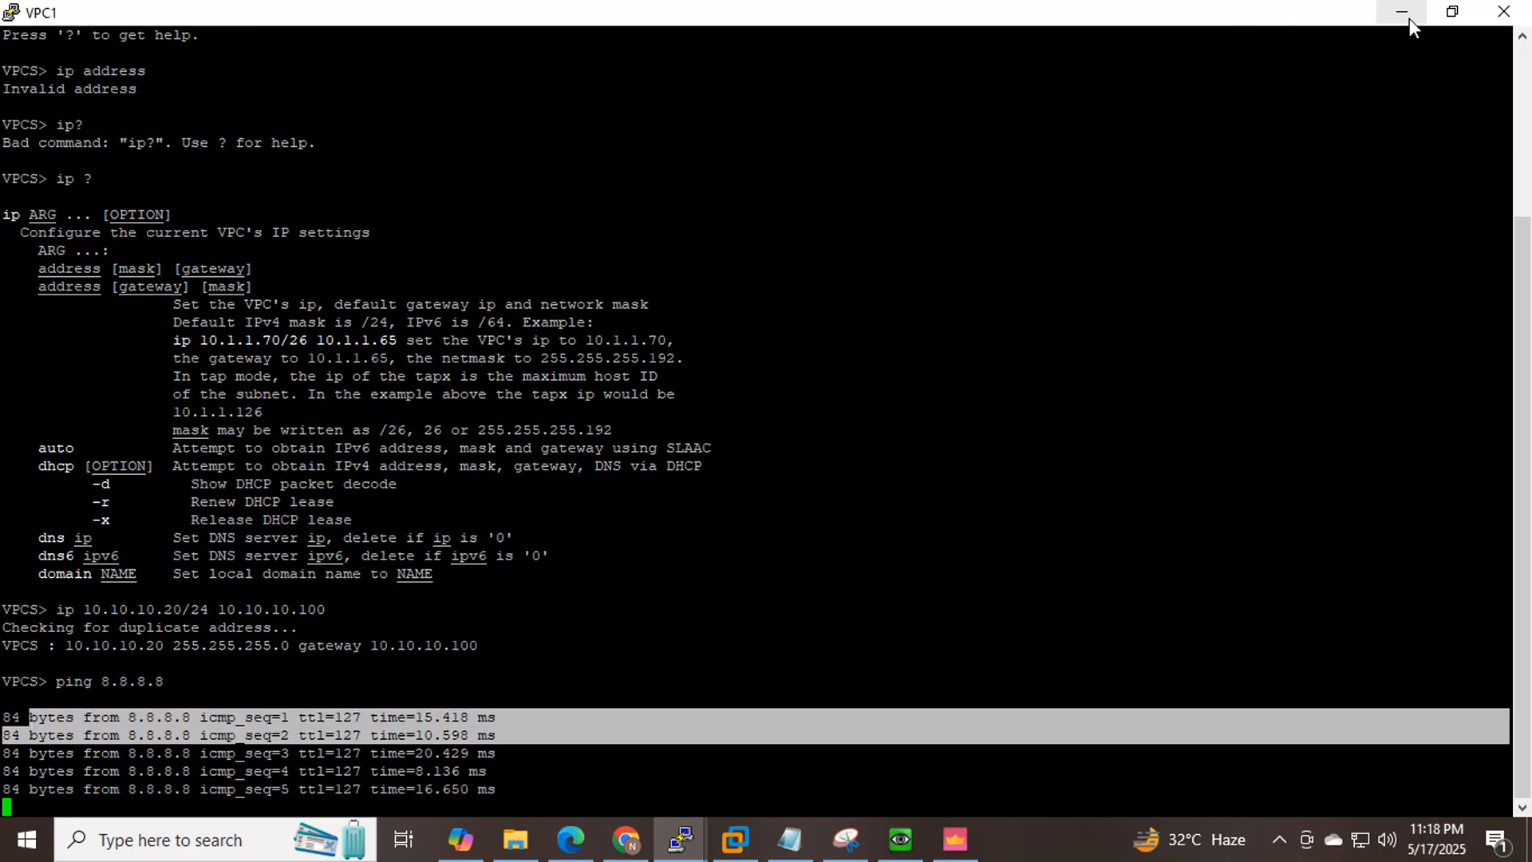
{"action": "left_click", "coordinate": [1452, 13]}
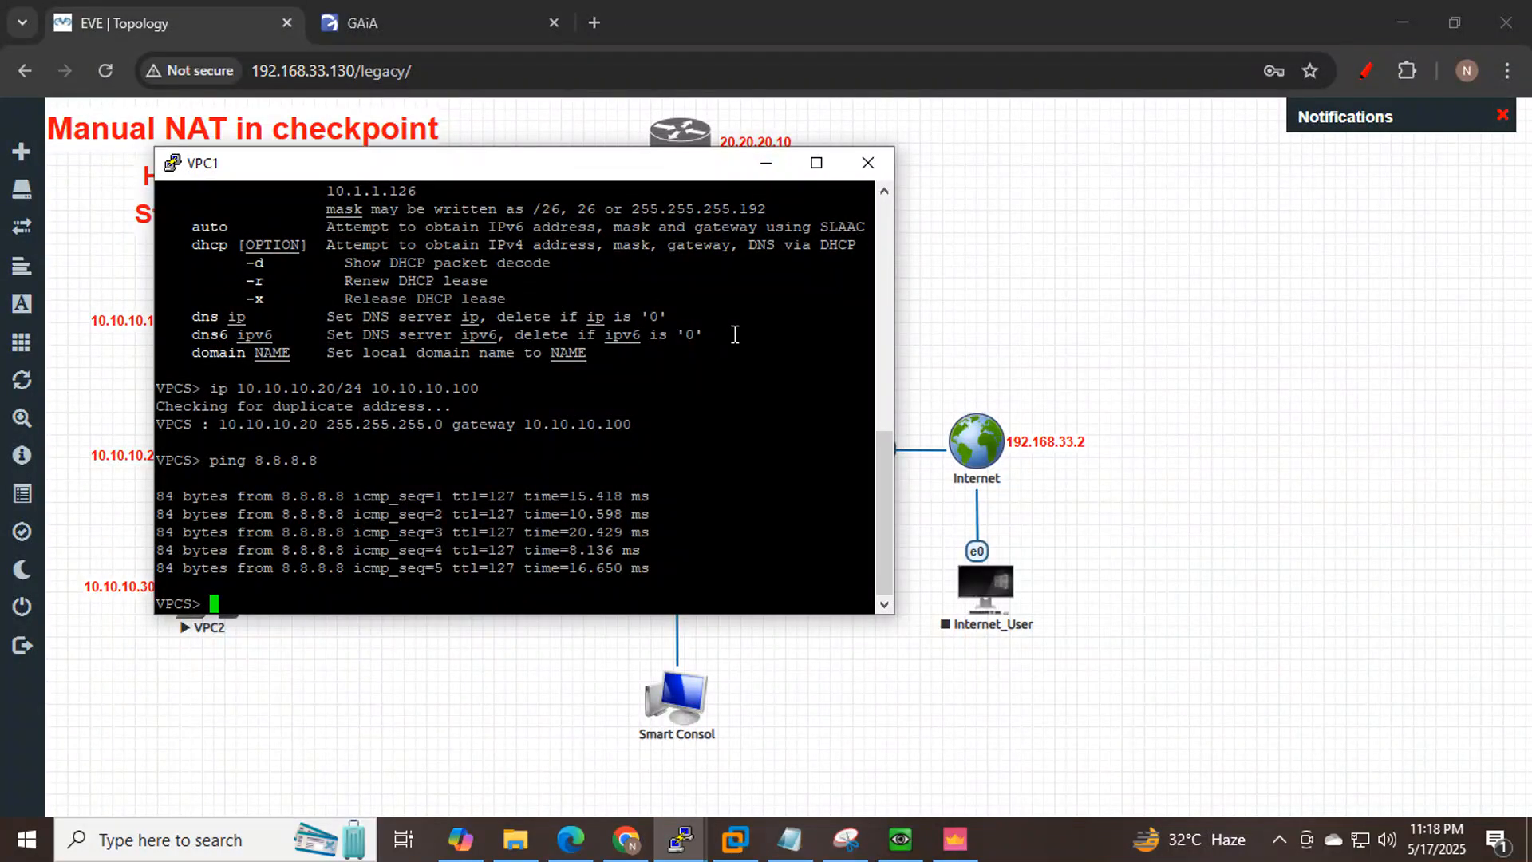
Open the 8.8.8.8 log entry's details full-screen and note the original source 10.10.10.10.
{"action": "left_click", "coordinate": [955, 839]}
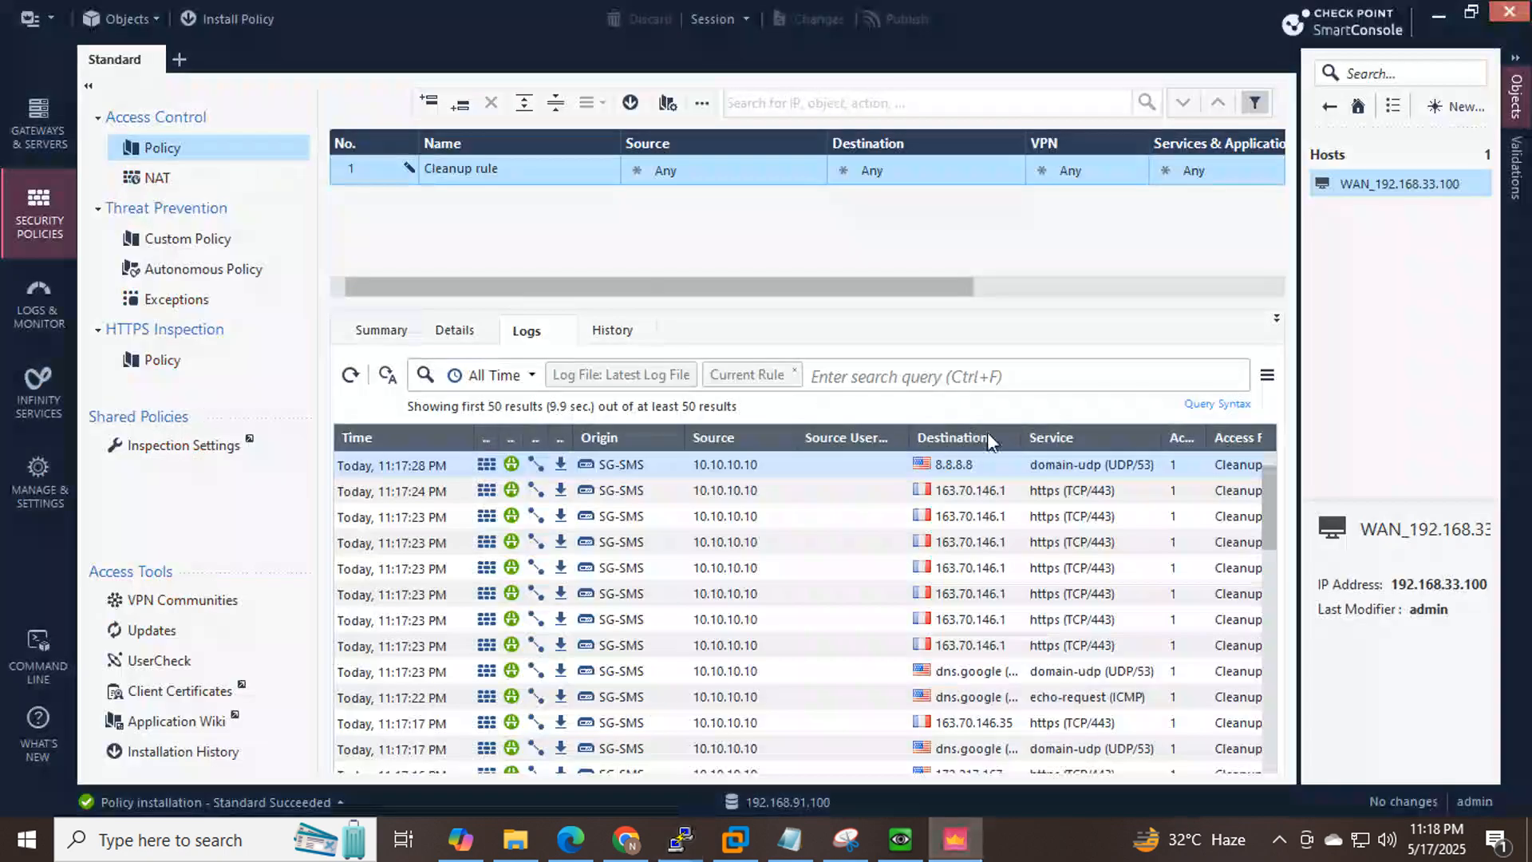
{"action": "double_click", "coordinate": [764, 462]}
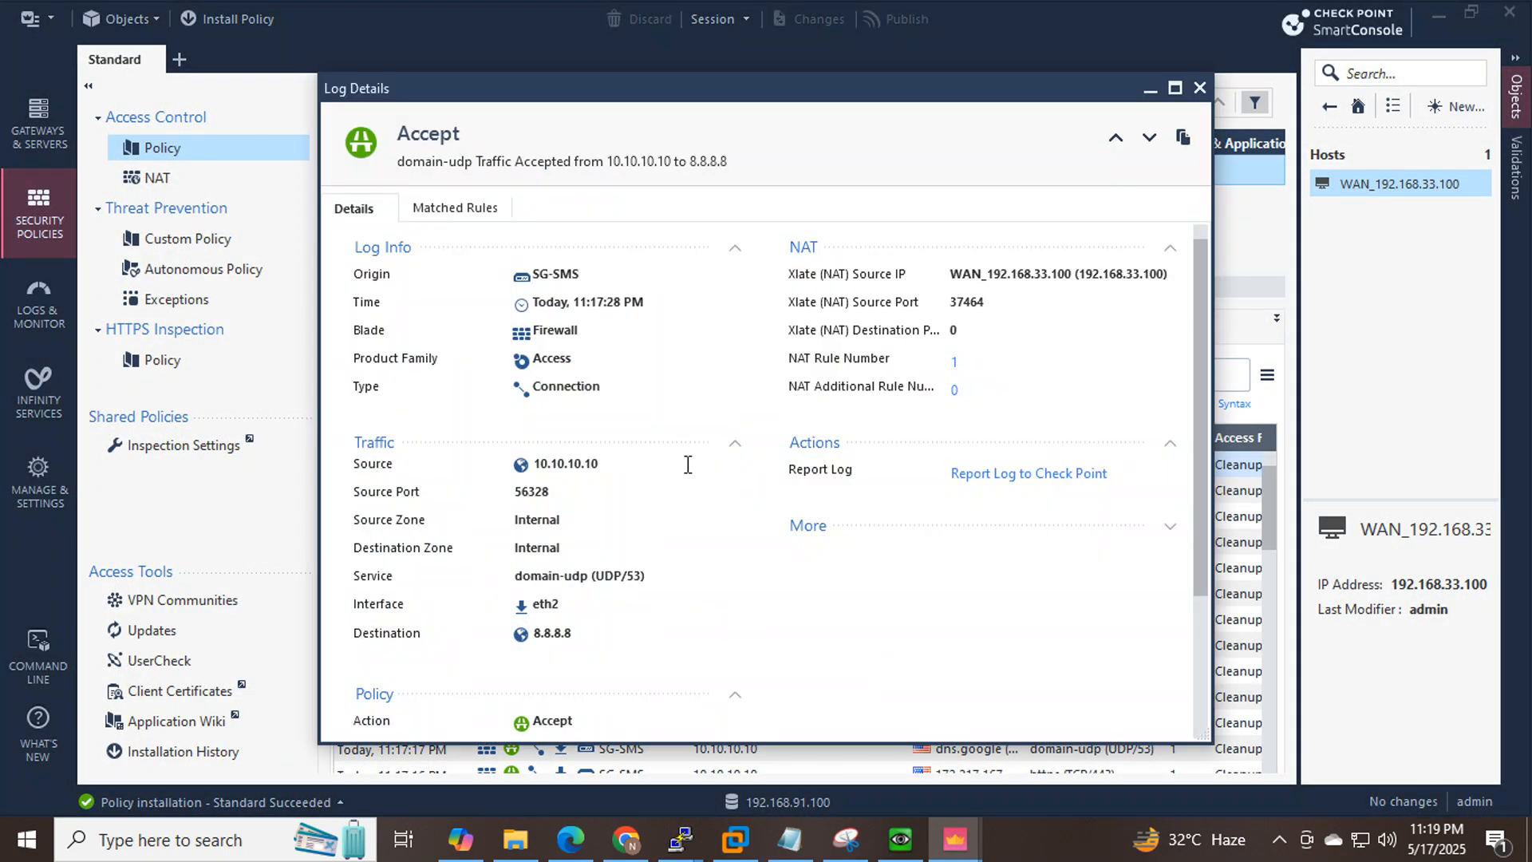
{"action": "left_click", "coordinate": [1175, 88]}
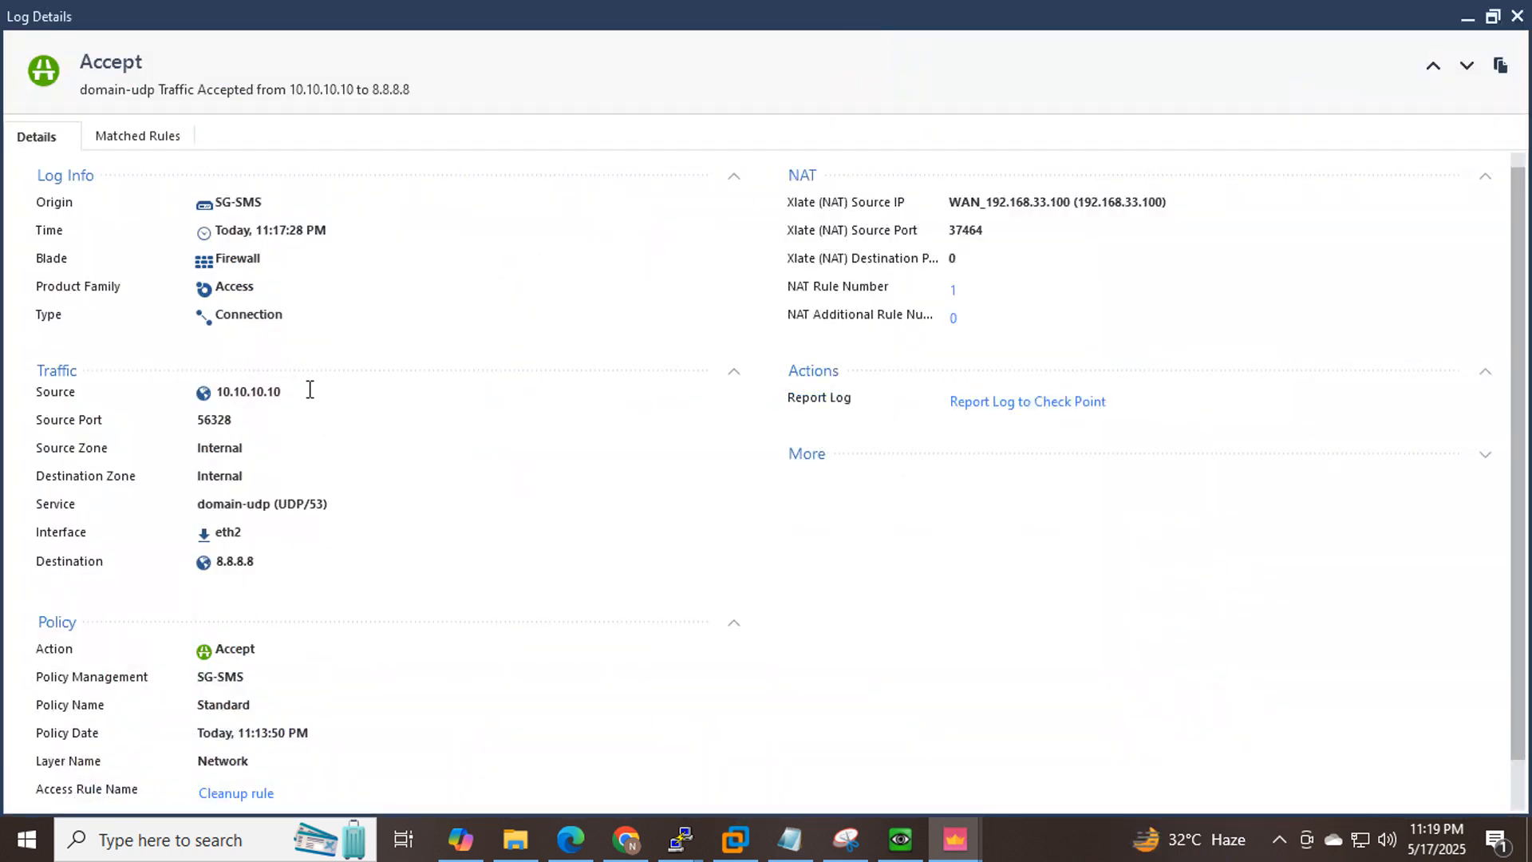
{"action": "left_click_drag", "start_coordinate": [297, 391], "coordinate": [215, 392]}
{"action": "left_click", "coordinate": [627, 838]}
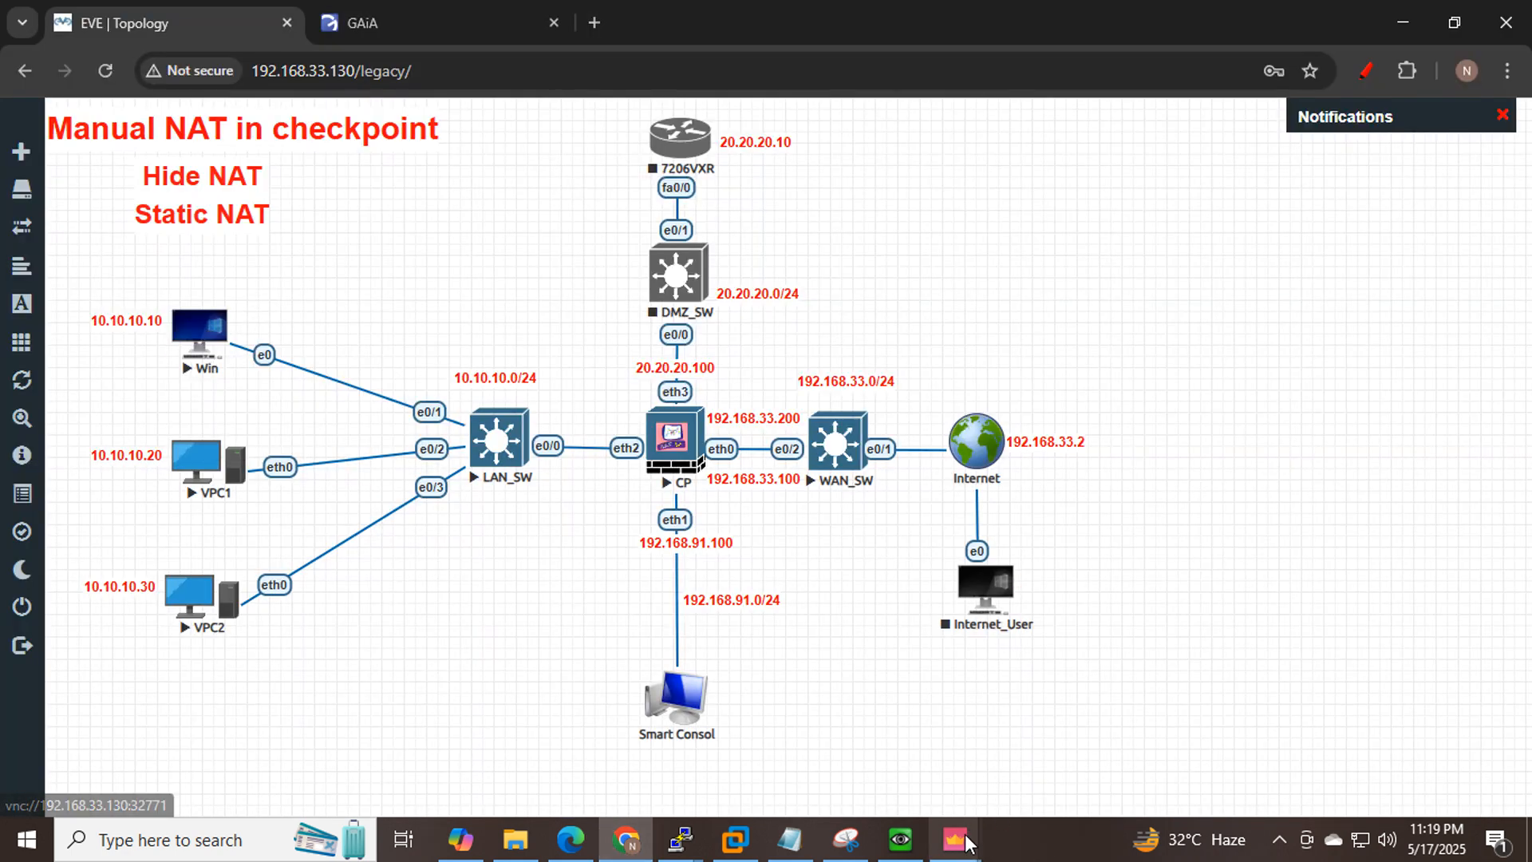
{"action": "mouse_move", "coordinate": [953, 848]}
{"action": "left_click", "coordinate": [1070, 742]}
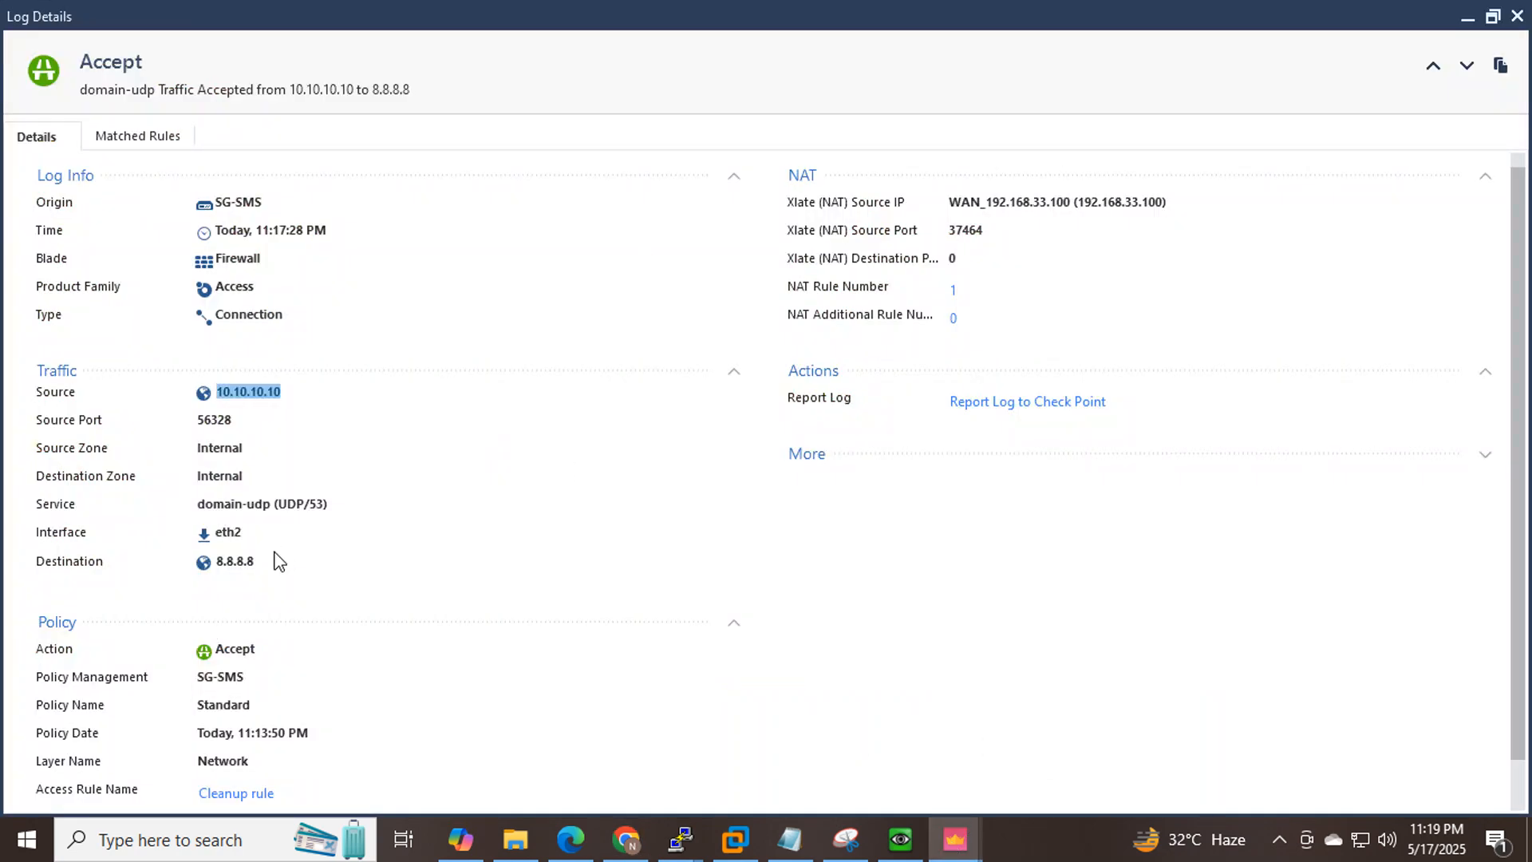
Confirm destination 8.8.8.8 and Xlate source 192.168.33.100, then go back to the EVE topology.
{"action": "left_click_drag", "start_coordinate": [275, 561], "coordinate": [219, 565]}
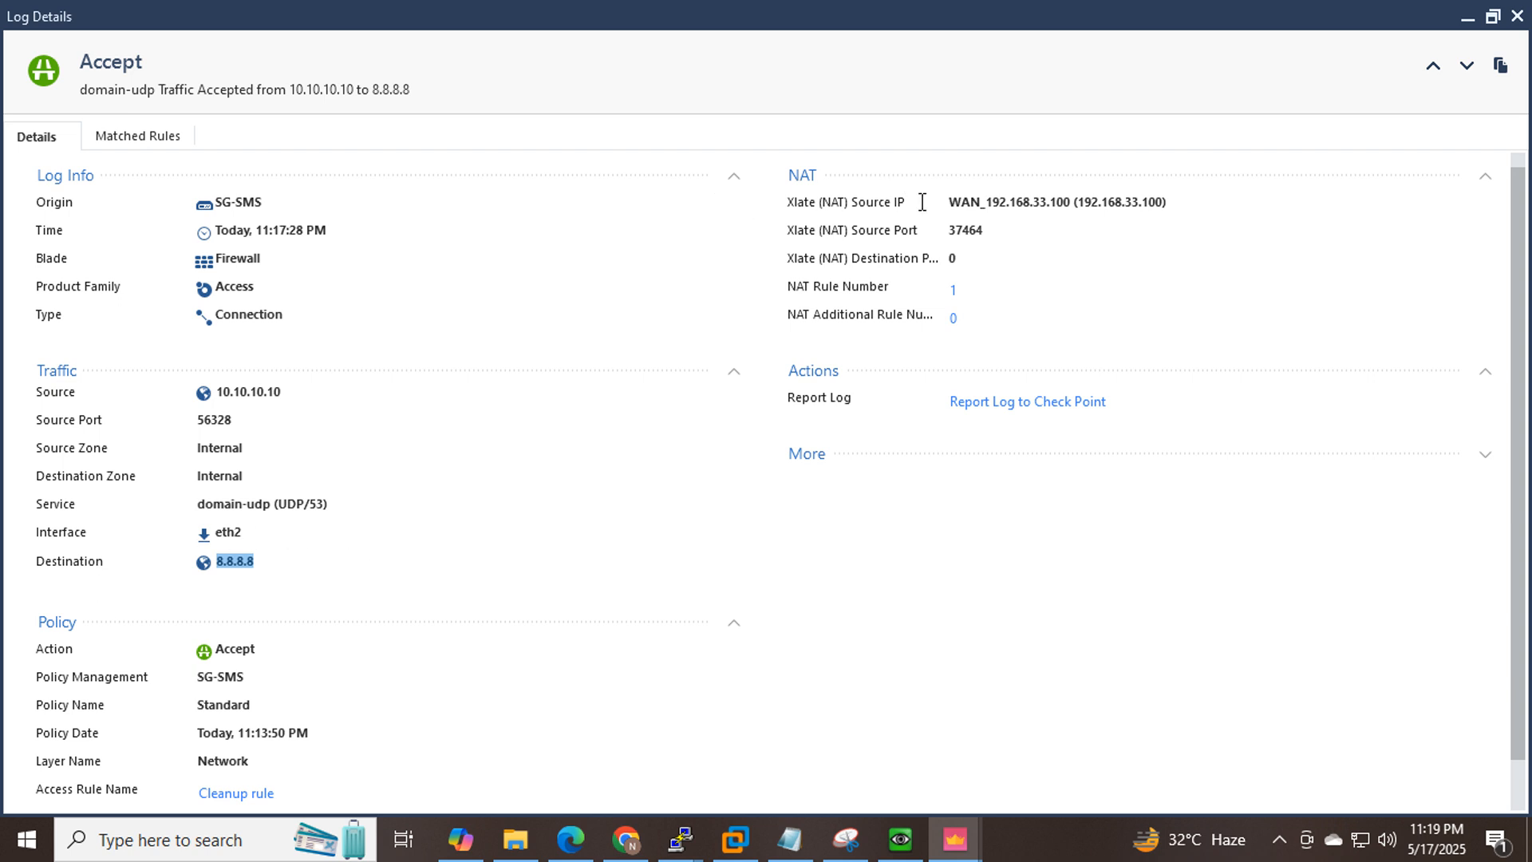
{"action": "left_click_drag", "start_coordinate": [809, 202], "coordinate": [903, 202]}
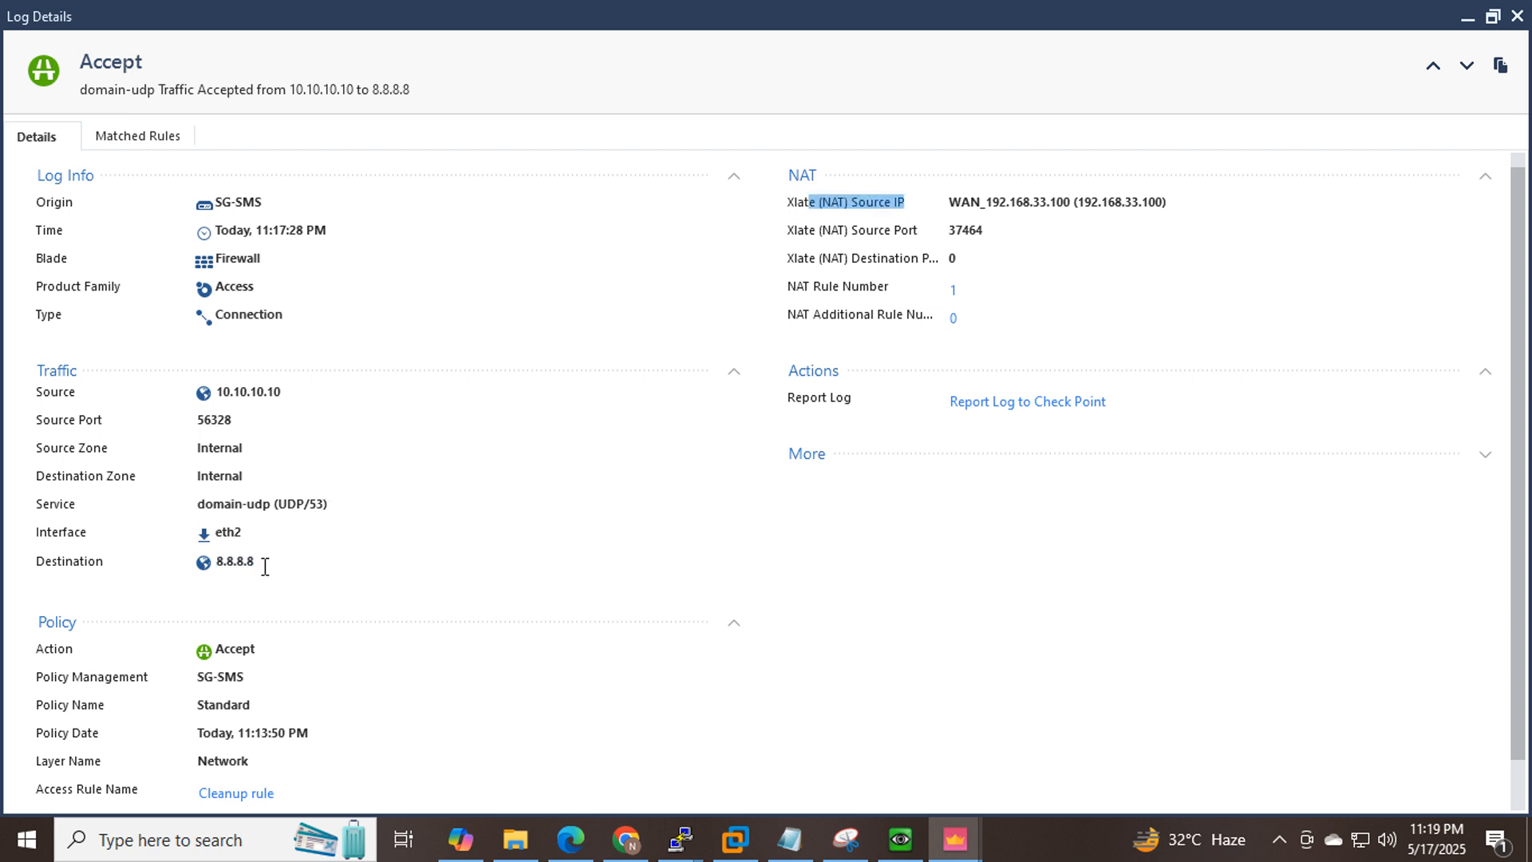
{"action": "left_click_drag", "start_coordinate": [263, 561], "coordinate": [217, 568]}
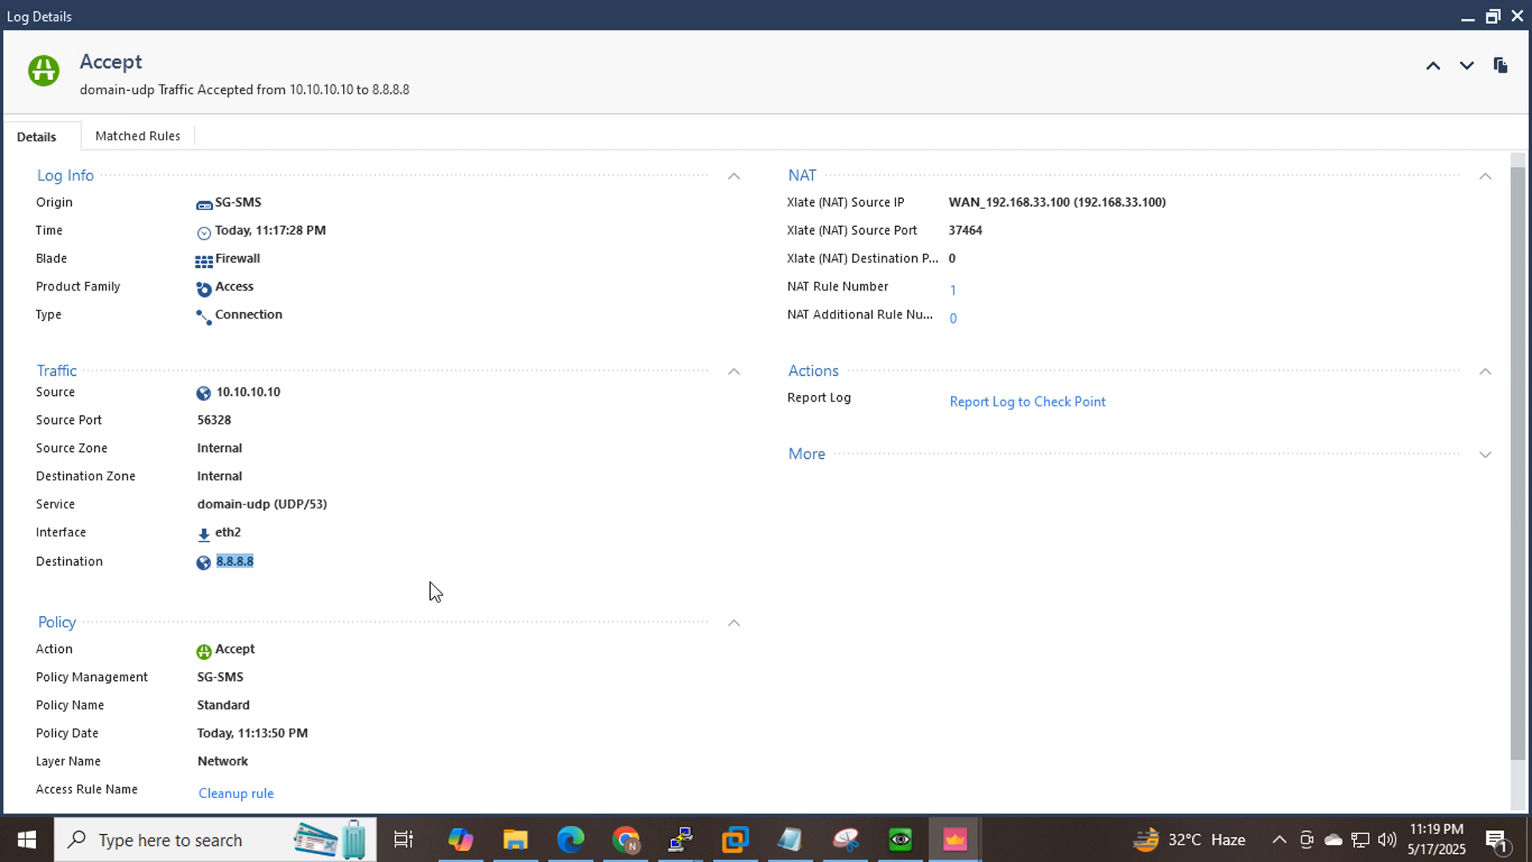
{"action": "left_click_drag", "start_coordinate": [305, 390], "coordinate": [182, 403]}
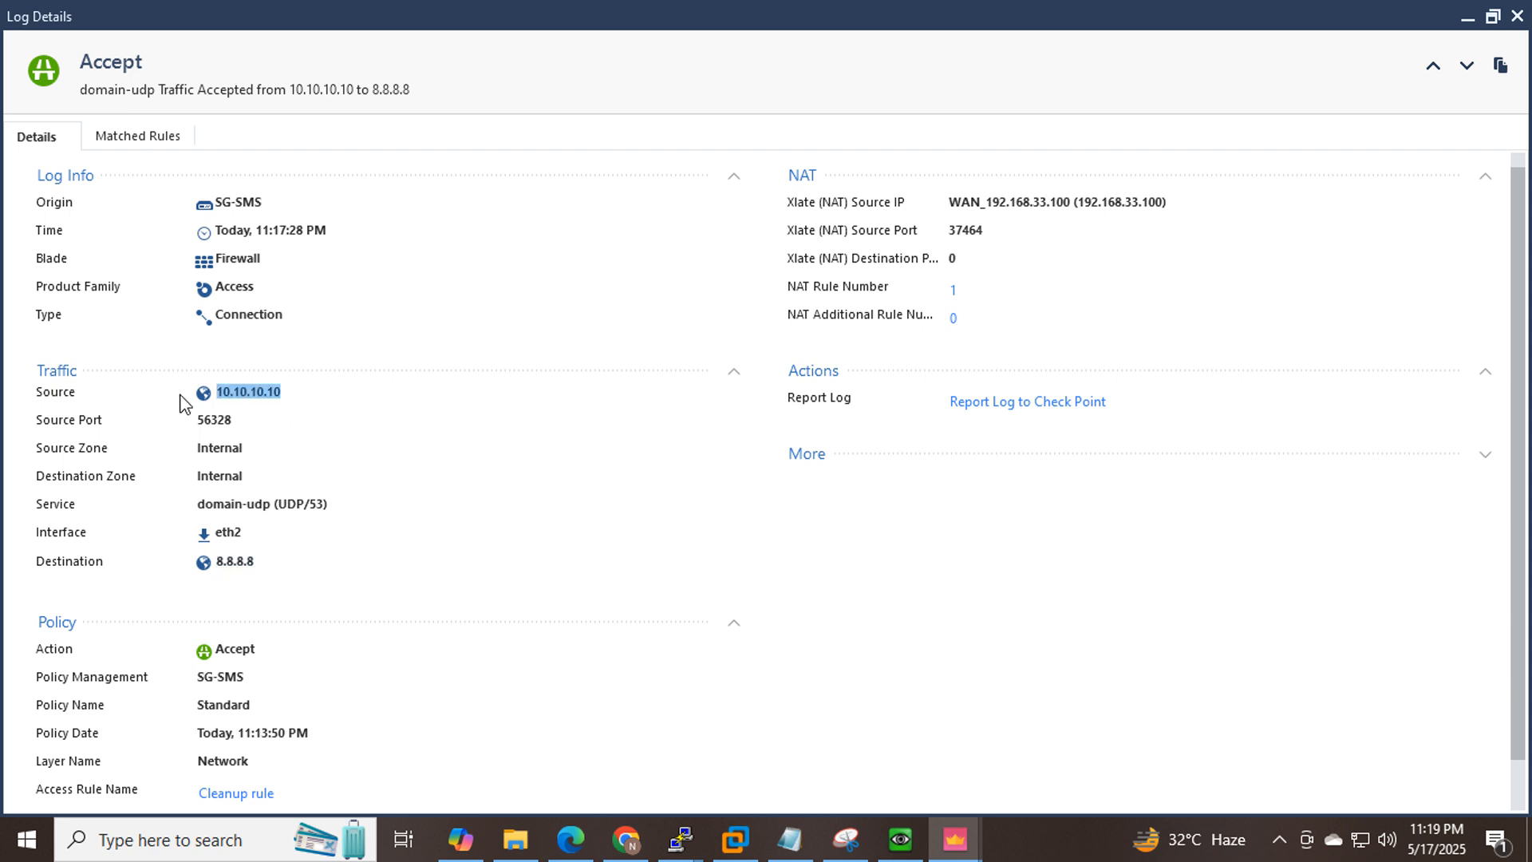
{"action": "left_click_drag", "start_coordinate": [917, 205], "coordinate": [881, 211]}
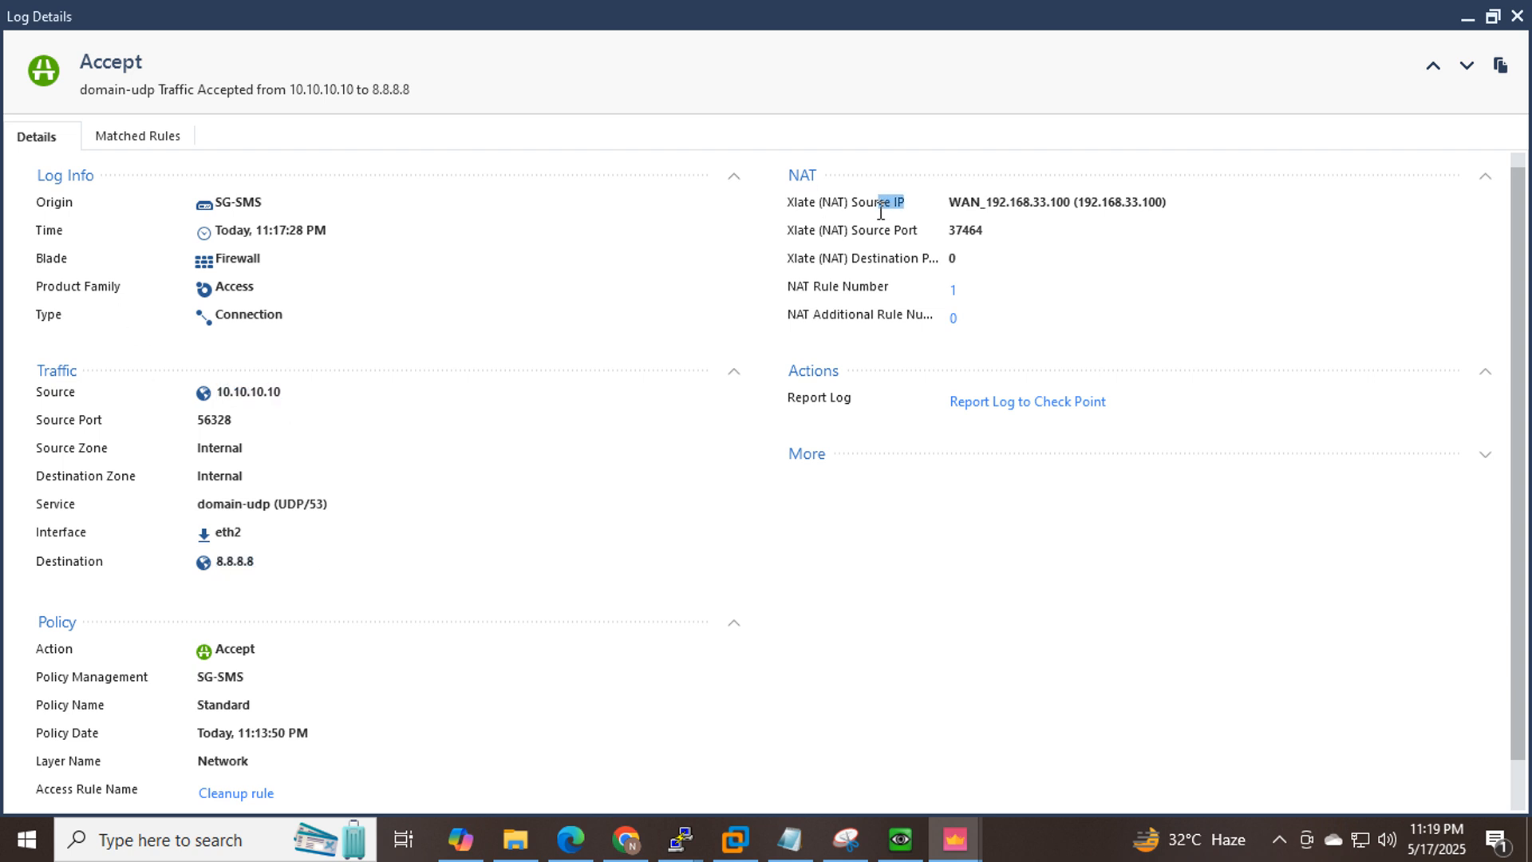
{"action": "left_click_drag", "start_coordinate": [987, 205], "coordinate": [1066, 205]}
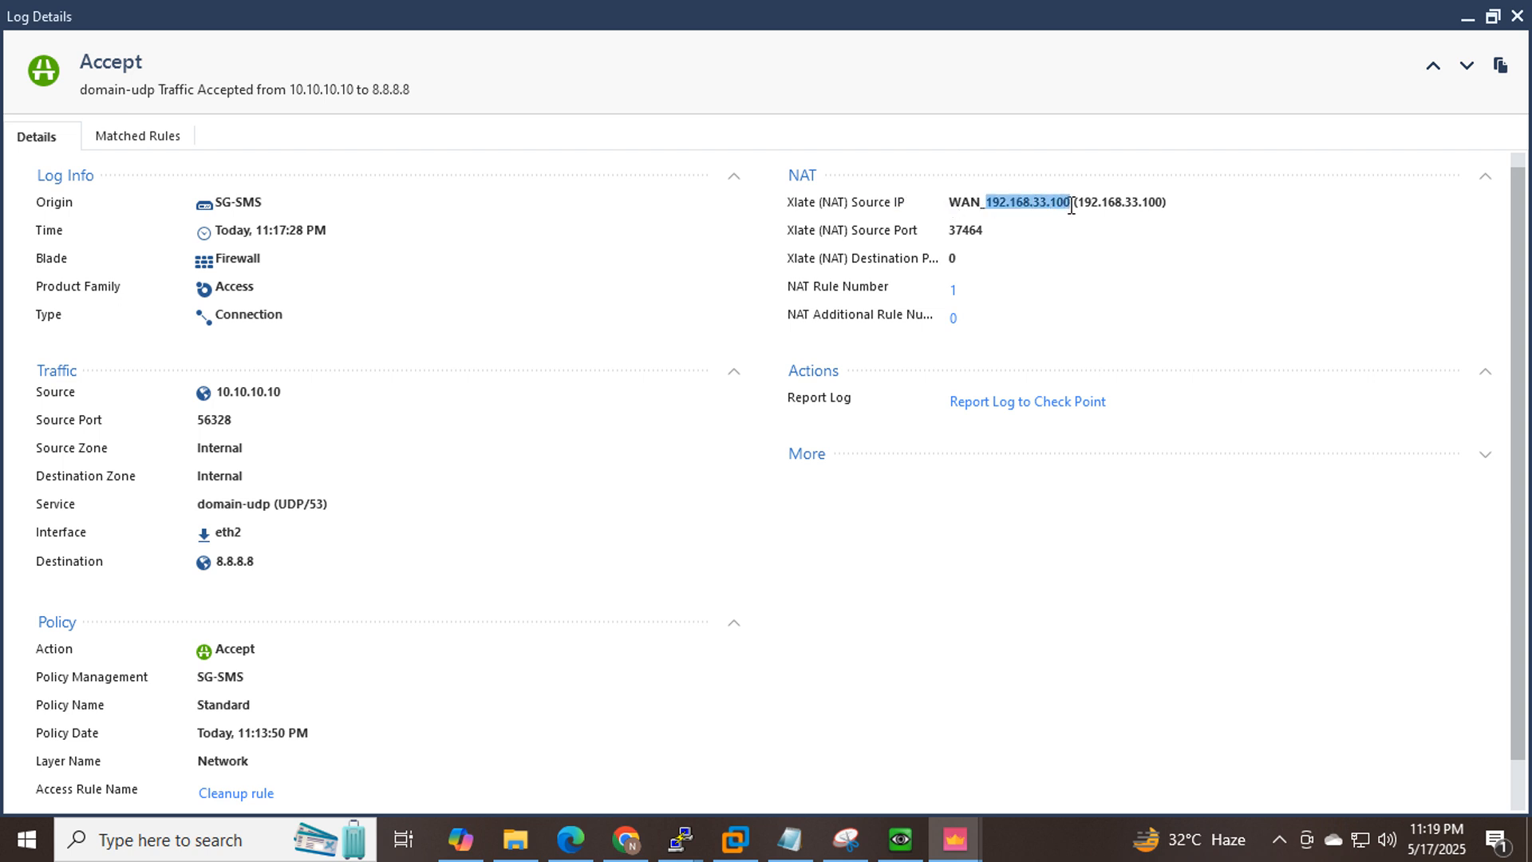
{"action": "left_click", "coordinate": [625, 840]}
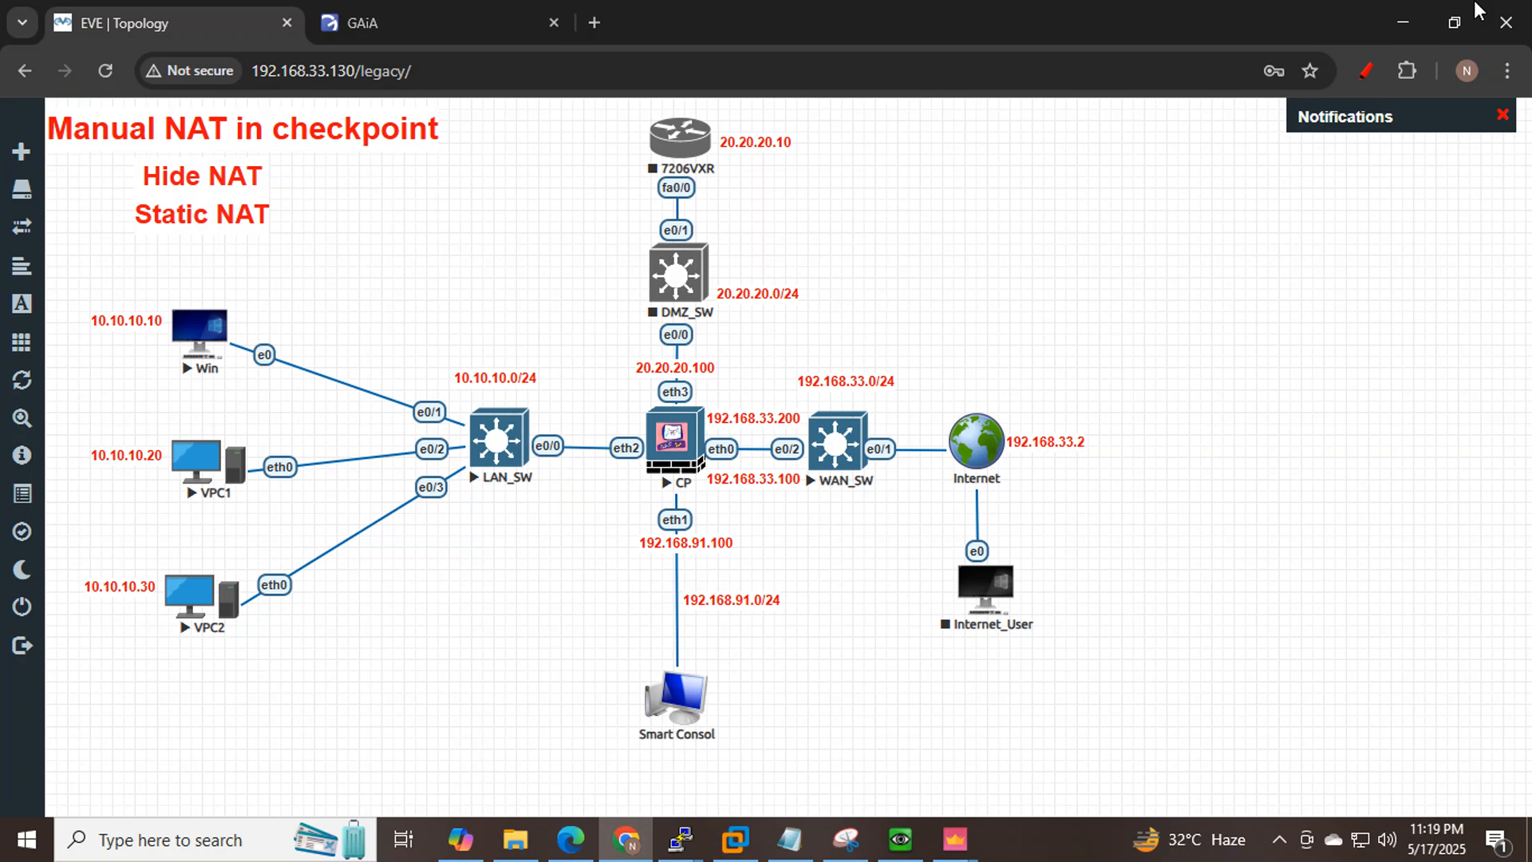
Try entering expert mode on the CP gateway console.
{"action": "left_click", "coordinate": [680, 839]}
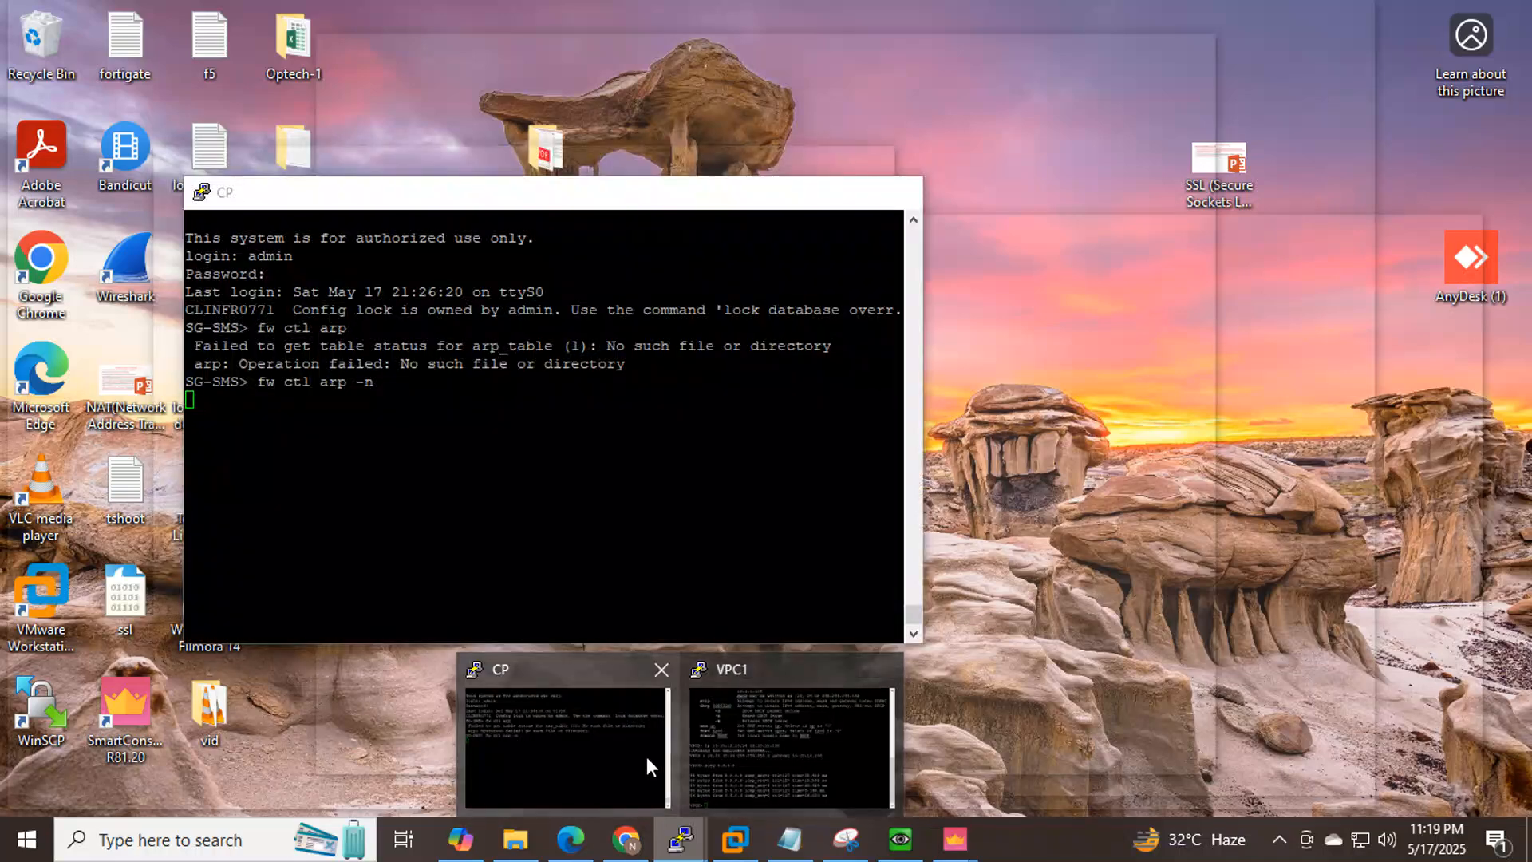
{"action": "left_click", "coordinate": [647, 757]}
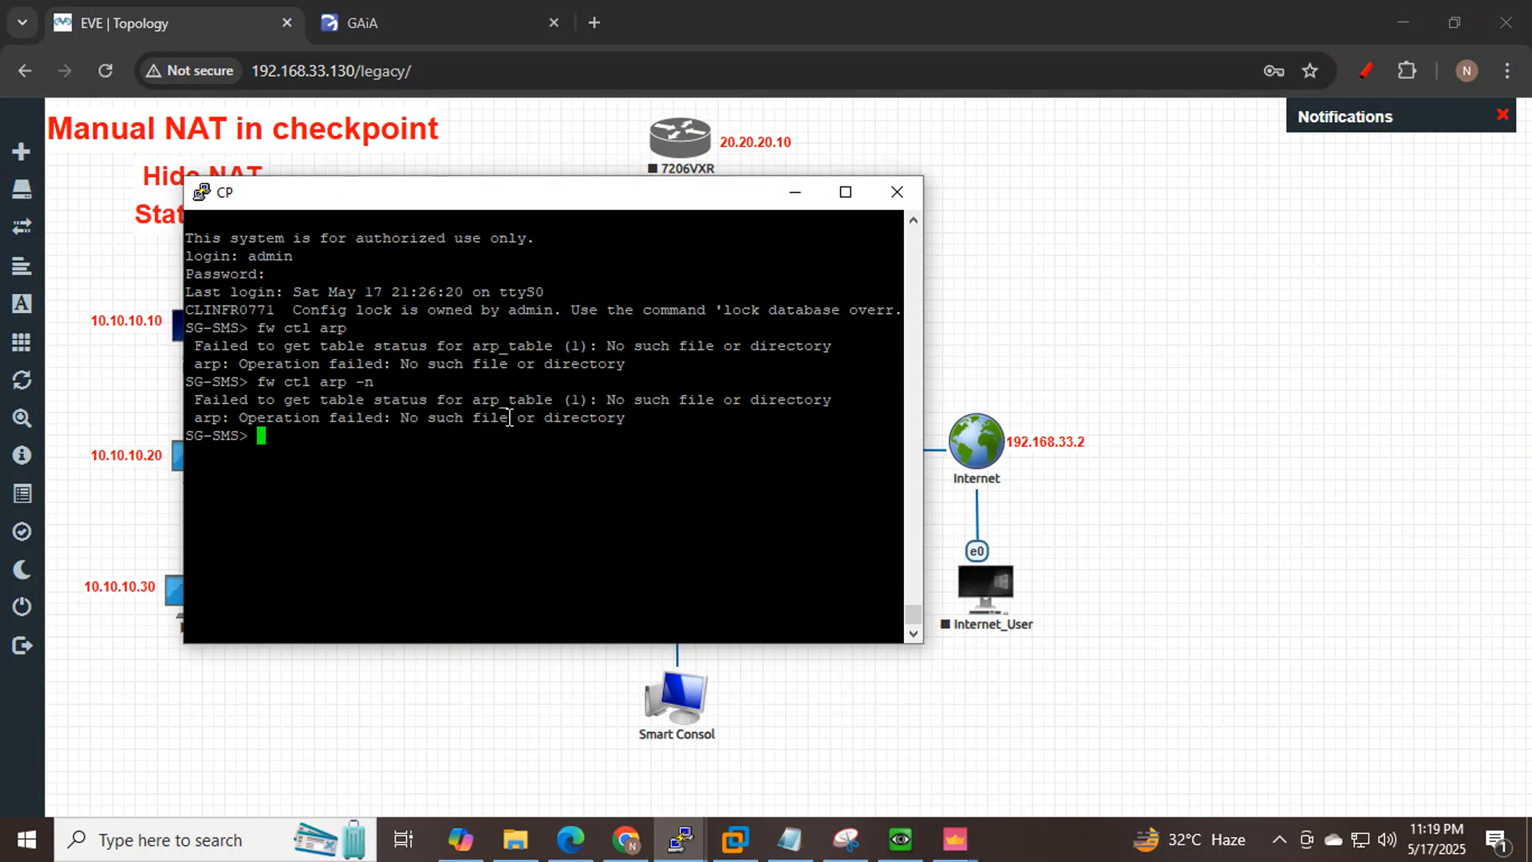
{"action": "type", "text": "expert"}
{"action": "key", "text": "Return"}
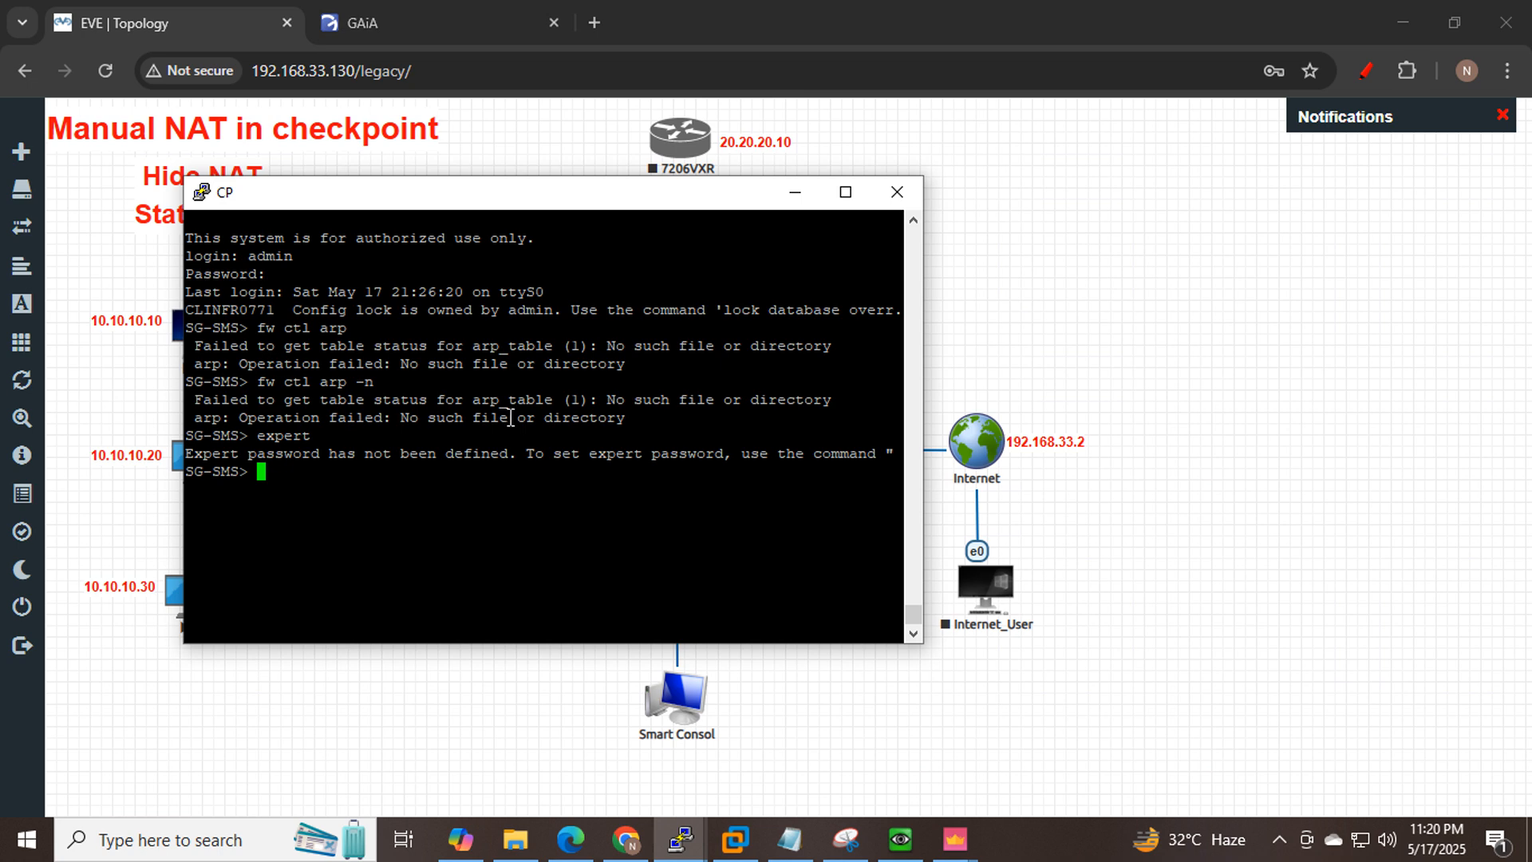
Check the Gaia Portal proxy ARP page for 192.168.33.100, then bring Log Details back.
{"action": "left_click", "coordinate": [795, 193]}
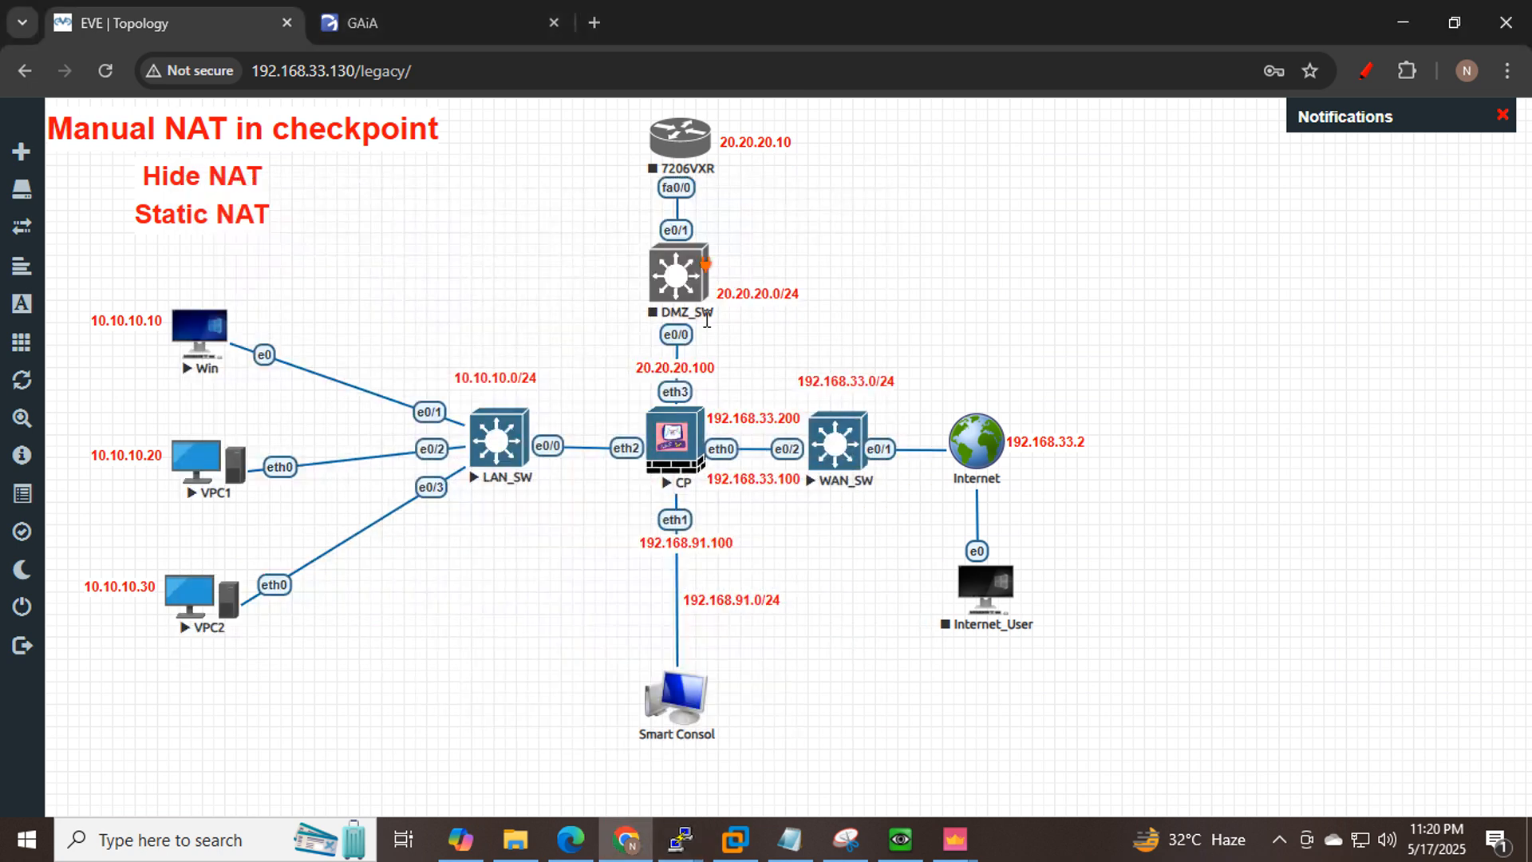
{"action": "left_click", "coordinate": [444, 19]}
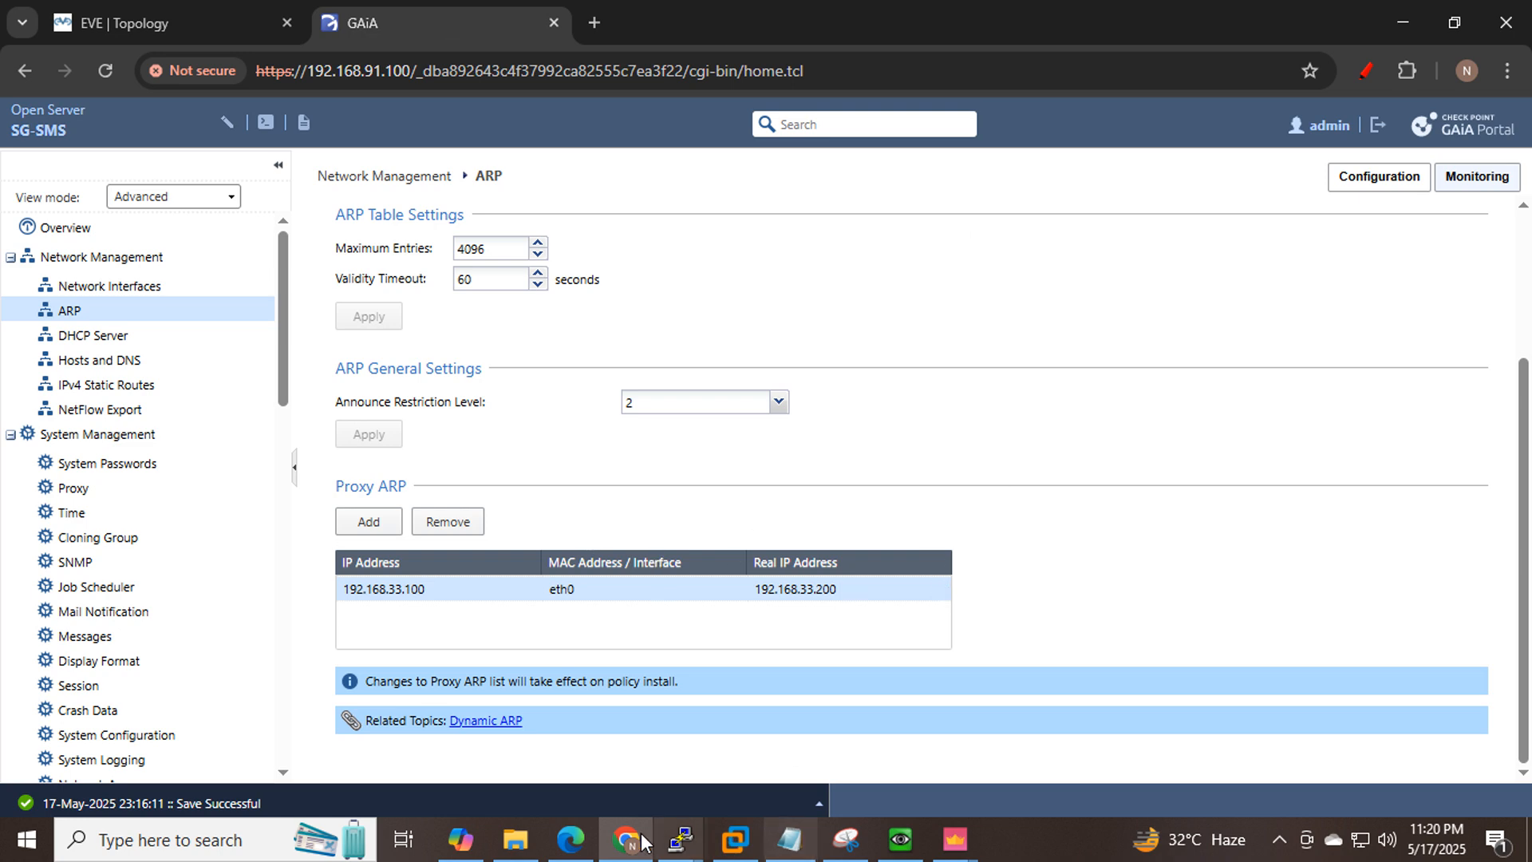
{"action": "left_click", "coordinate": [957, 847]}
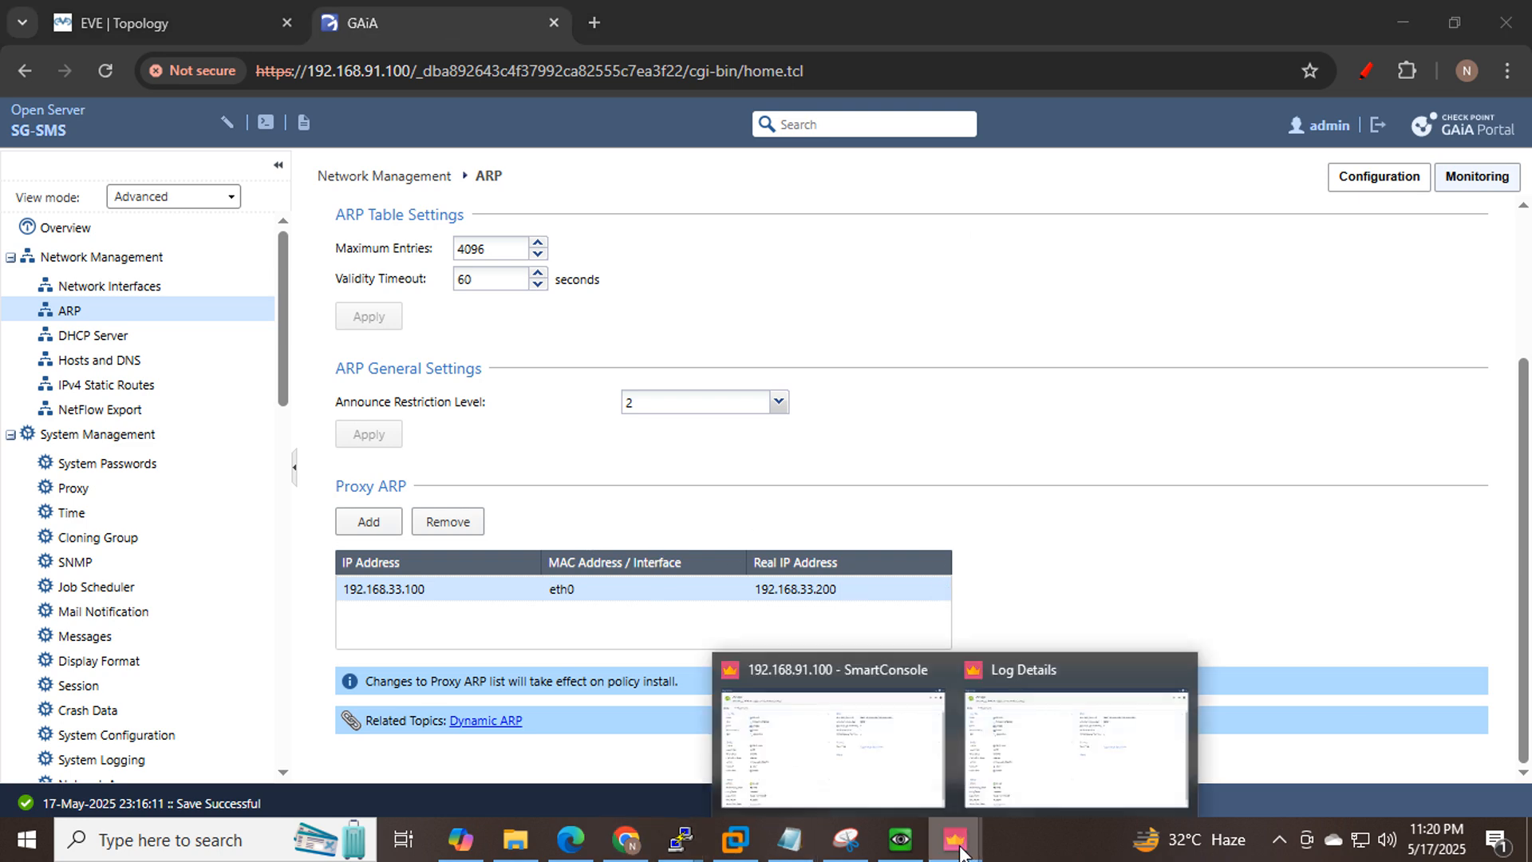
{"action": "left_click", "coordinate": [1043, 759]}
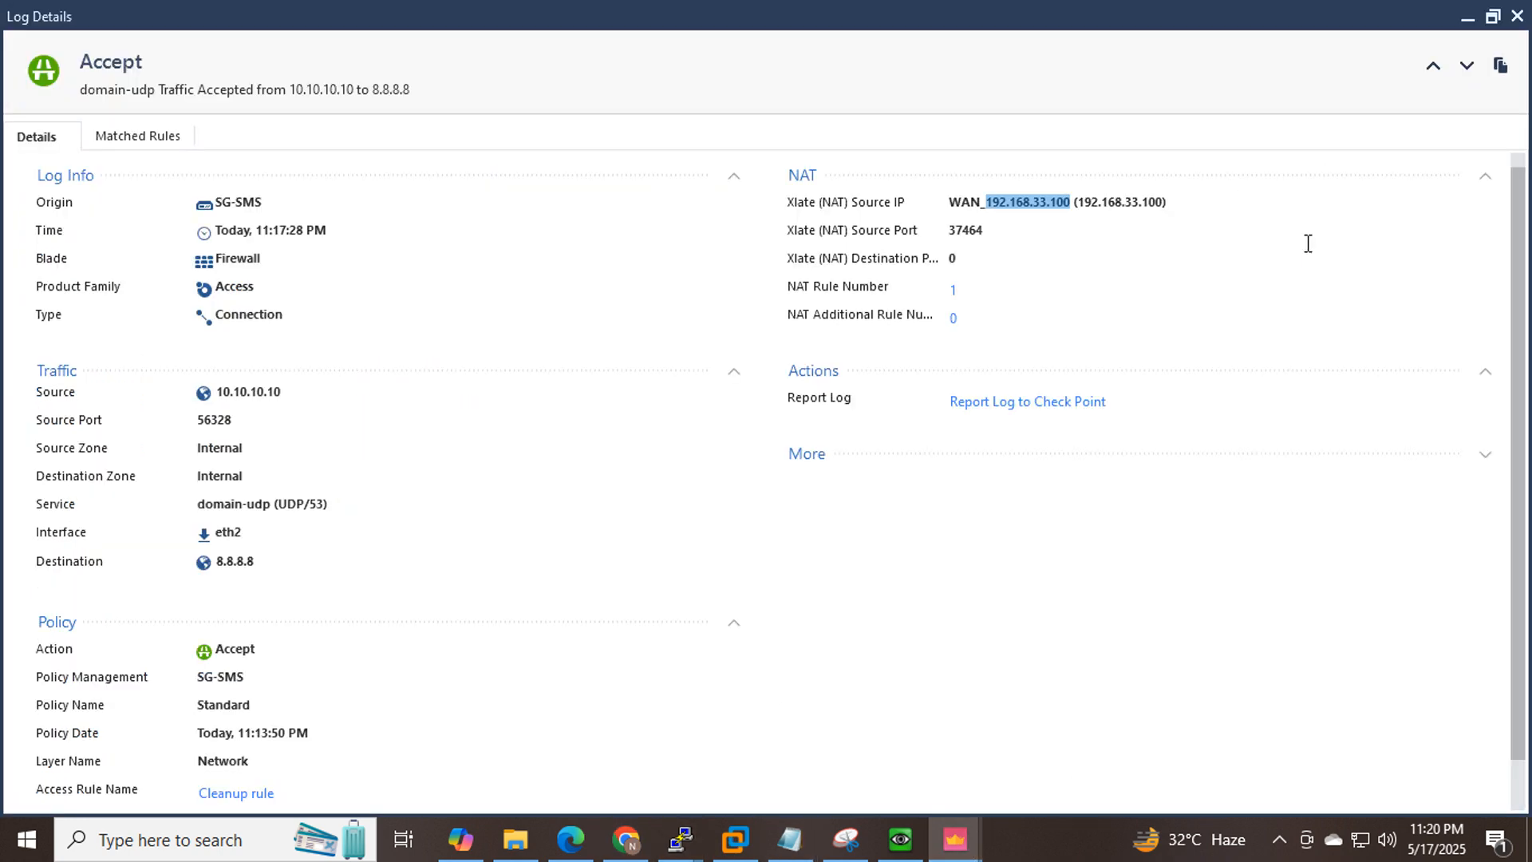
Close Log Details and search the logs with the Source filter set to 10.10.10.20.
{"action": "left_click", "coordinate": [1520, 16]}
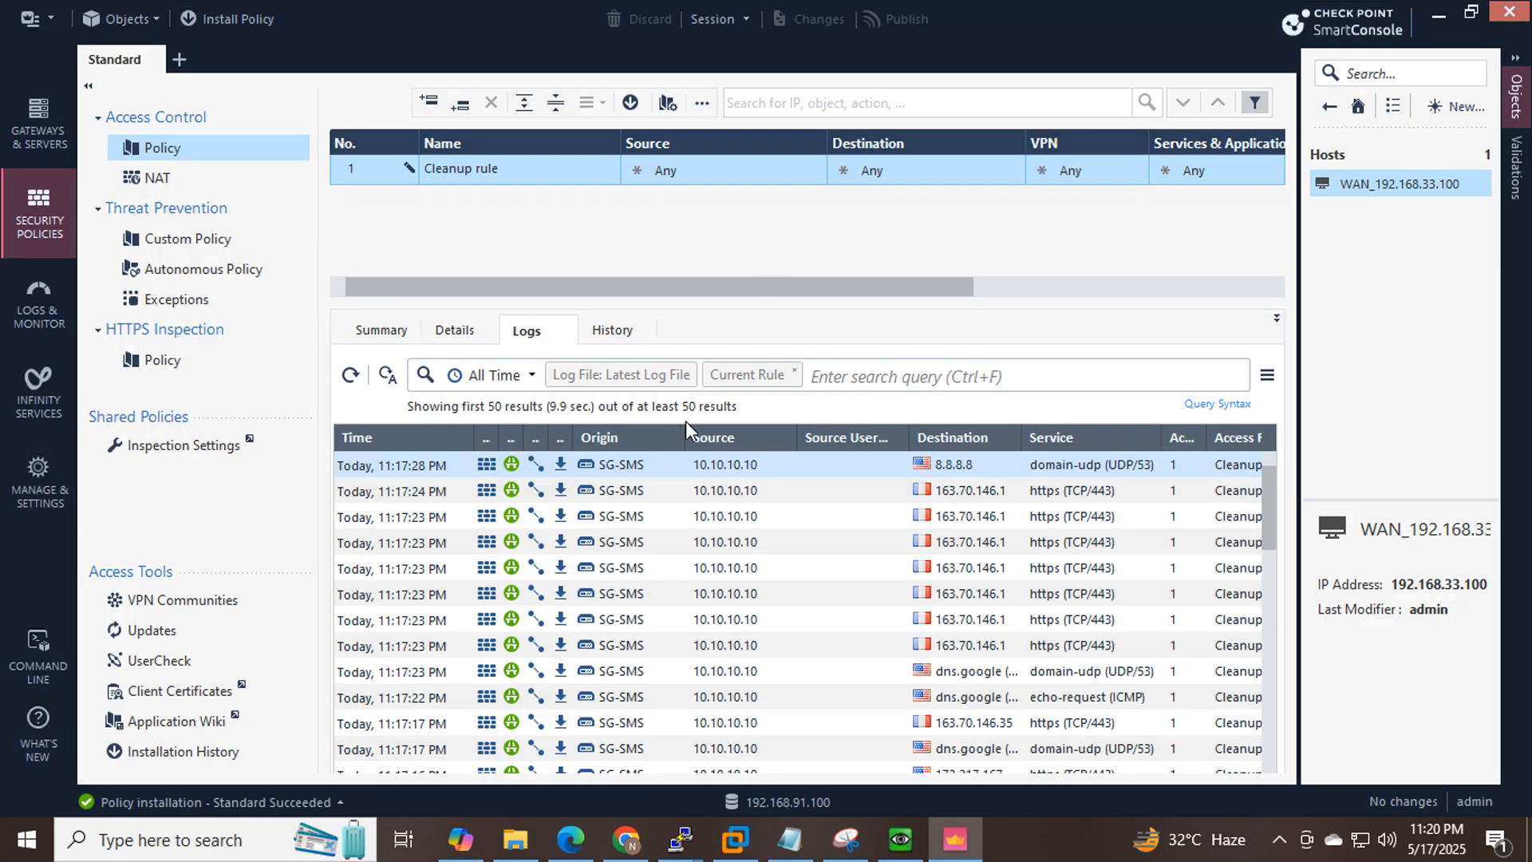
{"action": "left_click", "coordinate": [862, 372]}
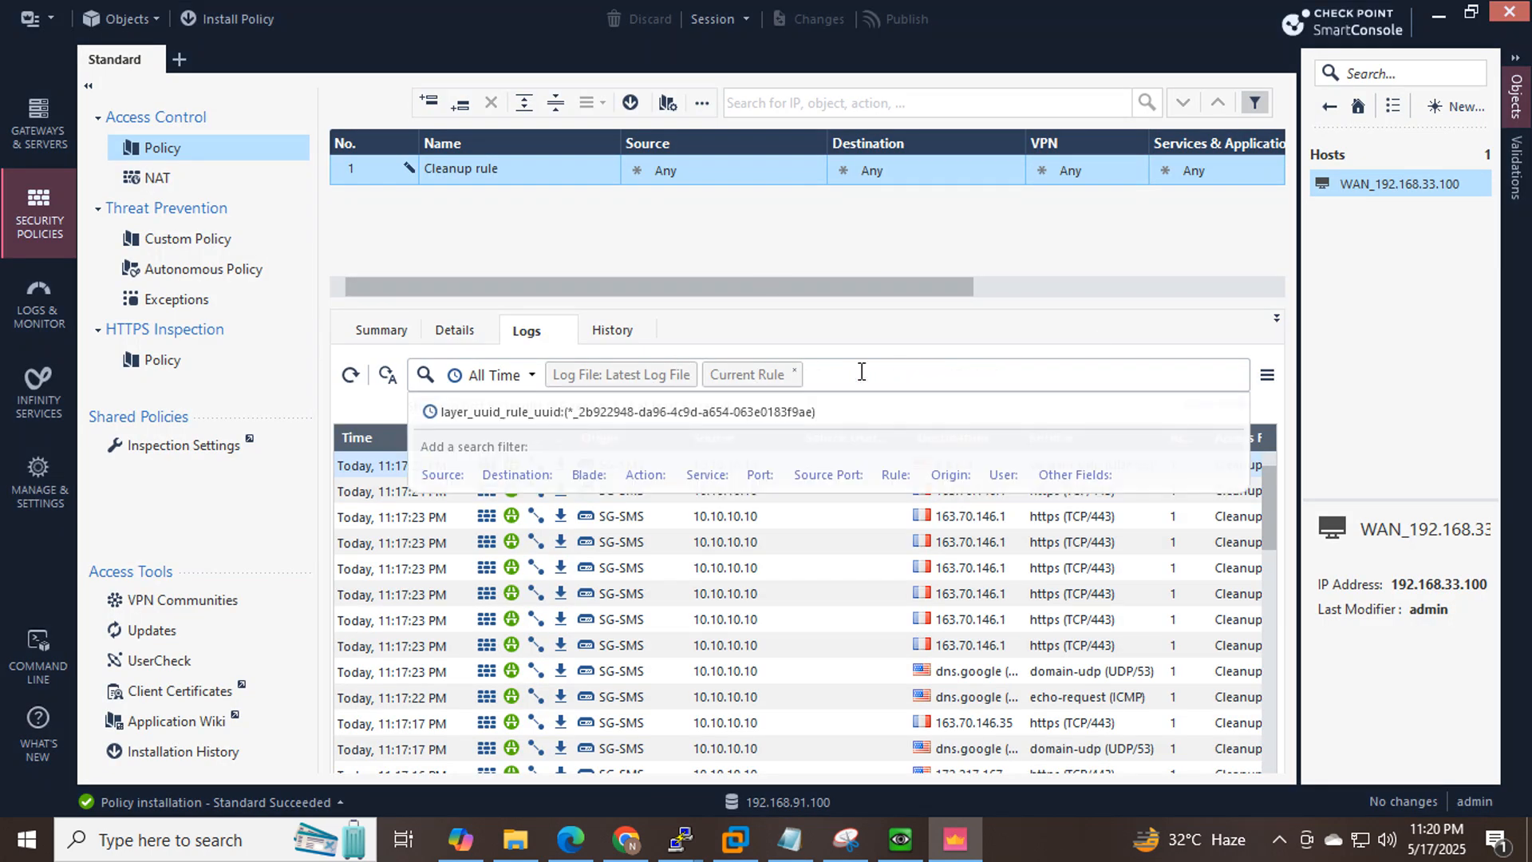
{"action": "left_click", "coordinate": [751, 520]}
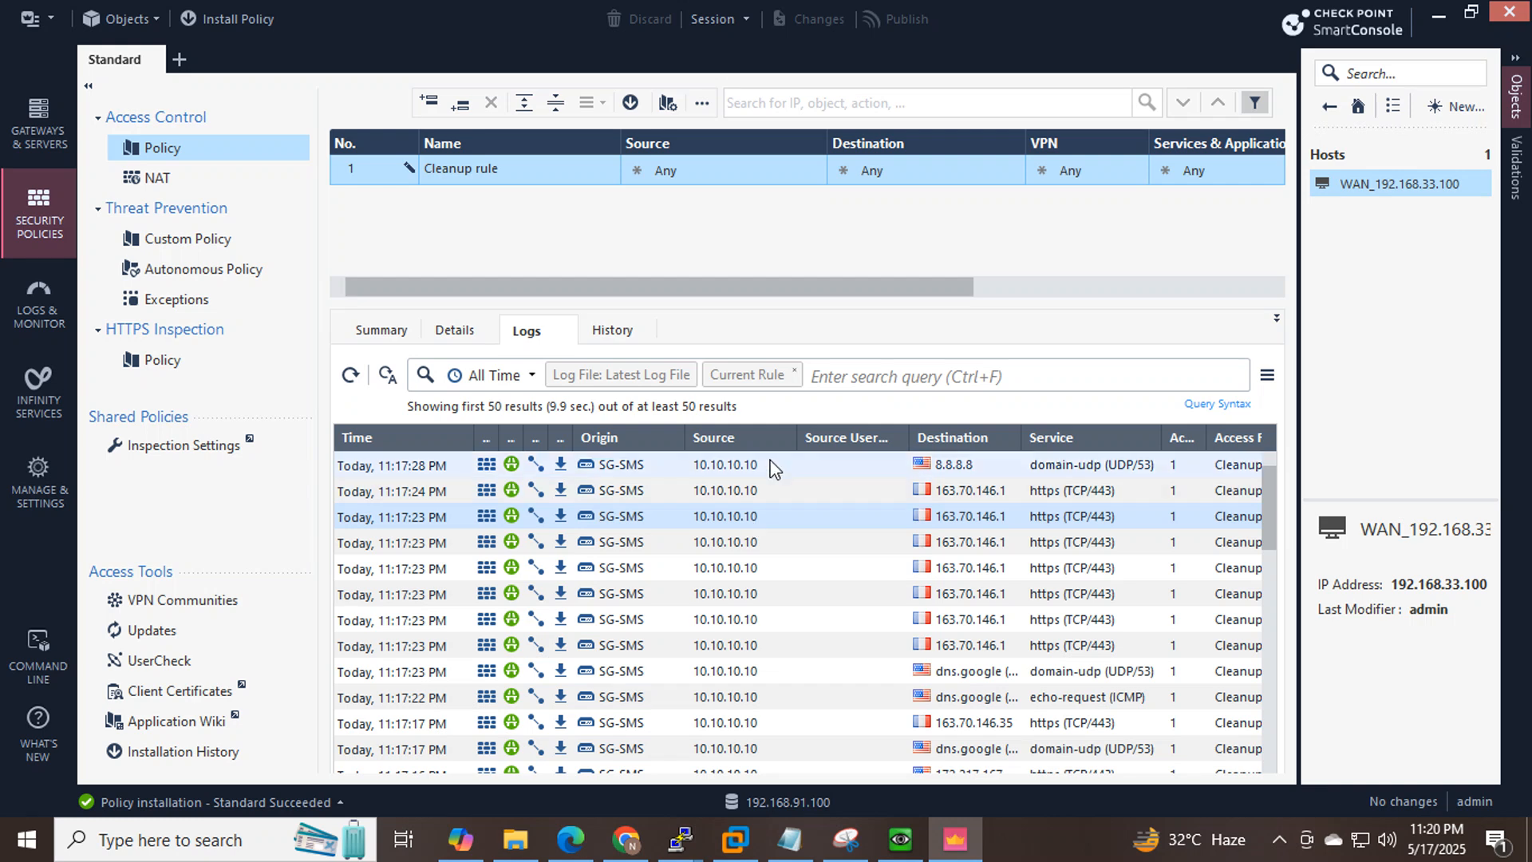
{"action": "left_click", "coordinate": [835, 381]}
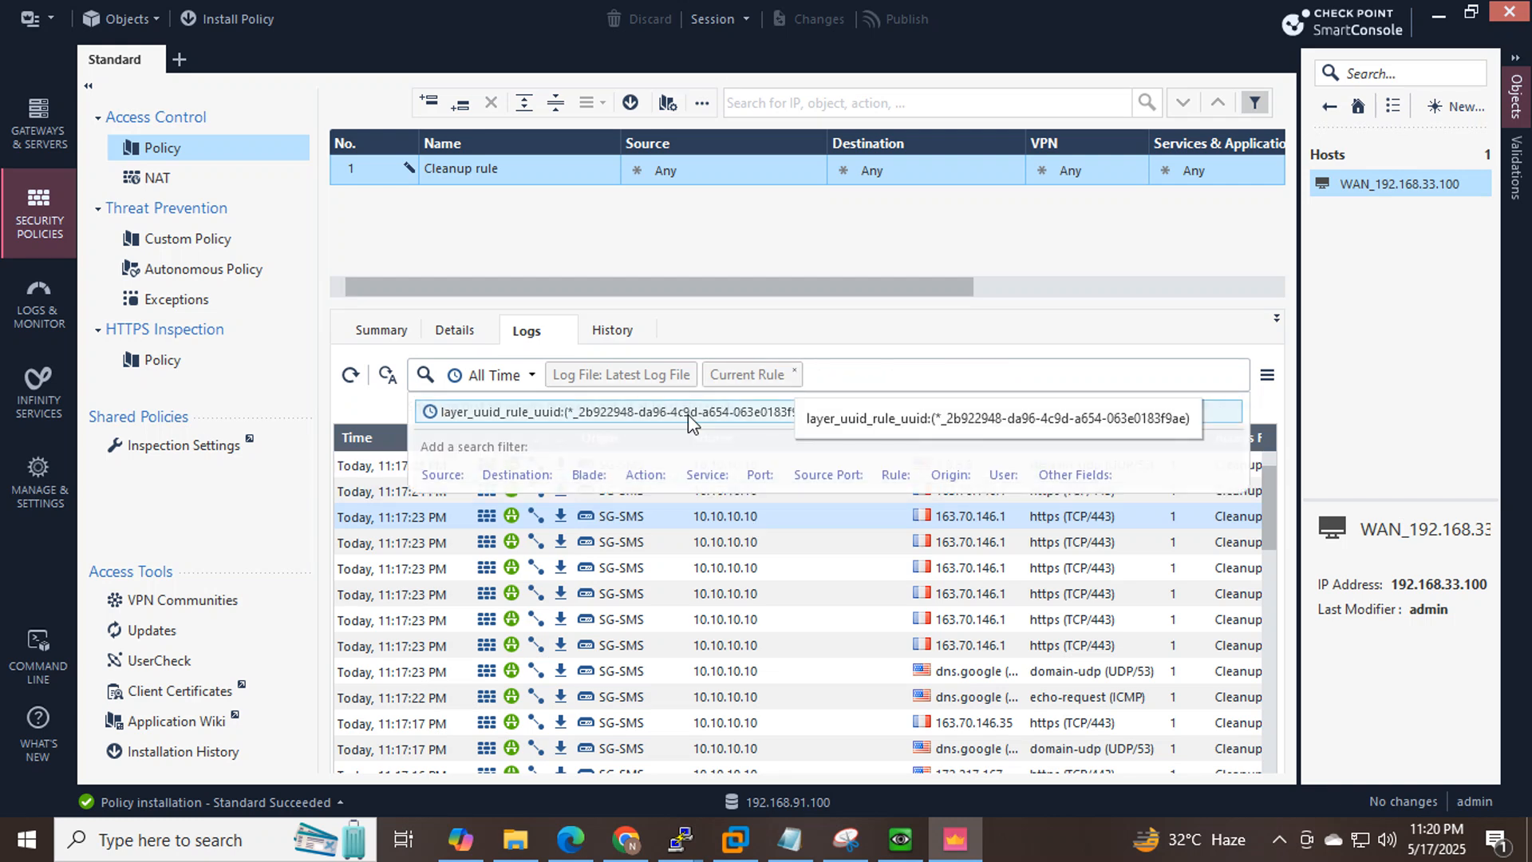
{"action": "left_click", "coordinate": [444, 476]}
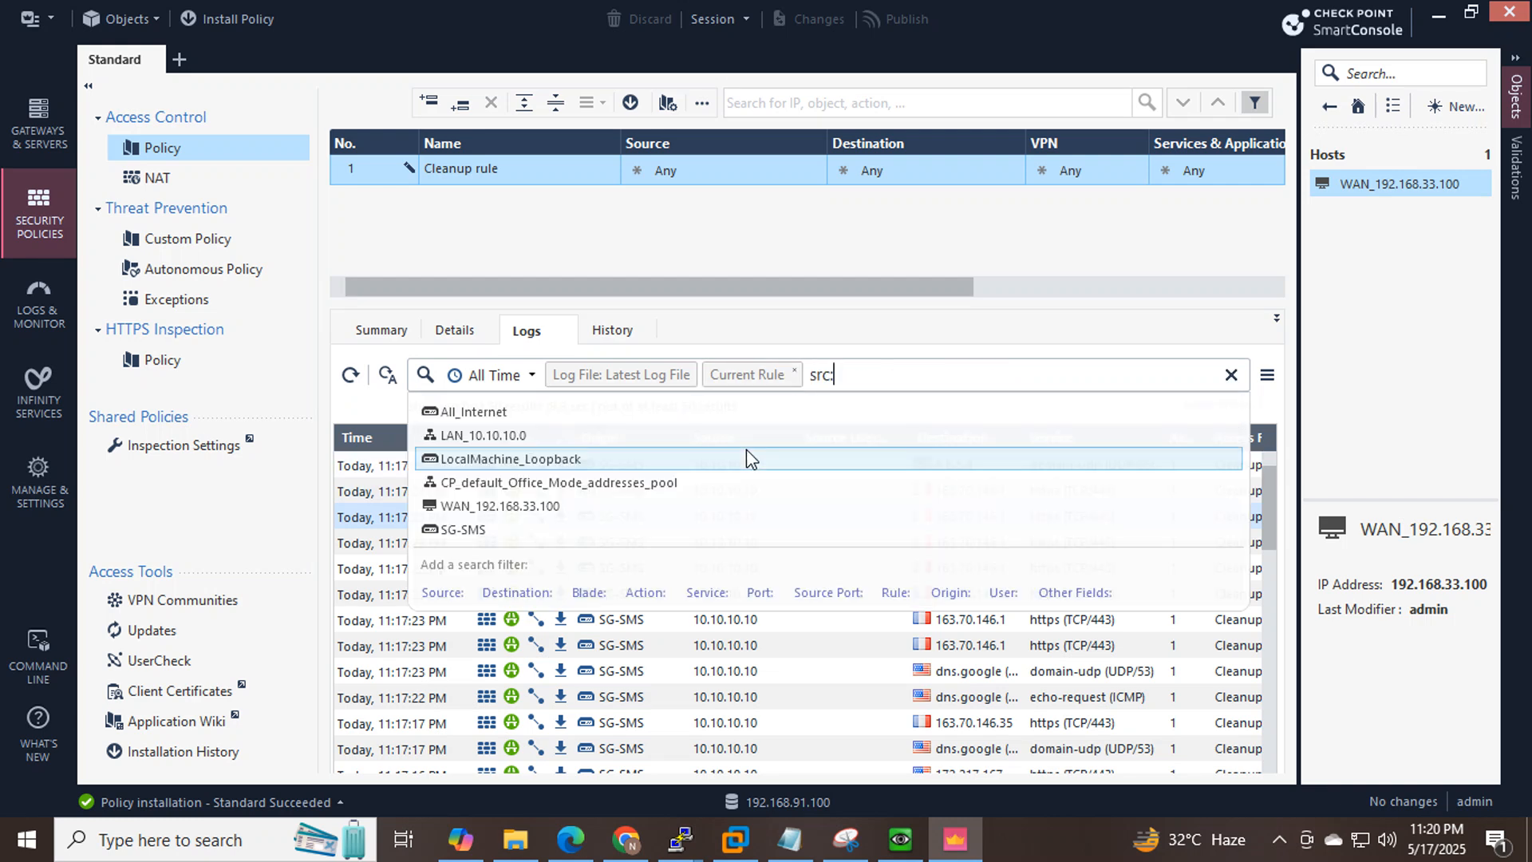
{"action": "type", "text": "10."}
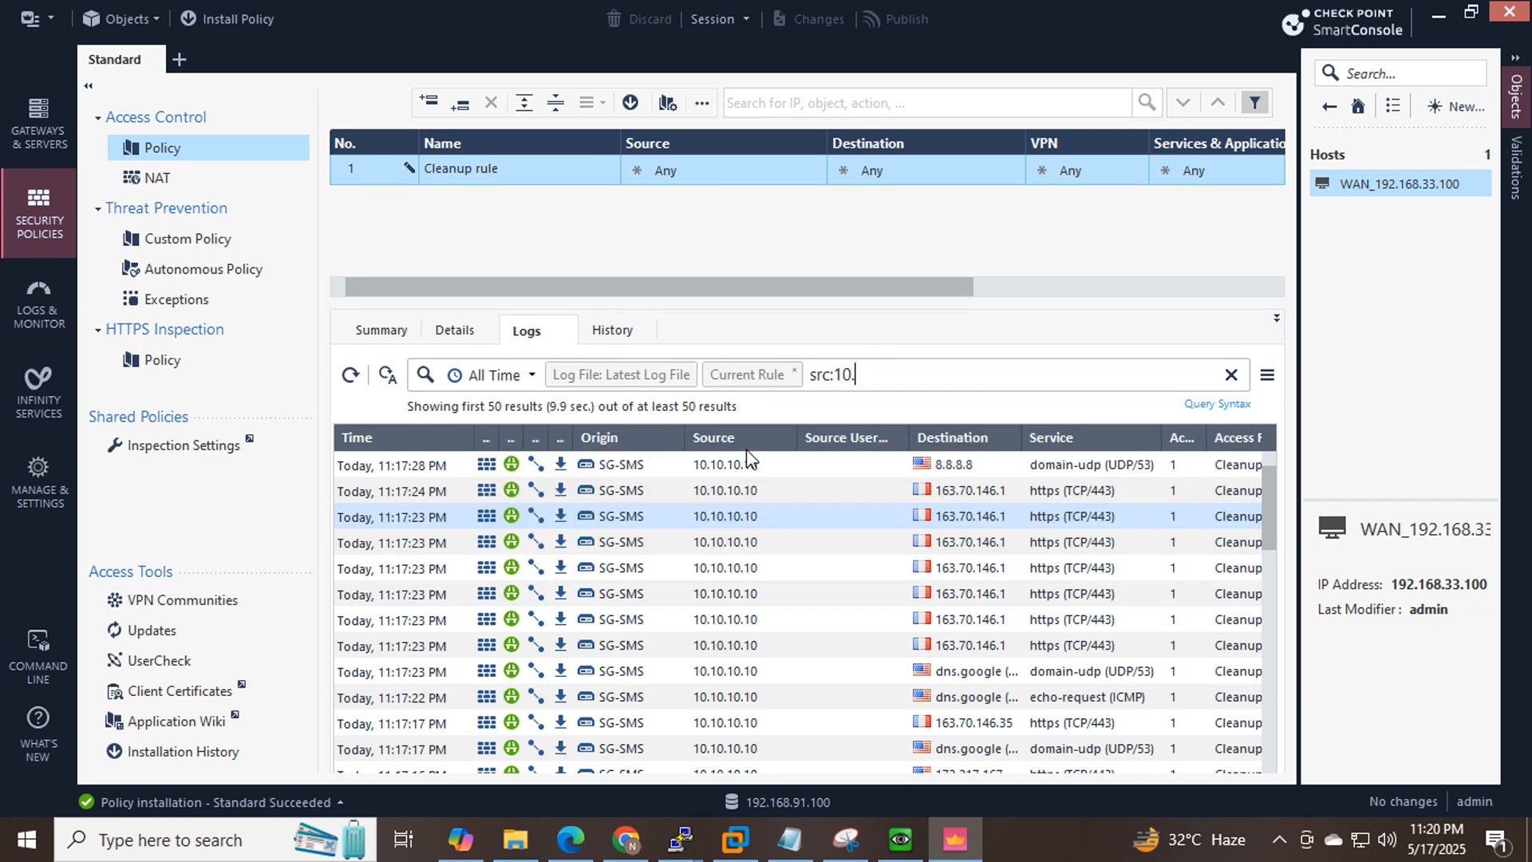
{"action": "type", "text": "10.10.20"}
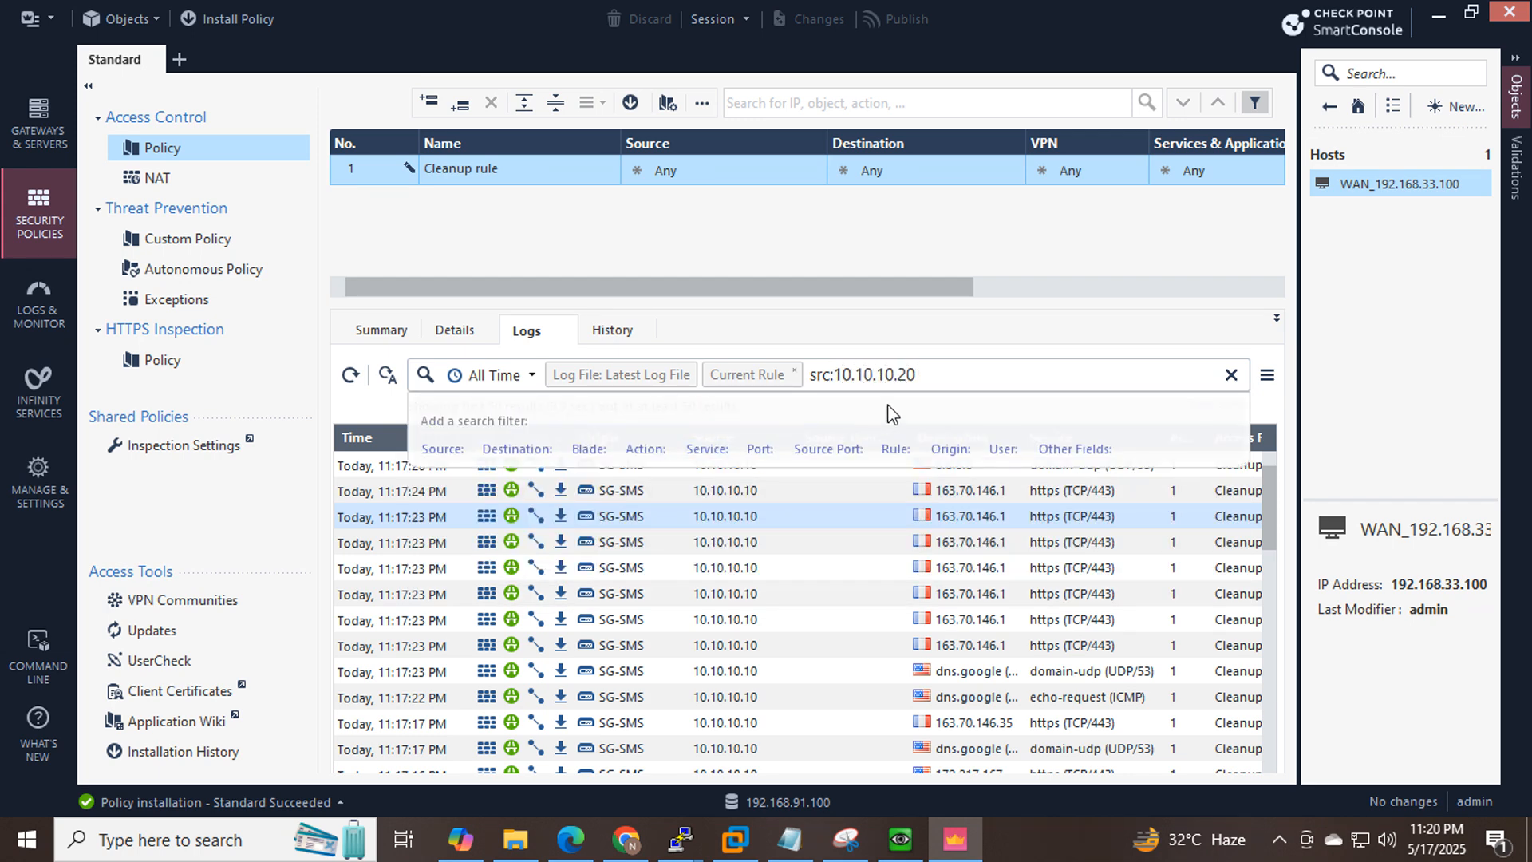
{"action": "key", "text": "Return"}
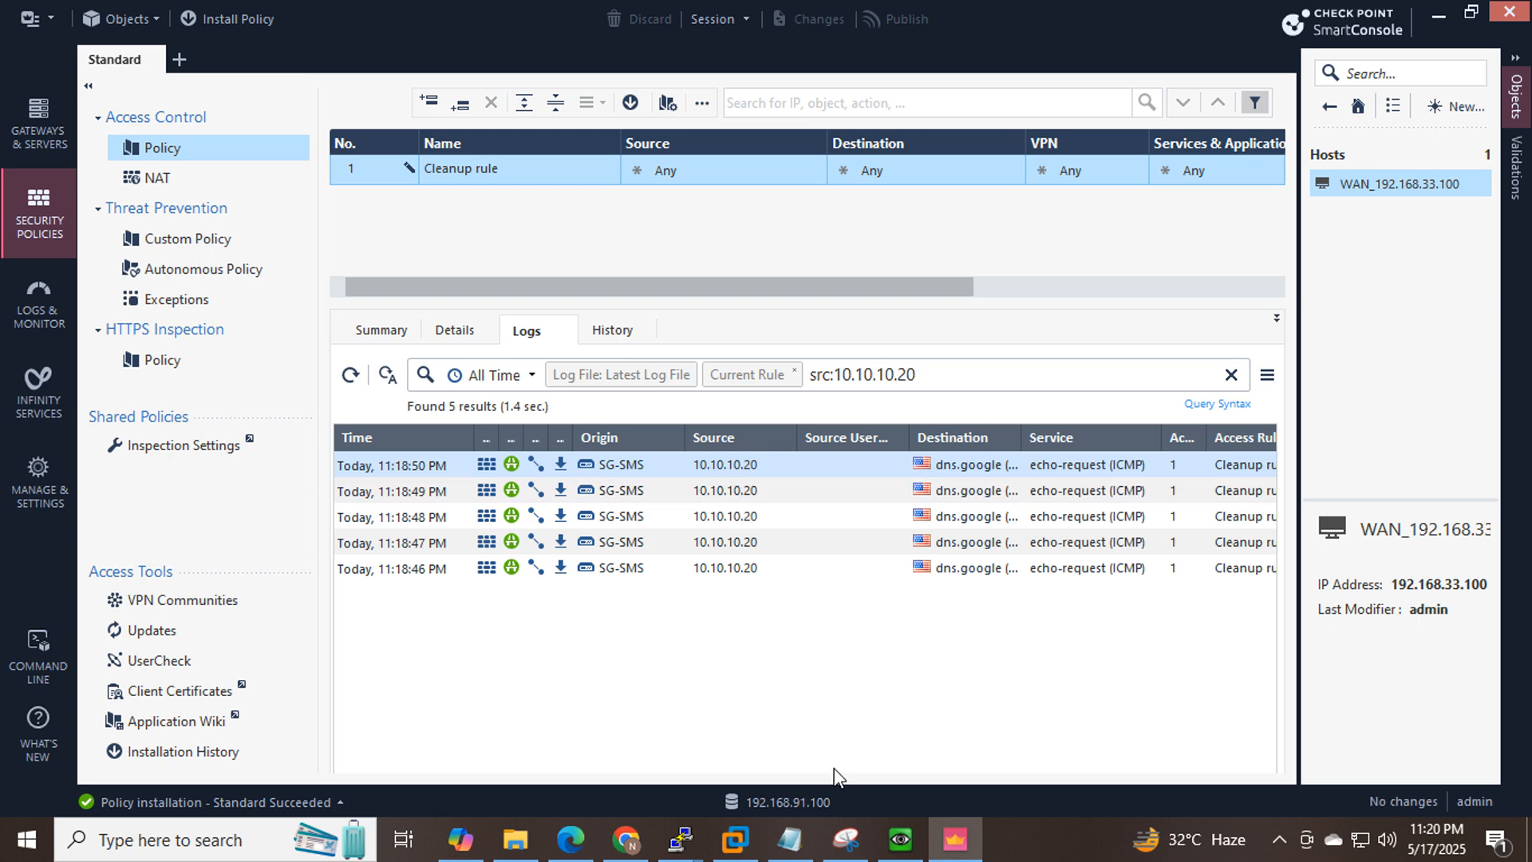
Maximize the echo-request log details and highlight source 10.10.10.20, destination dns.google, Xlate source WAN_192.168.33.100.
{"action": "mouse_move", "coordinate": [680, 838]}
{"action": "left_click", "coordinate": [783, 744]}
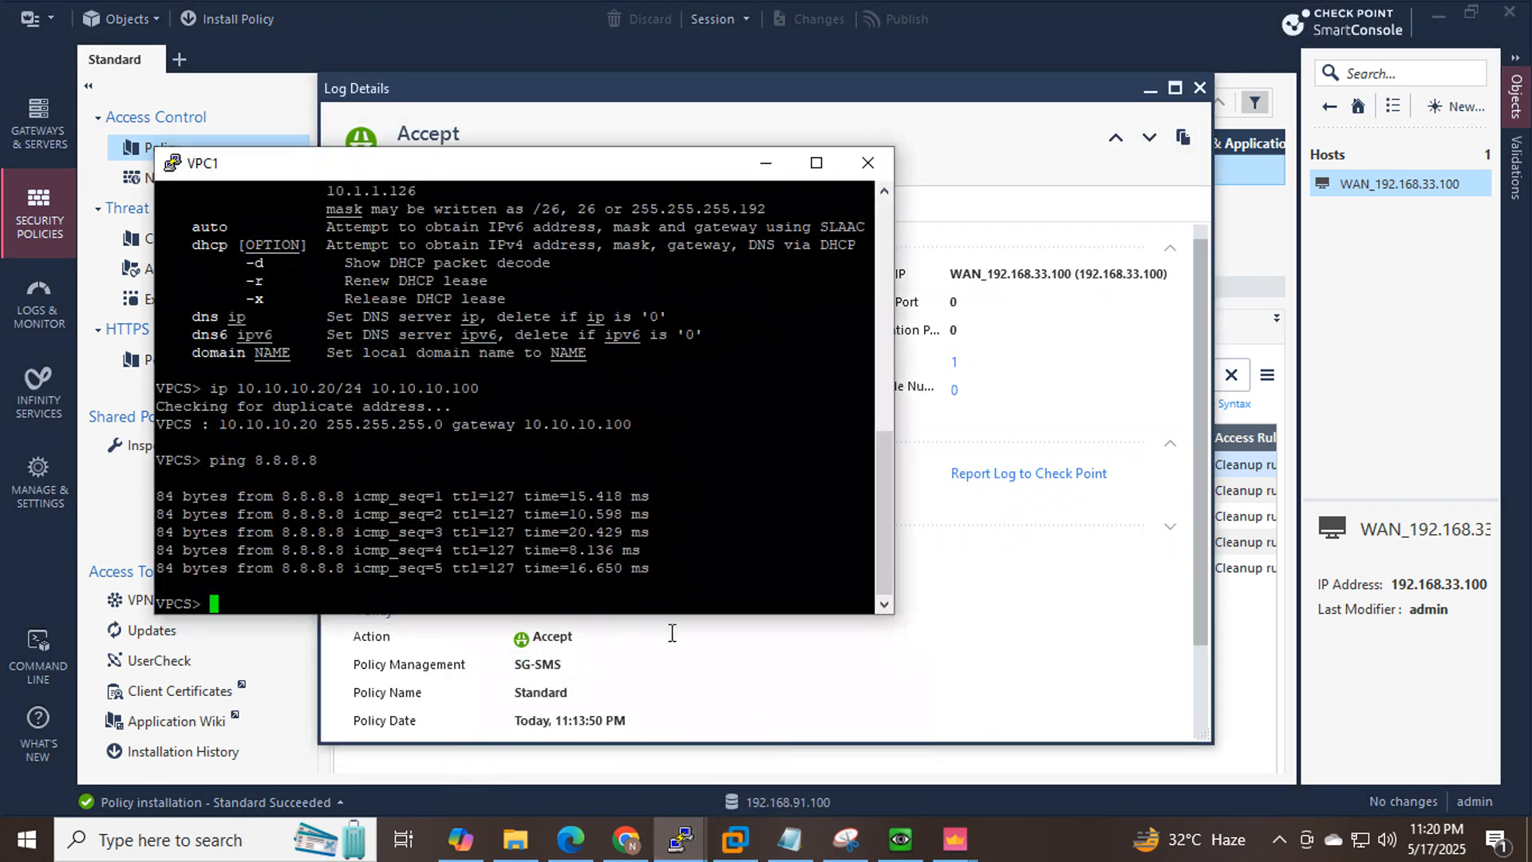
{"action": "left_click", "coordinate": [765, 163]}
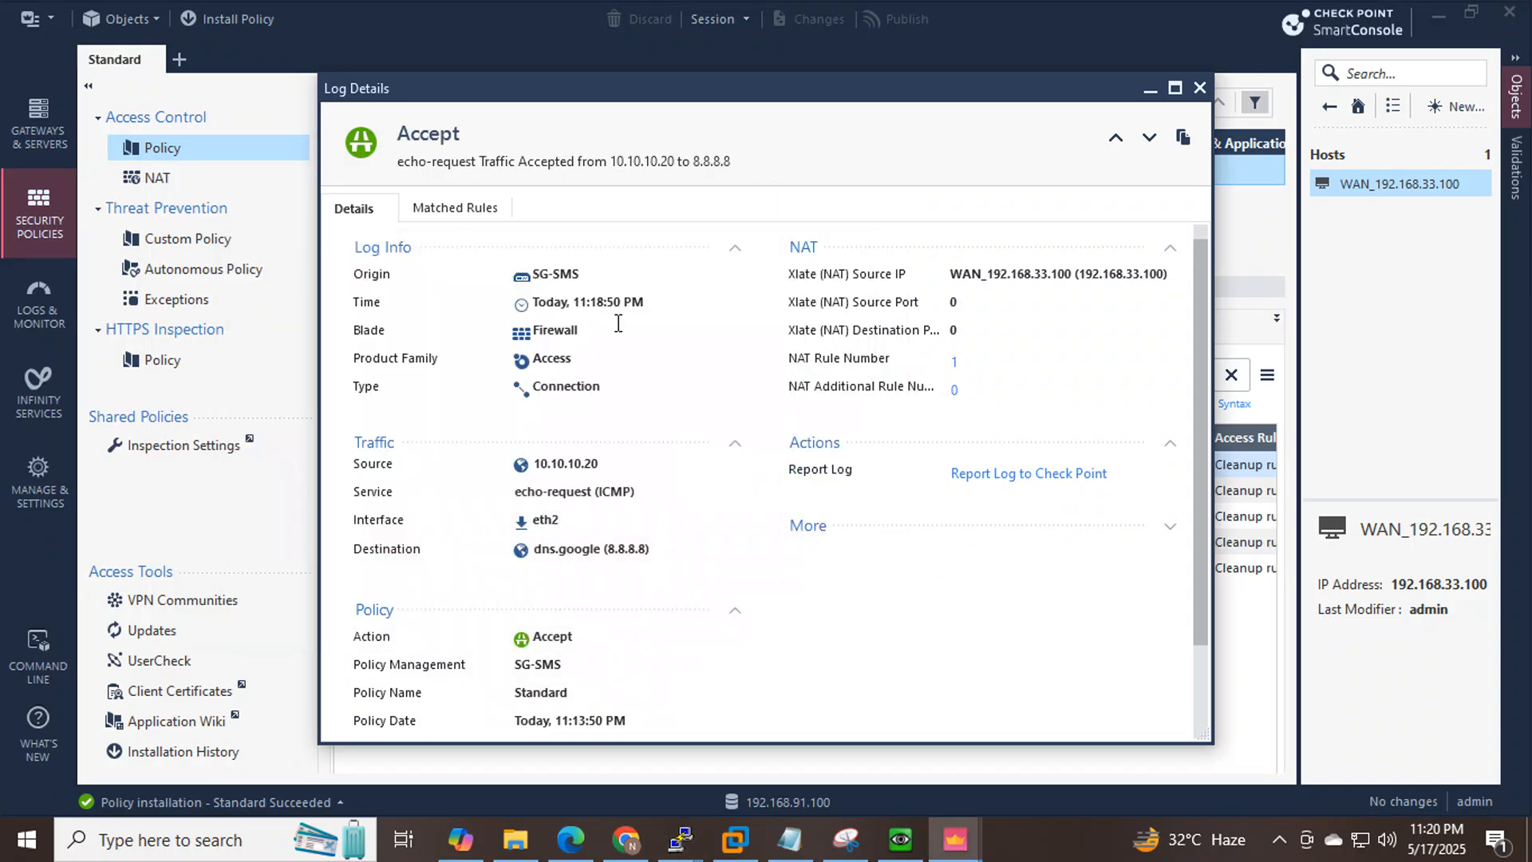
{"action": "left_click", "coordinate": [1175, 88]}
{"action": "left_click_drag", "start_coordinate": [297, 393], "coordinate": [214, 396]}
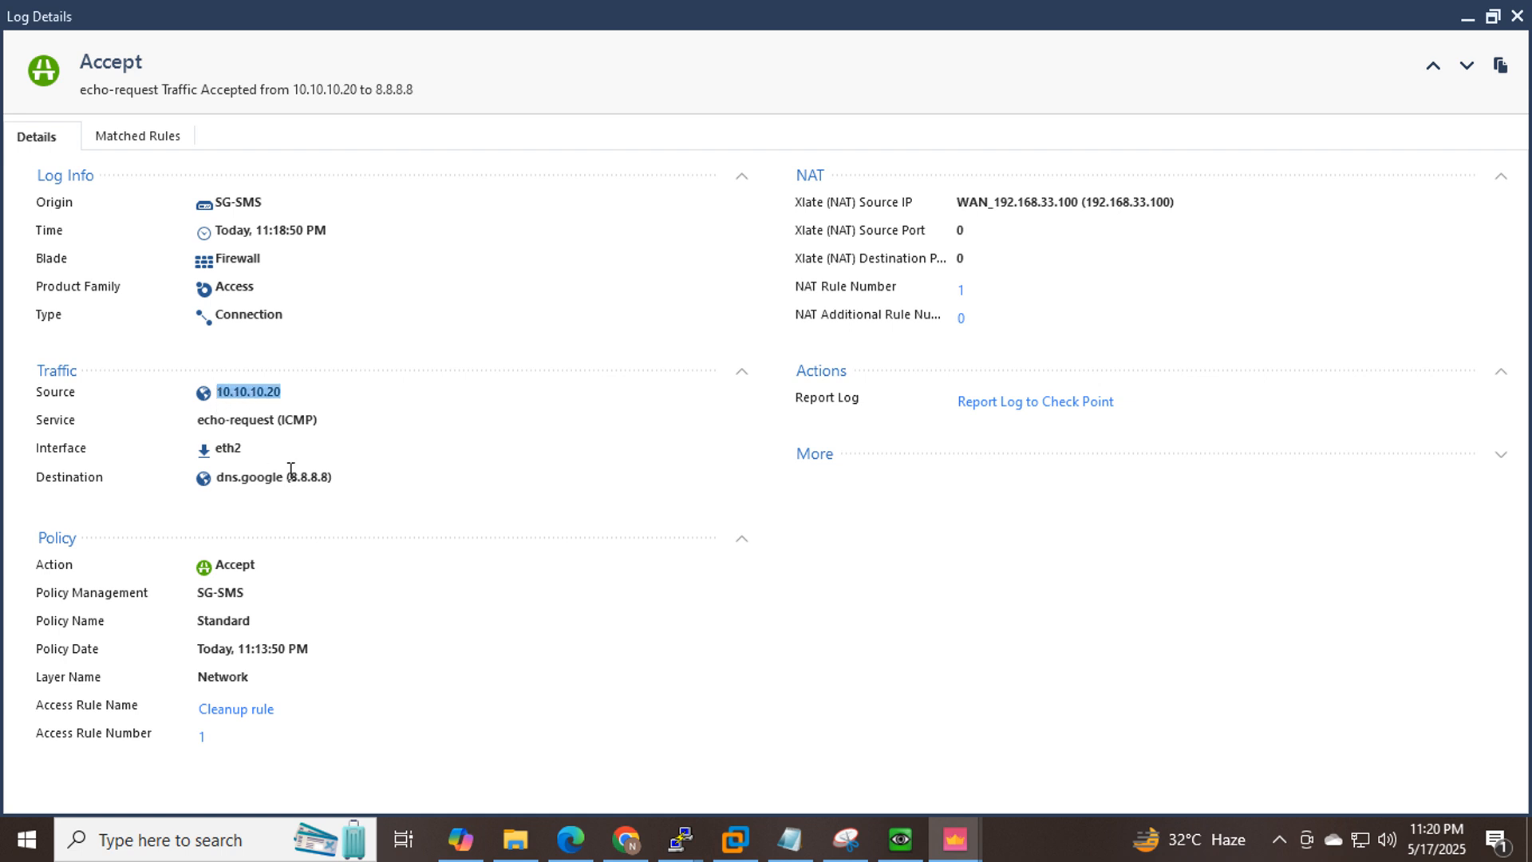
{"action": "left_click_drag", "start_coordinate": [336, 479], "coordinate": [221, 479]}
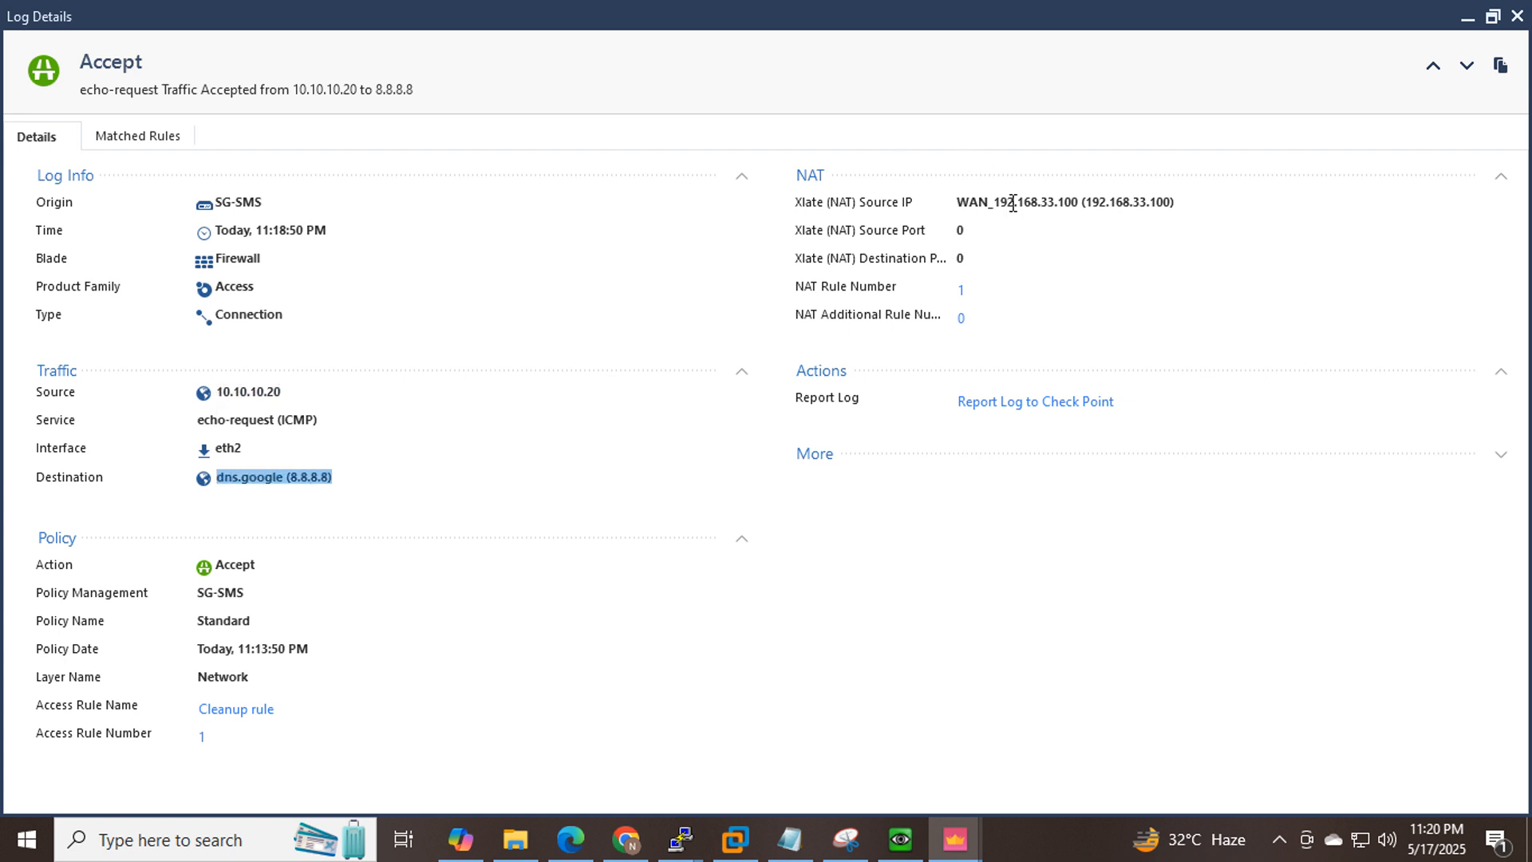
{"action": "left_click_drag", "start_coordinate": [994, 202], "coordinate": [1081, 200]}
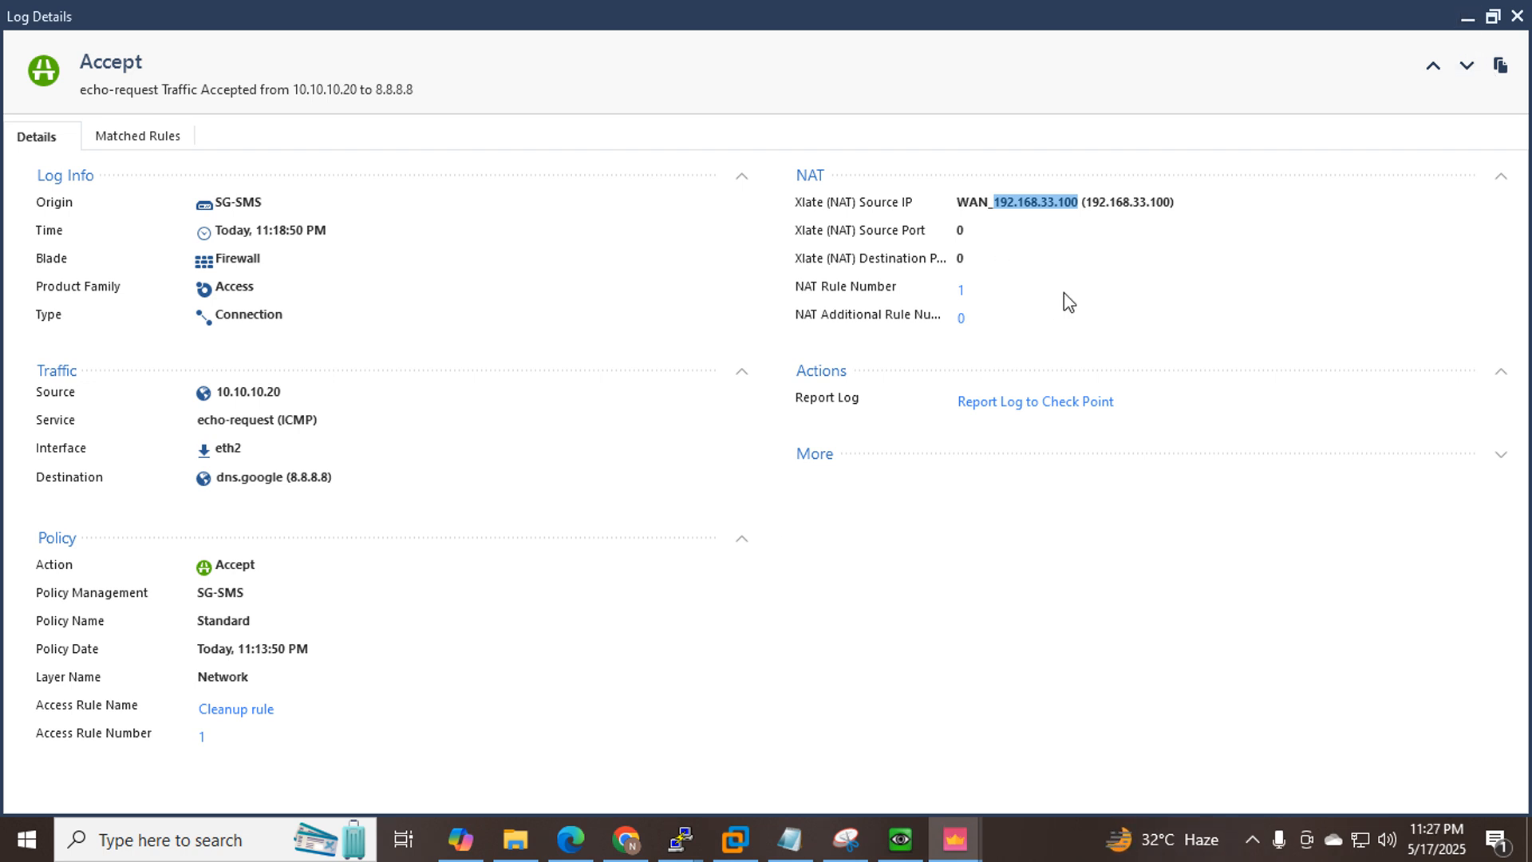
{"action": "left_click", "coordinate": [1064, 292]}
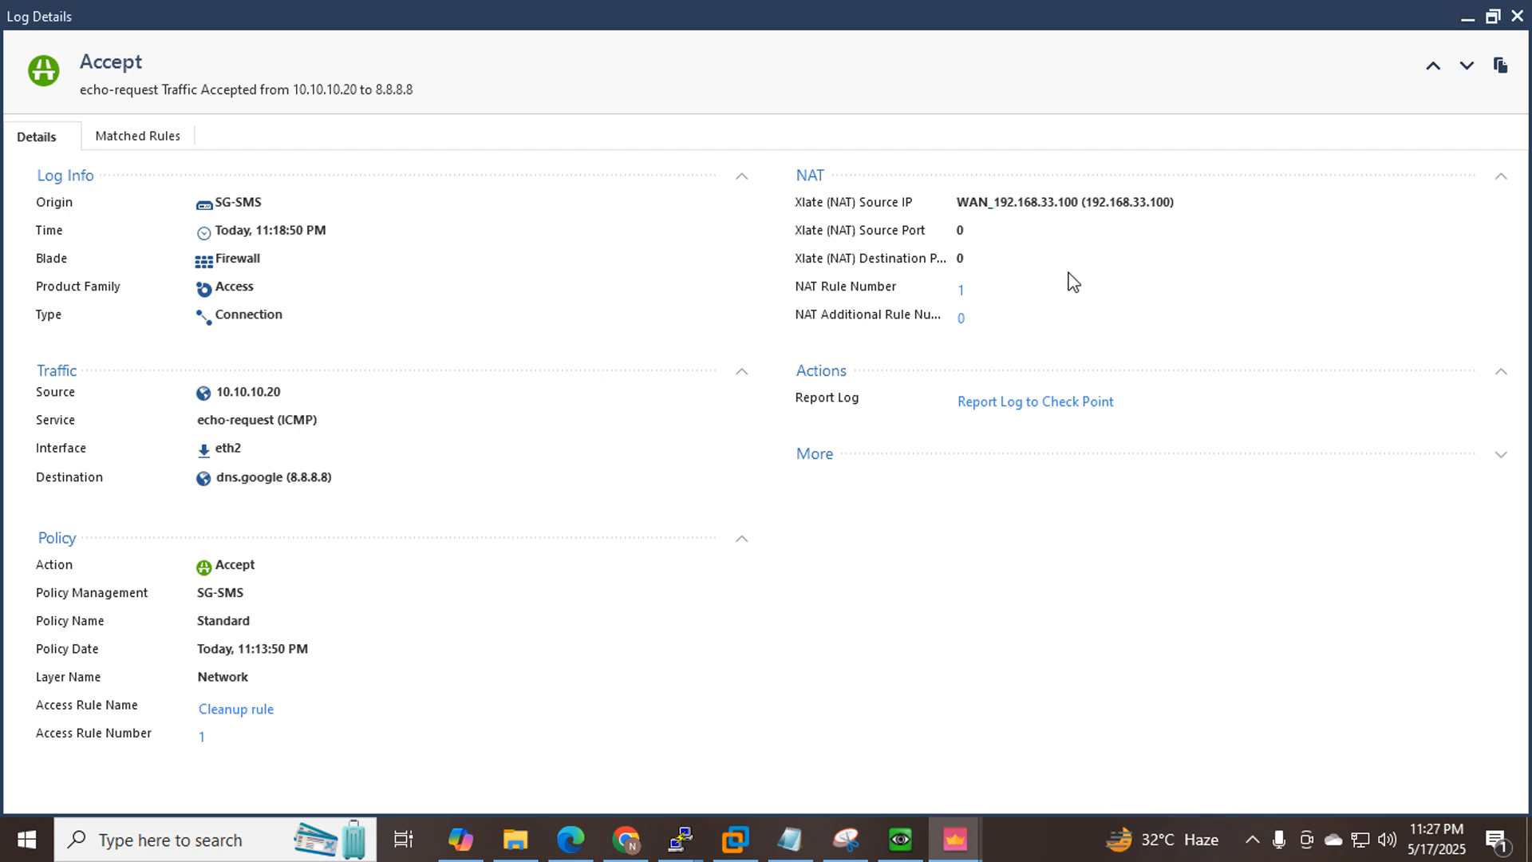
{"action": "left_click_drag", "start_coordinate": [959, 202], "coordinate": [1079, 196]}
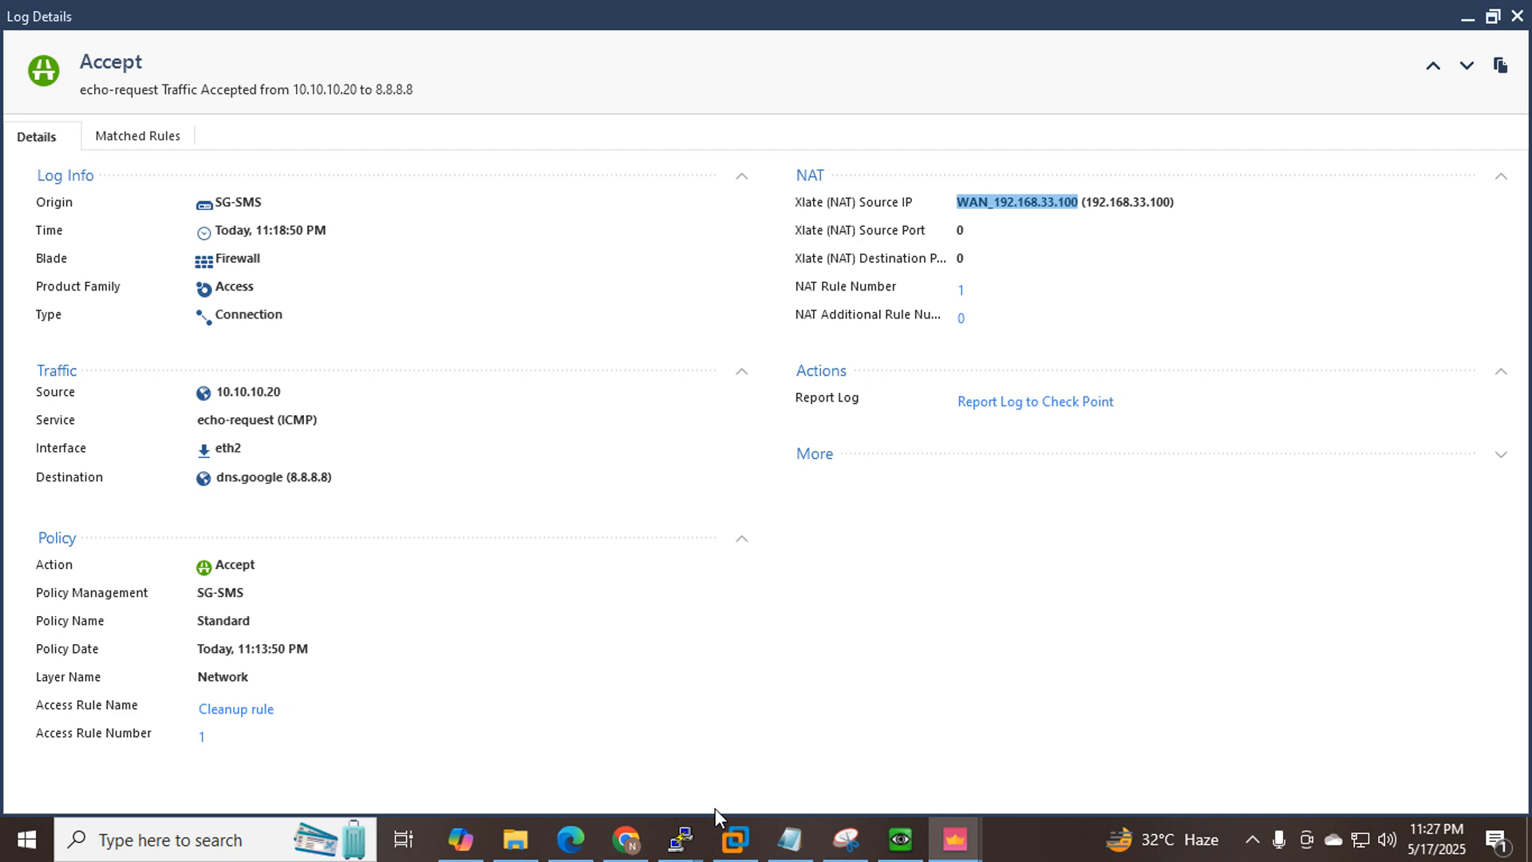
{"action": "left_click", "coordinate": [686, 845]}
Try 'expert' on the CP gateway console, which fails because no expert password is defined.
{"action": "left_click", "coordinate": [763, 729]}
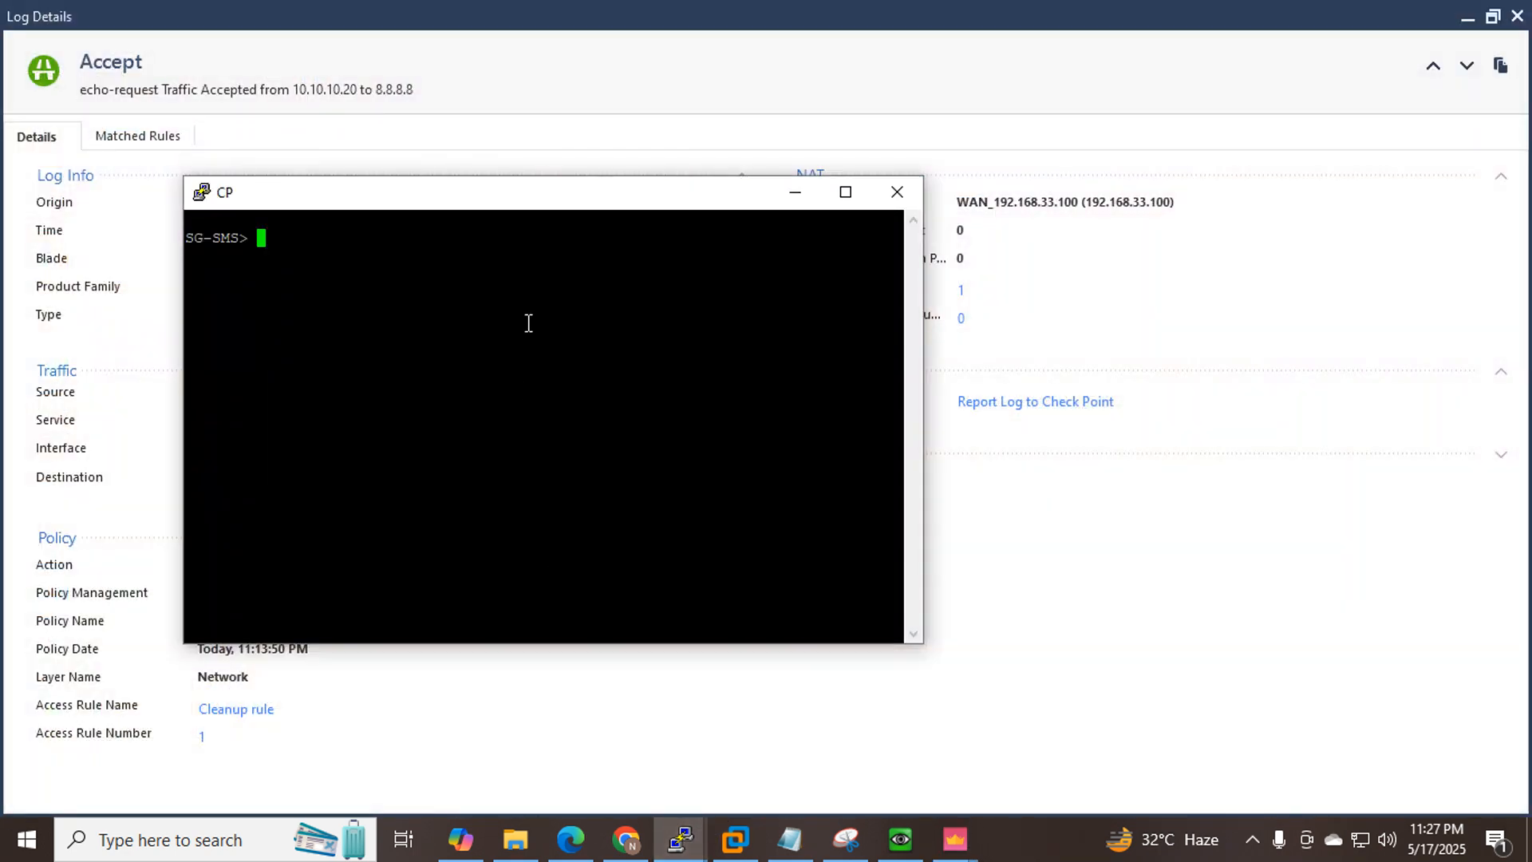
{"action": "type", "text": "ex"}
{"action": "key", "text": "Tab"}
{"action": "type", "text": "p"}
{"action": "key", "text": "Tab"}
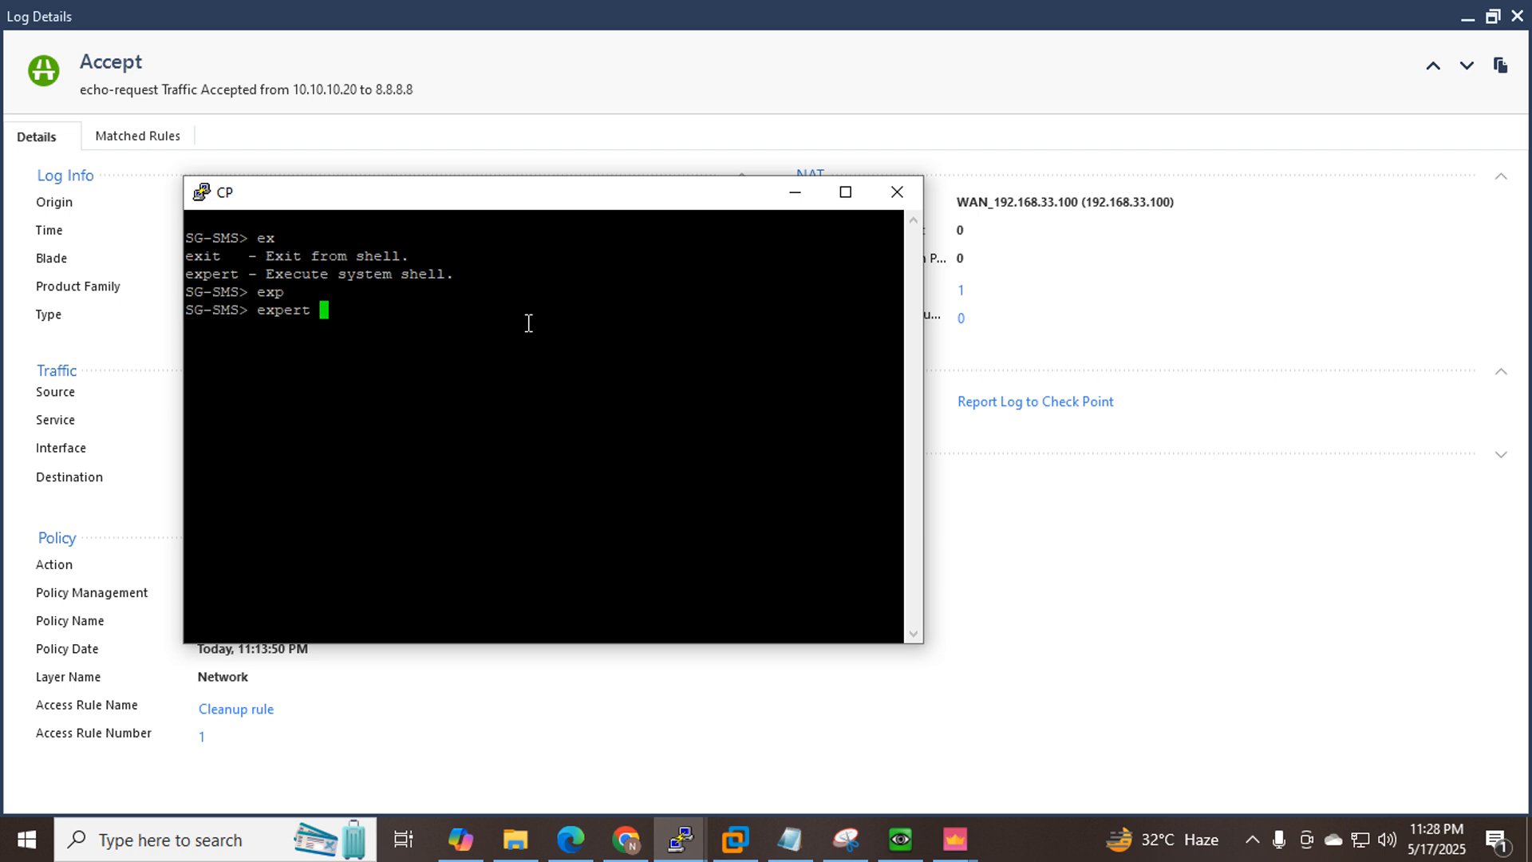
{"action": "key", "text": "Return"}
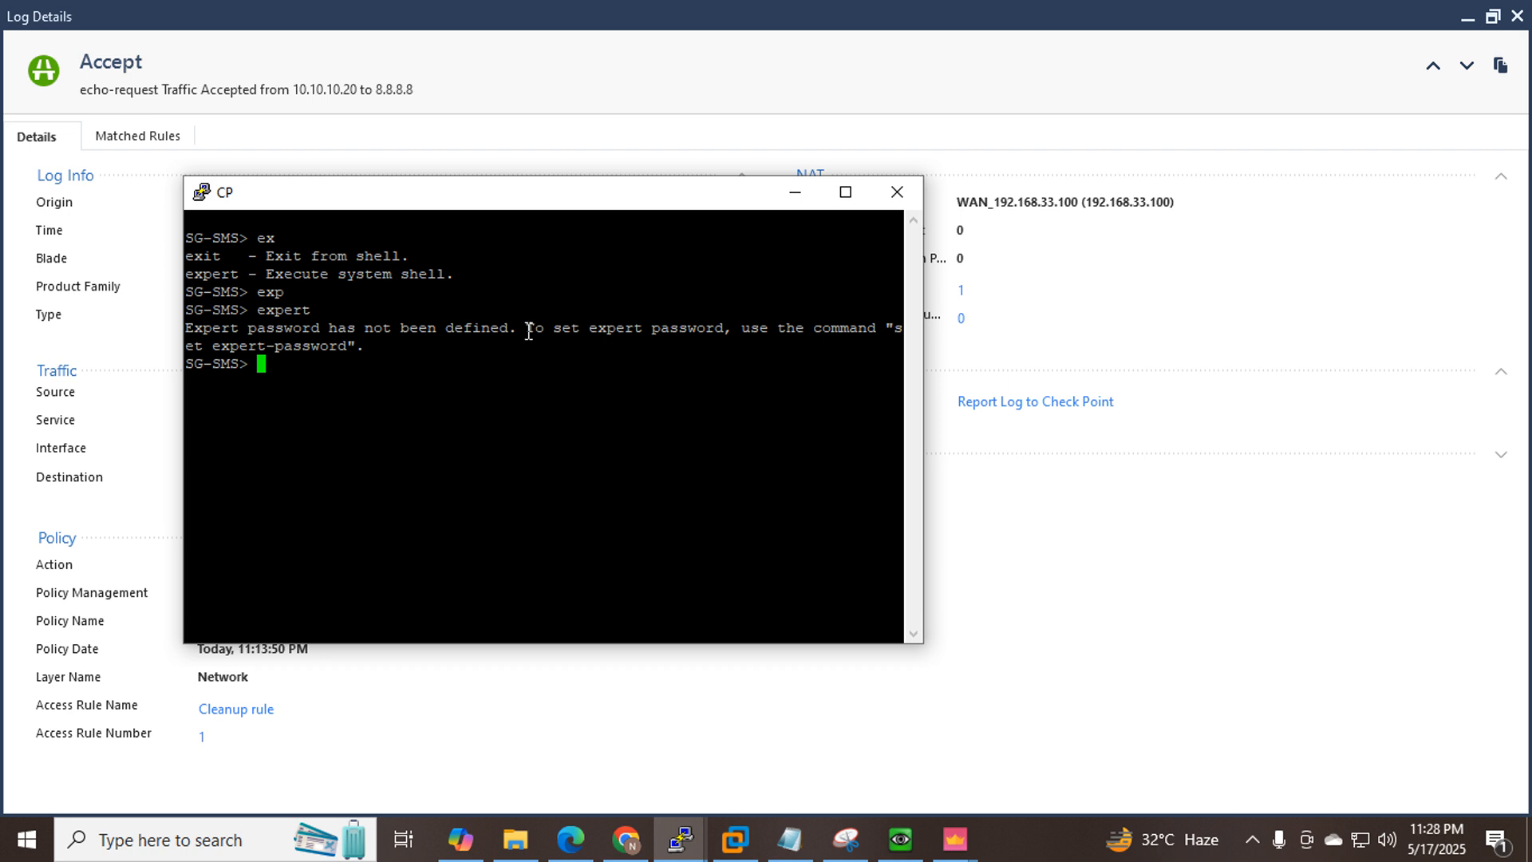
{"action": "left_click_drag", "start_coordinate": [517, 331], "coordinate": [333, 333]}
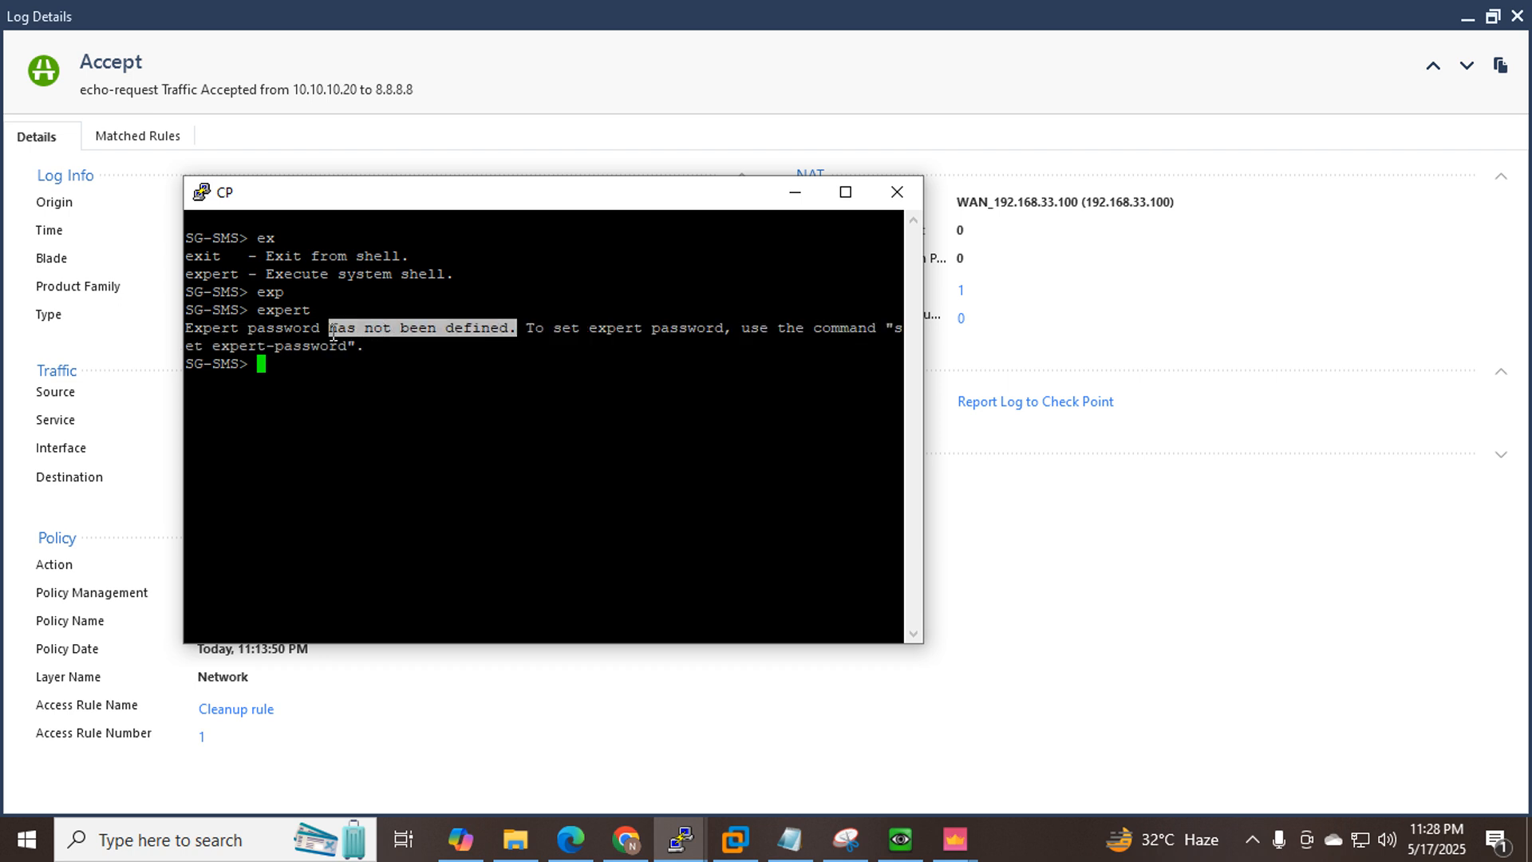
{"action": "left_click", "coordinate": [451, 376]}
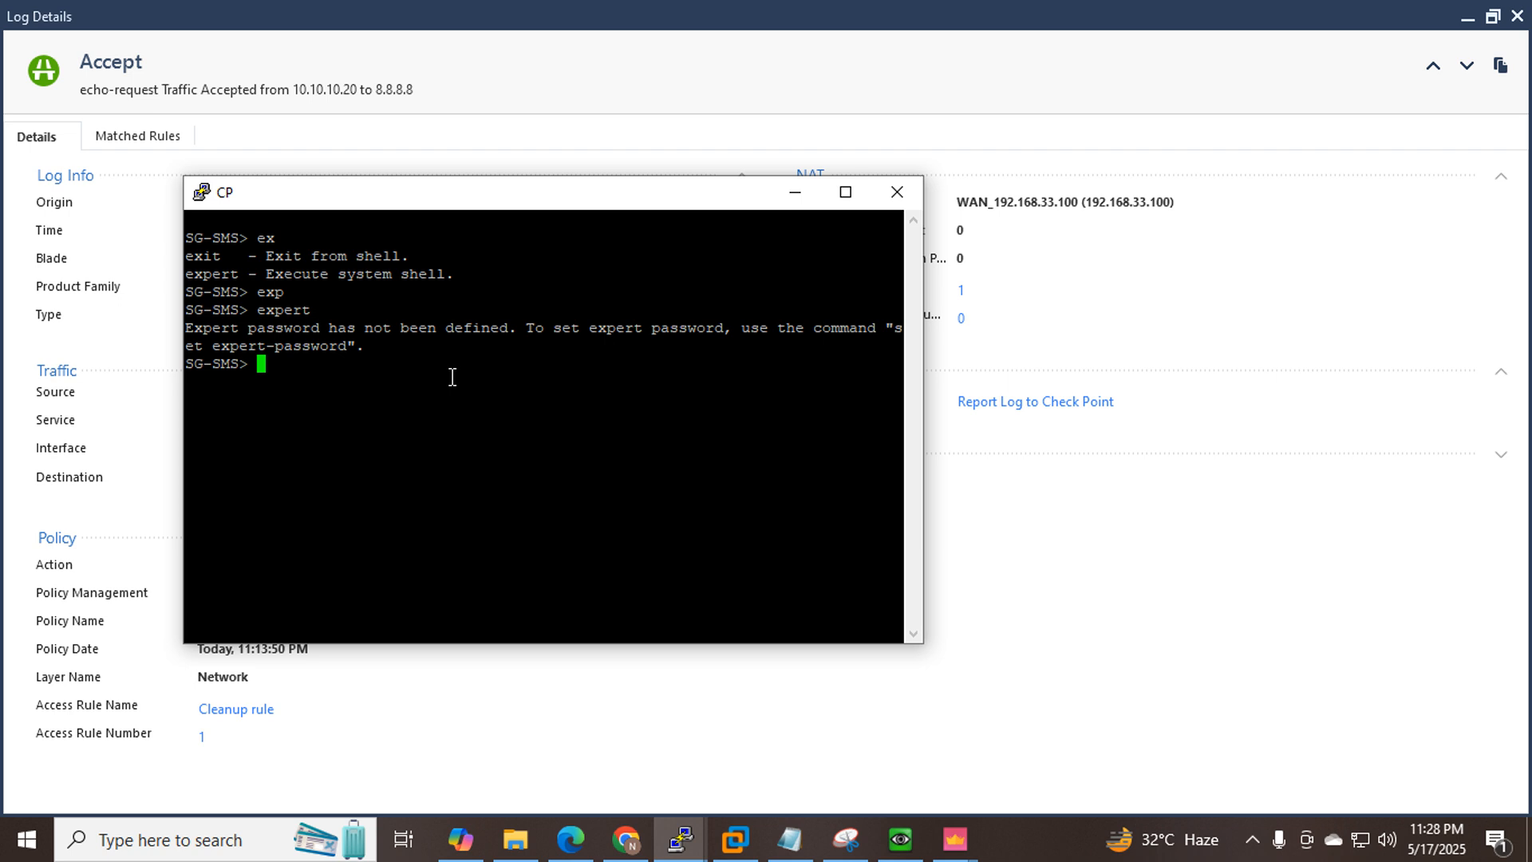
Run 'fw ctl arp' and highlight the 192.168.33.100 proxy ARP entry on interface 192.168.33.200.
{"action": "type", "text": "fw ctl ar"}
{"action": "key", "text": "Tab"}
{"action": "type", "text": "p"}
{"action": "key", "text": "Tab"}
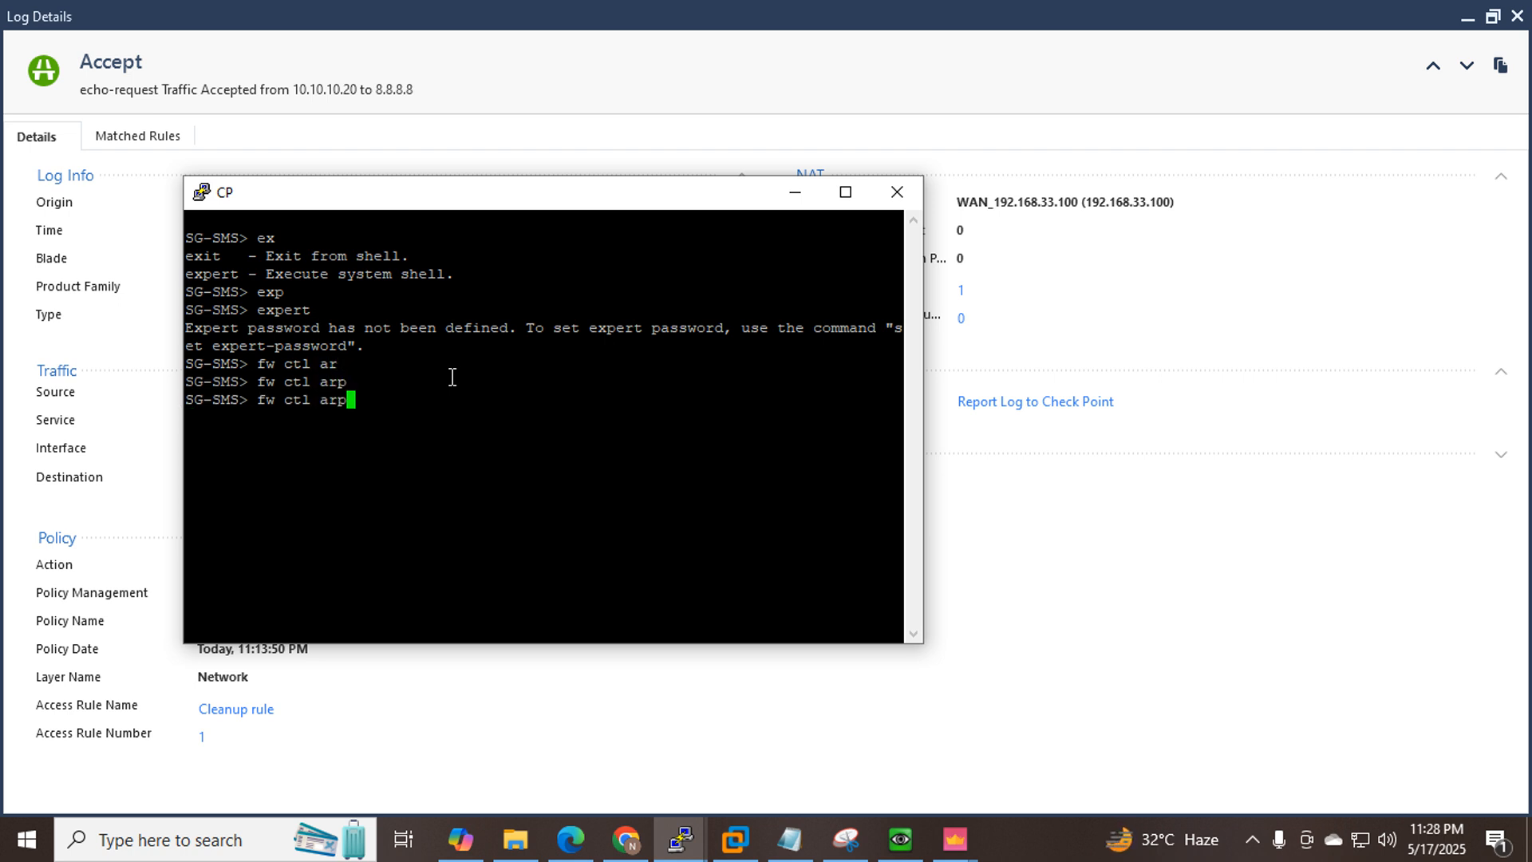
{"action": "key", "text": "Return"}
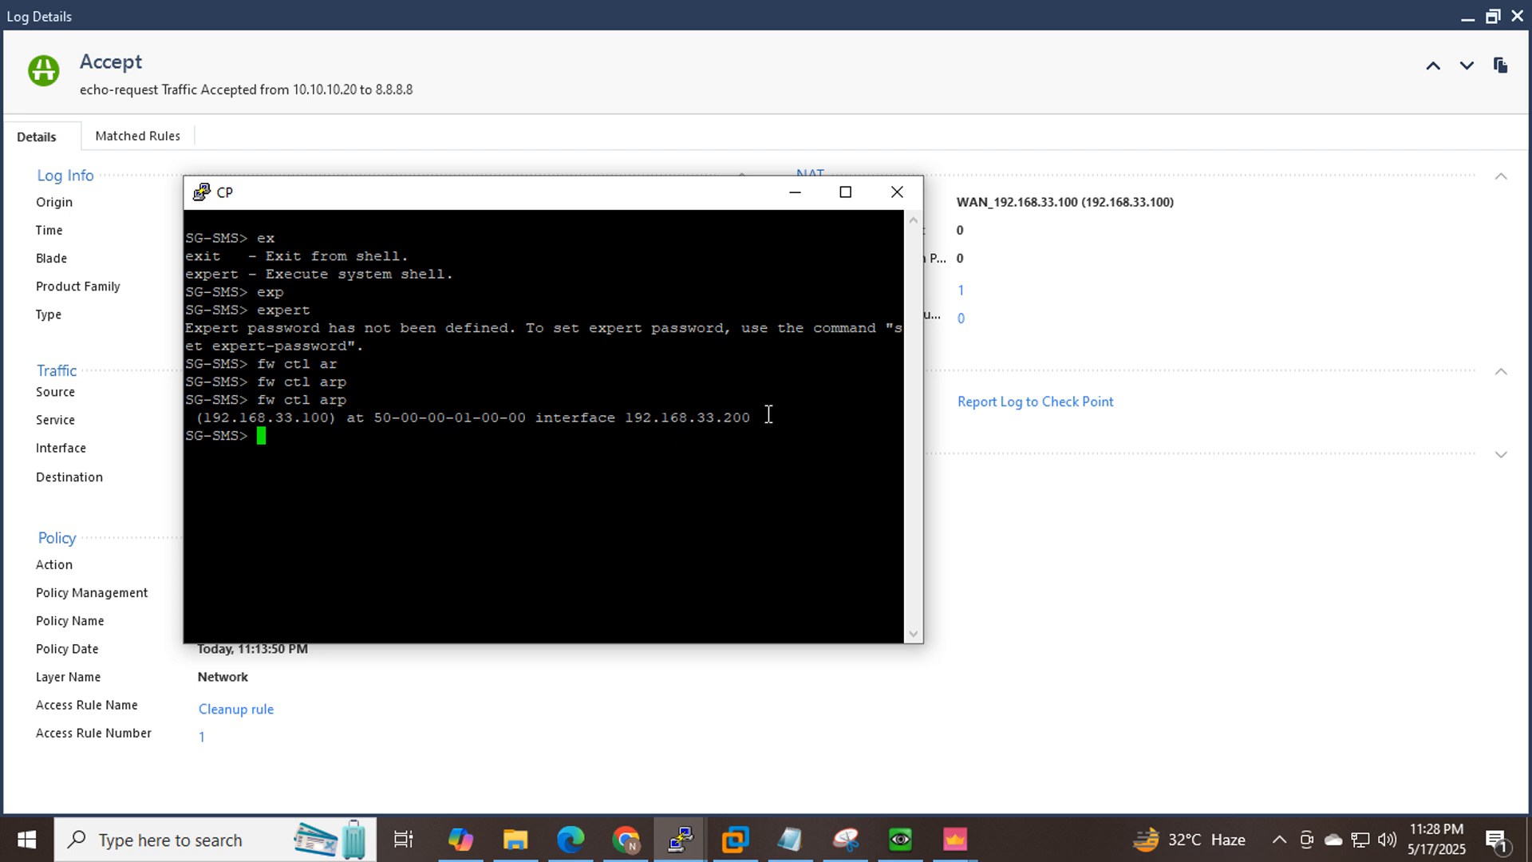
{"action": "left_click_drag", "start_coordinate": [758, 418], "coordinate": [626, 419]}
{"action": "left_click_drag", "start_coordinate": [198, 418], "coordinate": [334, 425]}
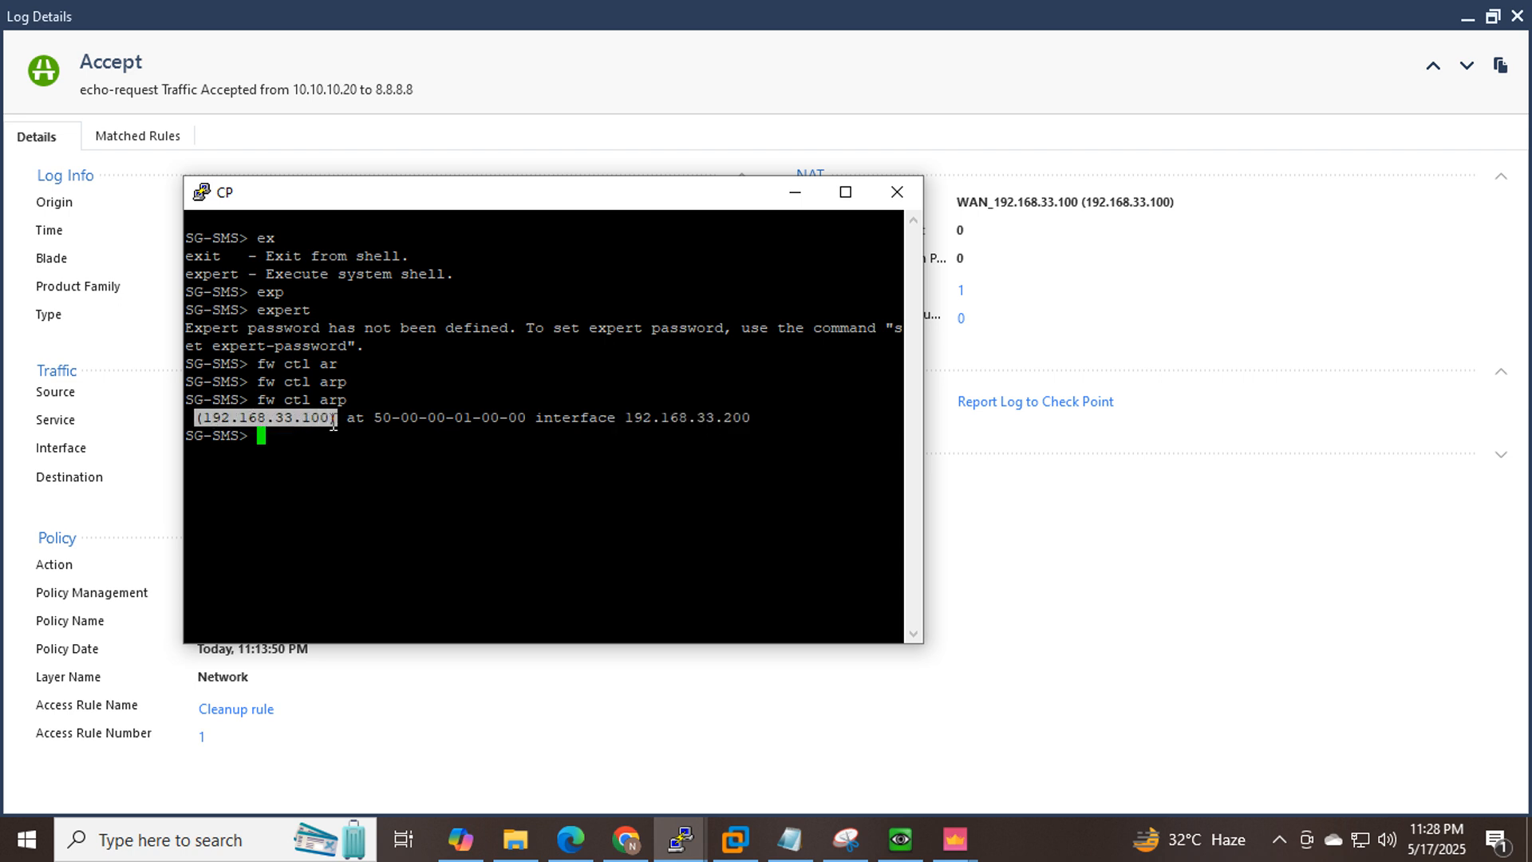
{"action": "left_click", "coordinate": [626, 840]}
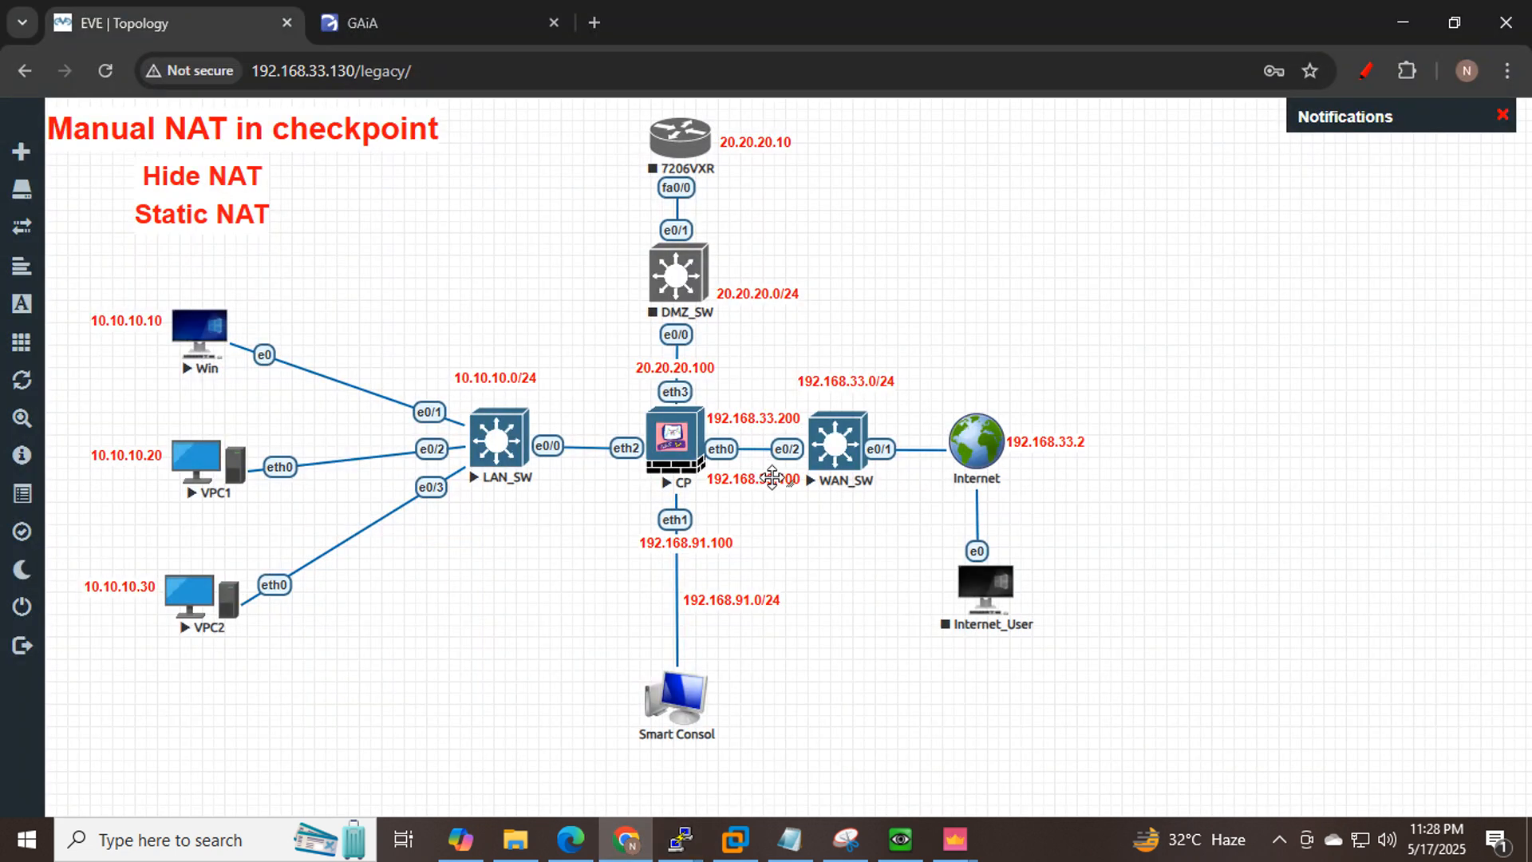
{"action": "left_click", "coordinate": [1390, 16]}
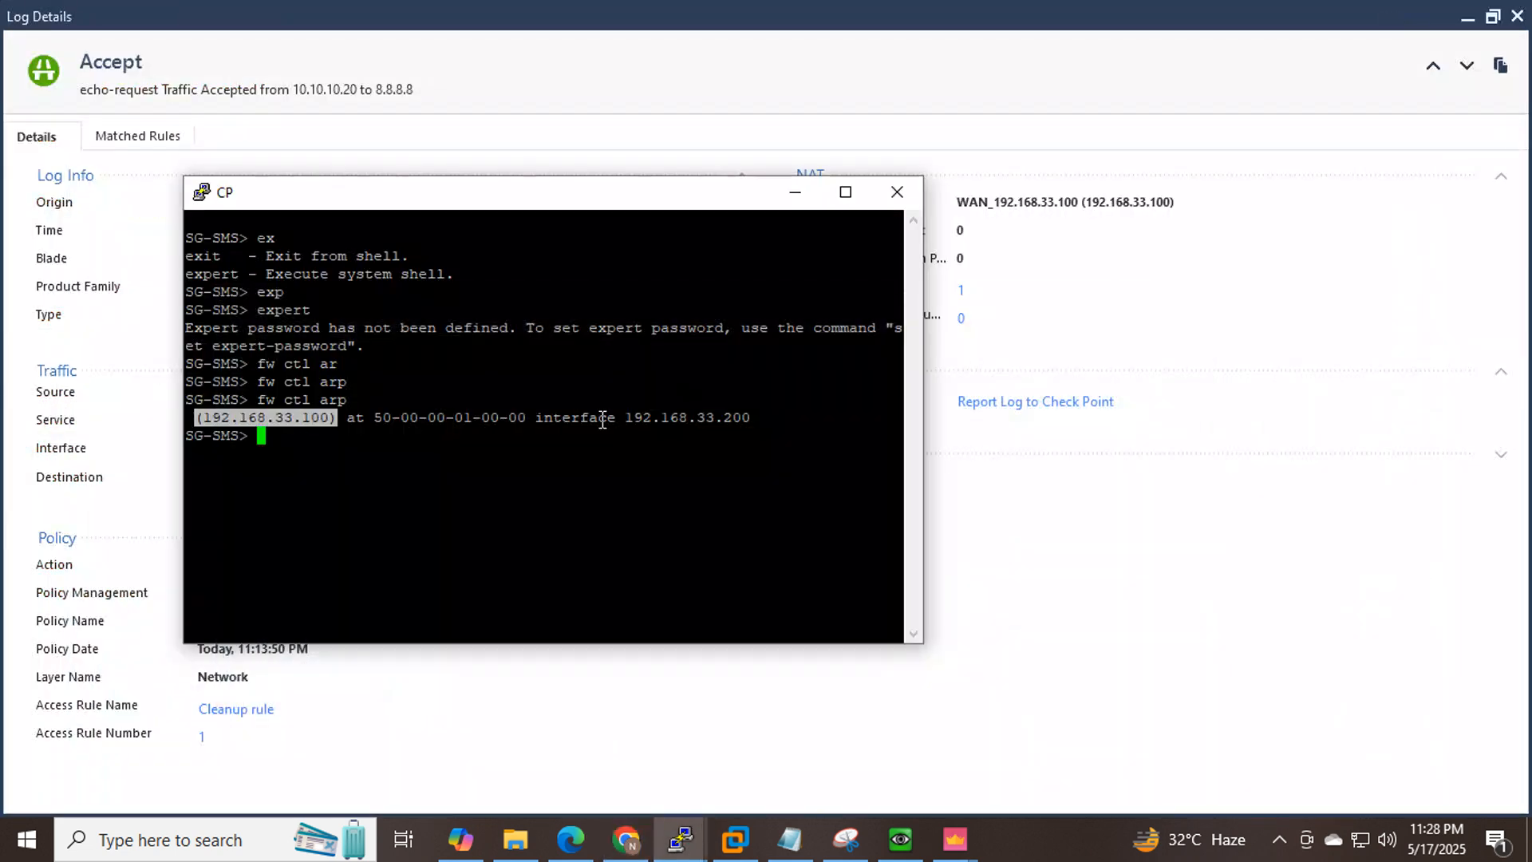
{"action": "left_click_drag", "start_coordinate": [758, 416], "coordinate": [208, 423]}
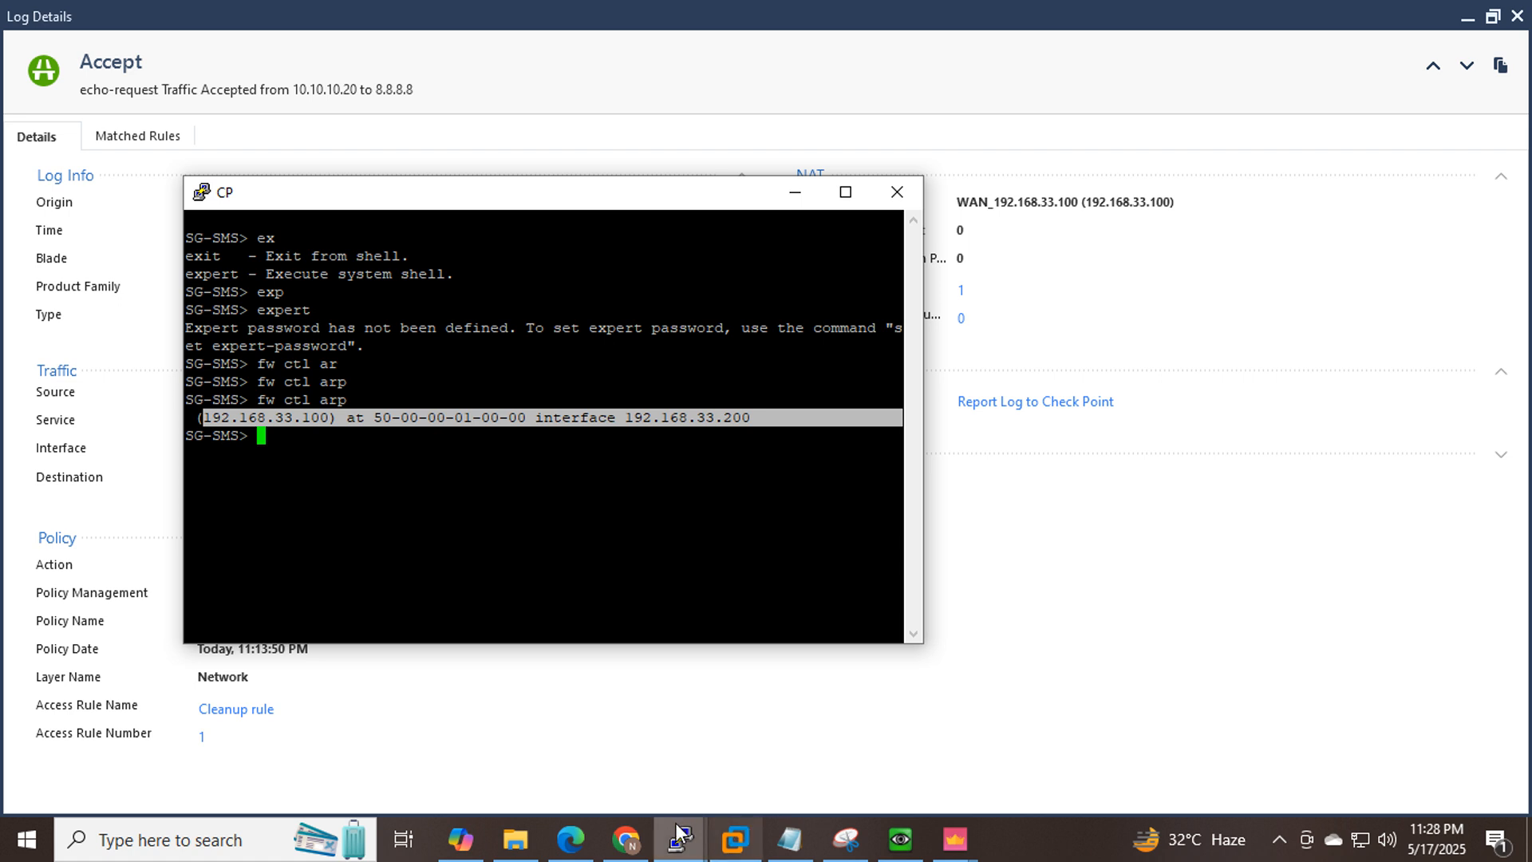
{"action": "mouse_move", "coordinate": [951, 840]}
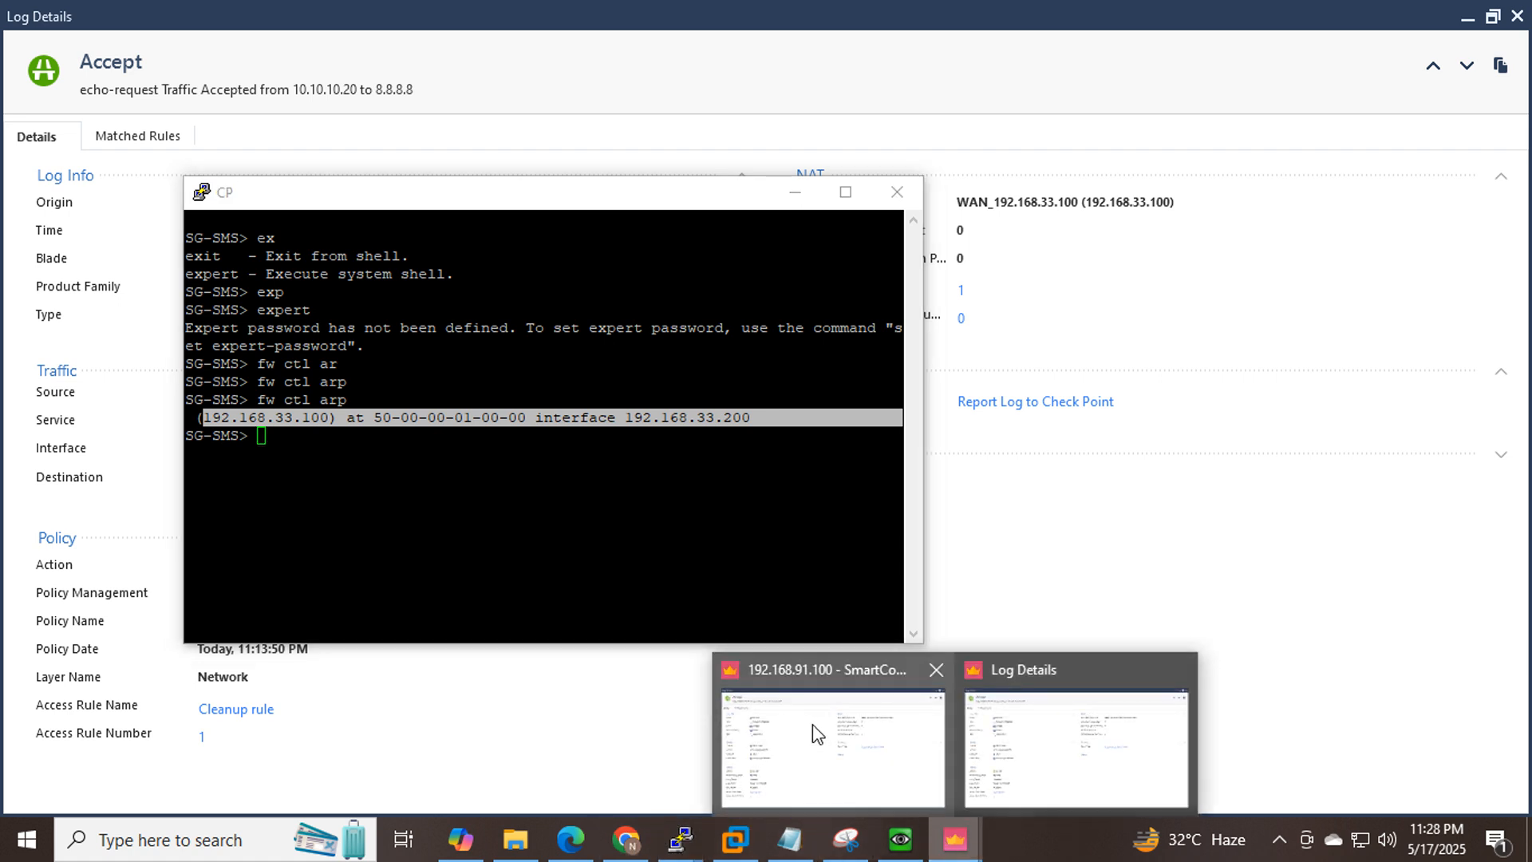
{"action": "left_click", "coordinate": [810, 766]}
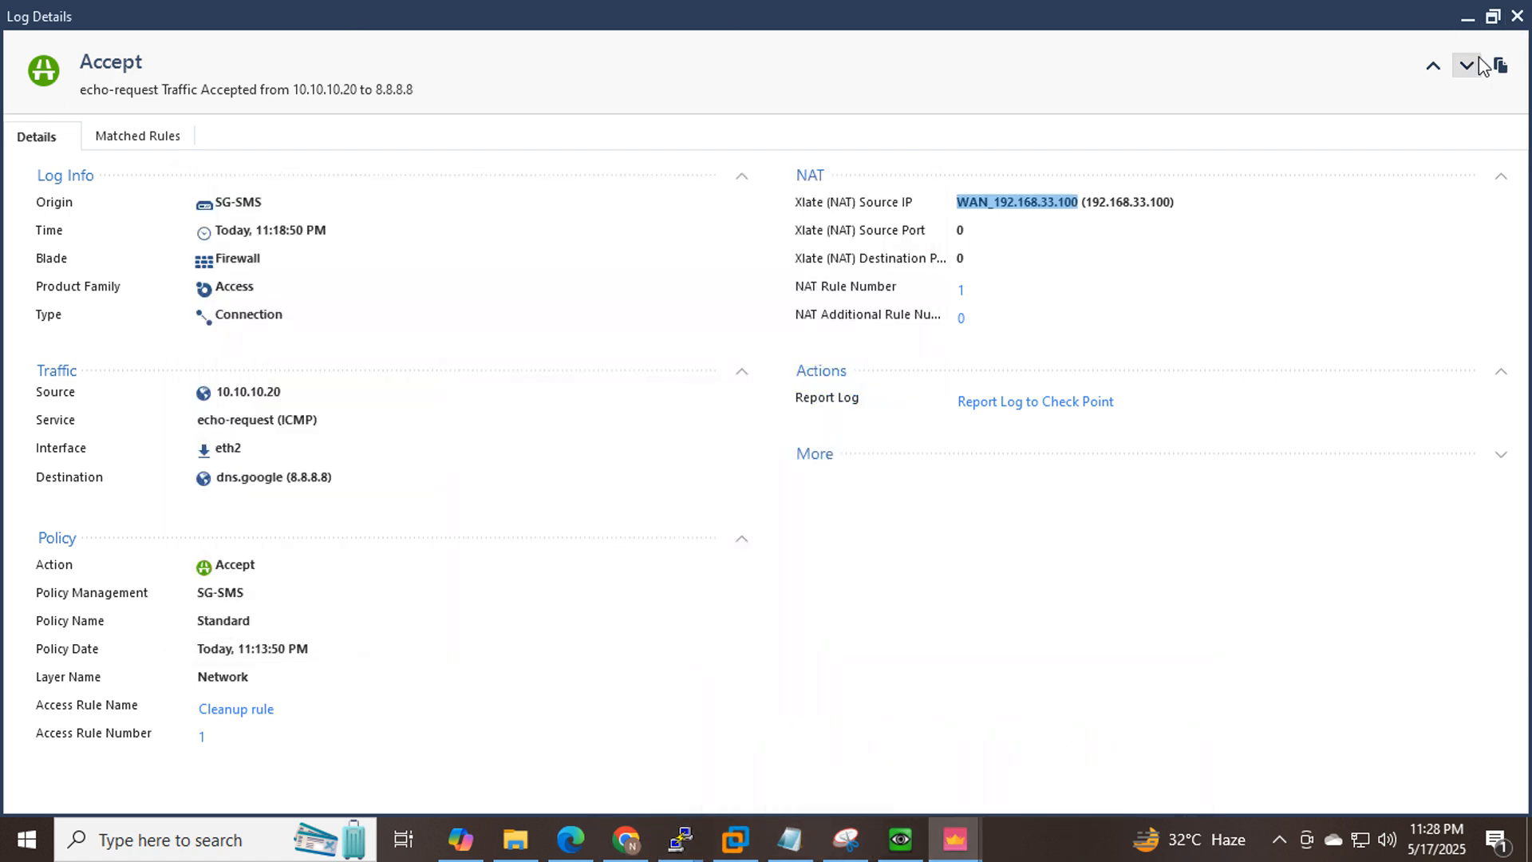
Close Log Details and review Global Properties' NAT page, confirming automatic ARP and merged manual proxy ARP.
{"action": "left_click", "coordinate": [1515, 18]}
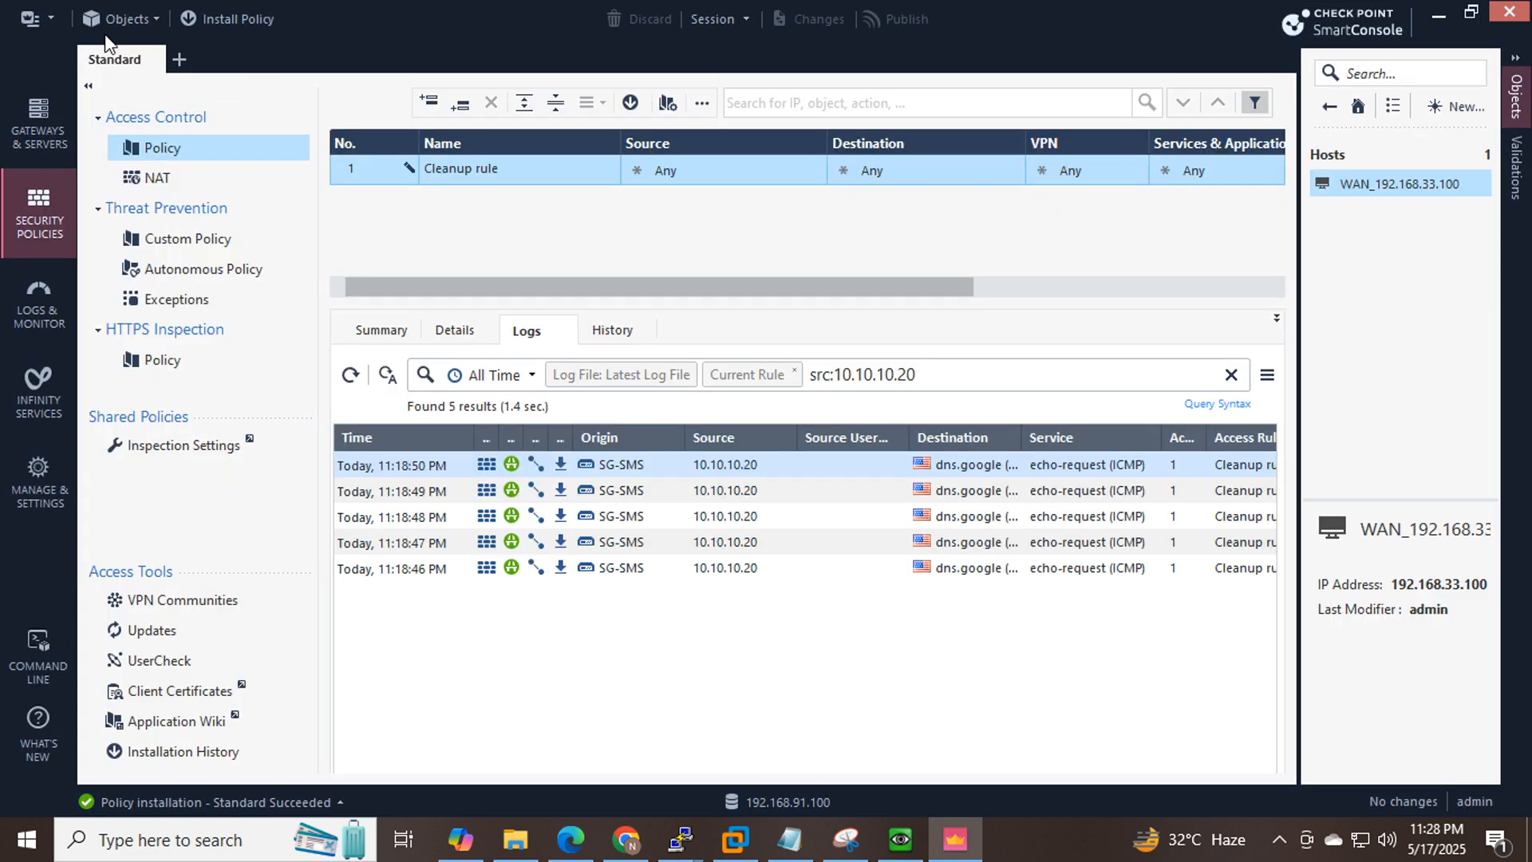
{"action": "left_click", "coordinate": [41, 24]}
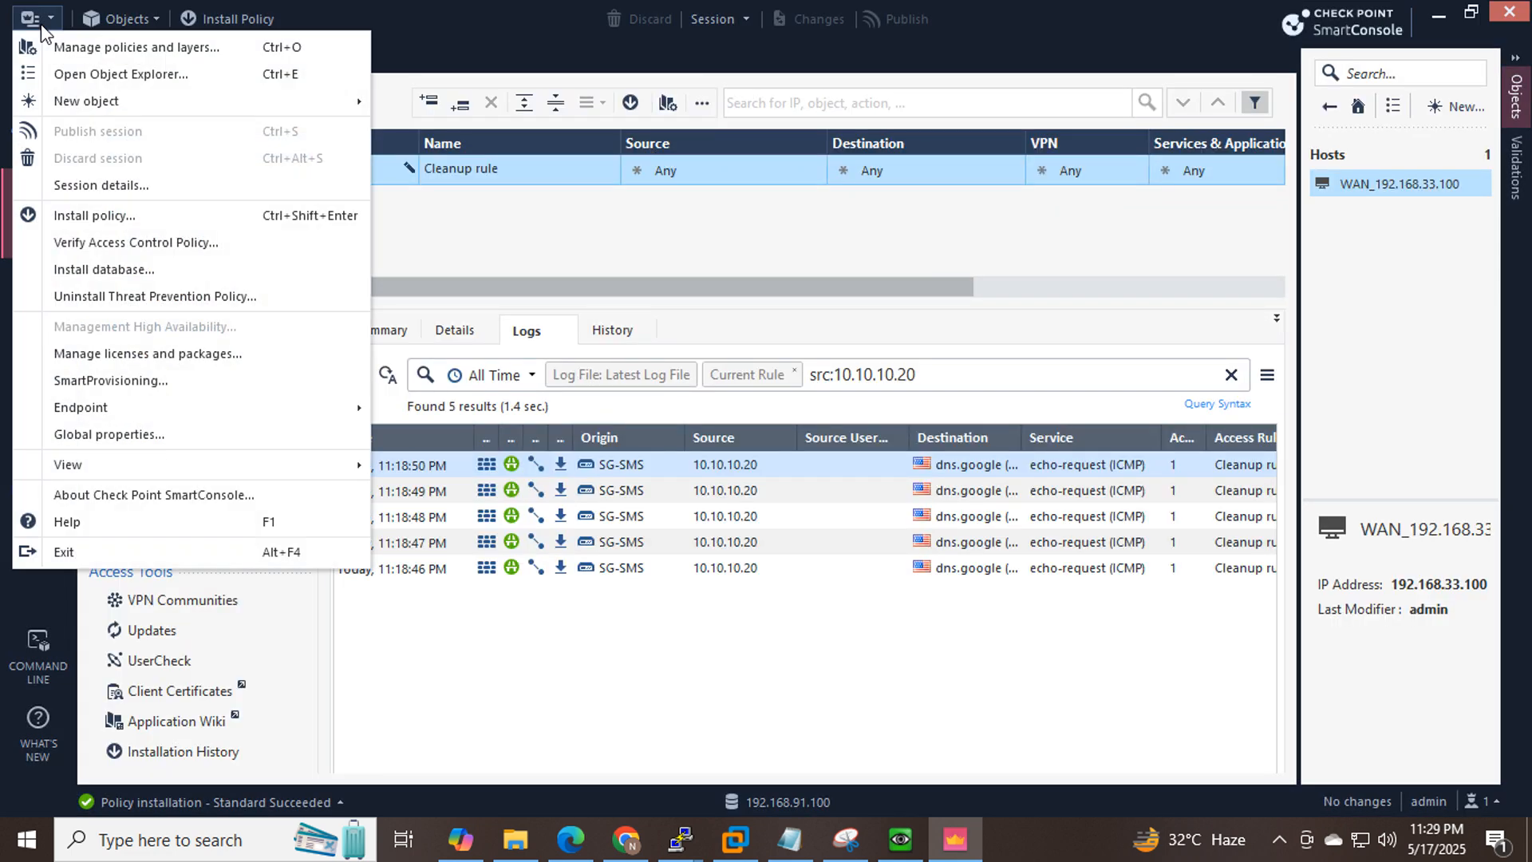
{"action": "left_click", "coordinate": [140, 438]}
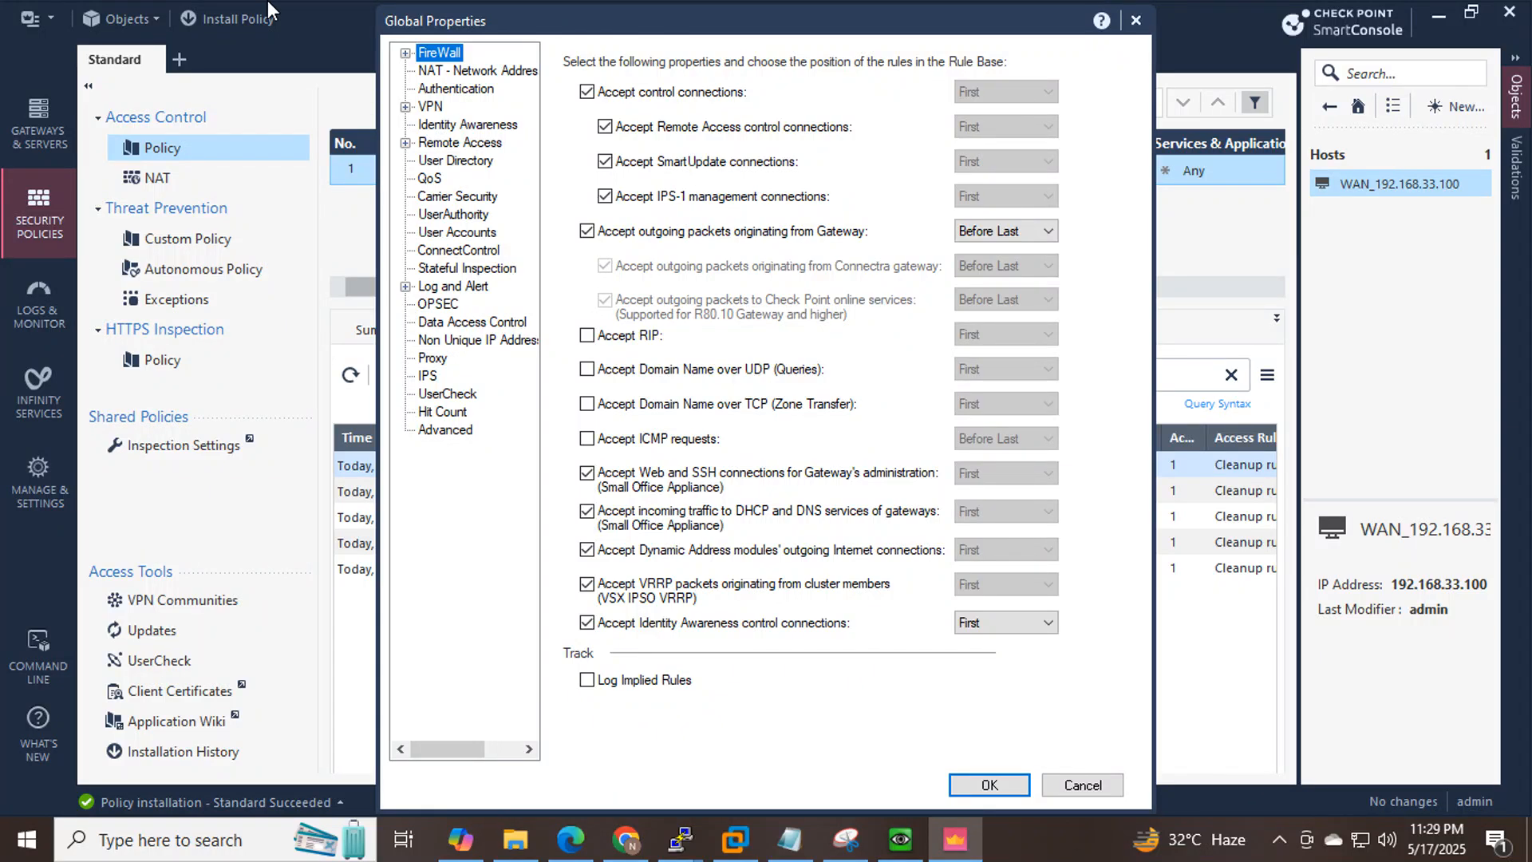
{"action": "left_click", "coordinate": [469, 73]}
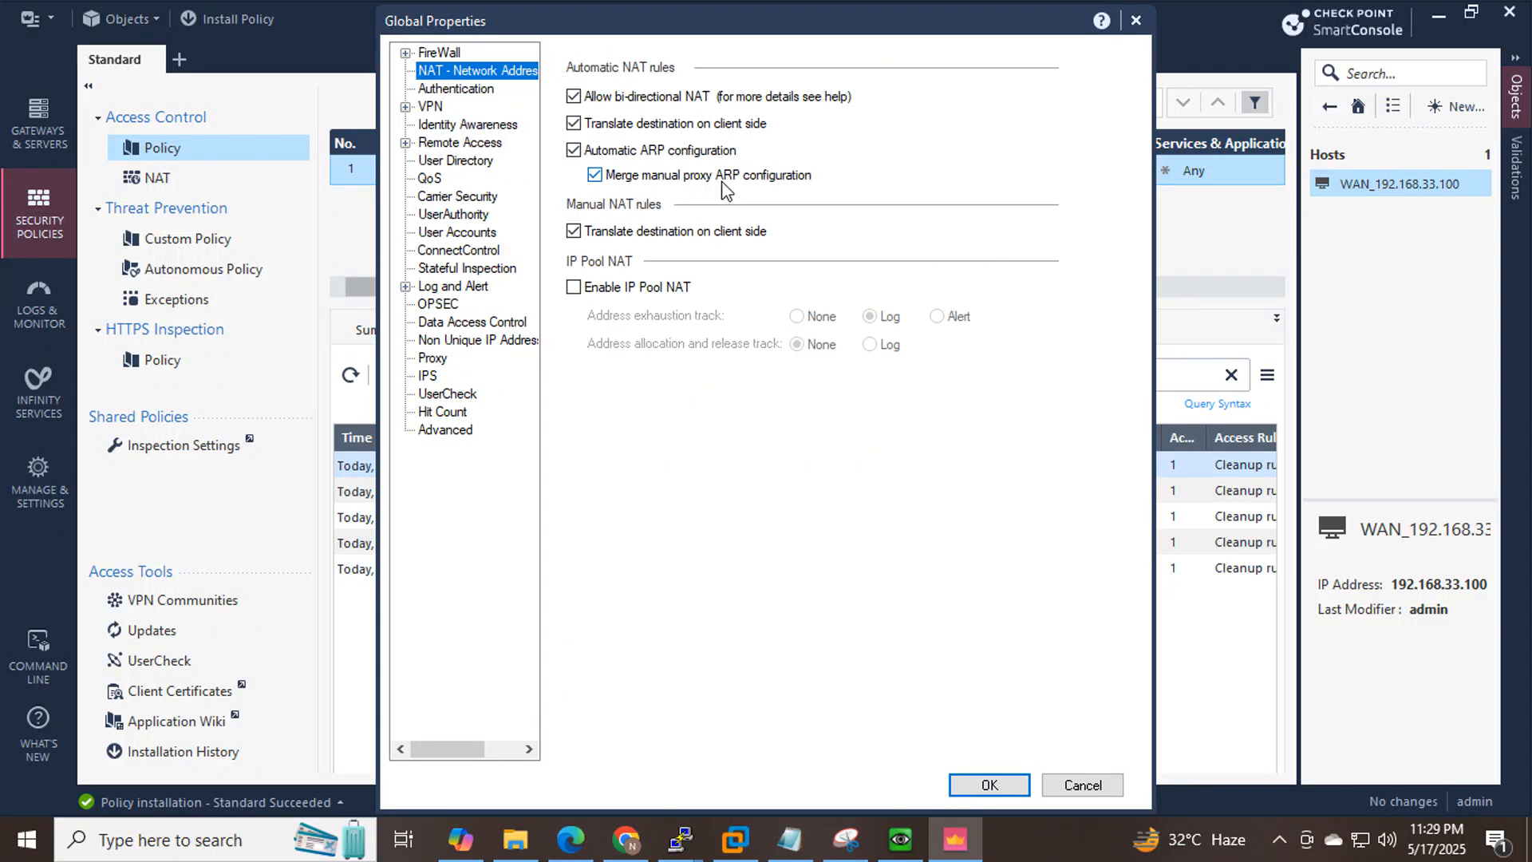
{"action": "left_click", "coordinate": [1137, 20]}
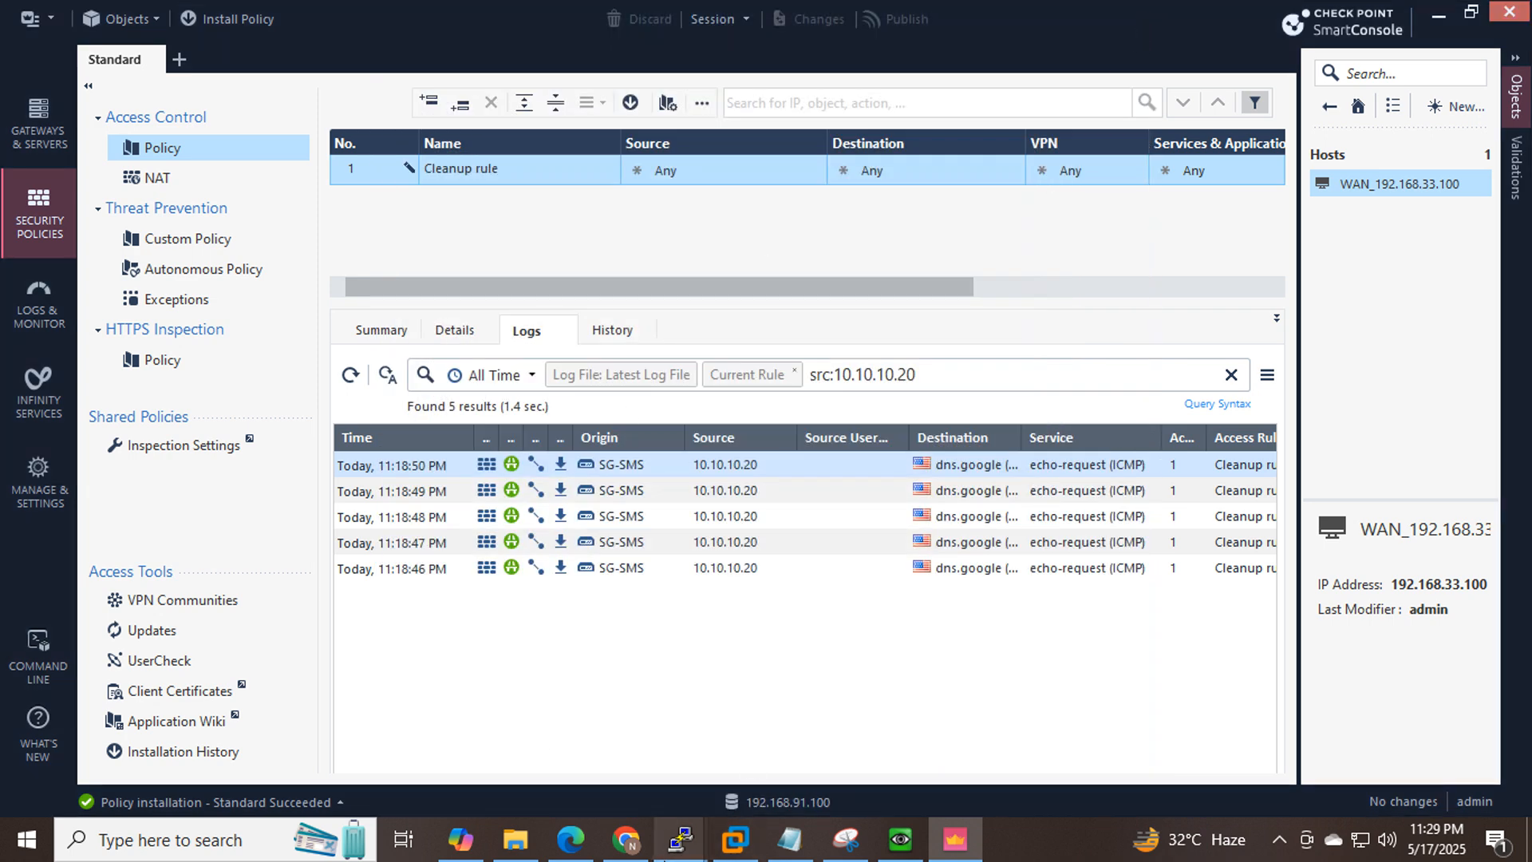
Bring the CP console forward and highlight the 192.168.33.100 fw ctl arp line on 192.168.33.200.
{"action": "mouse_move", "coordinate": [681, 846]}
{"action": "left_click", "coordinate": [749, 720]}
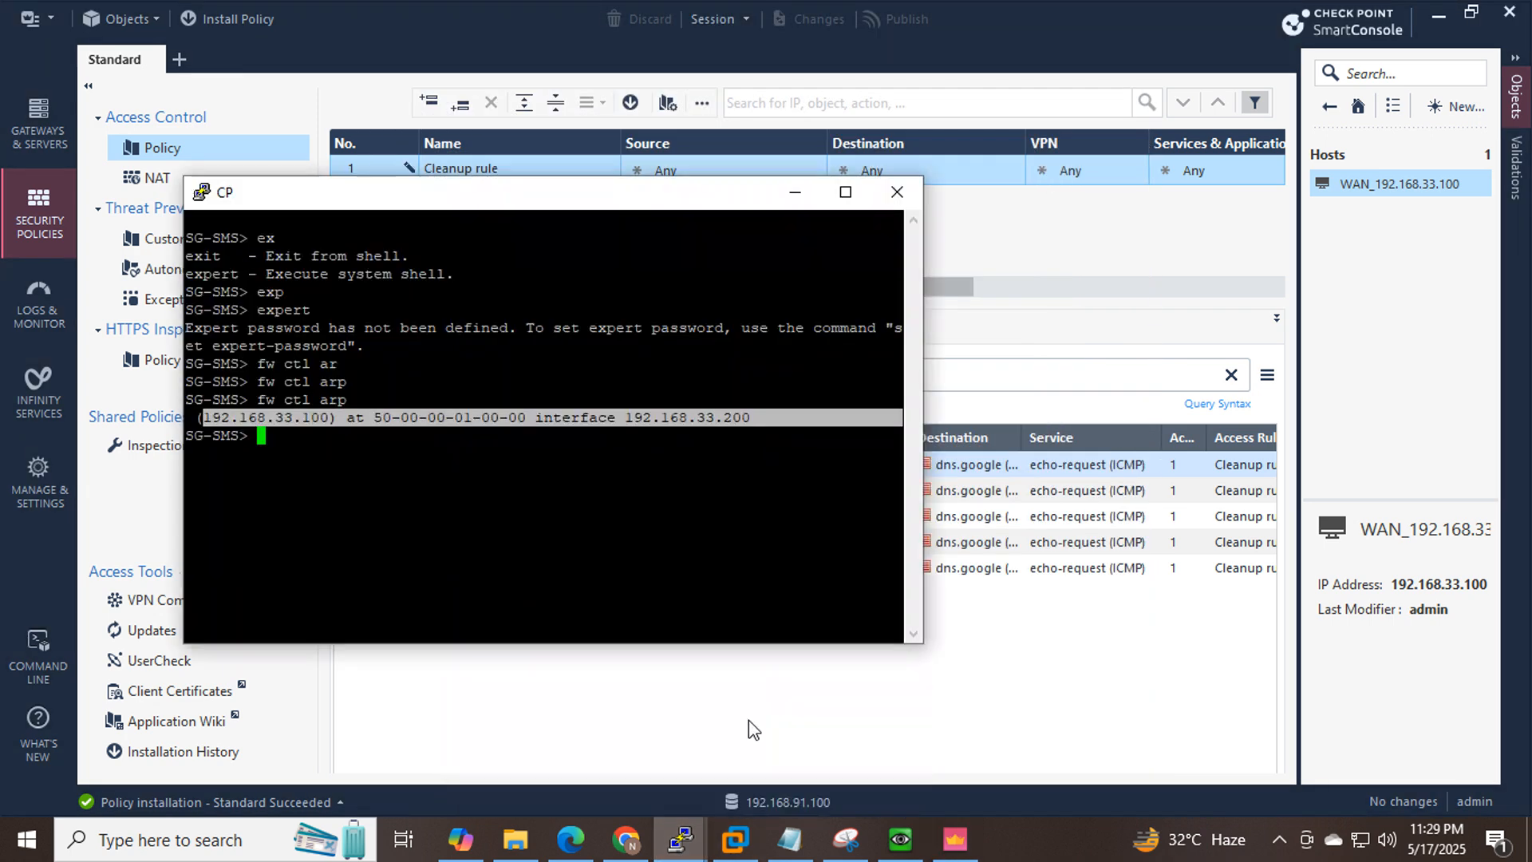
{"action": "triple_click", "coordinate": [289, 425]}
{"action": "left_click_drag", "start_coordinate": [790, 417], "coordinate": [352, 420]}
{"action": "left_click", "coordinate": [547, 451]}
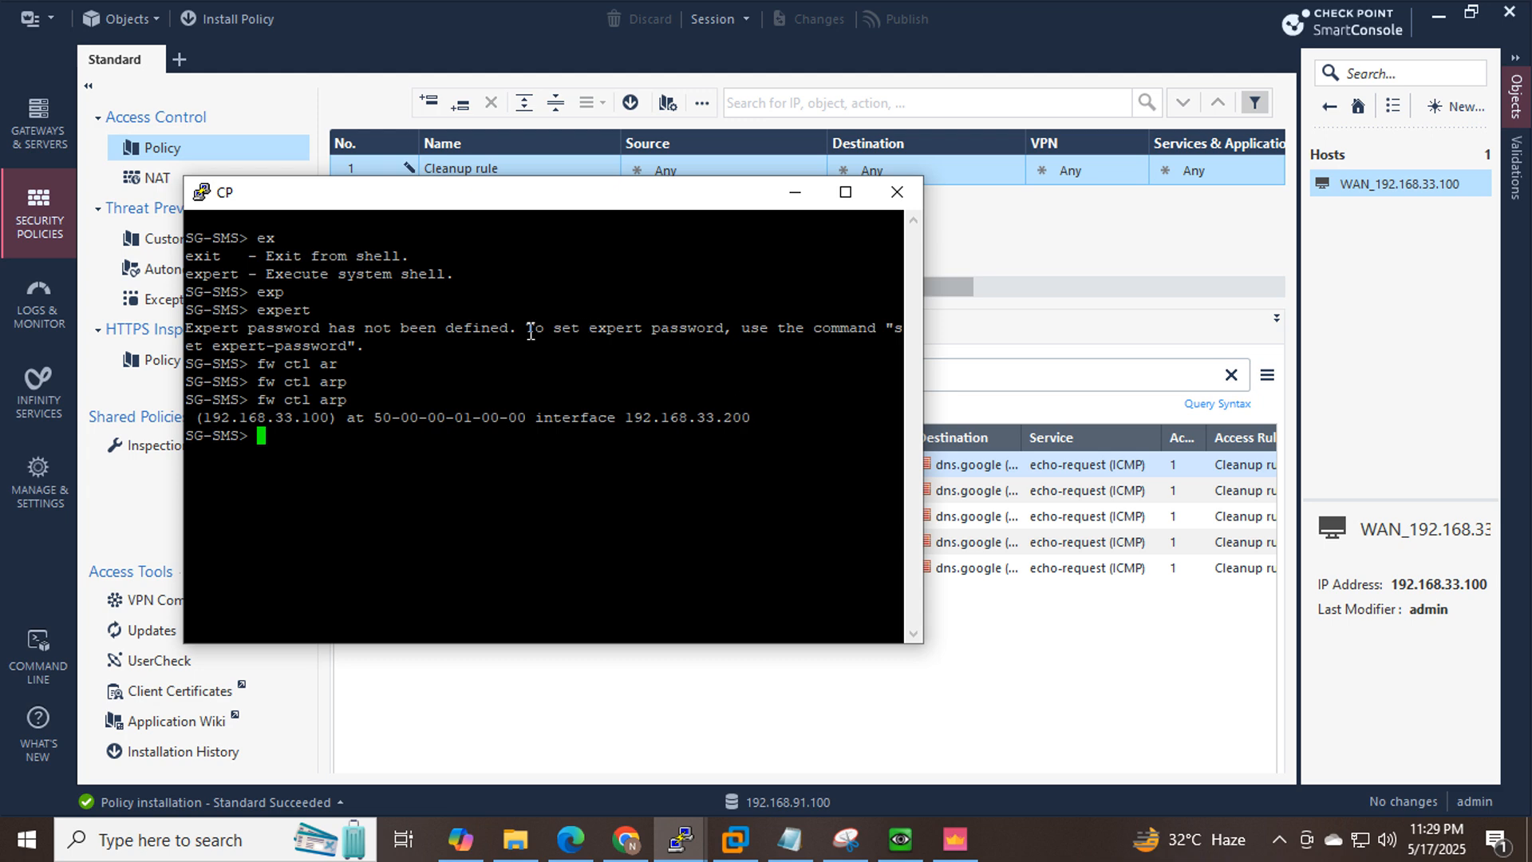
Run 'set expert-password' in the gateway console, then bring up the EVE 'Manual NAT in checkpoint' topology.
{"action": "left_click", "coordinate": [846, 192]}
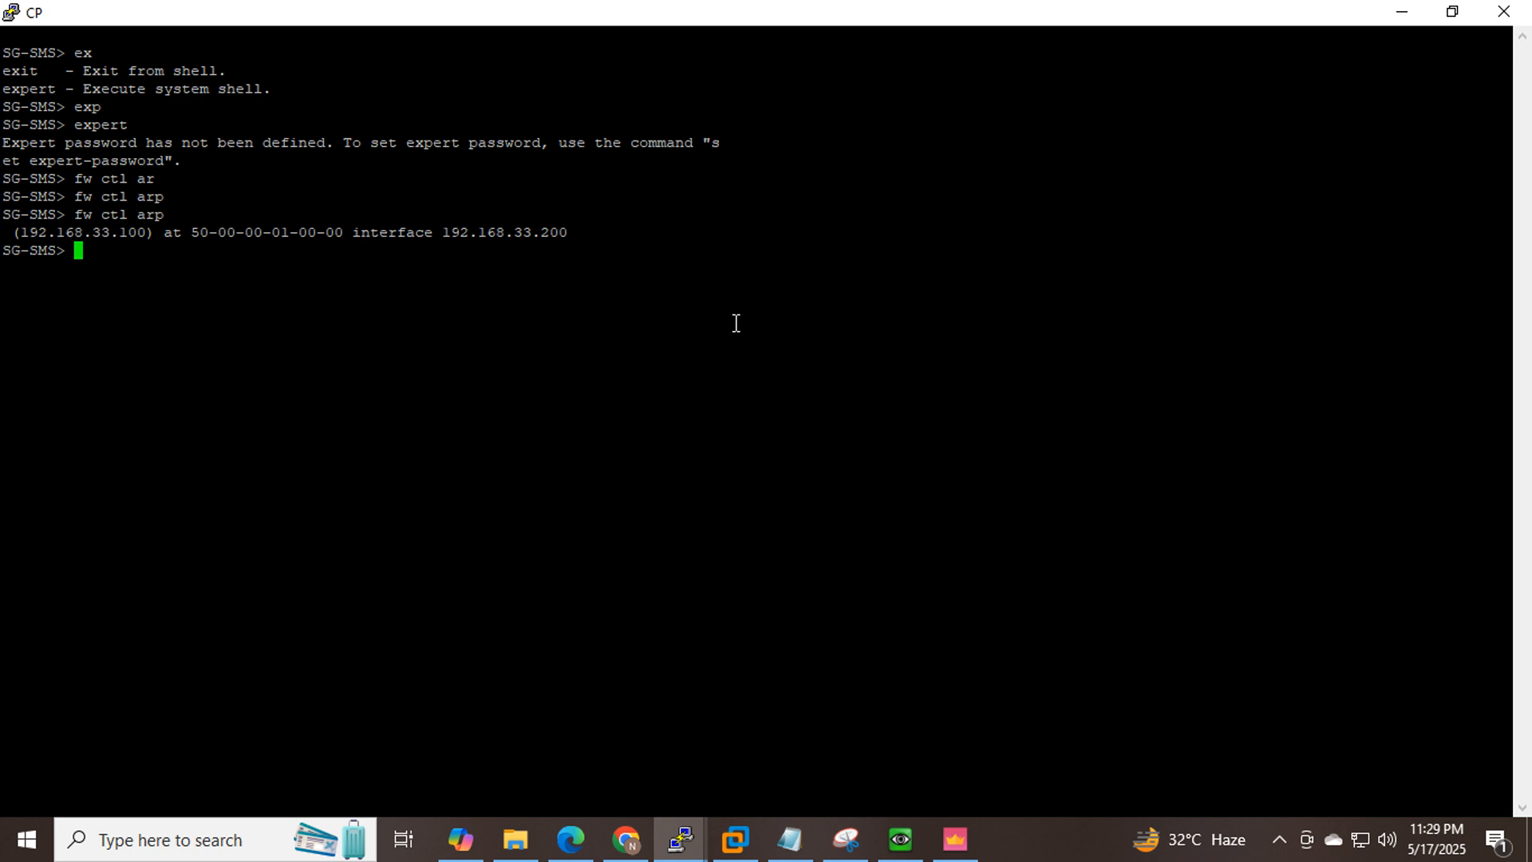
{"action": "type", "text": "set ex"}
{"action": "key", "text": "Tab"}
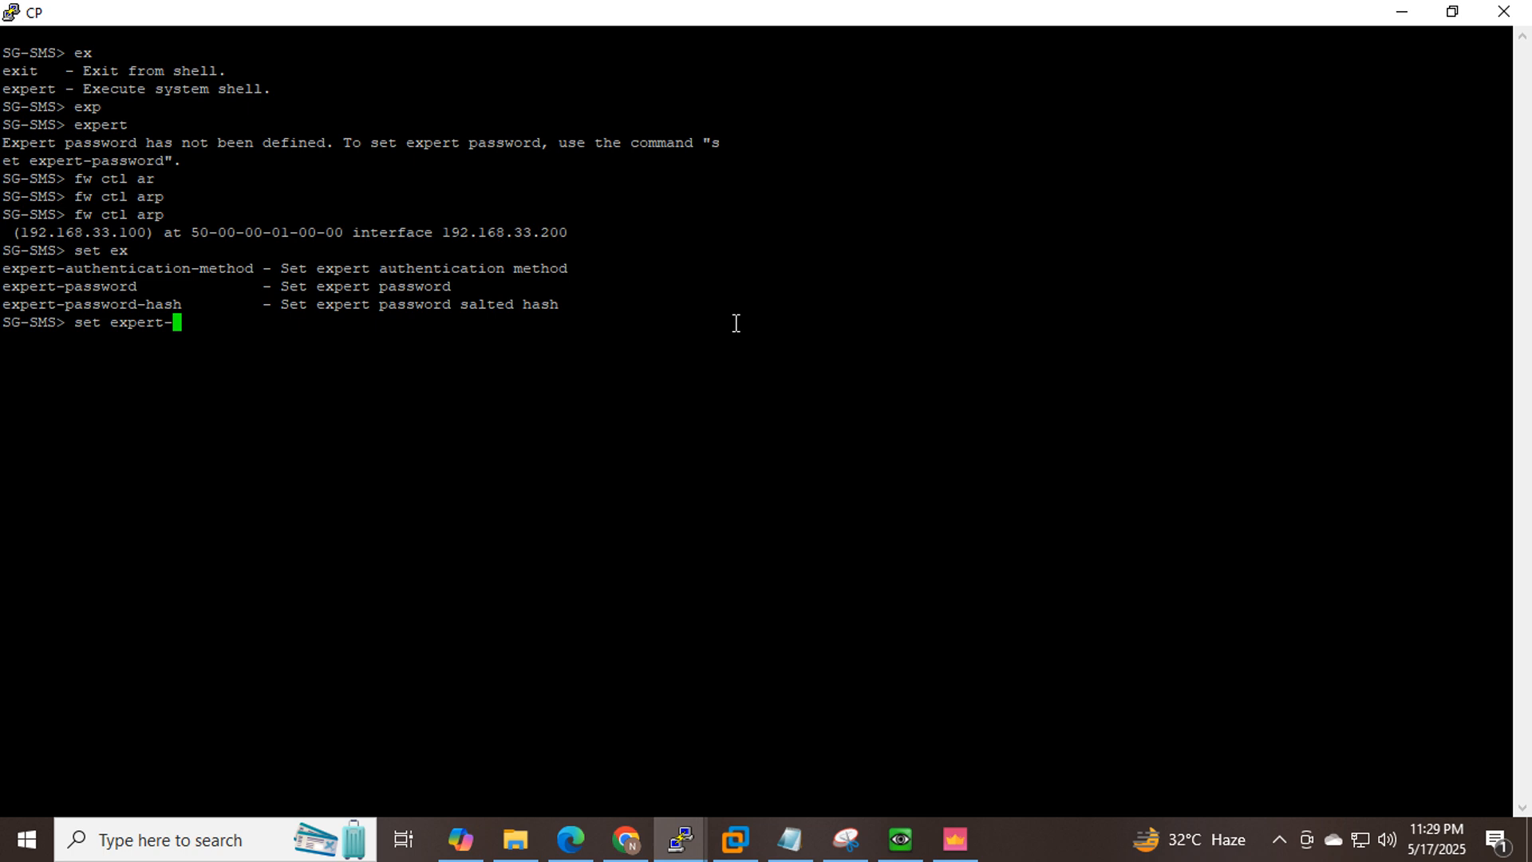
{"action": "type", "text": "p"}
{"action": "key", "text": "Tab"}
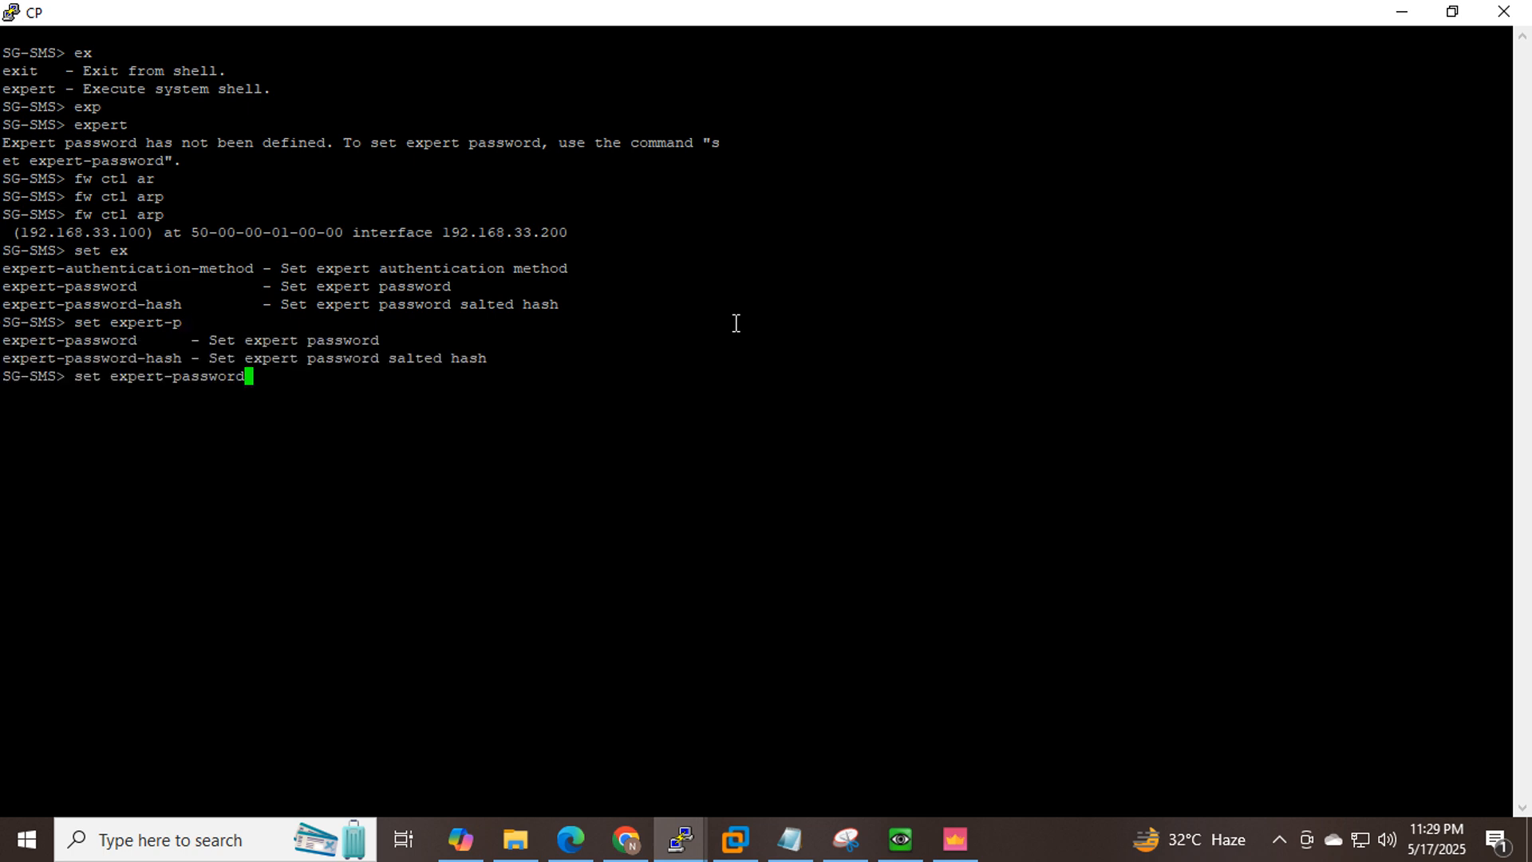
{"action": "key", "text": "Return"}
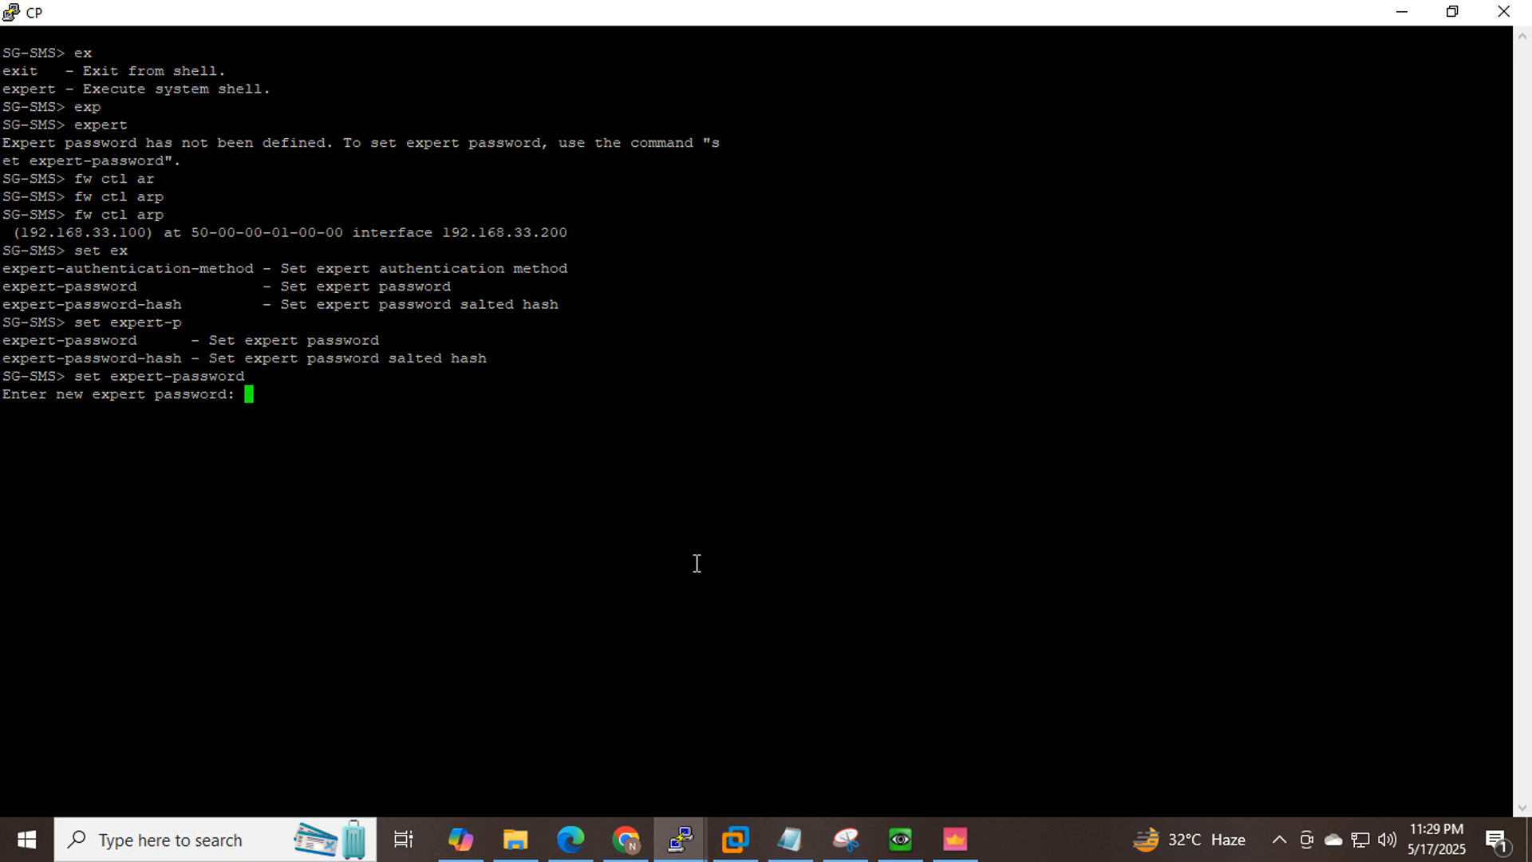
{"action": "left_click", "coordinate": [1453, 12]}
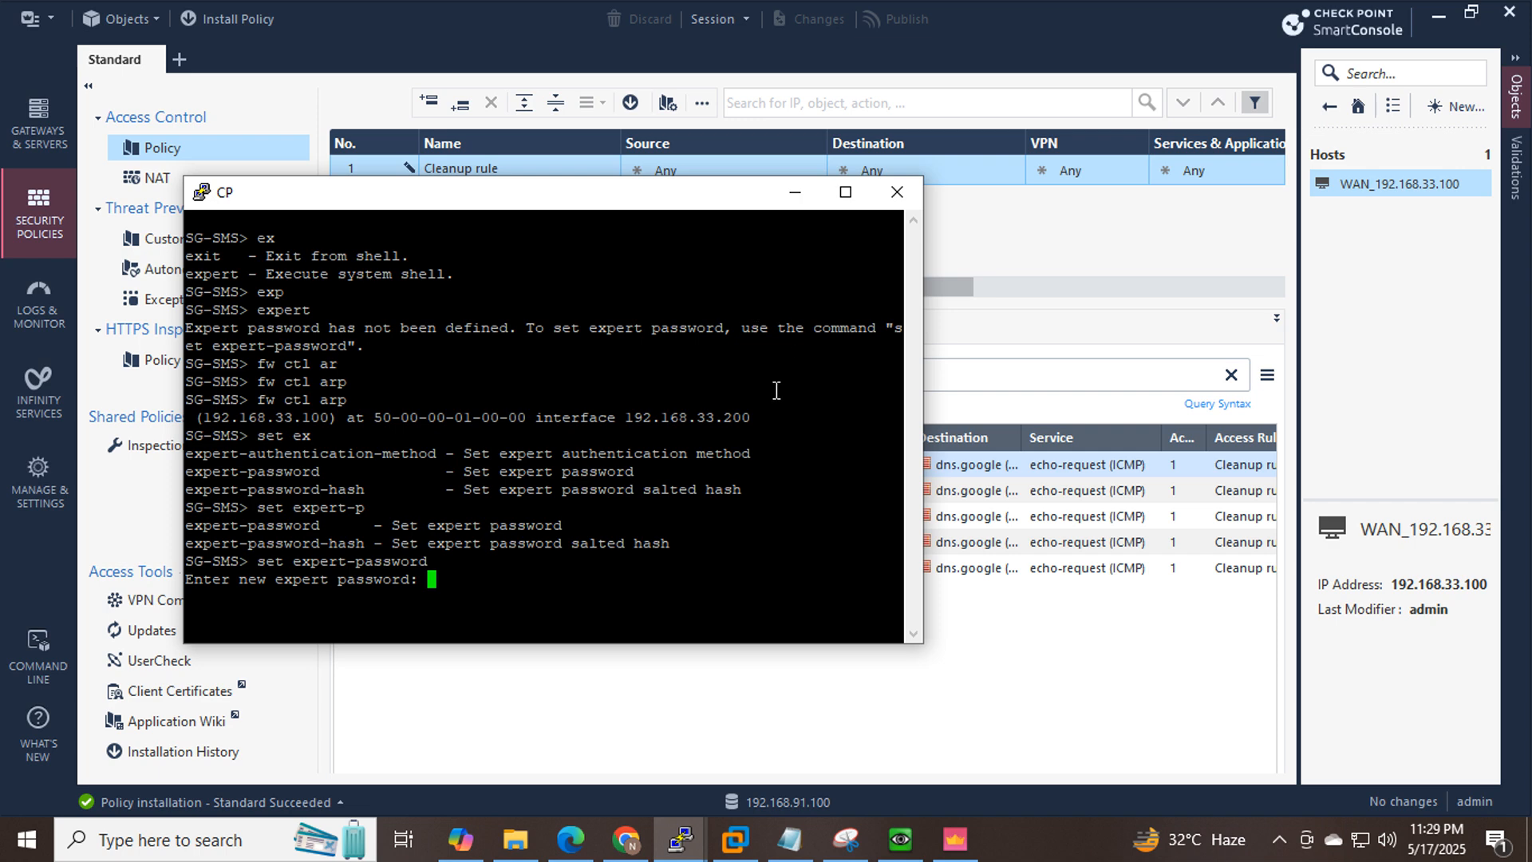
{"action": "left_click", "coordinate": [625, 838]}
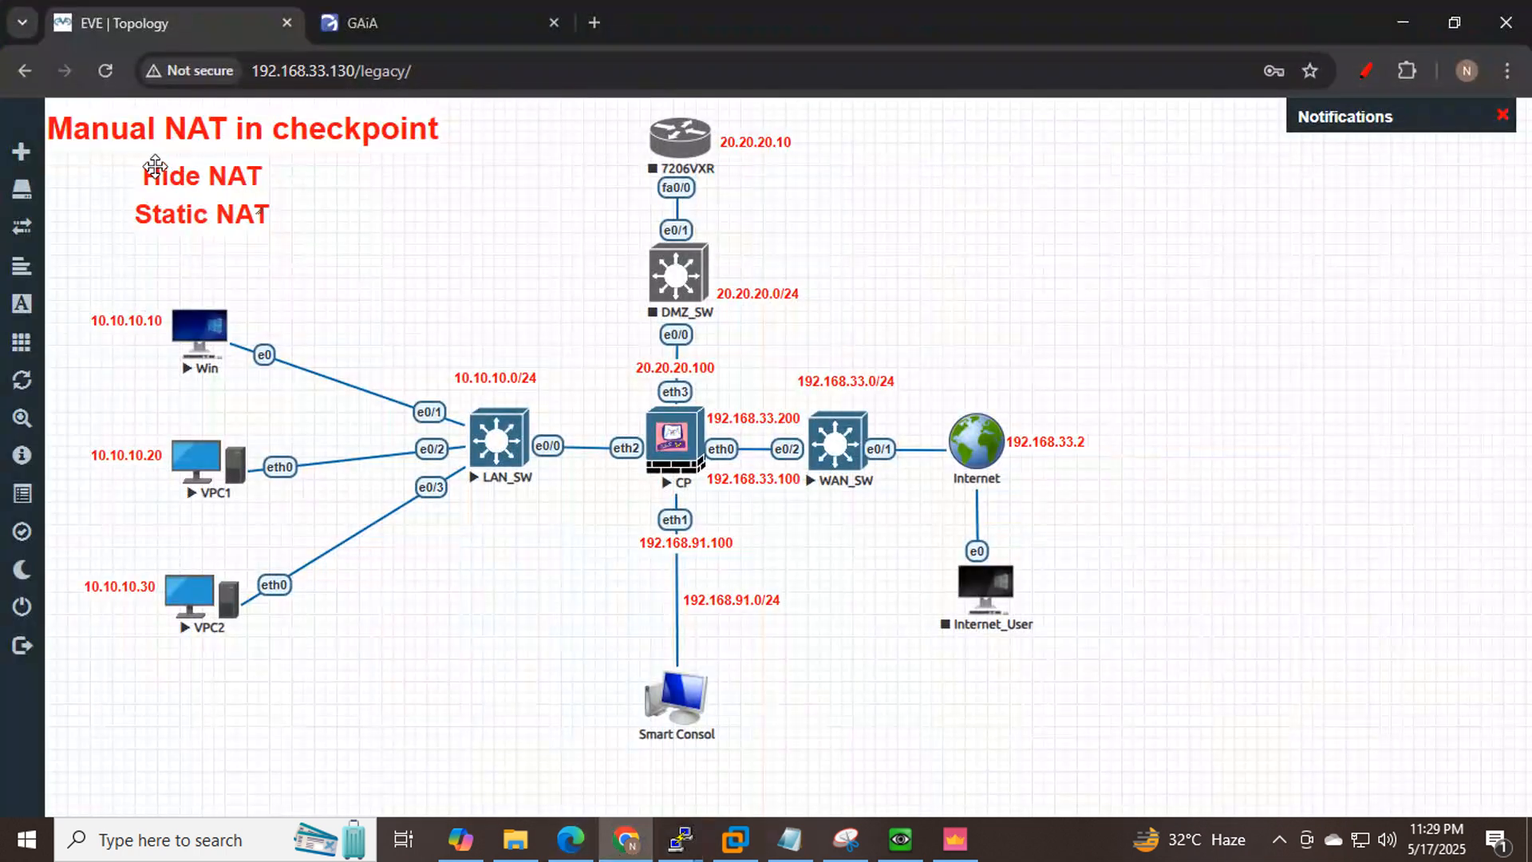